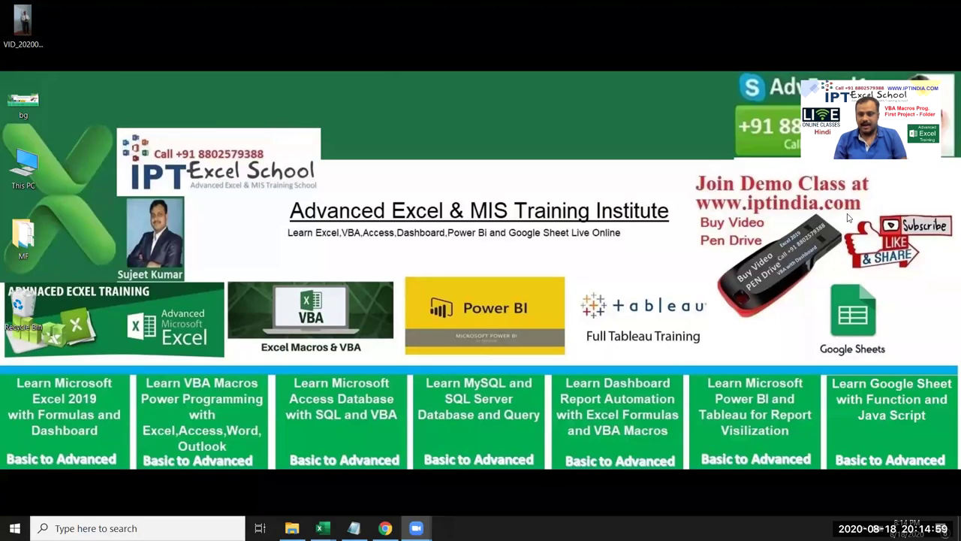
Step: Browse drives G: and F: in File Explorer, checking each drive's 2020 folder
{"action": "left_click", "coordinate": [292, 528]}
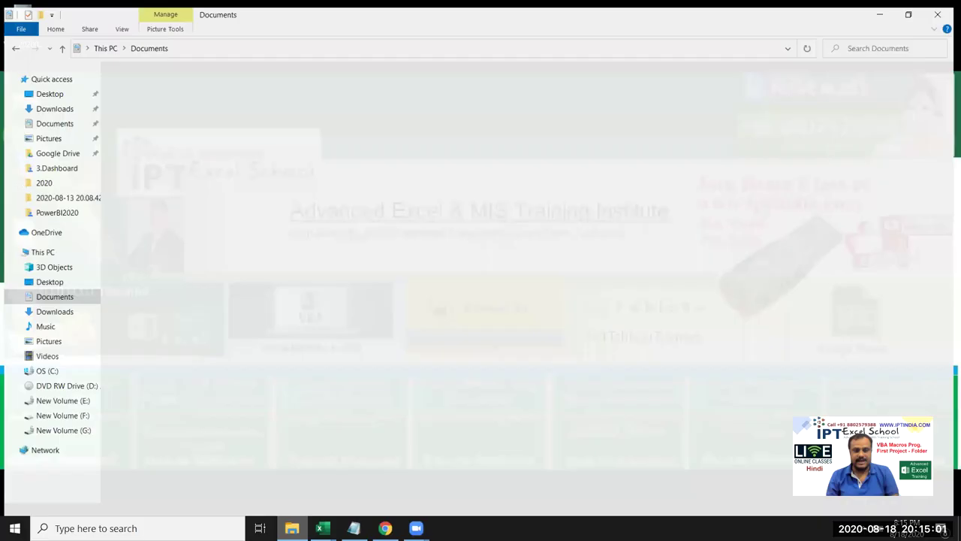
{"action": "left_click", "coordinate": [62, 427]}
{"action": "double_click", "coordinate": [169, 81]}
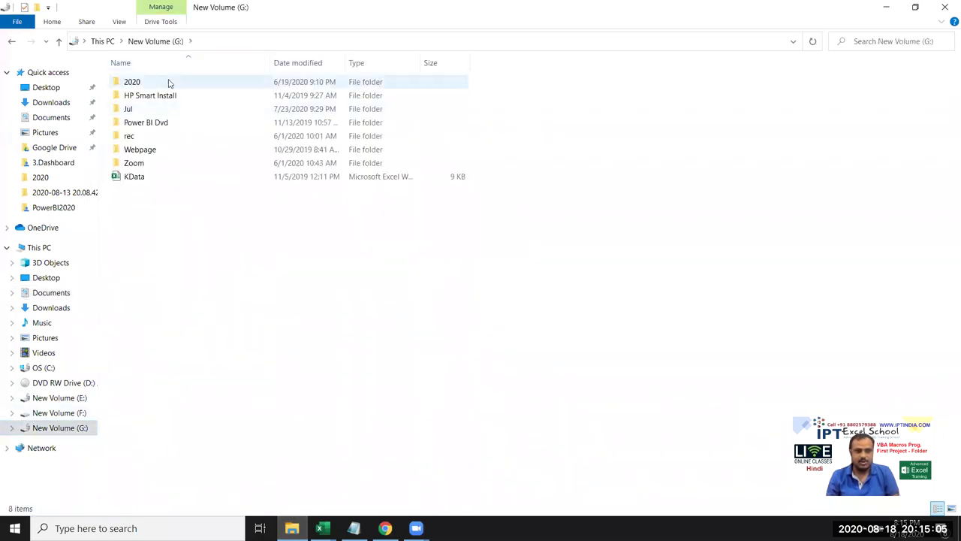
{"action": "left_click", "coordinate": [11, 41]}
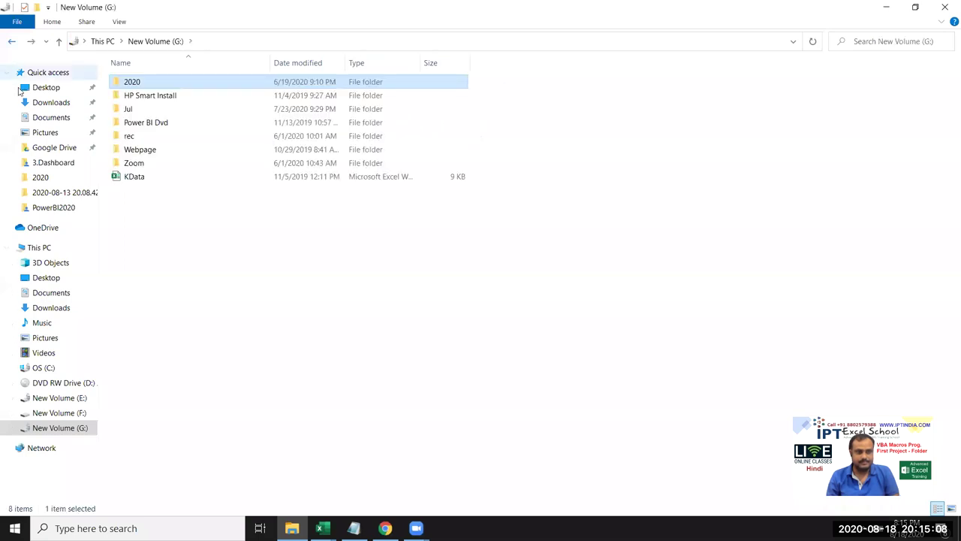
{"action": "left_click", "coordinate": [75, 419]}
{"action": "double_click", "coordinate": [197, 129]}
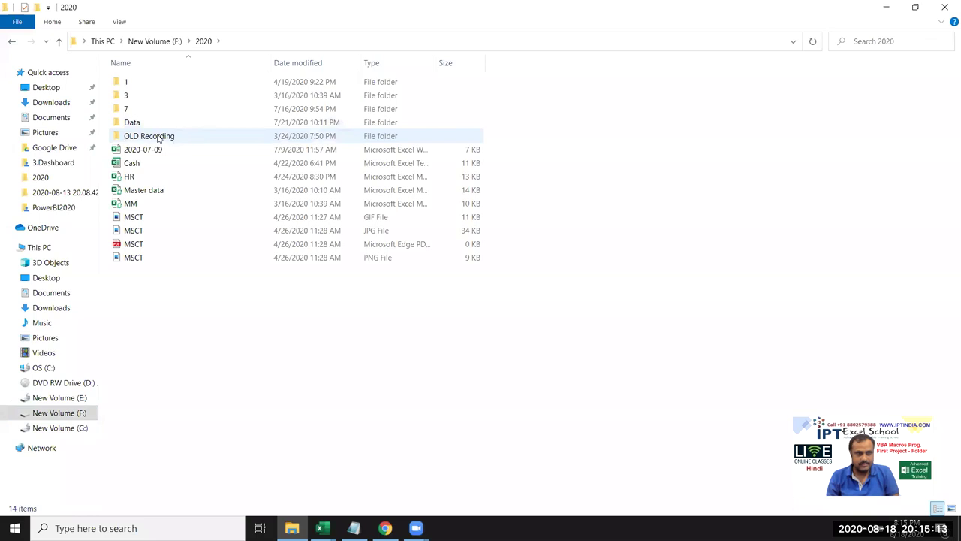
{"action": "left_click", "coordinate": [11, 41]}
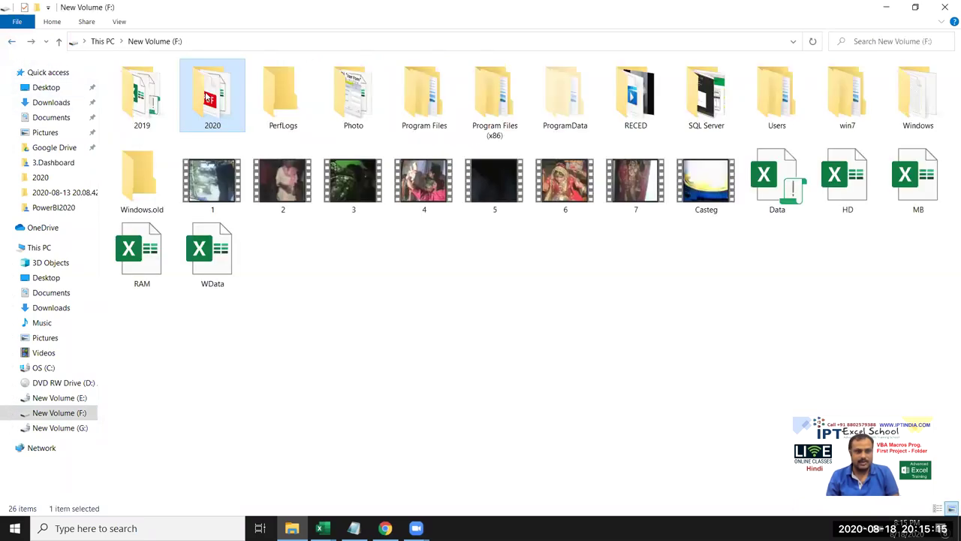
Step: Rename the 2020 folder on drive F: to 'miss'
{"action": "key", "text": "F2"}
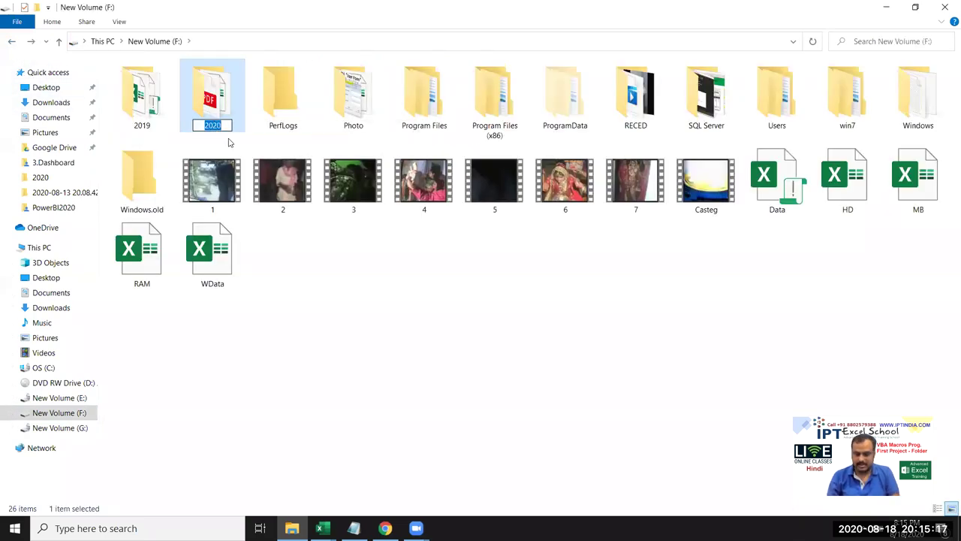
{"action": "type", "text": "miss"}
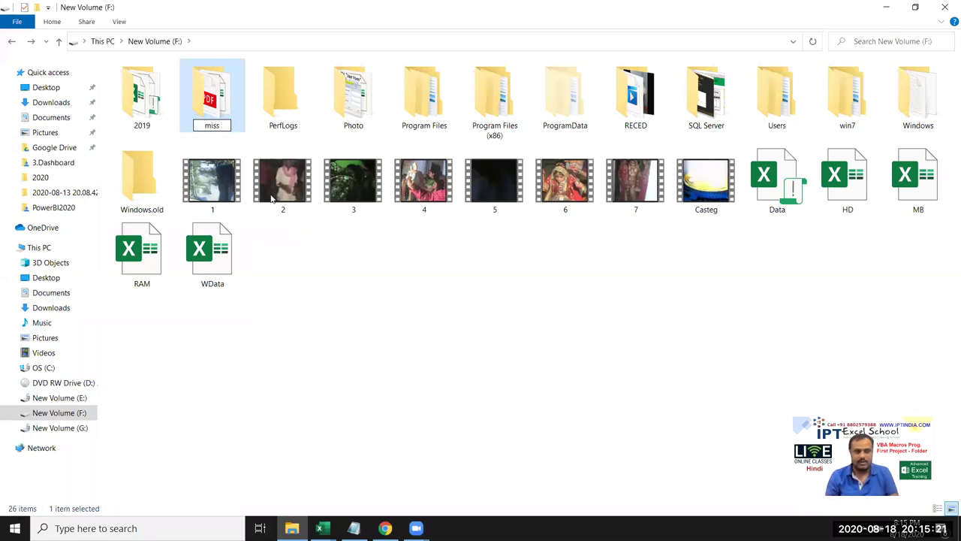
{"action": "left_click", "coordinate": [361, 294]}
{"action": "right_click", "coordinate": [355, 276]}
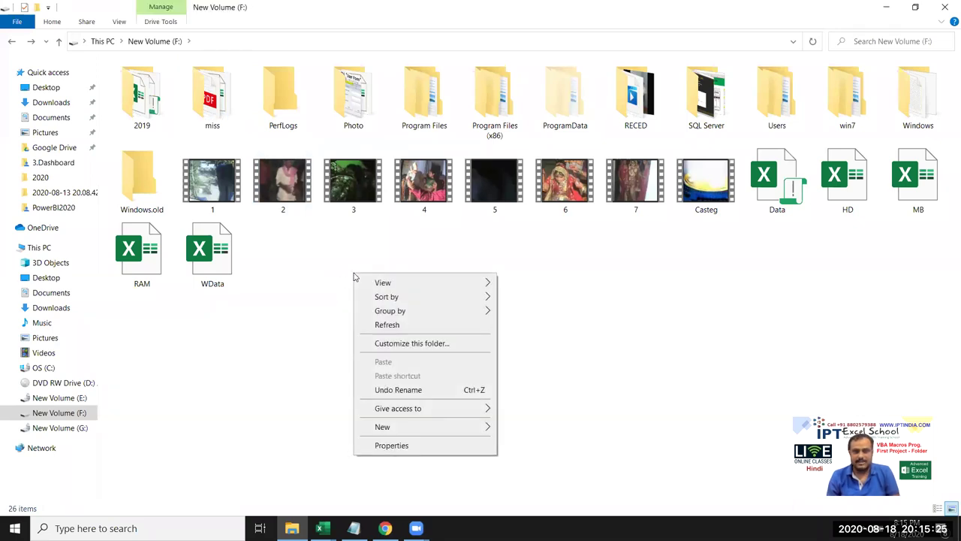
{"action": "left_click", "coordinate": [704, 326]}
{"action": "left_click_drag", "start_coordinate": [708, 328], "coordinate": [112, 63]}
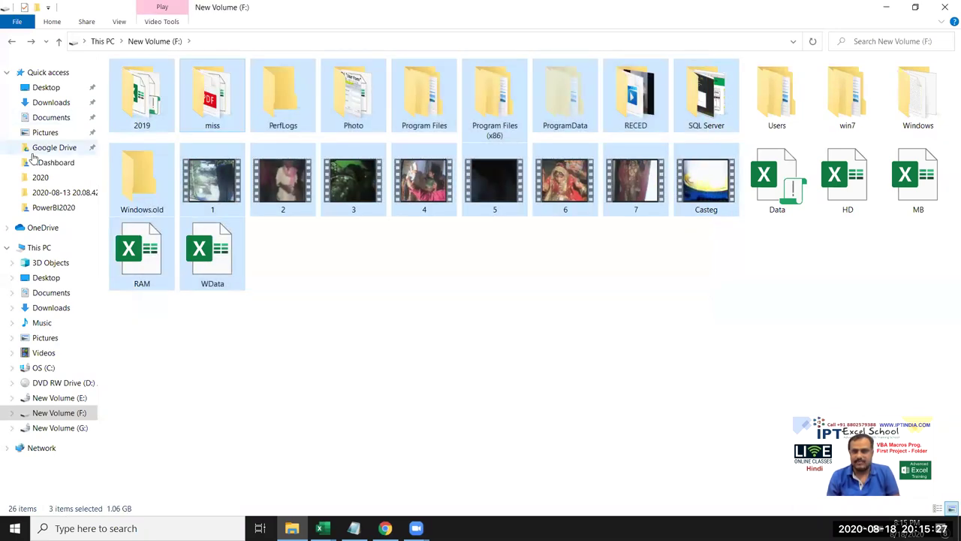
{"action": "left_click", "coordinate": [431, 281]}
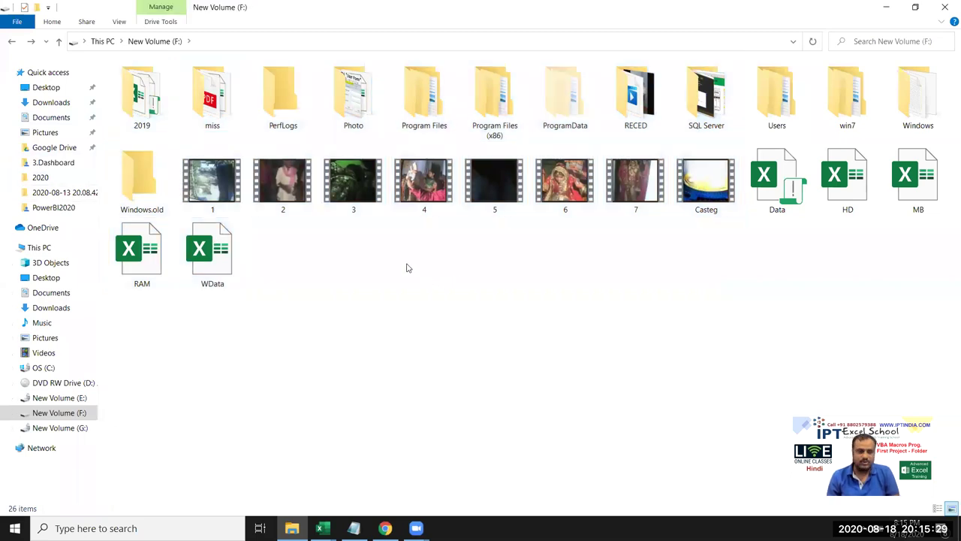
Step: Create a new folder named 2020 on drive F: and open it
{"action": "right_click", "coordinate": [377, 260]}
{"action": "mouse_move", "coordinate": [444, 421]}
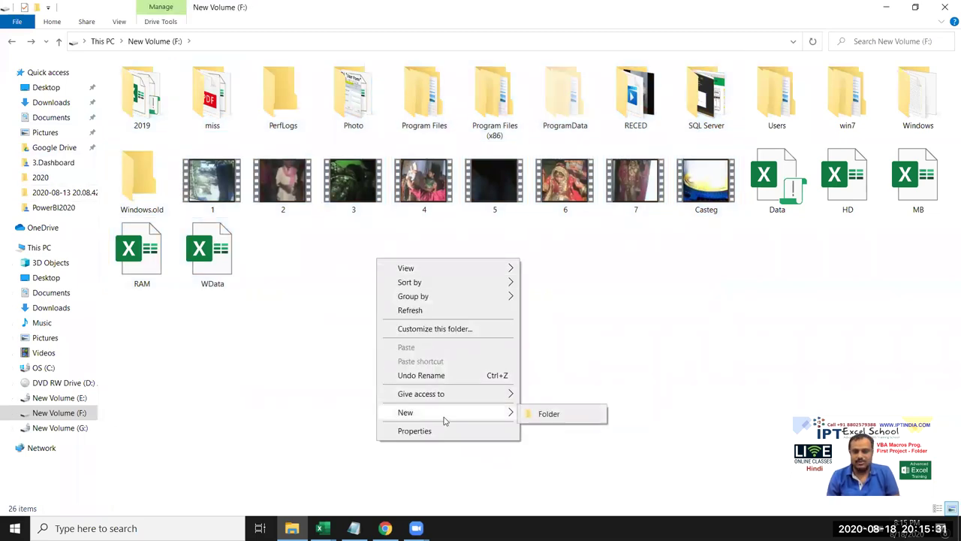
{"action": "left_click", "coordinate": [547, 414]}
{"action": "type", "text": "2020"}
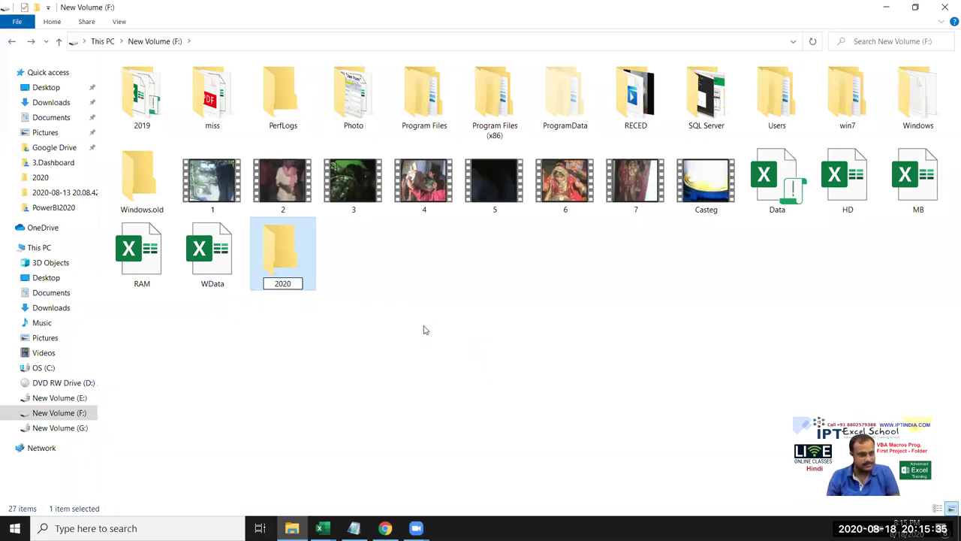
{"action": "left_click", "coordinate": [336, 394]}
{"action": "double_click", "coordinate": [282, 278]}
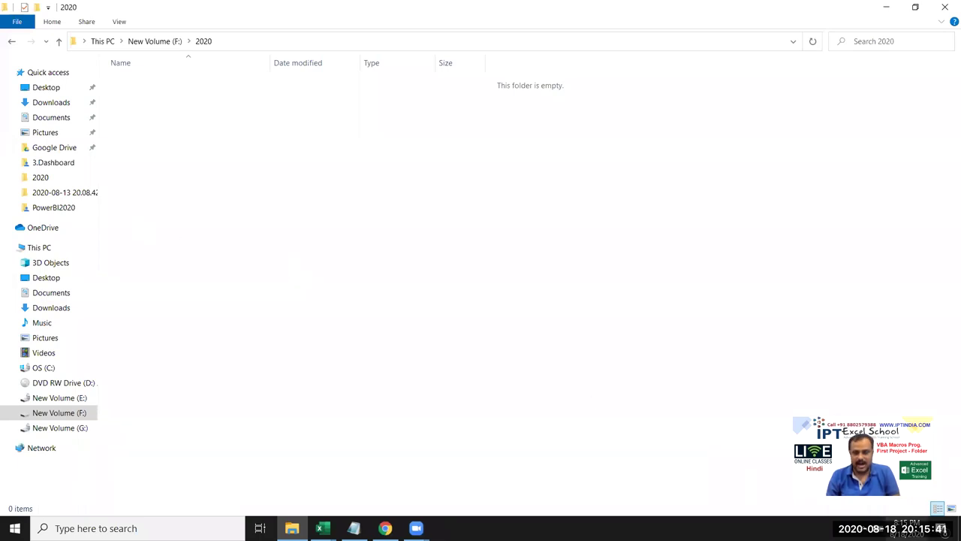
Step: Create a folder named 8 inside 2020 and open it
{"action": "right_click", "coordinate": [226, 110]}
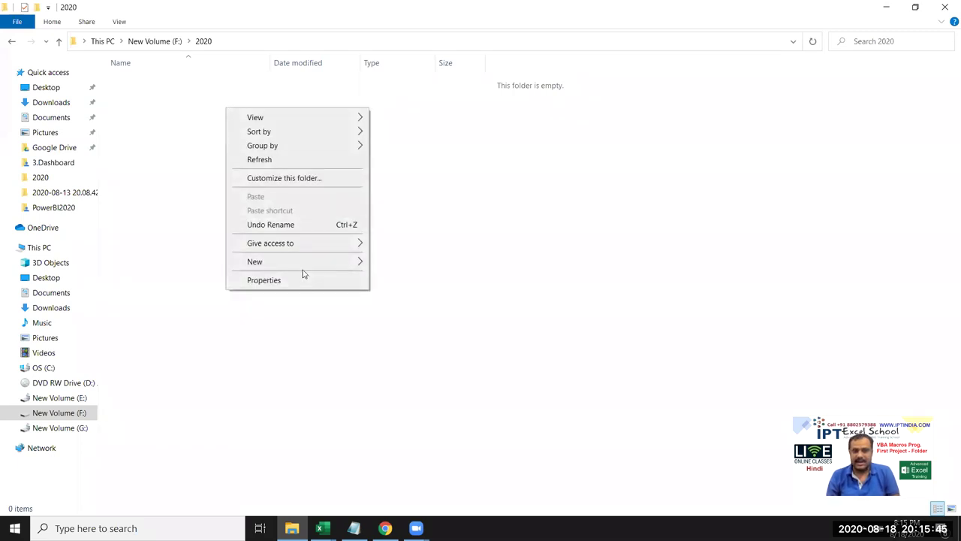
{"action": "mouse_move", "coordinate": [306, 266]}
{"action": "left_click", "coordinate": [386, 264]}
{"action": "type", "text": "8"}
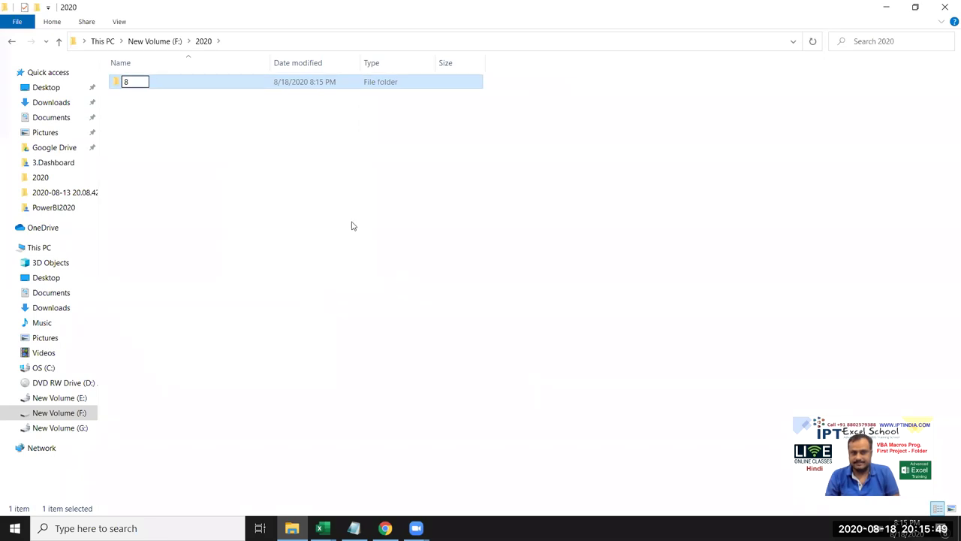
{"action": "left_click", "coordinate": [285, 170]}
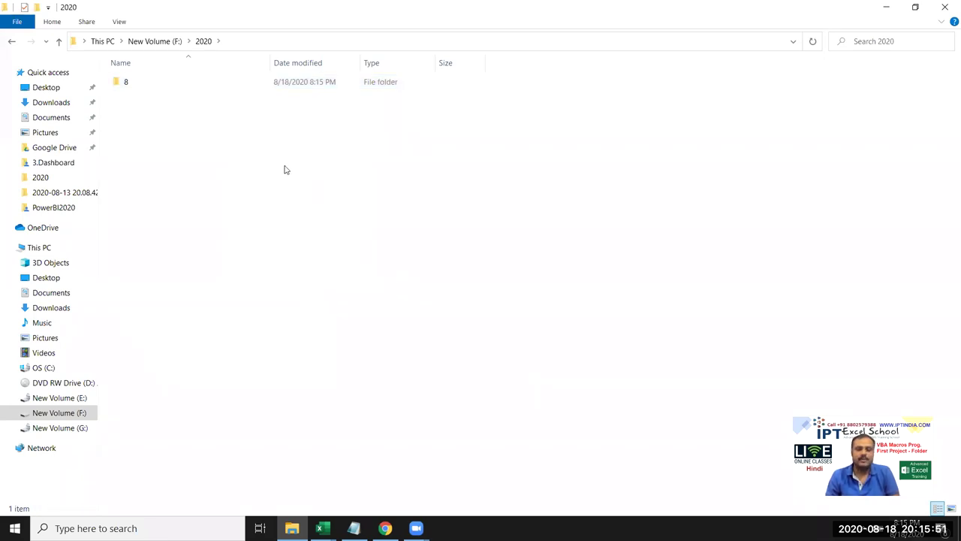
{"action": "double_click", "coordinate": [142, 88]}
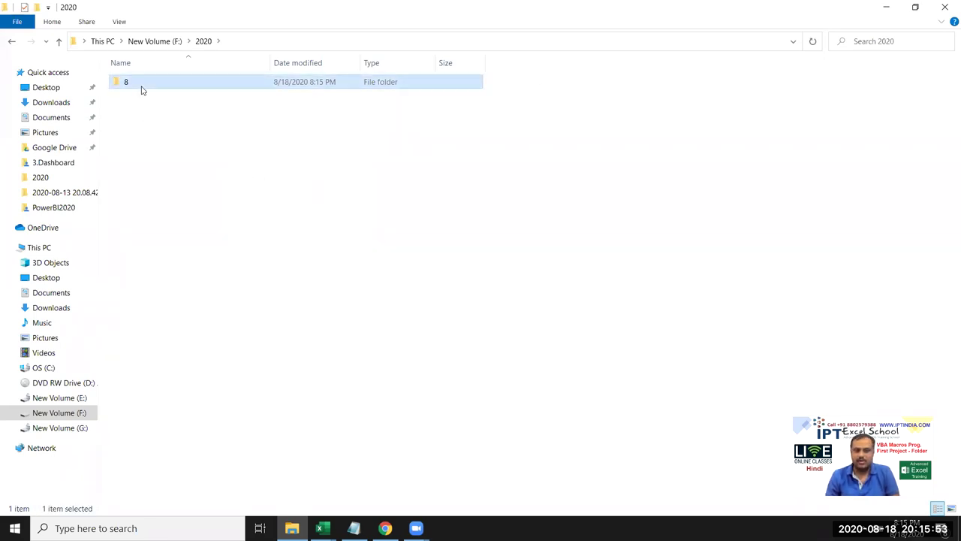
Step: Create a folder named 18 inside 8 and open it
{"action": "right_click", "coordinate": [183, 117]}
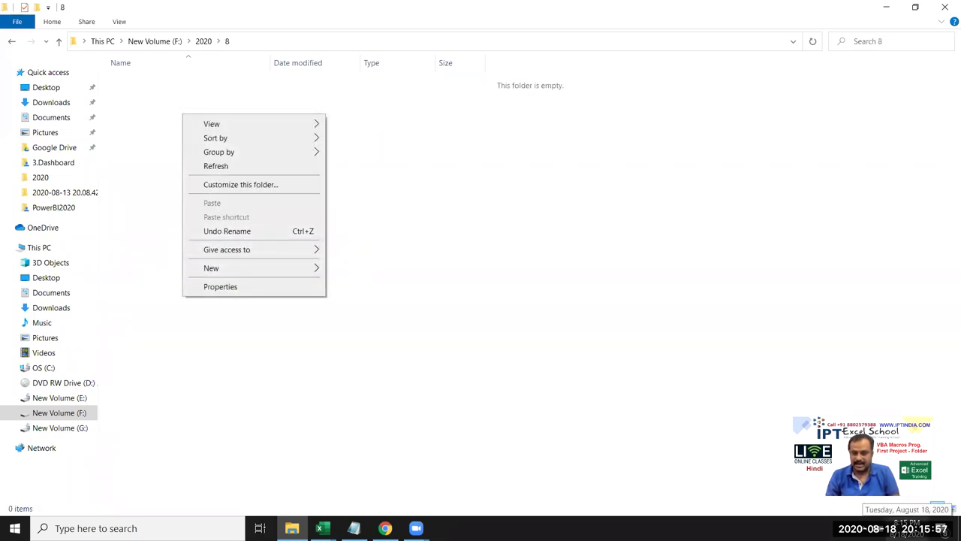
{"action": "mouse_move", "coordinate": [284, 271]}
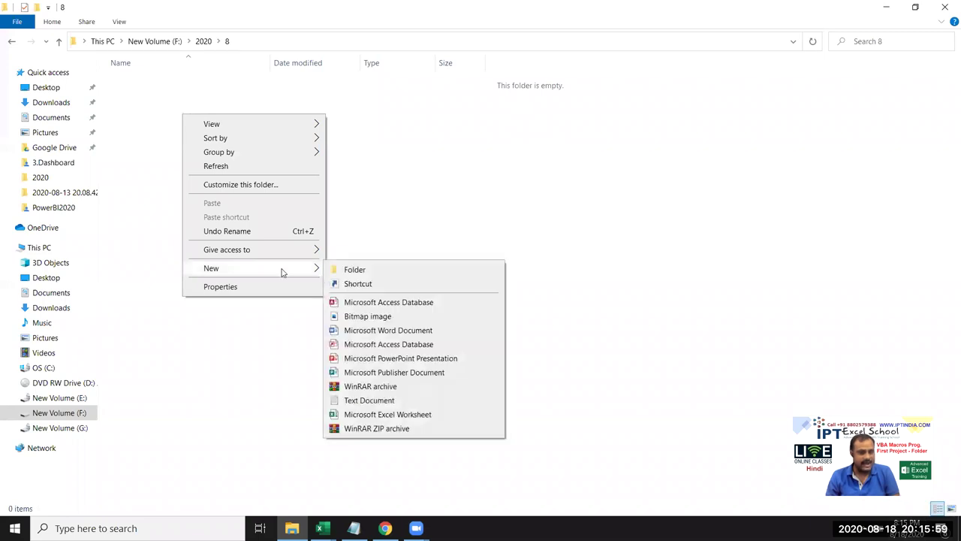
{"action": "left_click", "coordinate": [370, 271]}
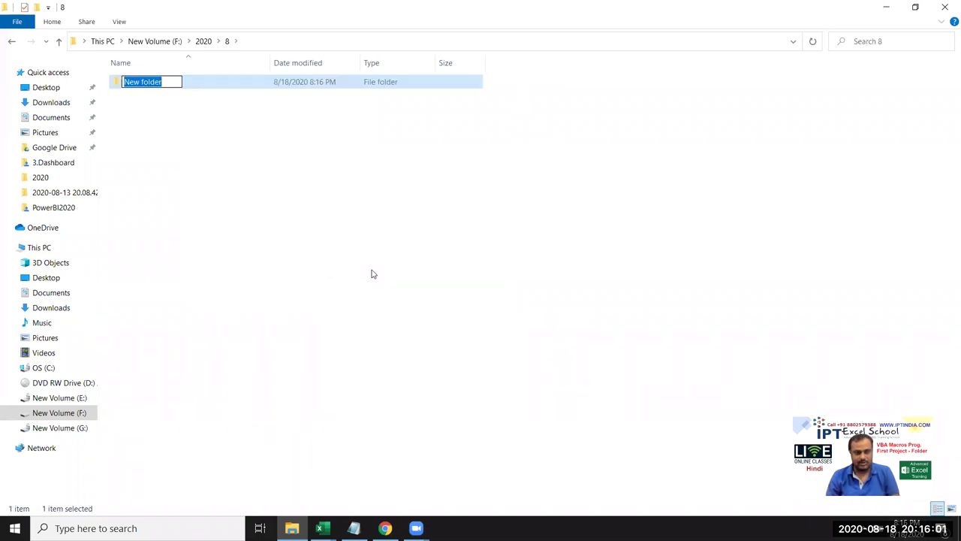
{"action": "type", "text": "18"}
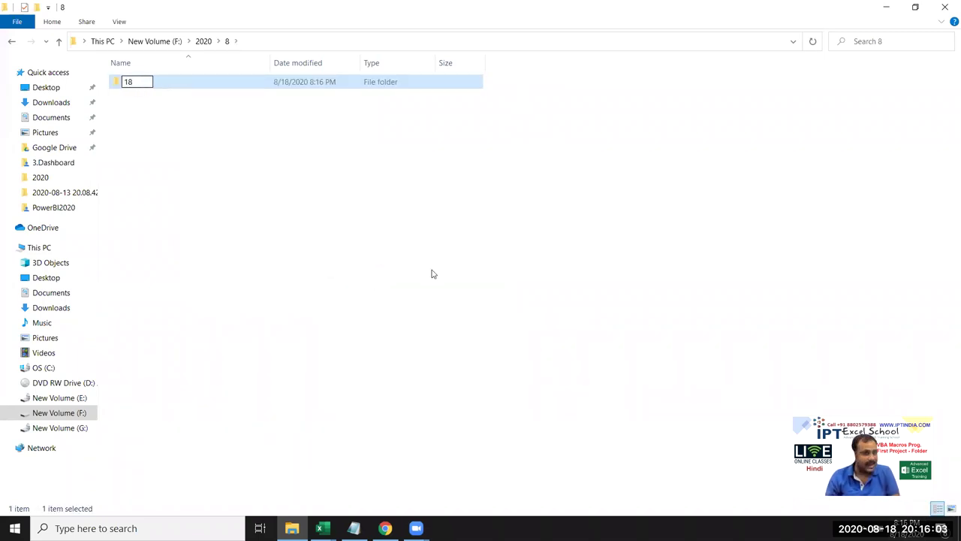
{"action": "key", "text": "Return"}
{"action": "double_click", "coordinate": [268, 86]}
Step: Create a new Excel worksheet named 18 in folder 18
{"action": "right_click", "coordinate": [254, 94]}
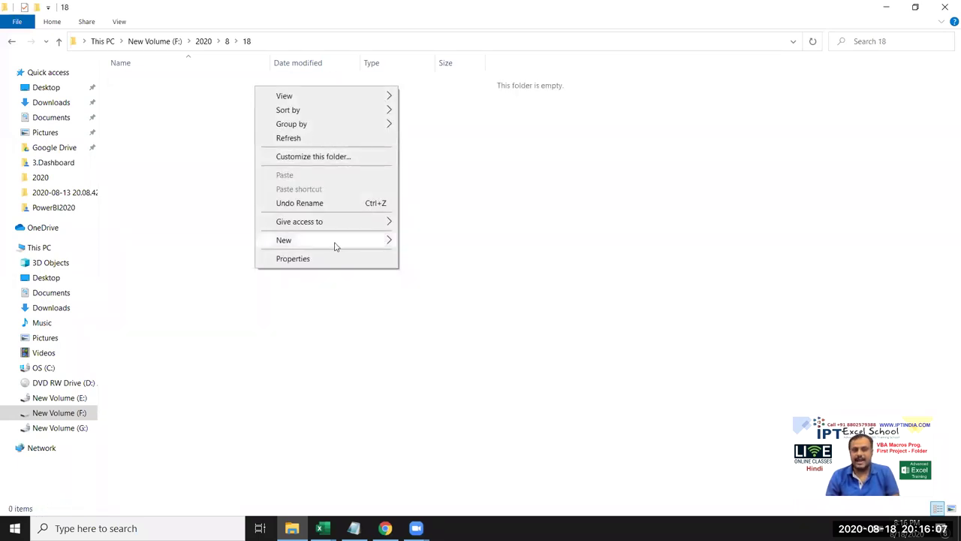
{"action": "mouse_move", "coordinate": [334, 242]}
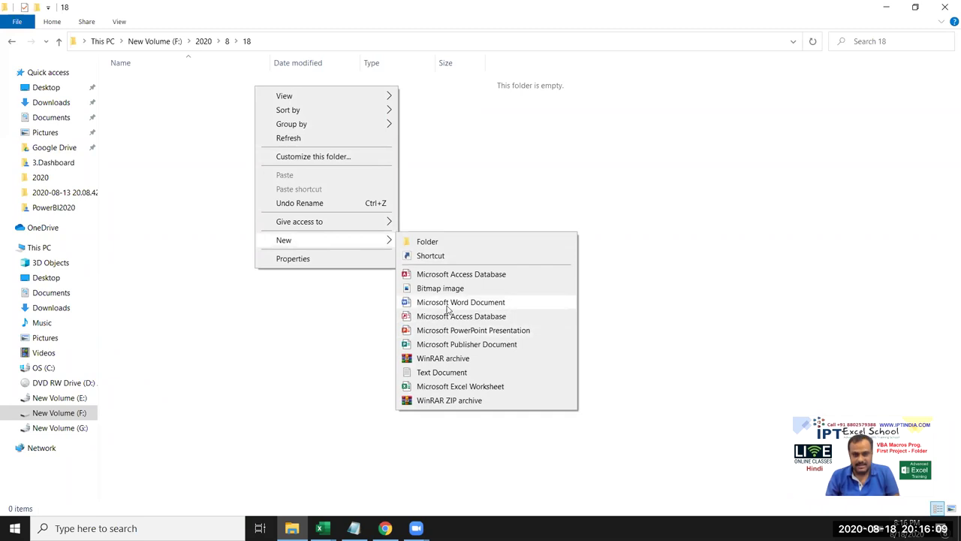
{"action": "left_click", "coordinate": [464, 387]}
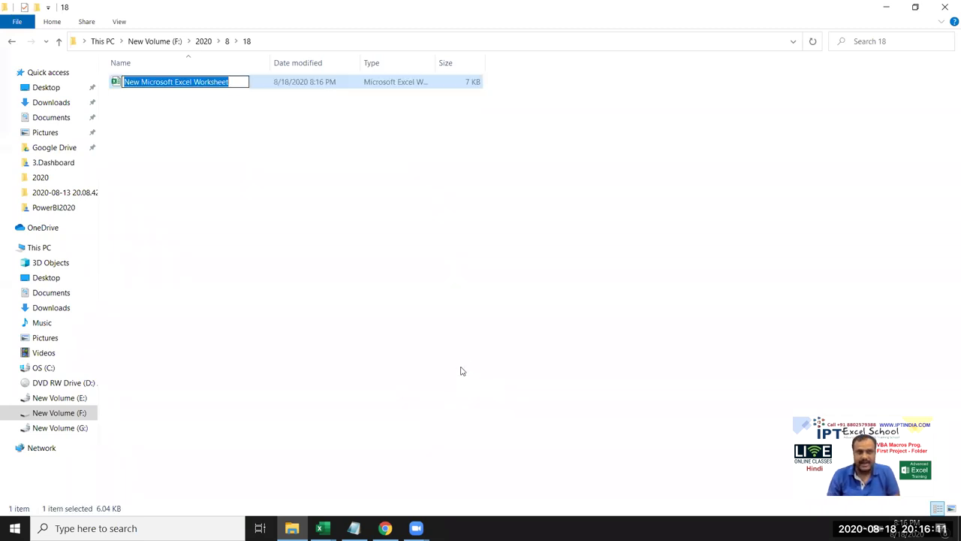
{"action": "type", "text": "18"}
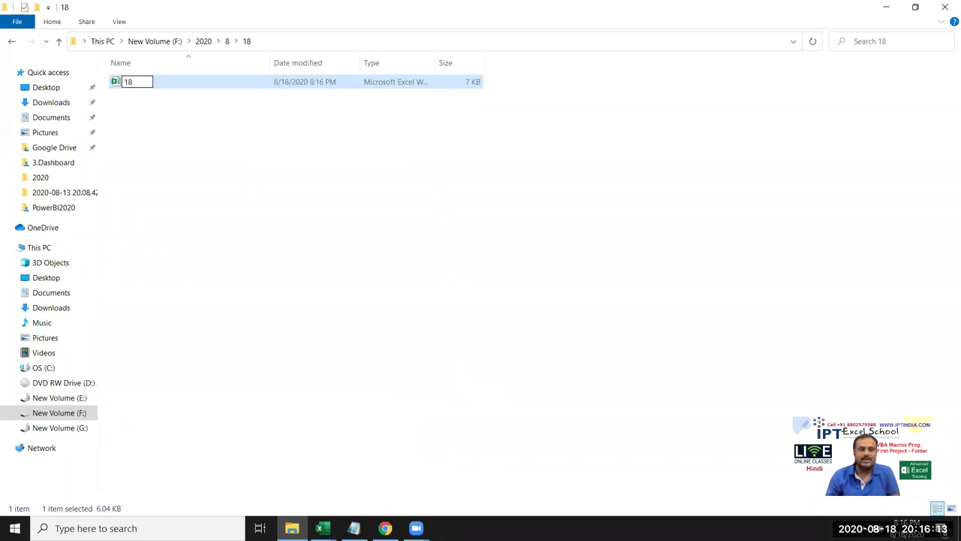
{"action": "left_click", "coordinate": [593, 362]}
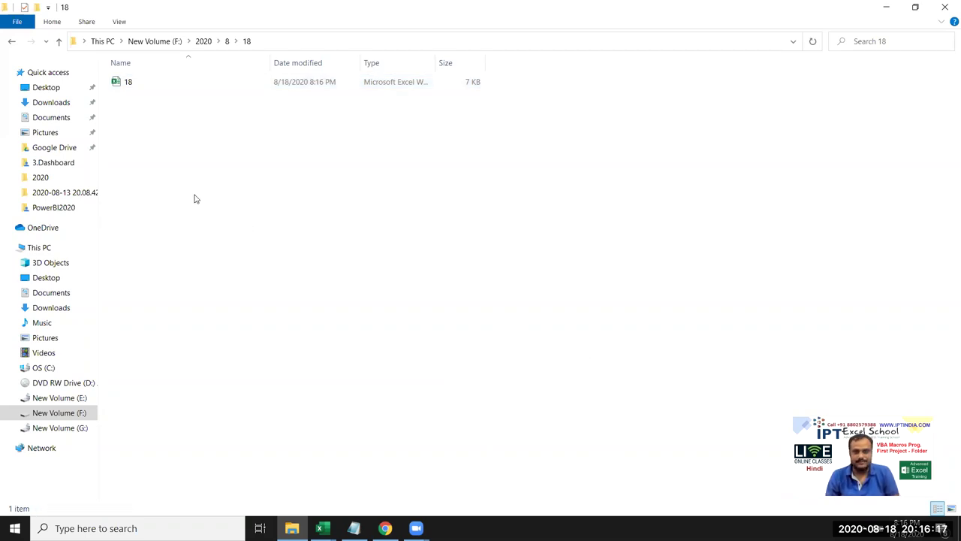
Step: Check the current folder path, then go back up to the F: drive root
{"action": "left_click", "coordinate": [312, 48]}
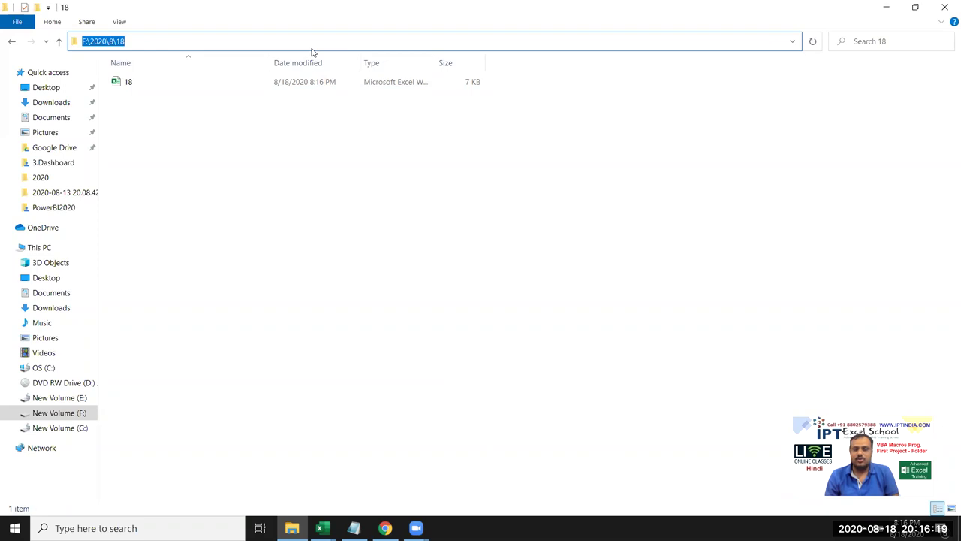
{"action": "key", "text": "Escape"}
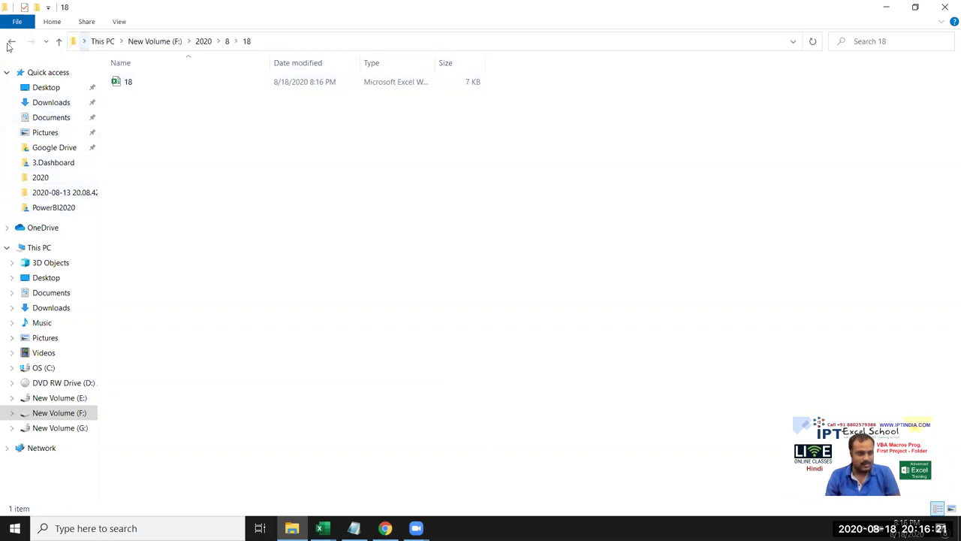
{"action": "left_click", "coordinate": [10, 43]}
{"action": "left_click", "coordinate": [10, 43]}
{"action": "left_click", "coordinate": [10, 43]}
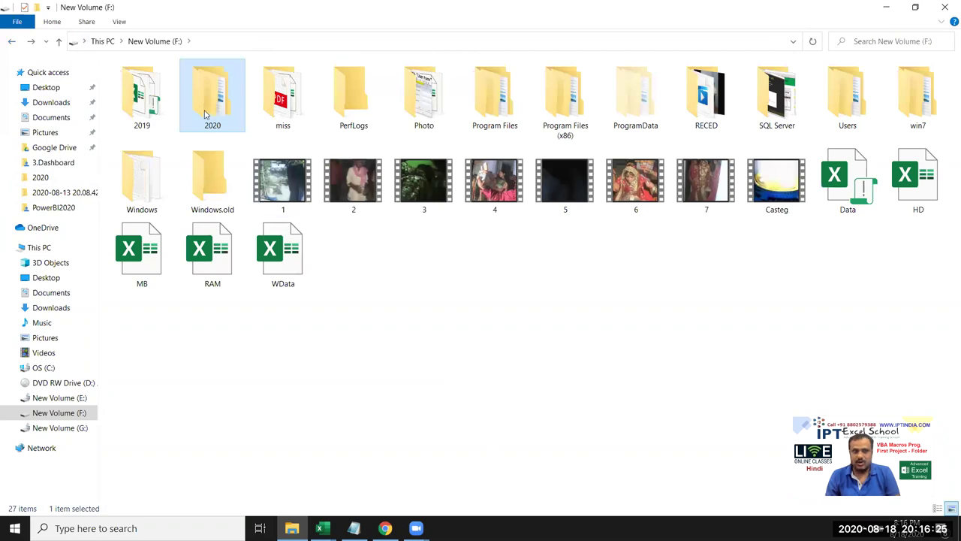
Step: Delete the 2020 folder from drive F:
{"action": "right_click", "coordinate": [204, 114]}
{"action": "left_click", "coordinate": [267, 375]}
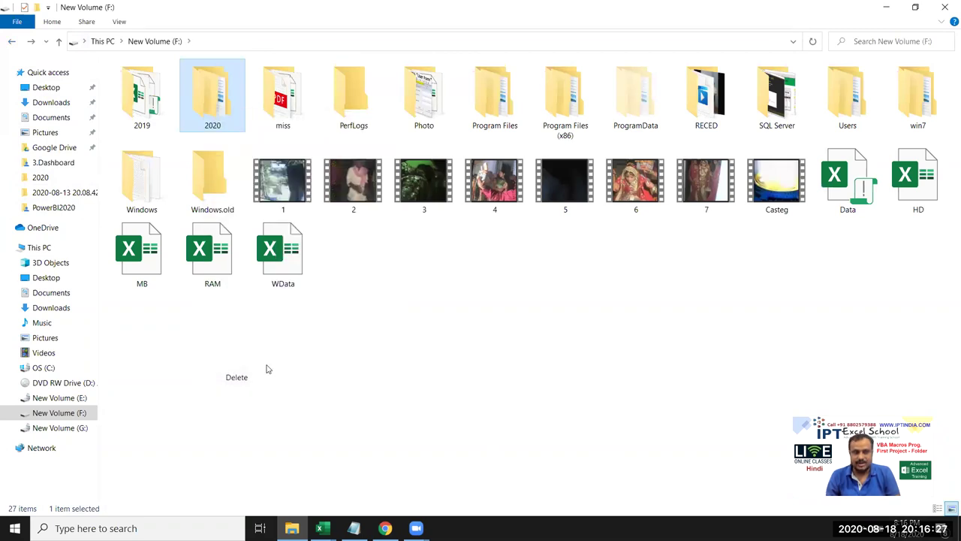
{"action": "key", "text": "super+d"}
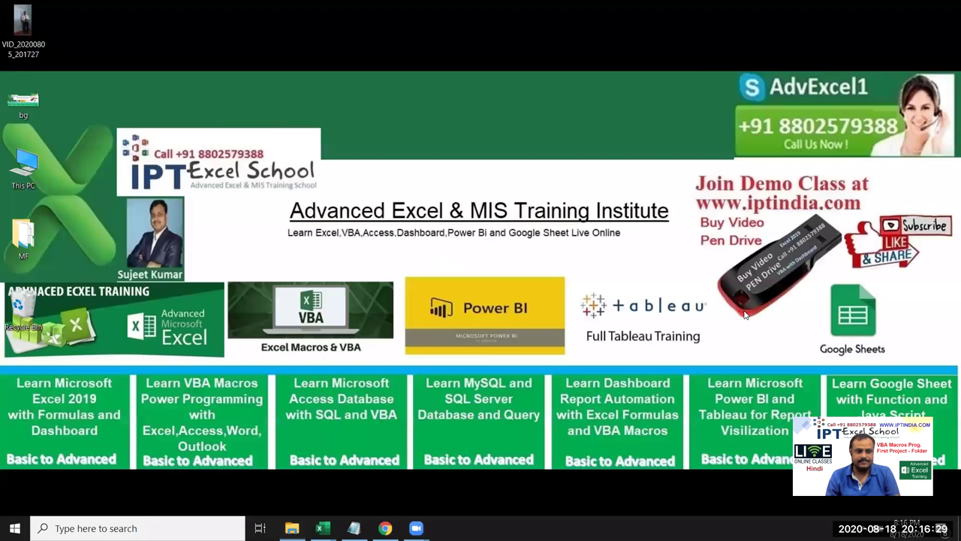
Step: Close the IPT_Excel_School workbook without saving its changes
{"action": "mouse_move", "coordinate": [323, 527]}
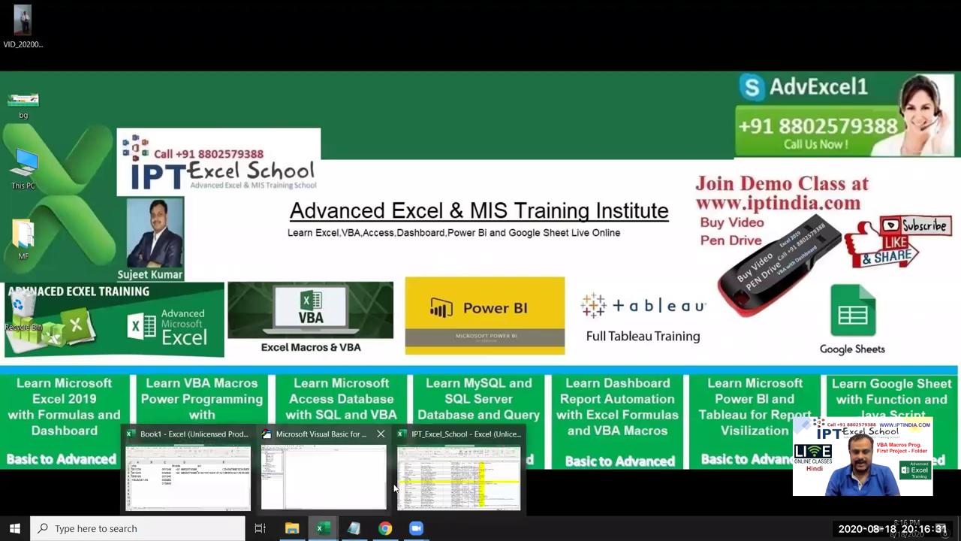
{"action": "left_click", "coordinate": [425, 475]}
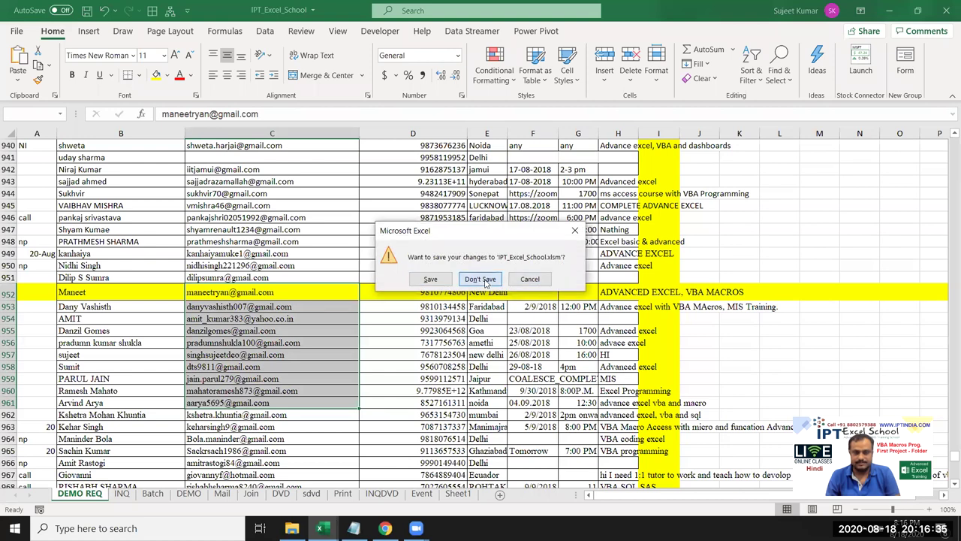
{"action": "left_click", "coordinate": [485, 282]}
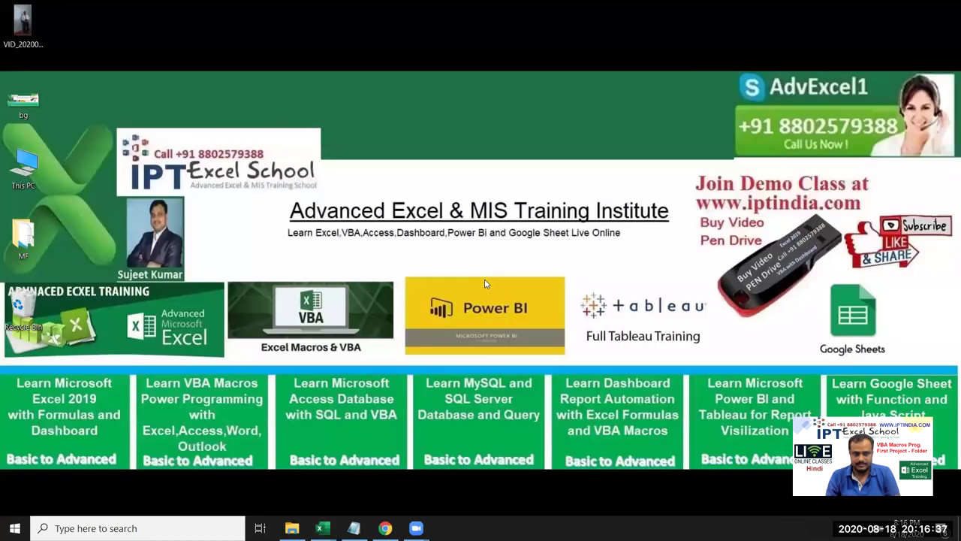
Step: Restore Book1, add a blank sheet, and look through the Developer tab and Excel Options
{"action": "mouse_move", "coordinate": [320, 527]}
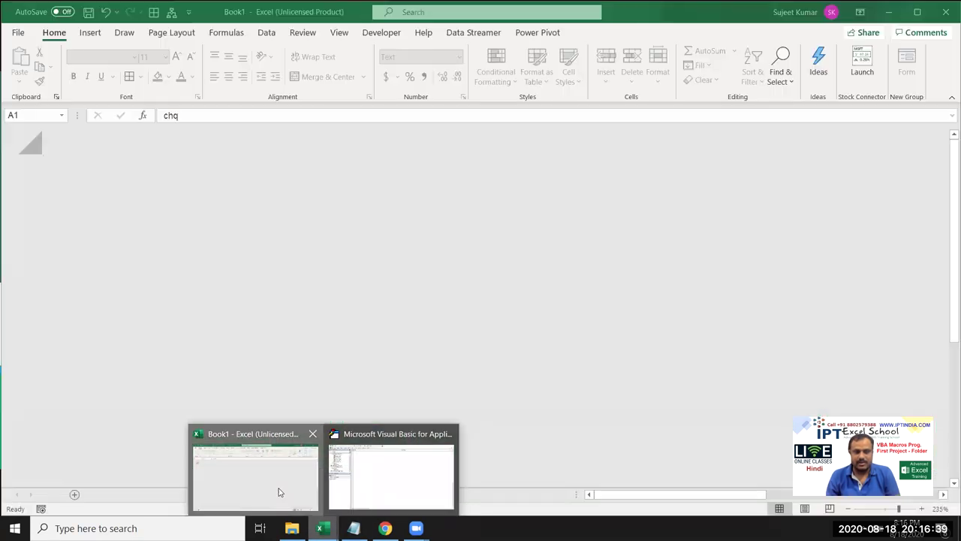
{"action": "left_click", "coordinate": [282, 492]}
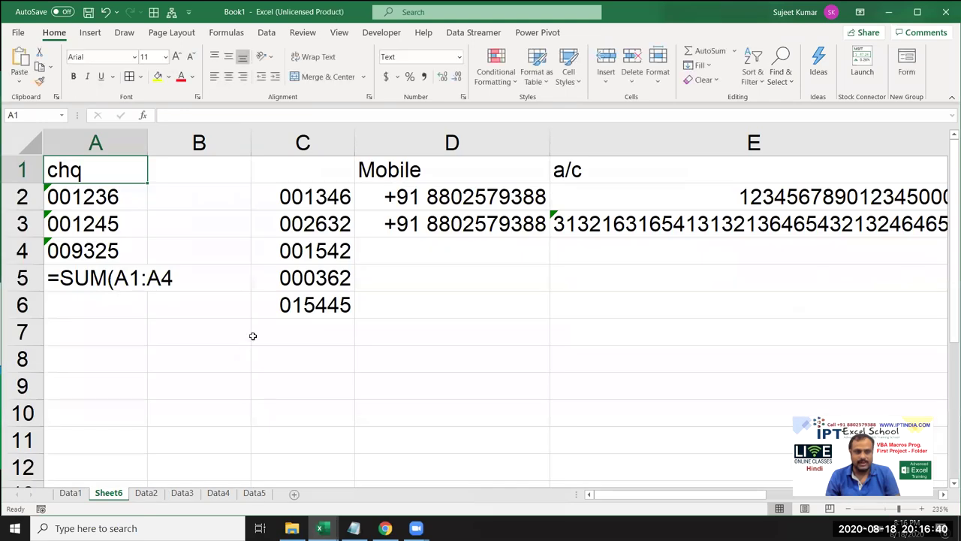
{"action": "left_click", "coordinate": [295, 493]}
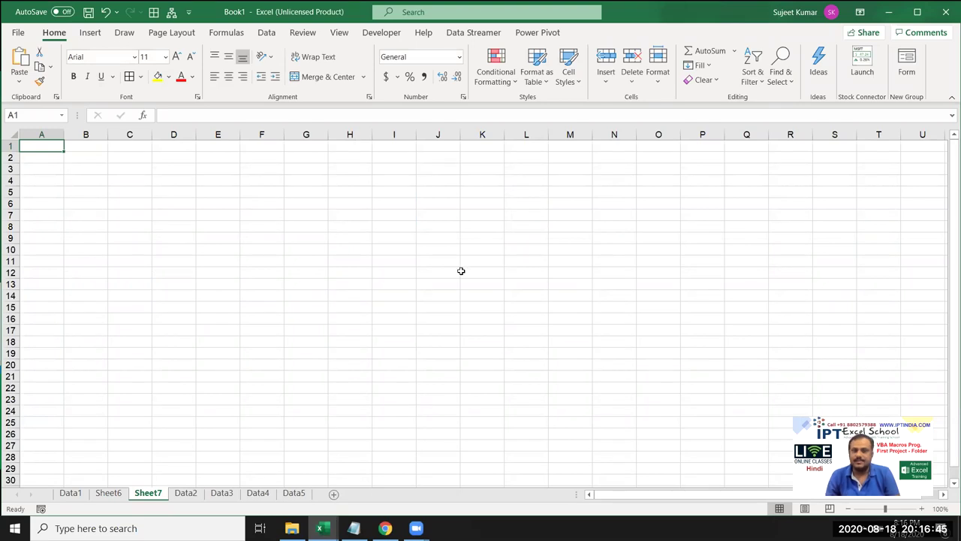
{"action": "left_click", "coordinate": [380, 36]}
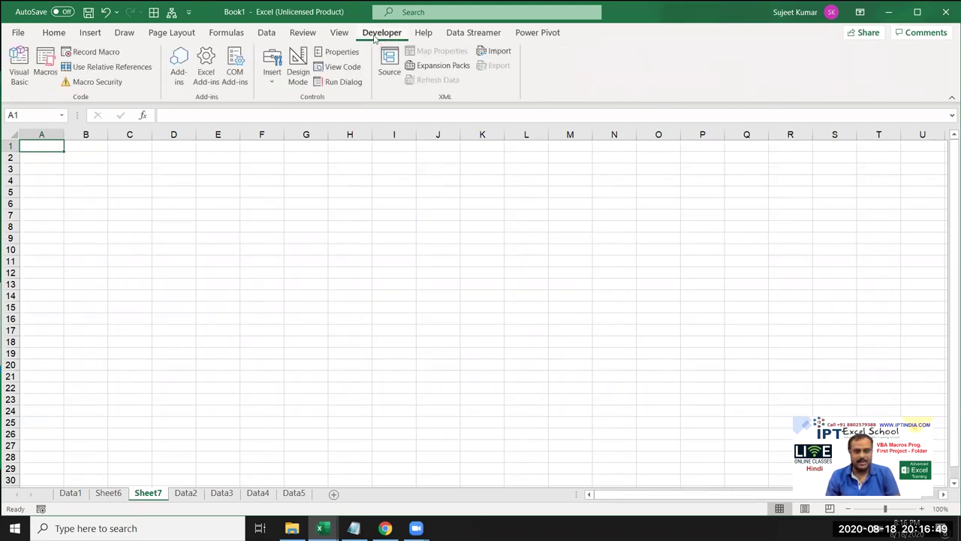
{"action": "left_click", "coordinate": [11, 36]}
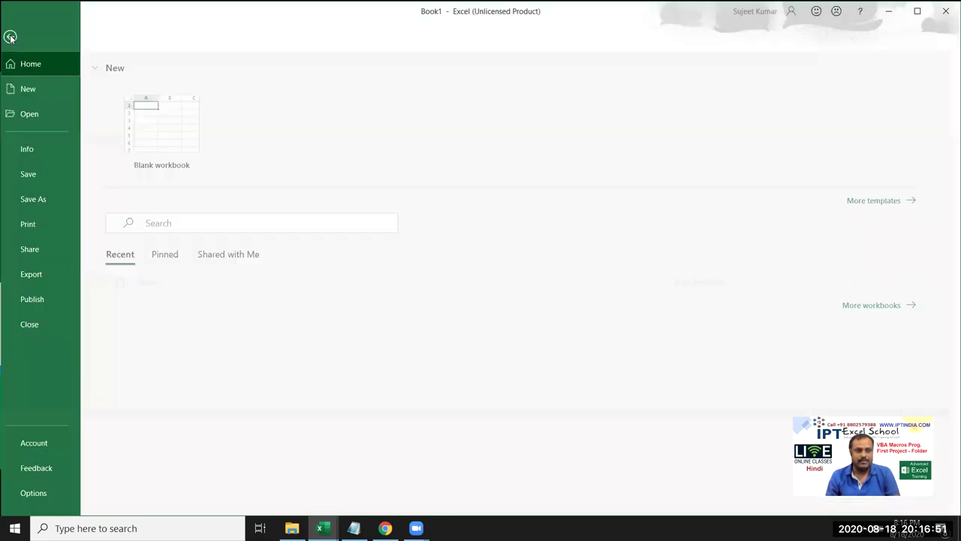
{"action": "left_click", "coordinate": [41, 493]}
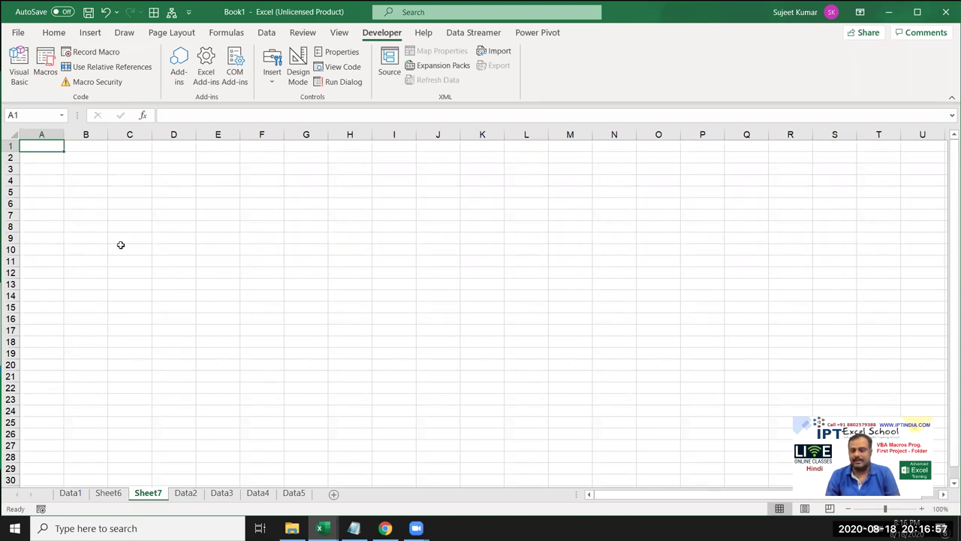
{"action": "left_click", "coordinate": [370, 266]}
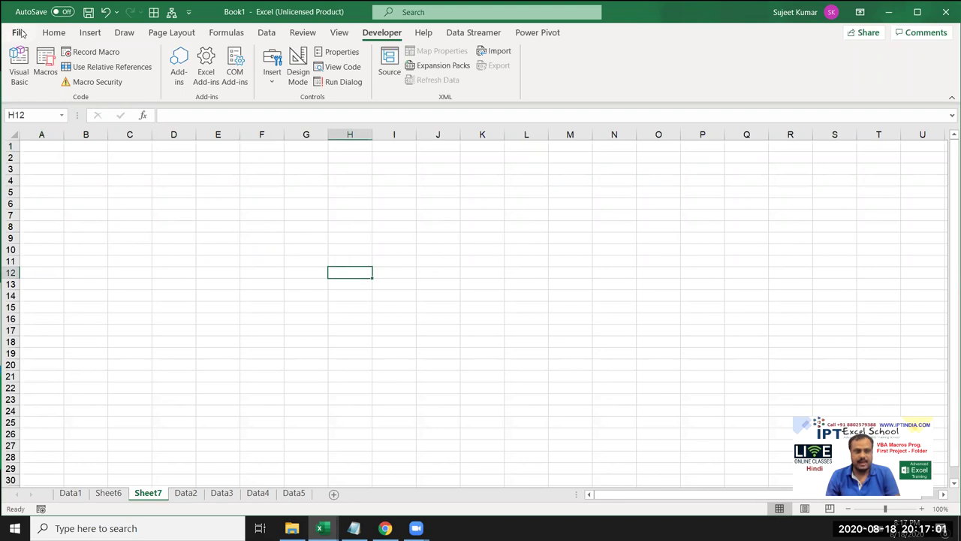
{"action": "left_click", "coordinate": [22, 33]}
{"action": "left_click", "coordinate": [66, 493]}
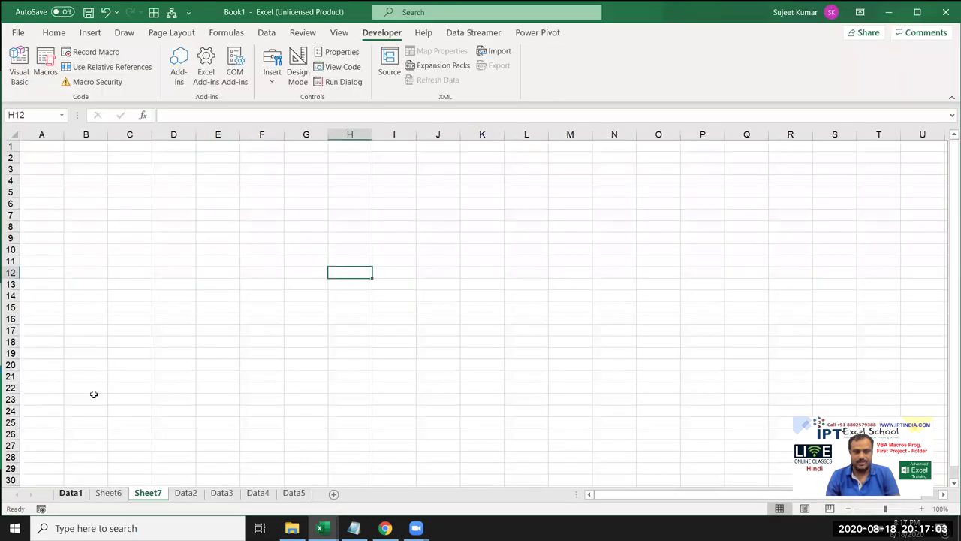
{"action": "left_click", "coordinate": [307, 223]}
Step: Close Book1 without saving, quit Excel, and bring up Windows search
{"action": "left_click", "coordinate": [946, 12]}
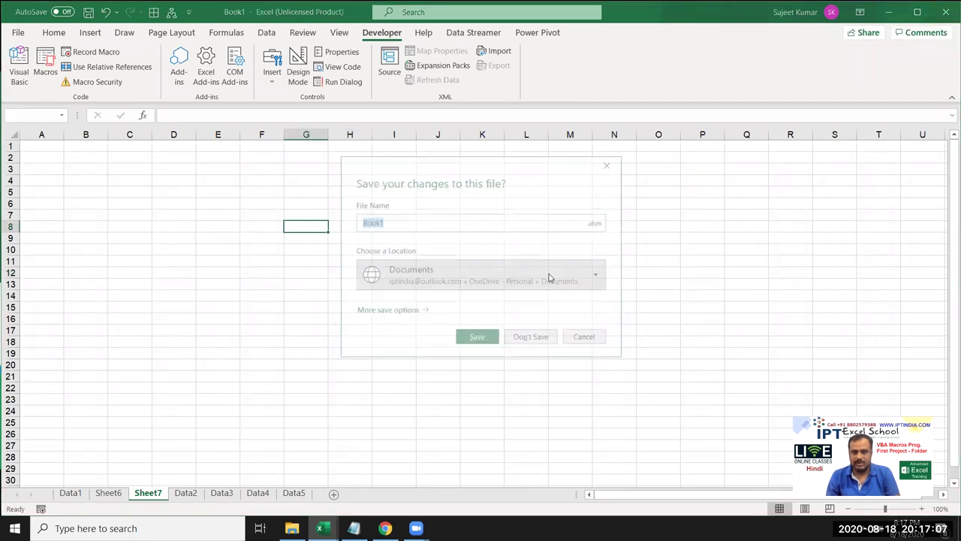
{"action": "left_click", "coordinate": [541, 339]}
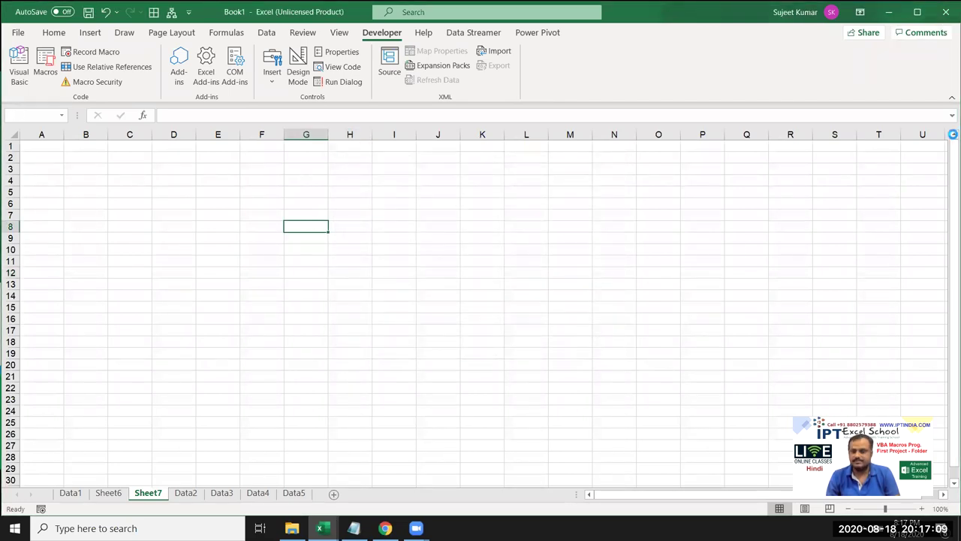
{"action": "left_click", "coordinate": [946, 11]}
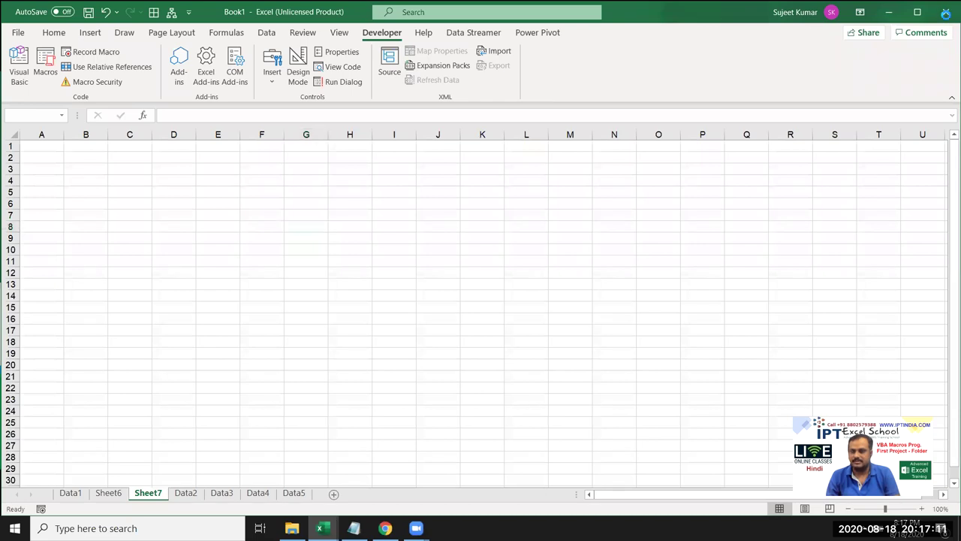
{"action": "left_click", "coordinate": [945, 12]}
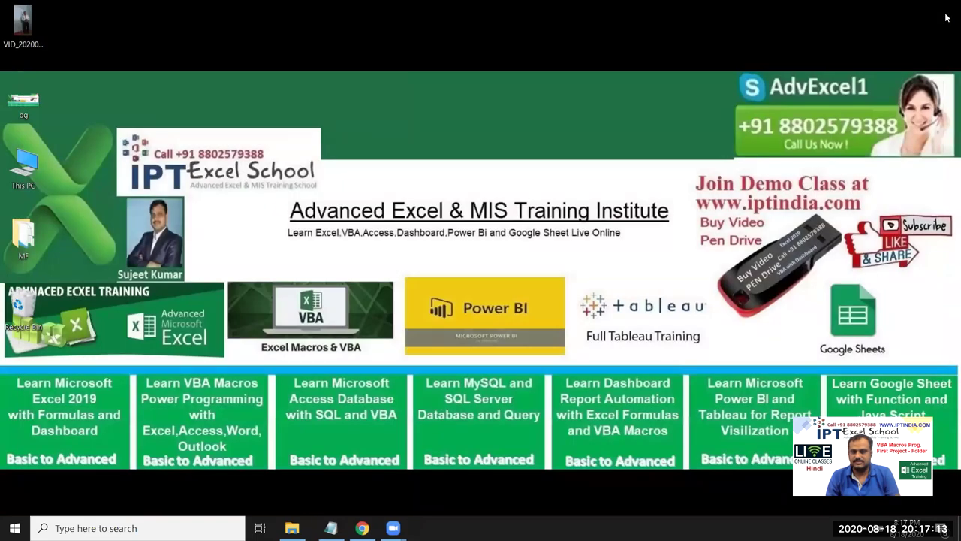
{"action": "left_click", "coordinate": [120, 528]}
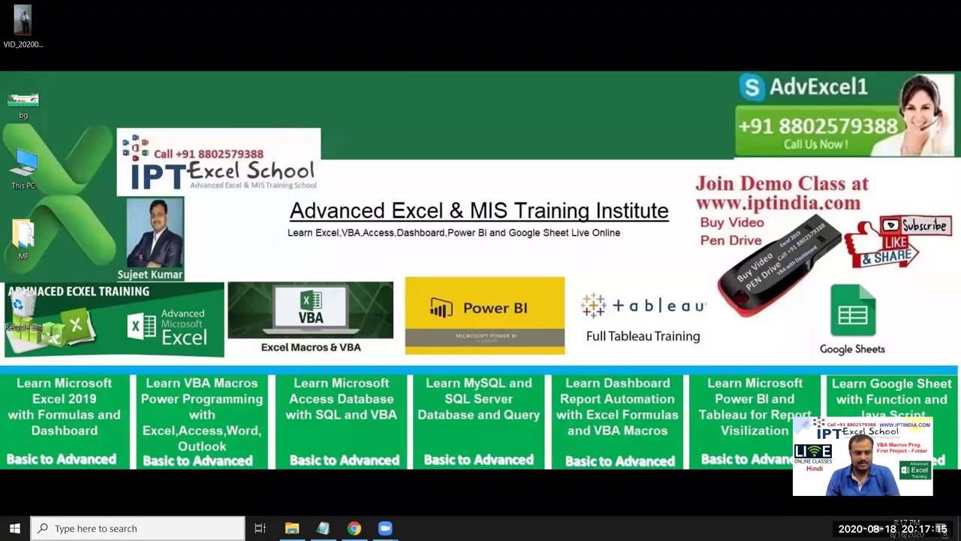
Step: Relaunch Excel by searching 'exce', start a blank workbook, and open Excel Options' Customize Ribbon page
{"action": "type", "text": "exce"}
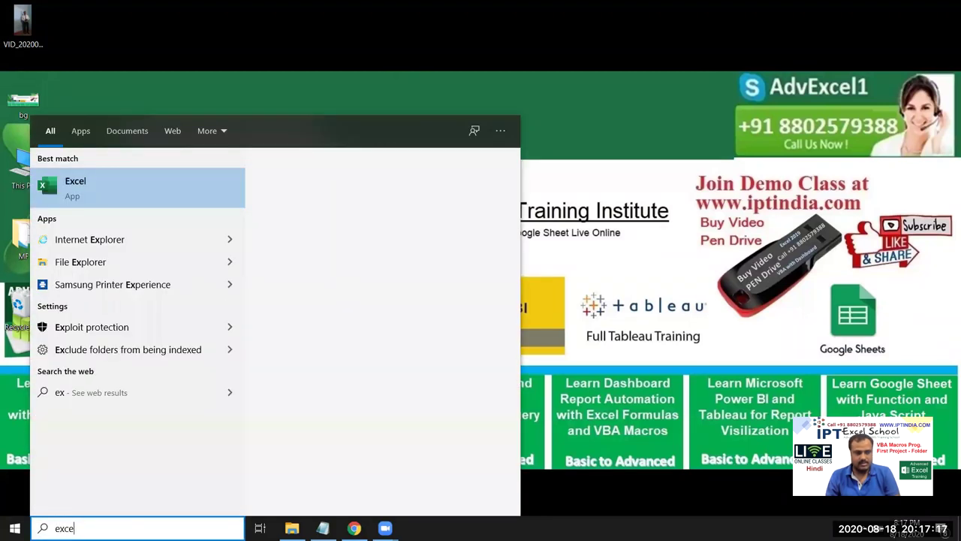
{"action": "left_click", "coordinate": [383, 226]}
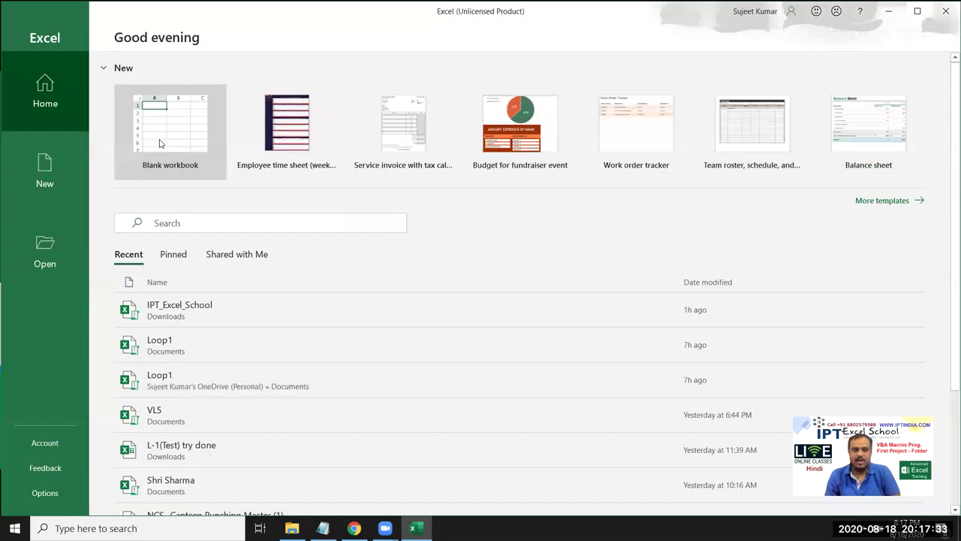
{"action": "left_click", "coordinate": [160, 132]}
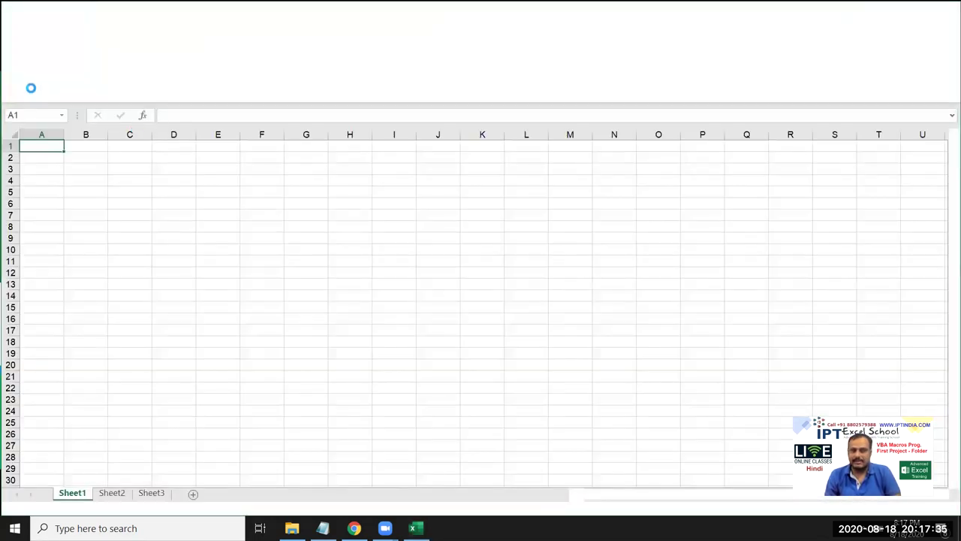
{"action": "left_click", "coordinate": [21, 33]}
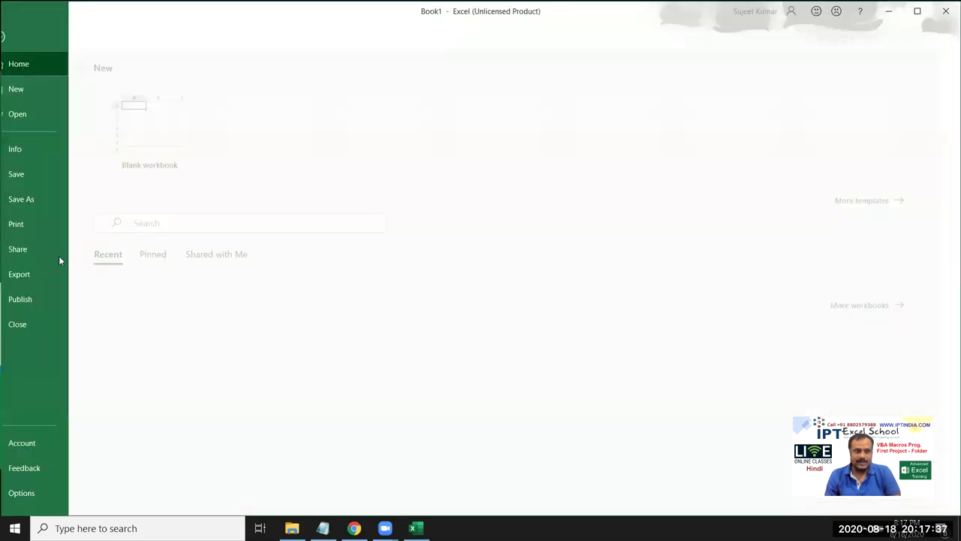
{"action": "left_click", "coordinate": [45, 493]}
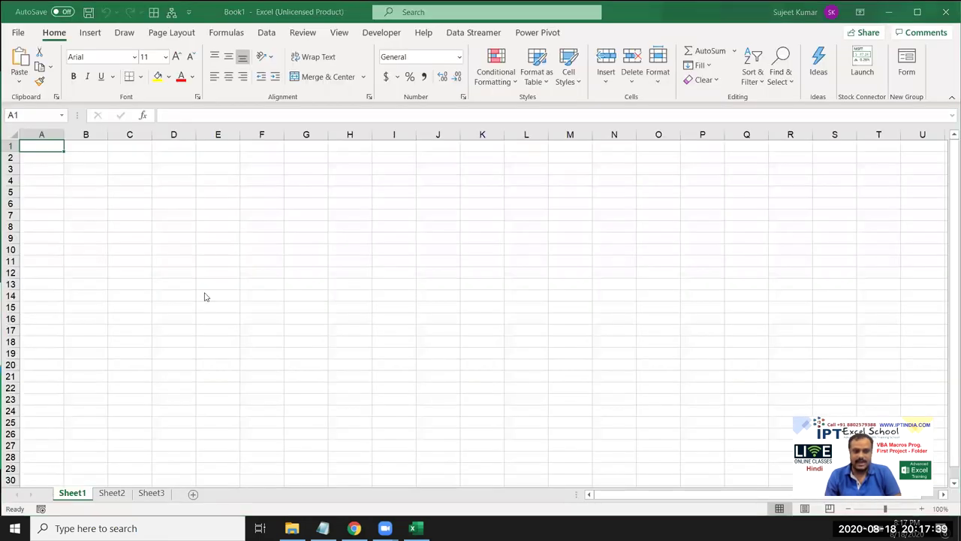
{"action": "left_click", "coordinate": [273, 216]}
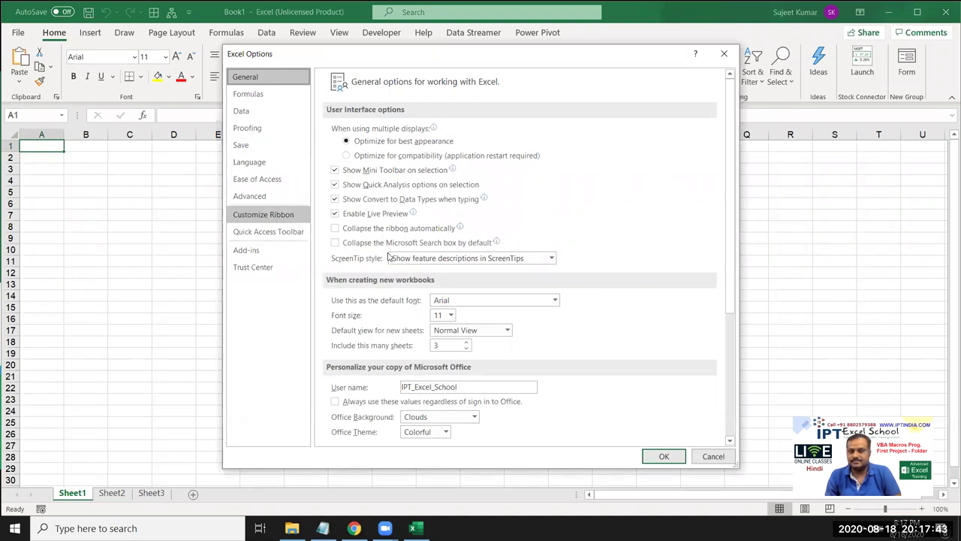
Step: Verify the Developer tab is ticked and macro security is set to Enable all macros
{"action": "left_click", "coordinate": [259, 220]}
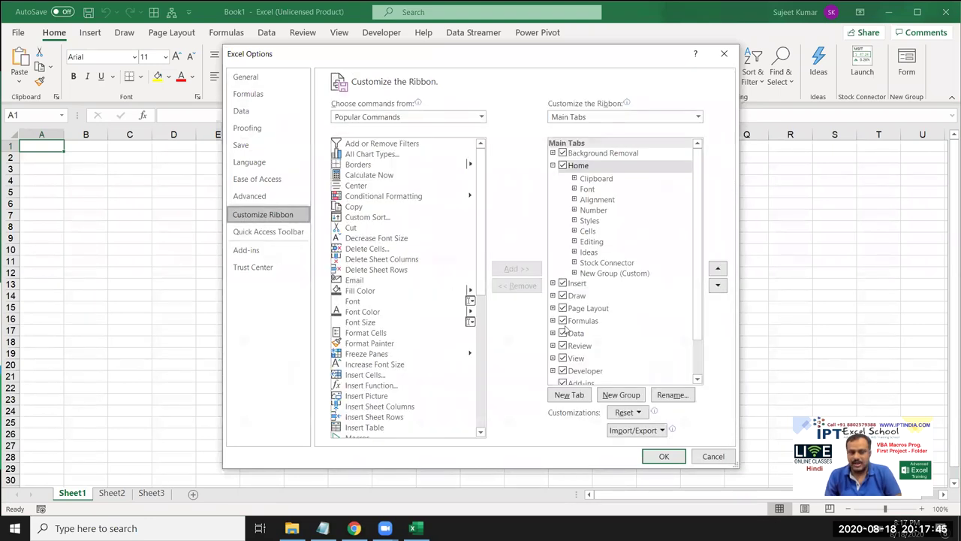
{"action": "left_click", "coordinate": [553, 166]}
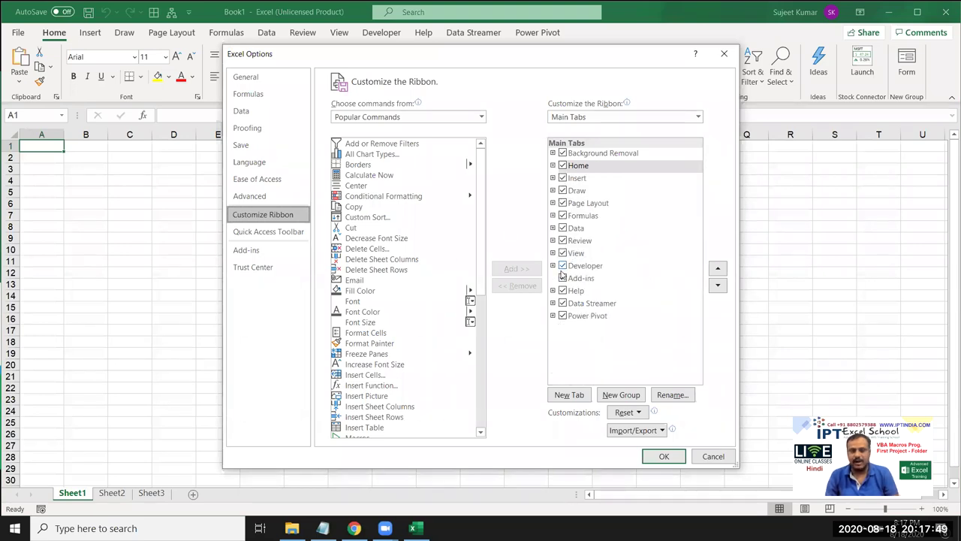
{"action": "key", "text": "Return"}
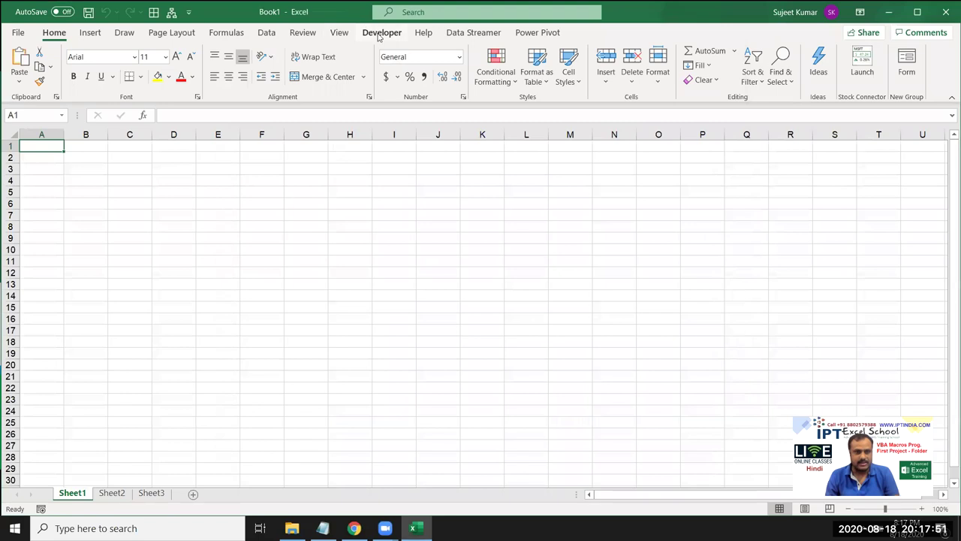
{"action": "left_click", "coordinate": [379, 34]}
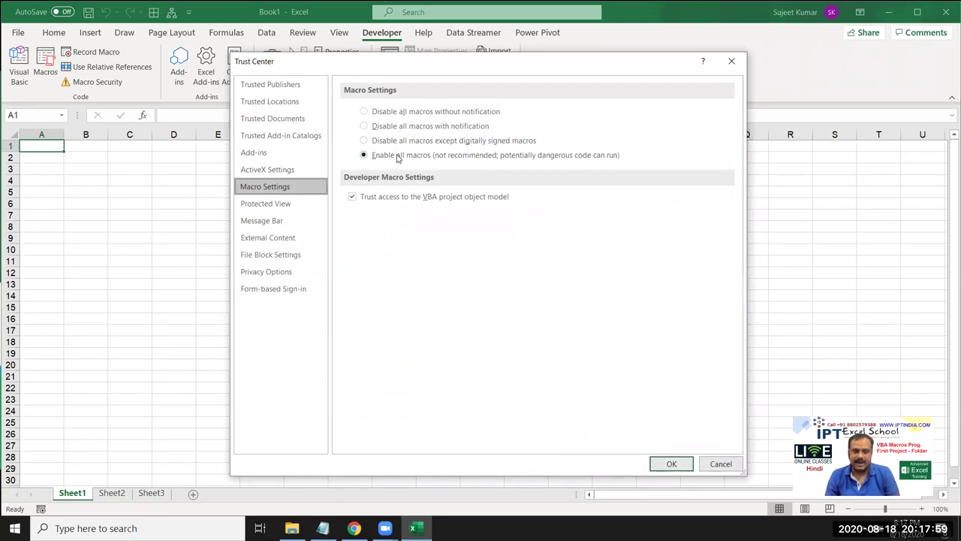
{"action": "key", "text": "Return"}
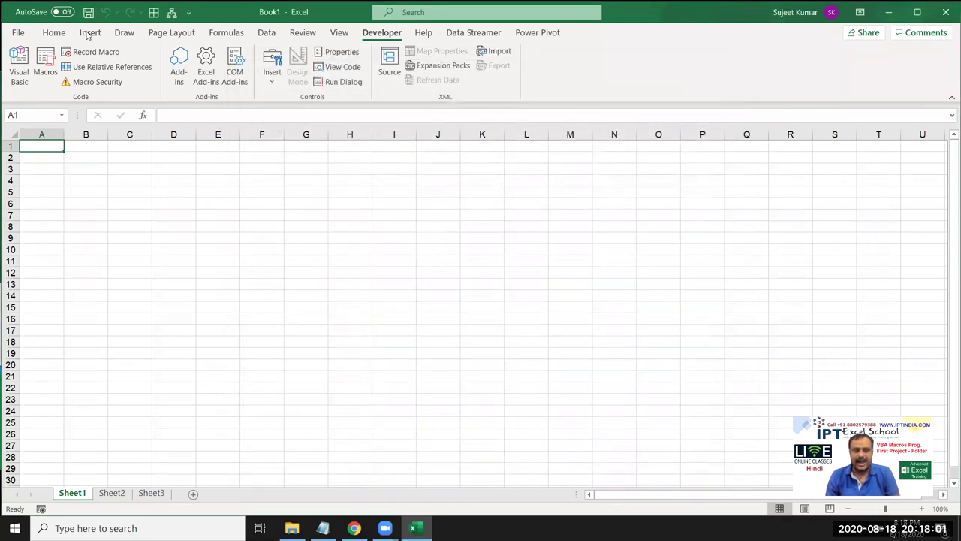
Step: Save the workbook in Documents as macro-enabled 20PR.xlsm and open the Visual Basic editor
{"action": "left_click", "coordinate": [88, 12]}
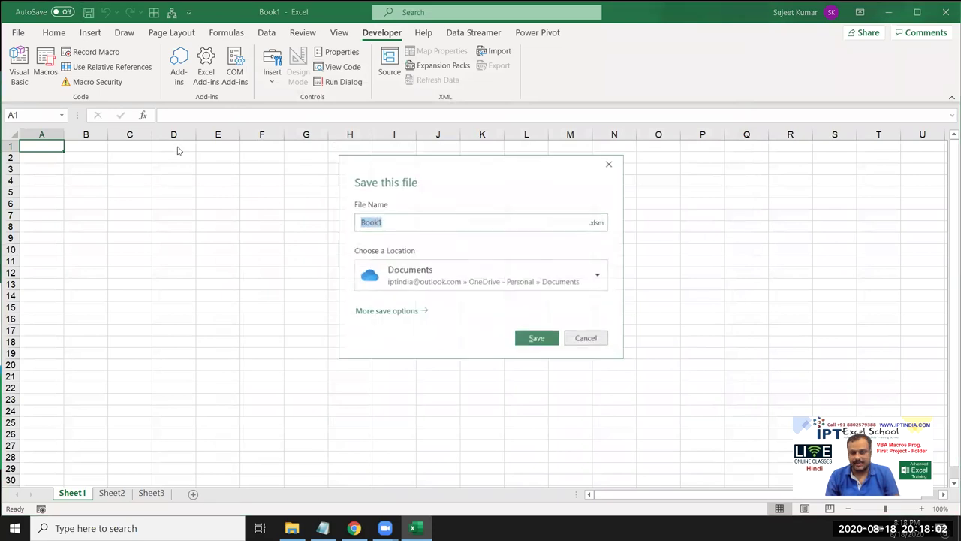
{"action": "left_click", "coordinate": [430, 283]}
{"action": "left_click", "coordinate": [407, 342]}
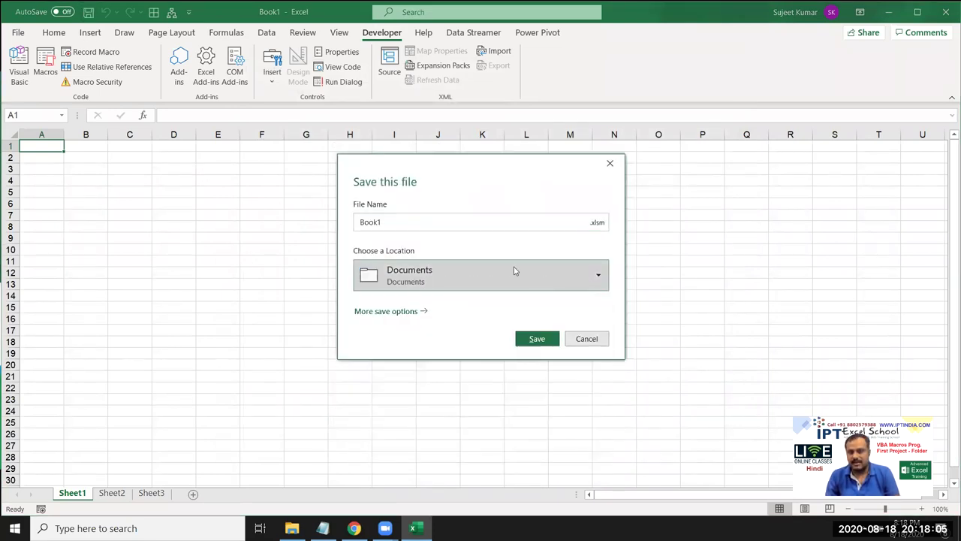
{"action": "double_click", "coordinate": [408, 222]}
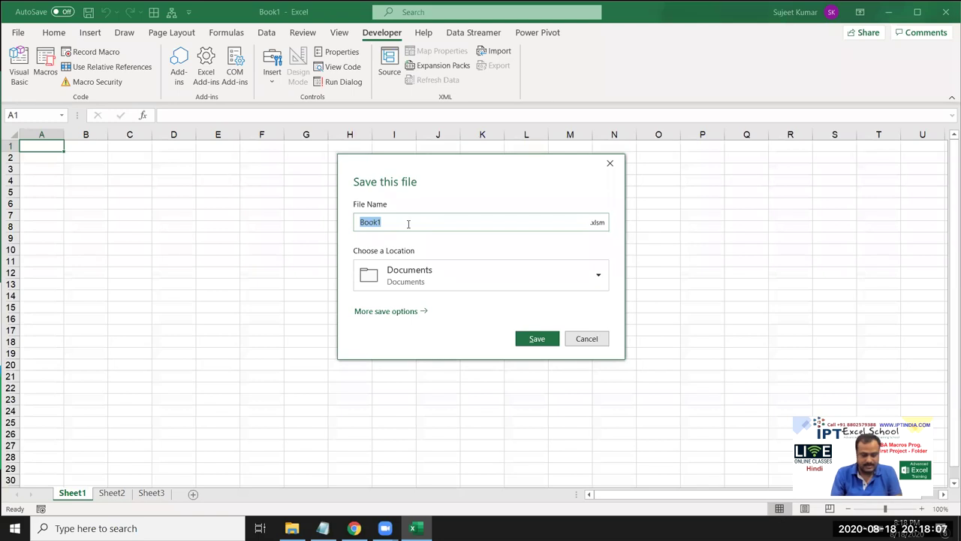
{"action": "type", "text": "20PR"}
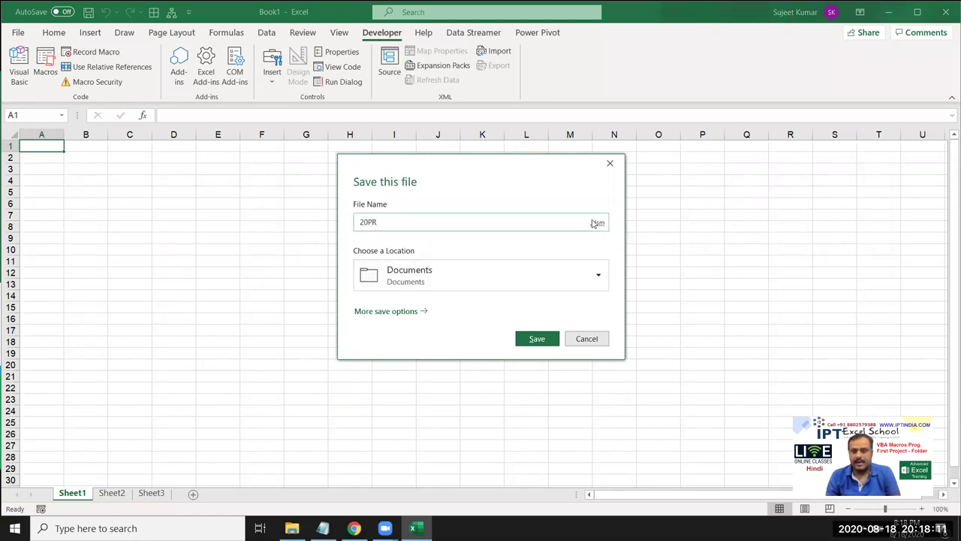
{"action": "left_click", "coordinate": [596, 222]}
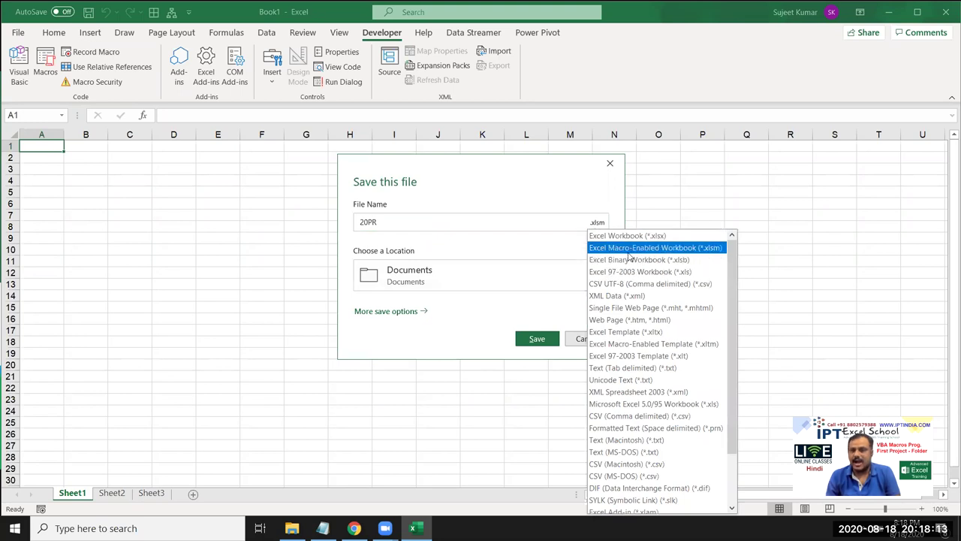
{"action": "left_click", "coordinate": [629, 253]}
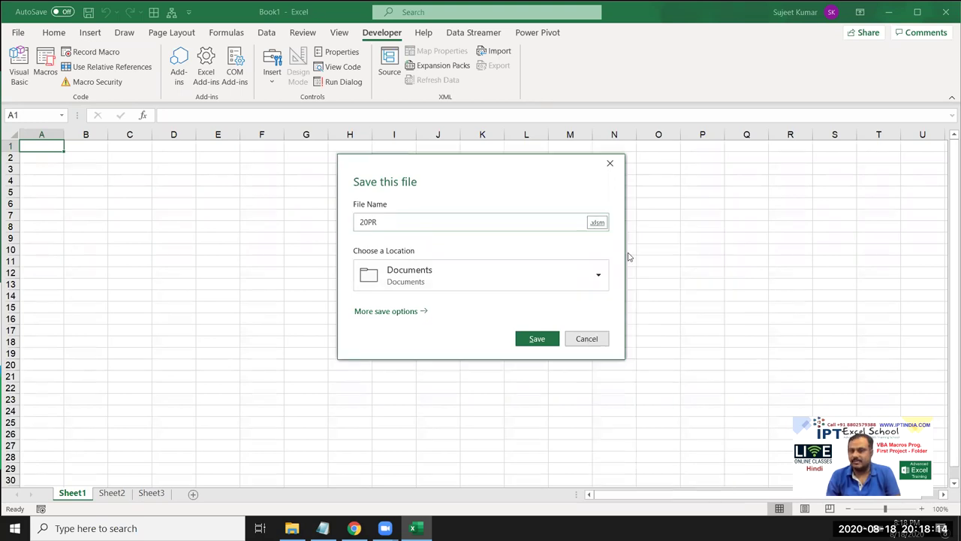
{"action": "left_click", "coordinate": [598, 224]}
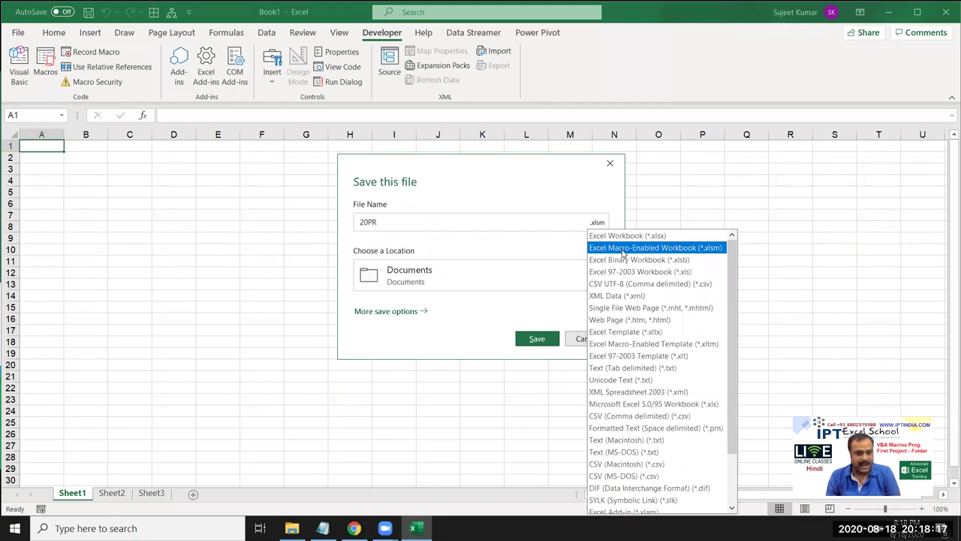
{"action": "left_click", "coordinate": [623, 254]}
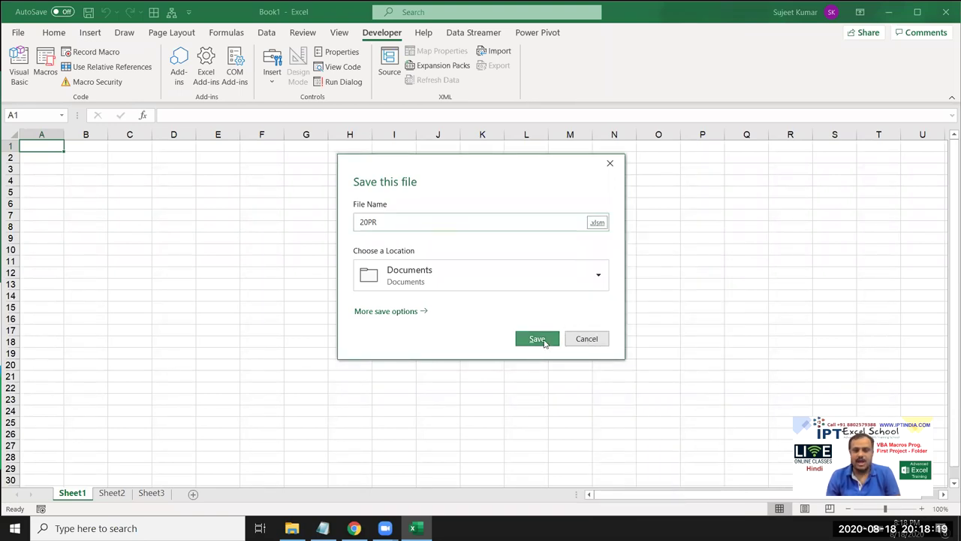
{"action": "left_click", "coordinate": [542, 339]}
{"action": "left_click", "coordinate": [25, 72]}
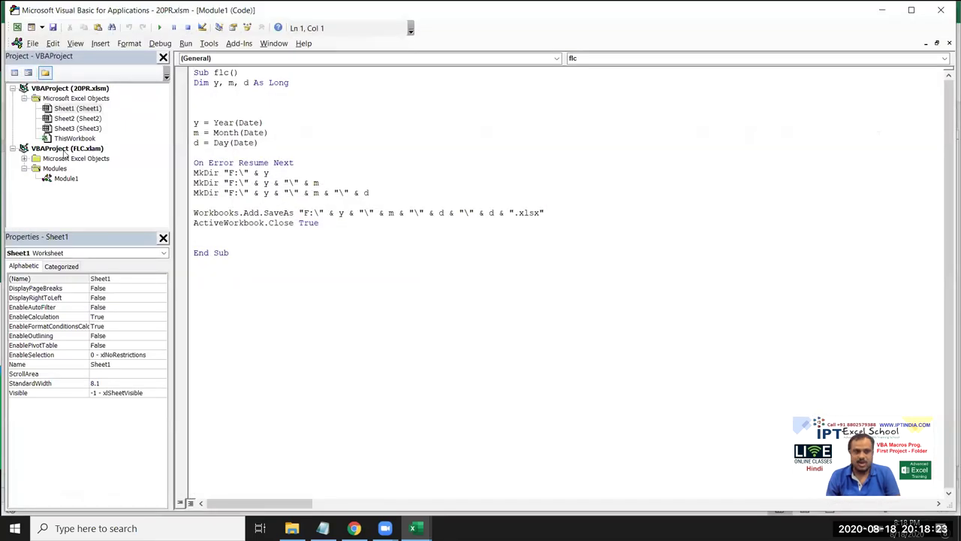
Step: Insert Module1 into 20PR.xlsm and open its code window
{"action": "left_click", "coordinate": [77, 129]}
{"action": "left_click", "coordinate": [100, 44]}
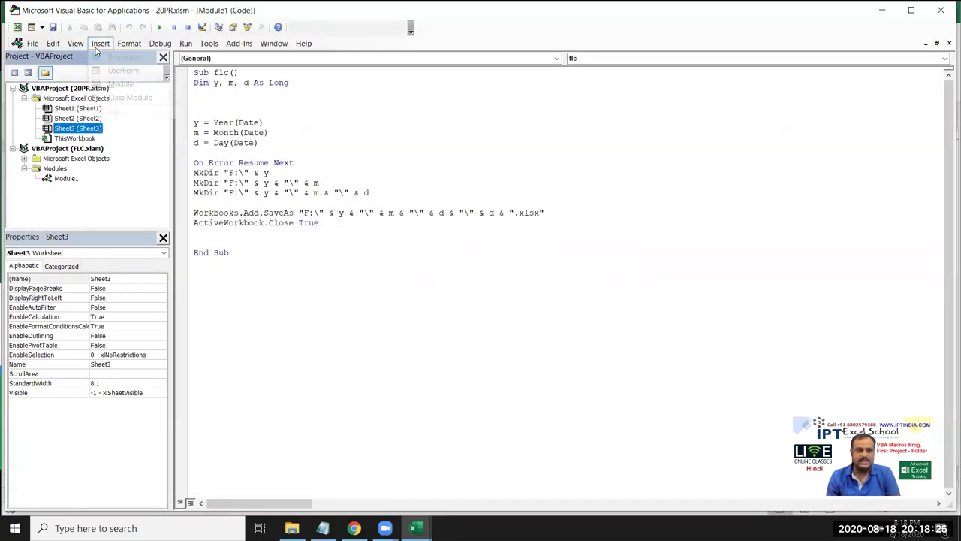
{"action": "left_click", "coordinate": [116, 85]}
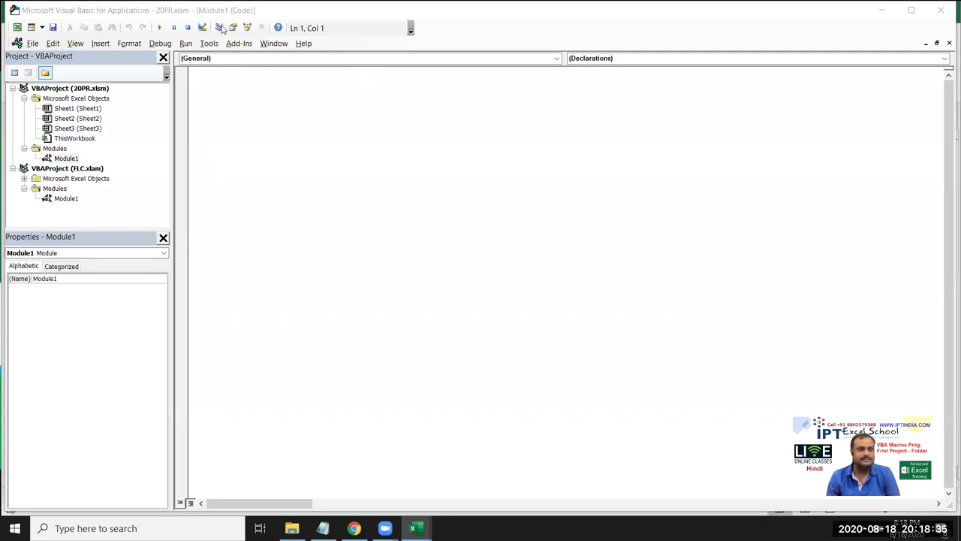
{"action": "left_click", "coordinate": [72, 160]}
{"action": "double_click", "coordinate": [71, 159]}
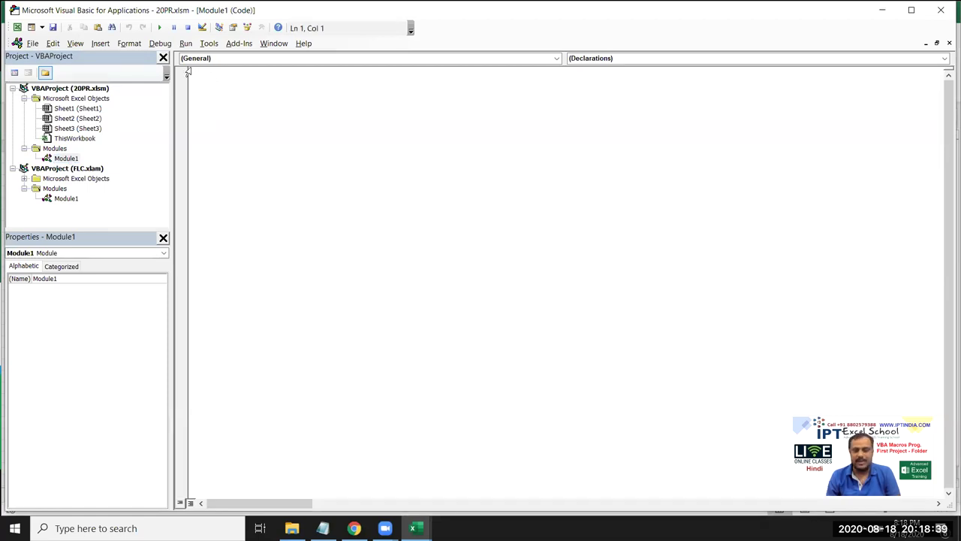
Step: Write an empty Sub Frst_Project() procedure, letting End Sub auto-complete
{"action": "type", "text": "sub "}
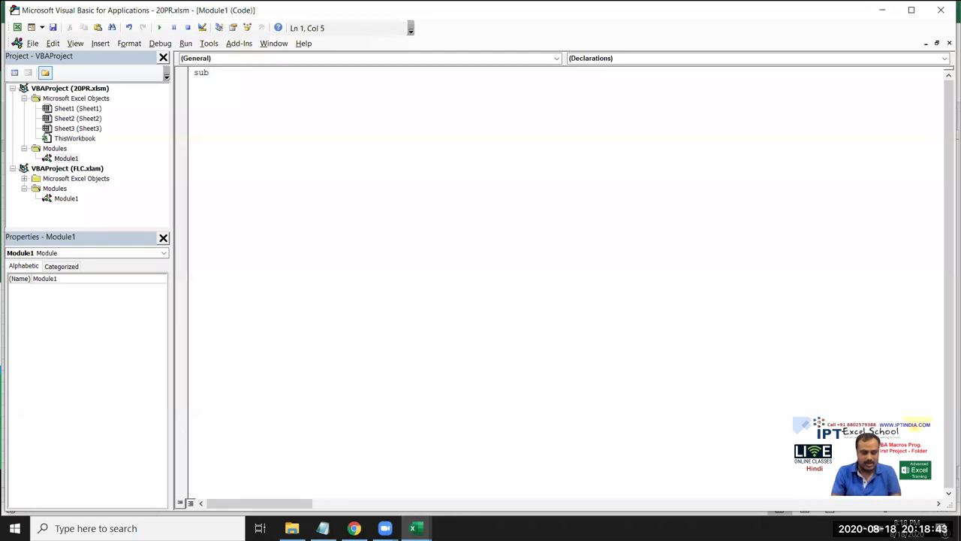
{"action": "type", "text": "Fr"}
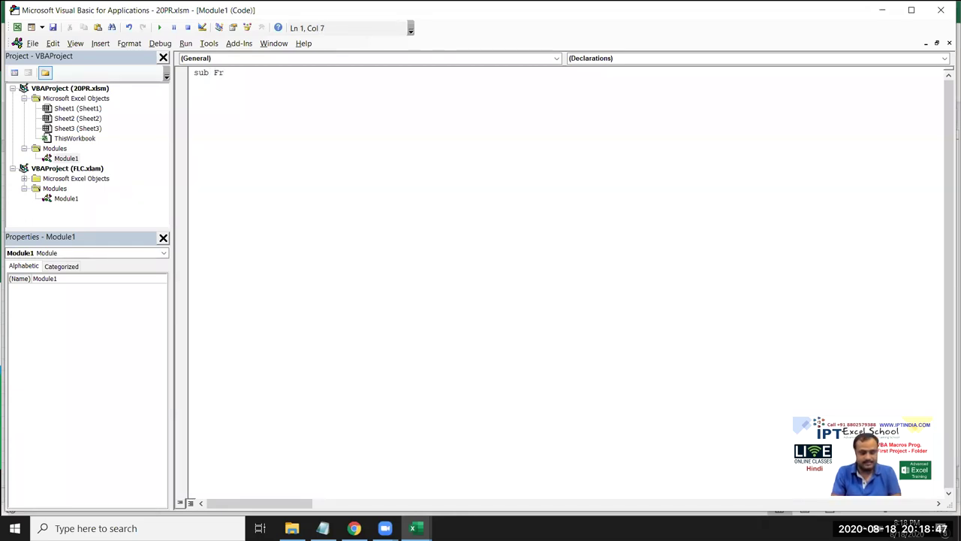
{"action": "type", "text": "st_MAc"}
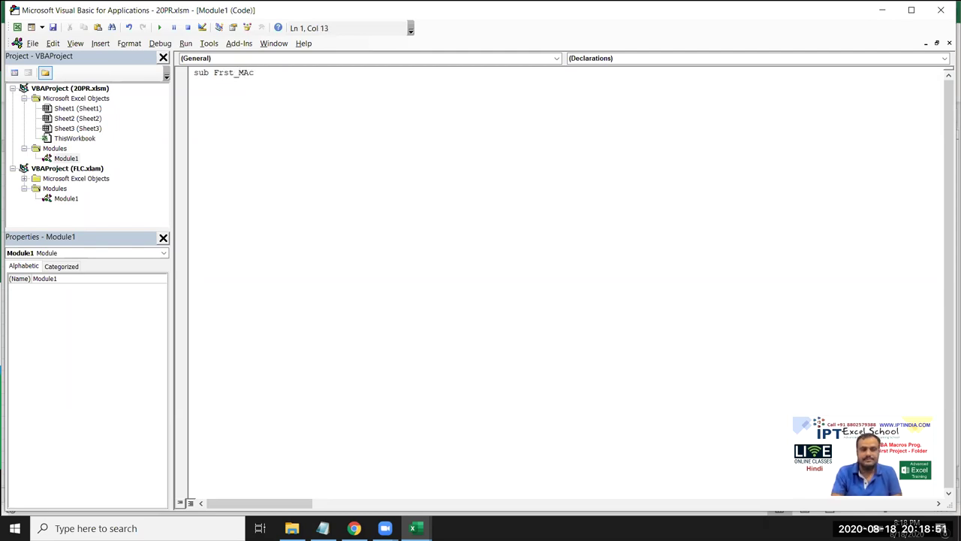
{"action": "key", "text": "BackSpace"}
{"action": "key", "text": "BackSpace"}
{"action": "key", "text": "BackSpace"}
{"action": "type", "text": "Pro"}
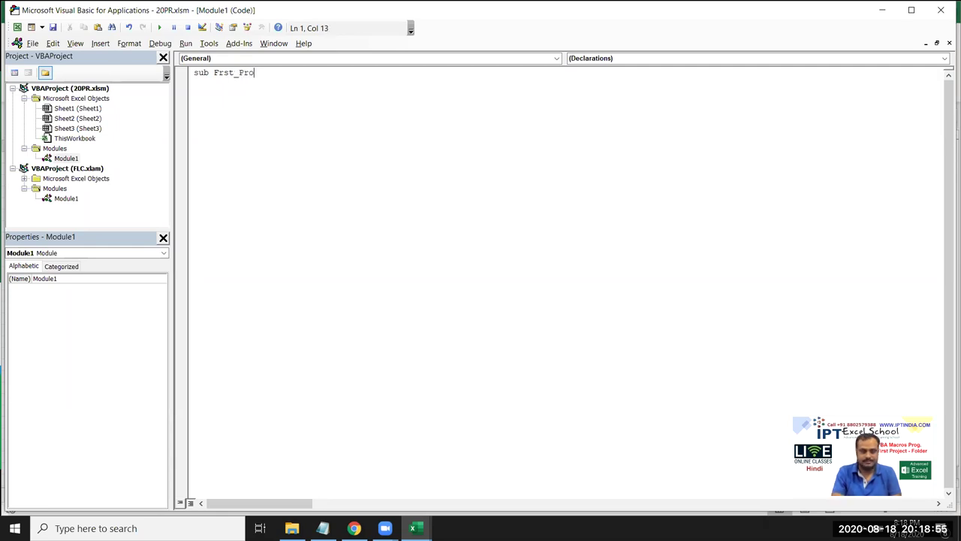
{"action": "type", "text": "ject()"}
{"action": "key", "text": "Return"}
{"action": "key", "text": "Return"}
{"action": "key", "text": "Return"}
{"action": "key", "text": "Return"}
{"action": "key", "text": "Up"}
{"action": "key", "text": "Up"}
{"action": "key", "text": "Up"}
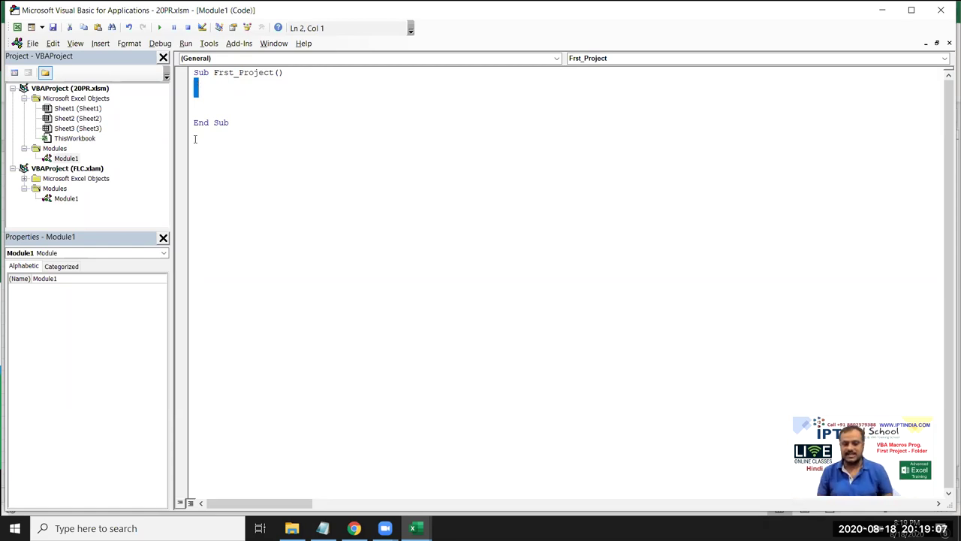
{"action": "left_click", "coordinate": [413, 528]}
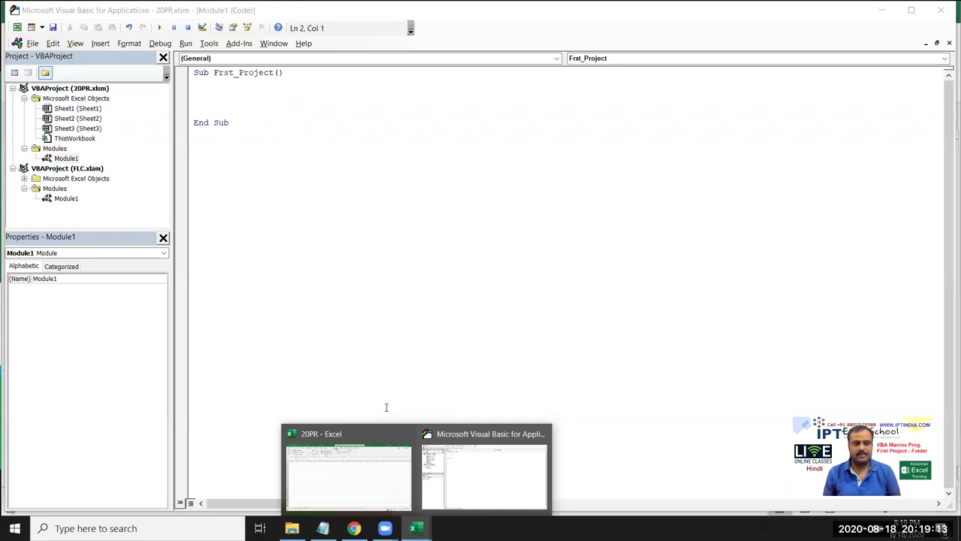
{"action": "mouse_move", "coordinate": [379, 424]}
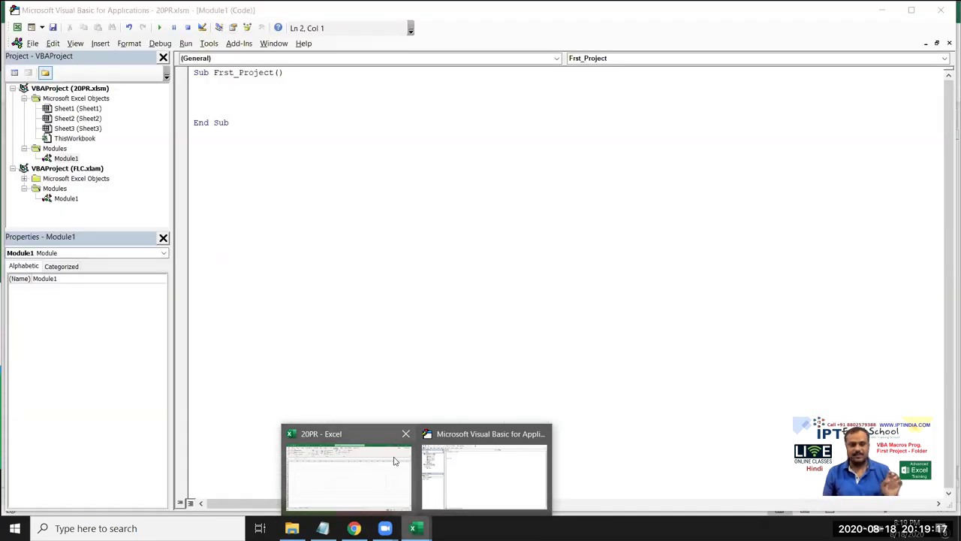
{"action": "left_click", "coordinate": [393, 458]}
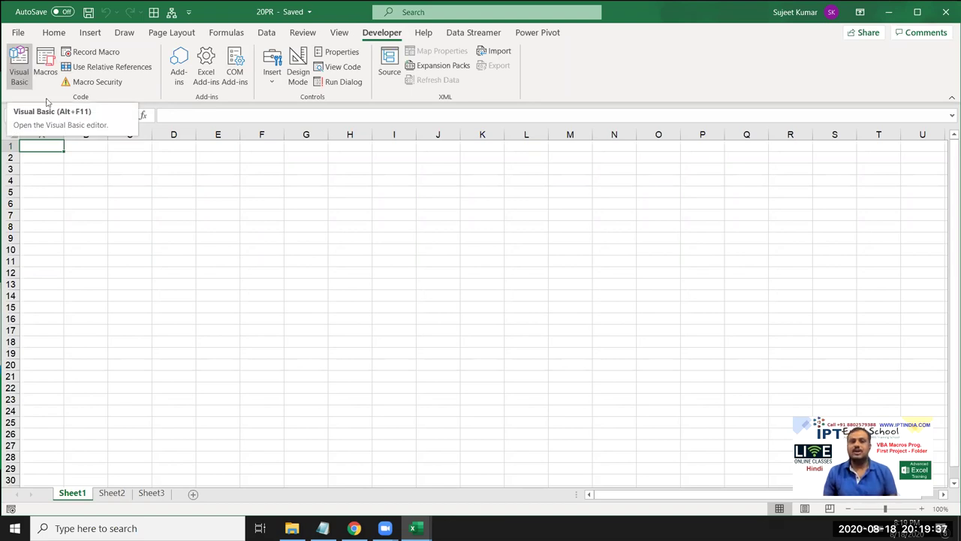
{"action": "left_click", "coordinate": [98, 82]}
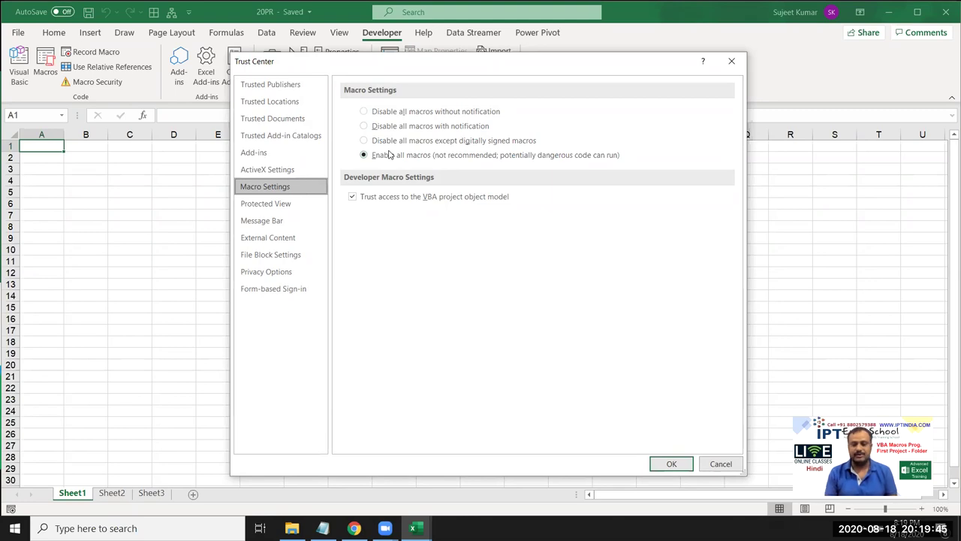
{"action": "key", "text": "Return"}
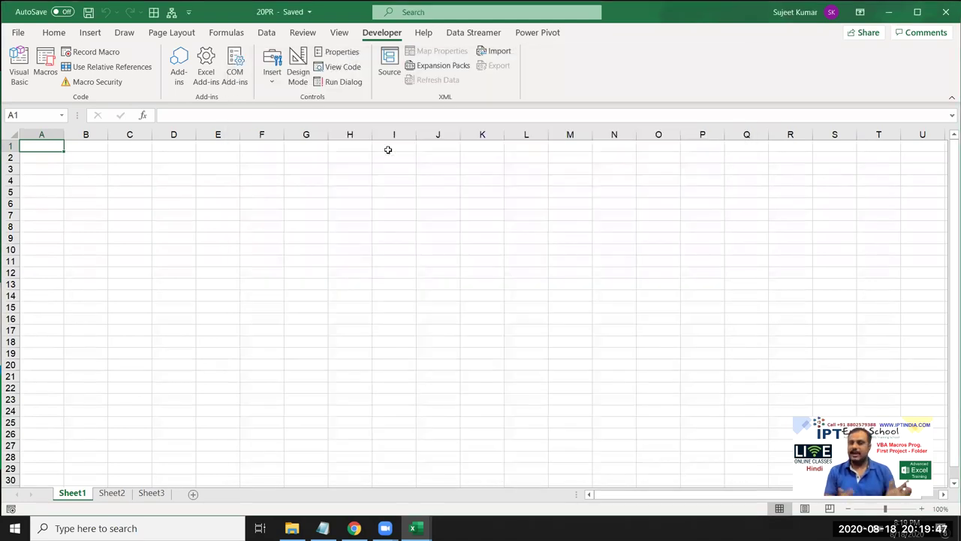
{"action": "left_click", "coordinate": [18, 66]}
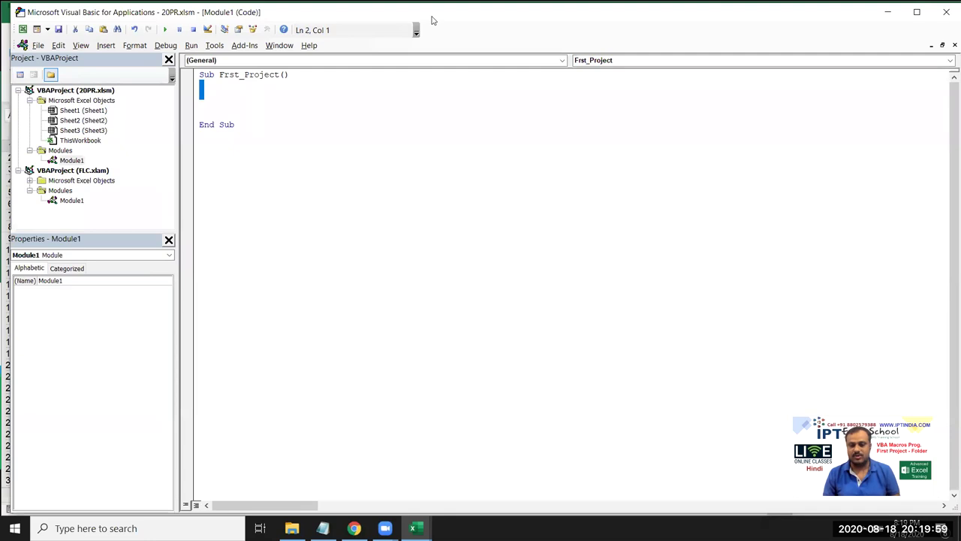
Step: Switch to Excel and run Frst_Project from the Macros list, then return to the editor
{"action": "left_click", "coordinate": [105, 46]}
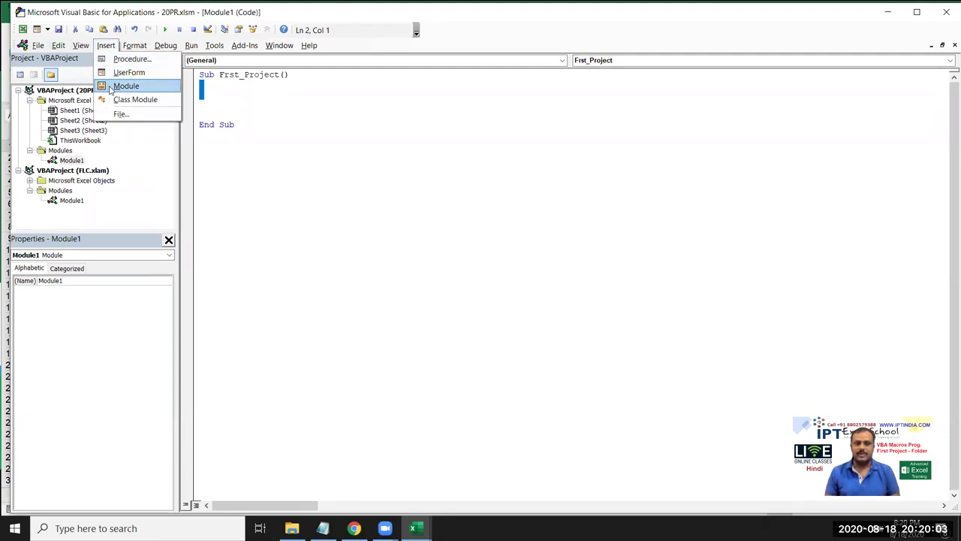
{"action": "left_click", "coordinate": [68, 161]}
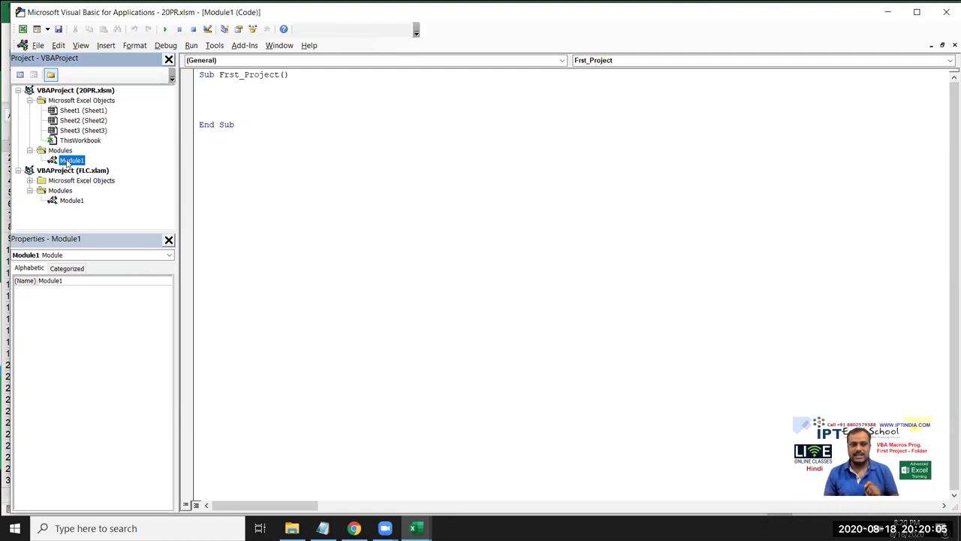
{"action": "double_click", "coordinate": [67, 163]}
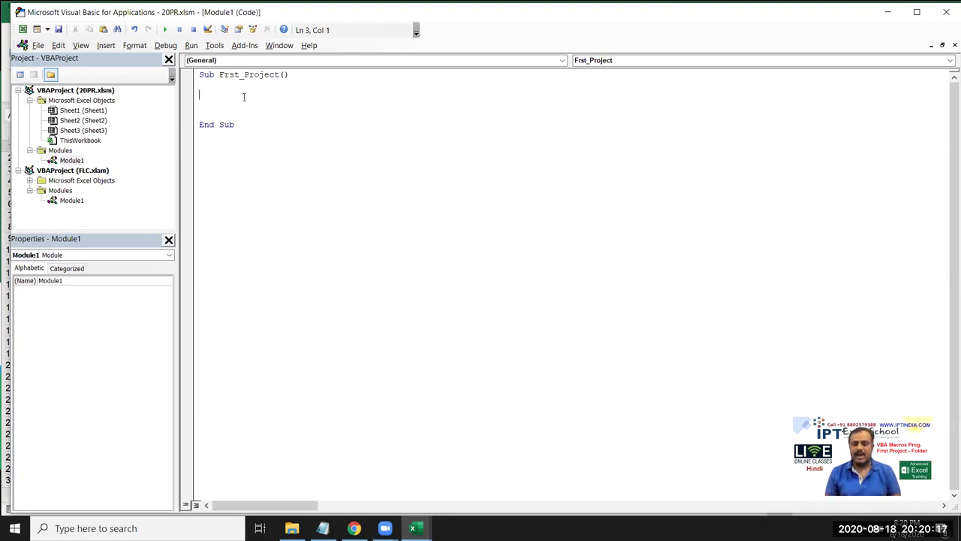
{"action": "key", "text": "ctrl+a"}
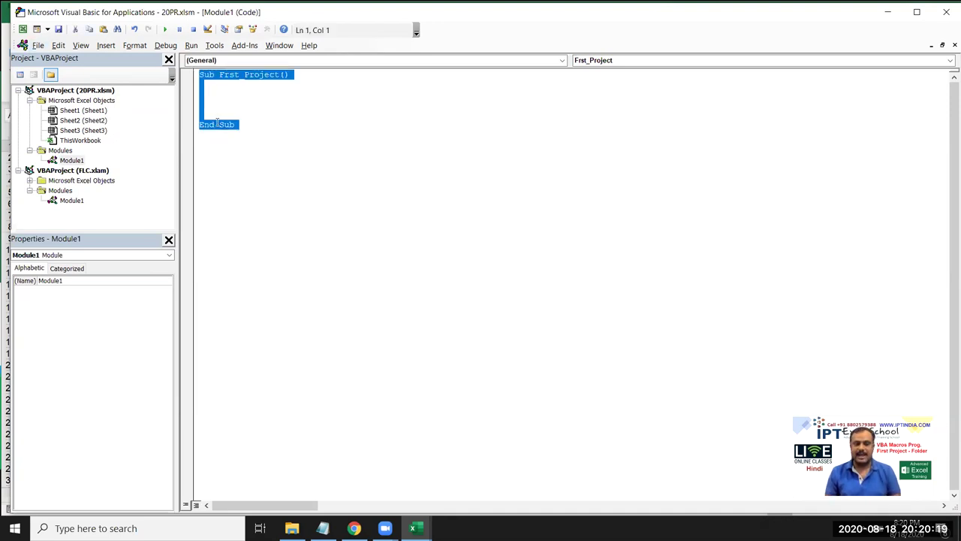
{"action": "key", "text": "alt+F11"}
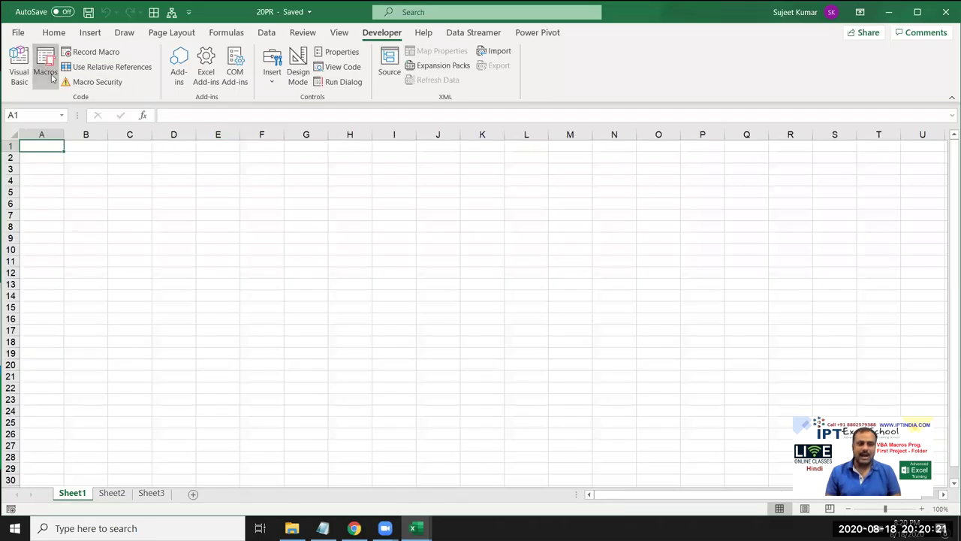
{"action": "left_click", "coordinate": [46, 71]}
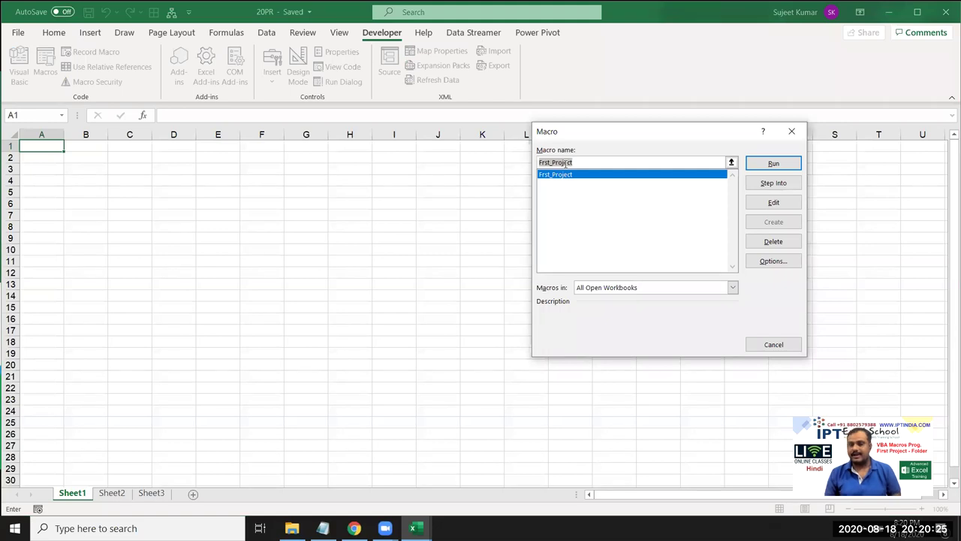
{"action": "left_click", "coordinate": [773, 164]}
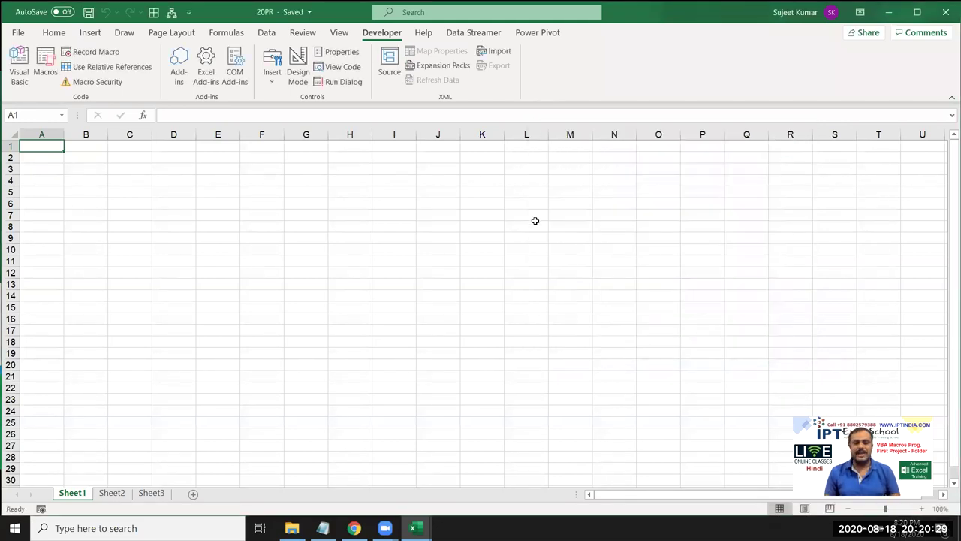
{"action": "key", "text": "alt+F11"}
Step: Look over the empty Frst_Project Sub: its name, blank body lines and End Sub
{"action": "double_click", "coordinate": [215, 74]}
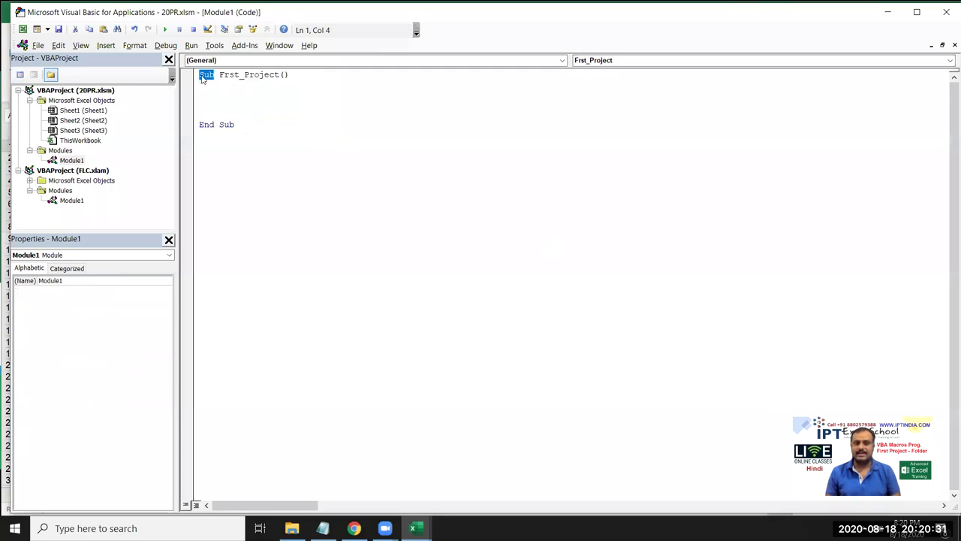
{"action": "left_click_drag", "start_coordinate": [217, 75], "coordinate": [282, 74]}
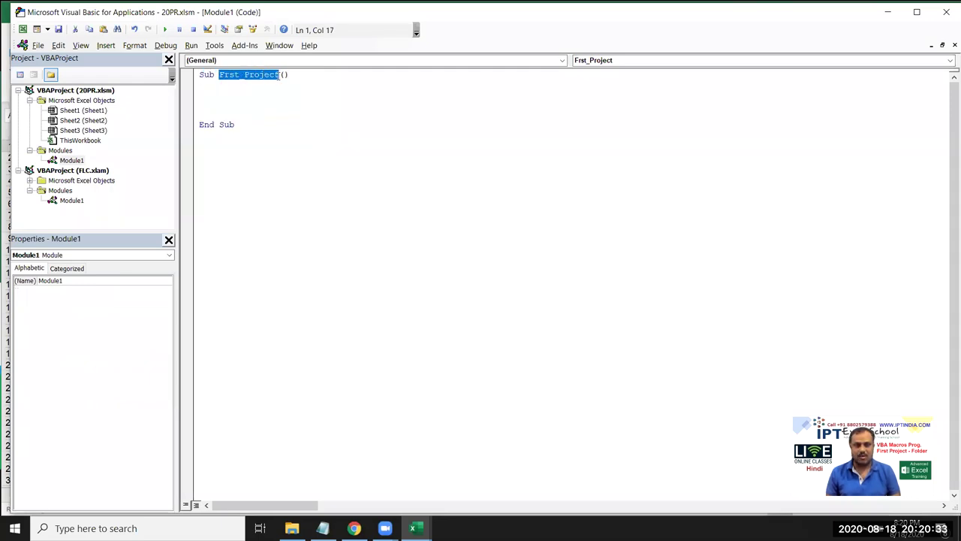
{"action": "left_click", "coordinate": [283, 75]}
{"action": "left_click_drag", "start_coordinate": [244, 123], "coordinate": [179, 114]}
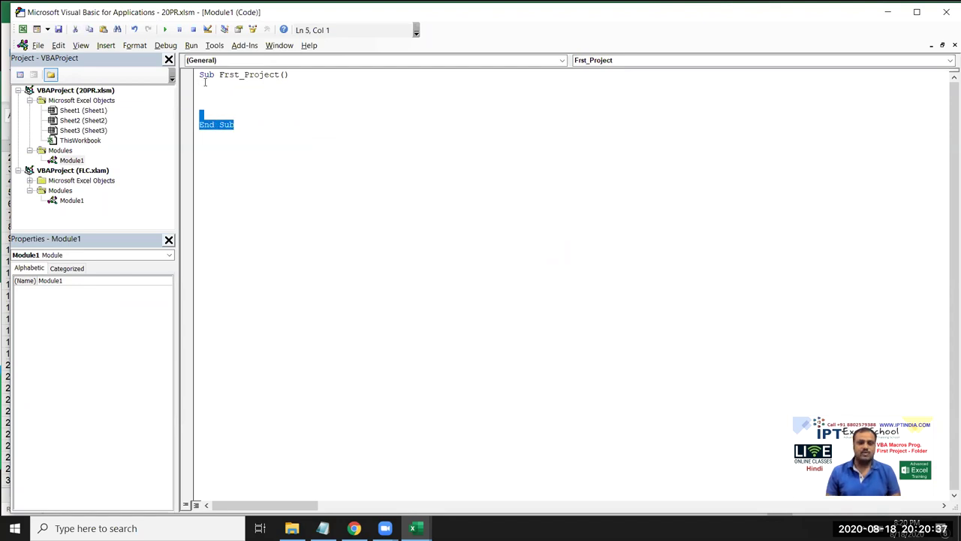
{"action": "left_click_drag", "start_coordinate": [201, 113], "coordinate": [200, 85]}
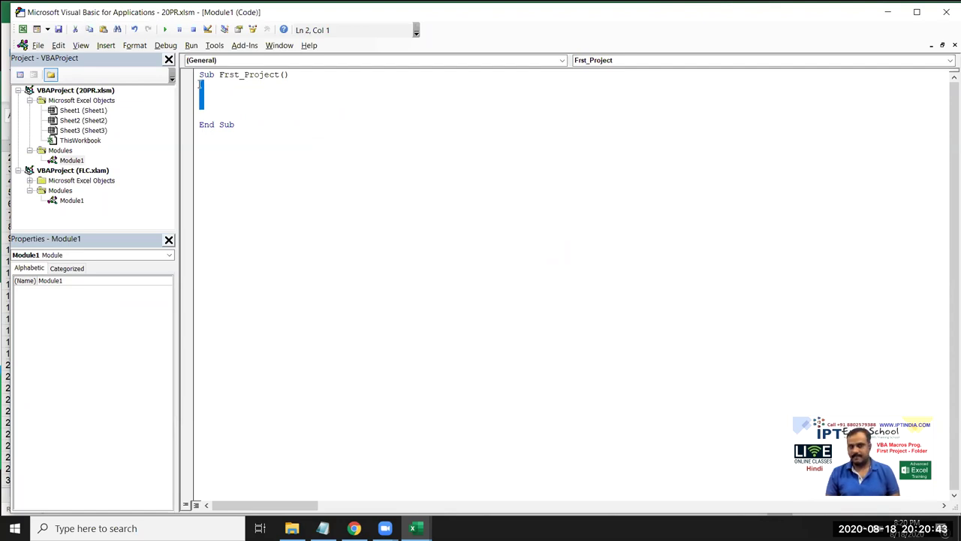
{"action": "left_click", "coordinate": [219, 92]}
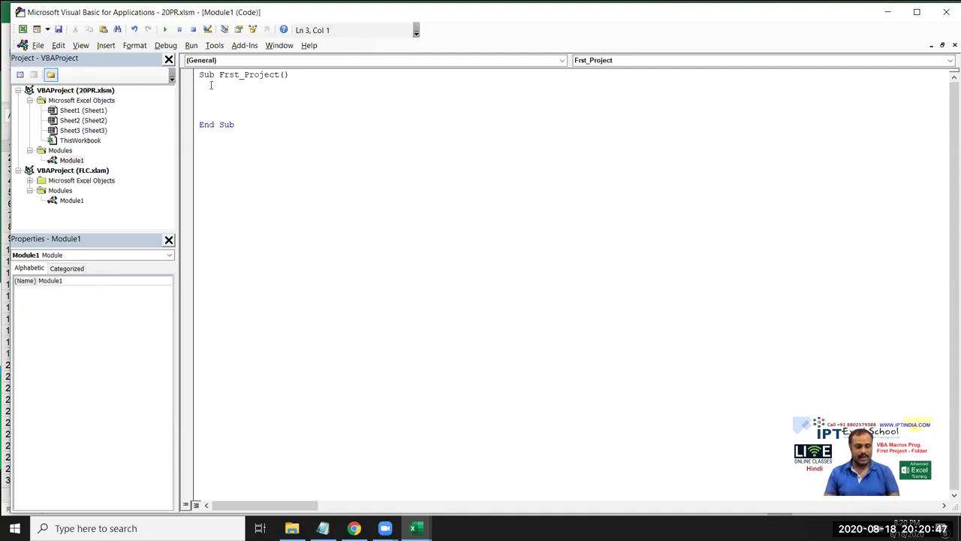
Step: Back in Excel, type the heading 'Get System Data' into cell F1
{"action": "key", "text": "alt+F11"}
{"action": "left_click", "coordinate": [248, 154]}
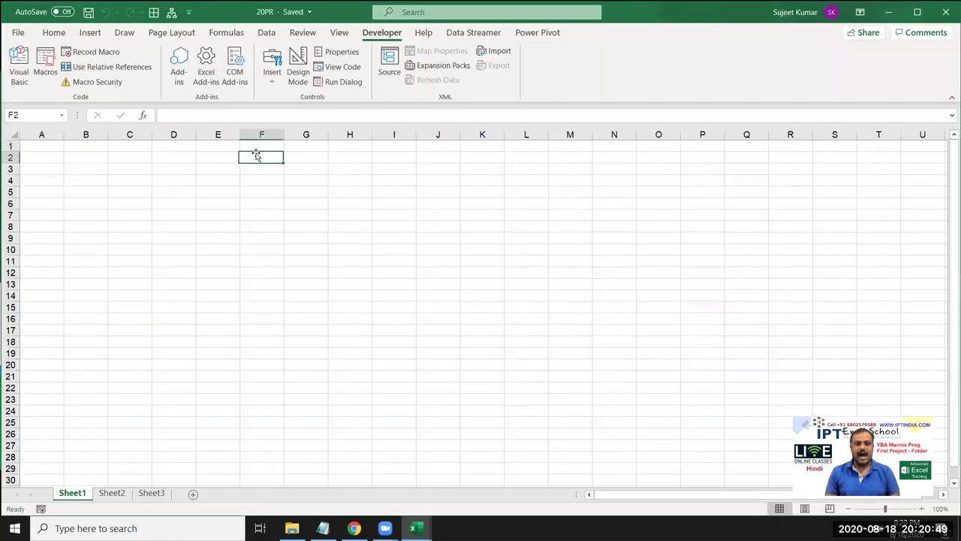
{"action": "key", "text": "Up"}
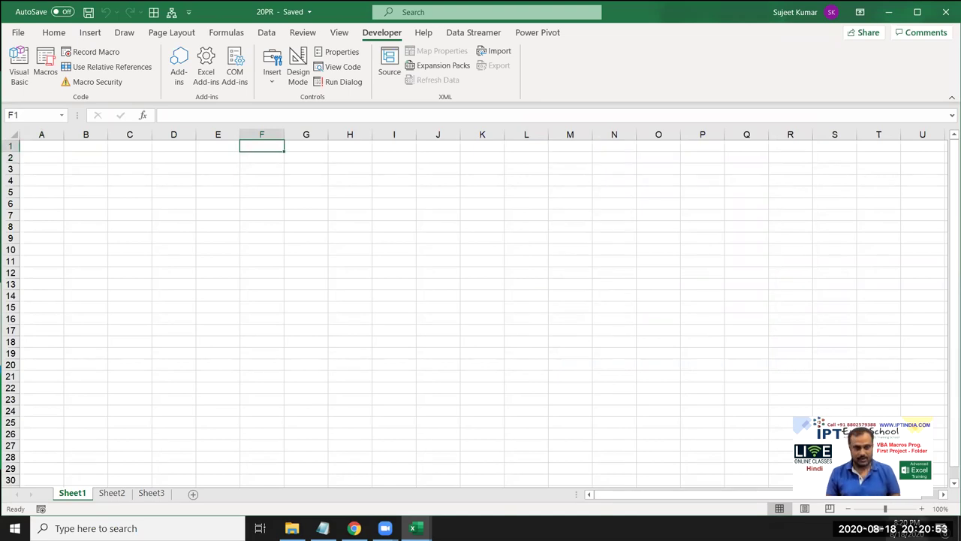
{"action": "type", "text": "Get System Data"}
Step: Confirm F1 and enter 'Get Current Year' in F2
{"action": "key", "text": "Return"}
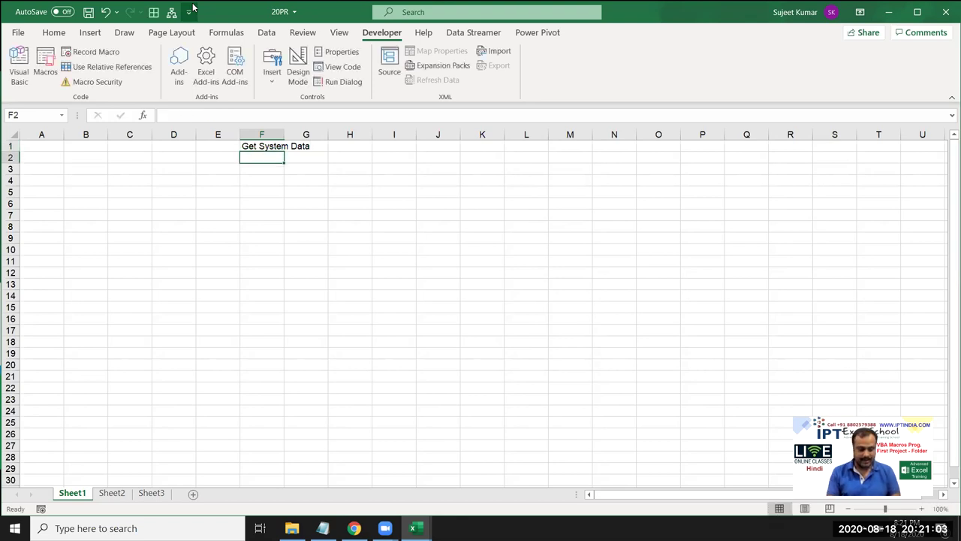
{"action": "type", "text": "Get"}
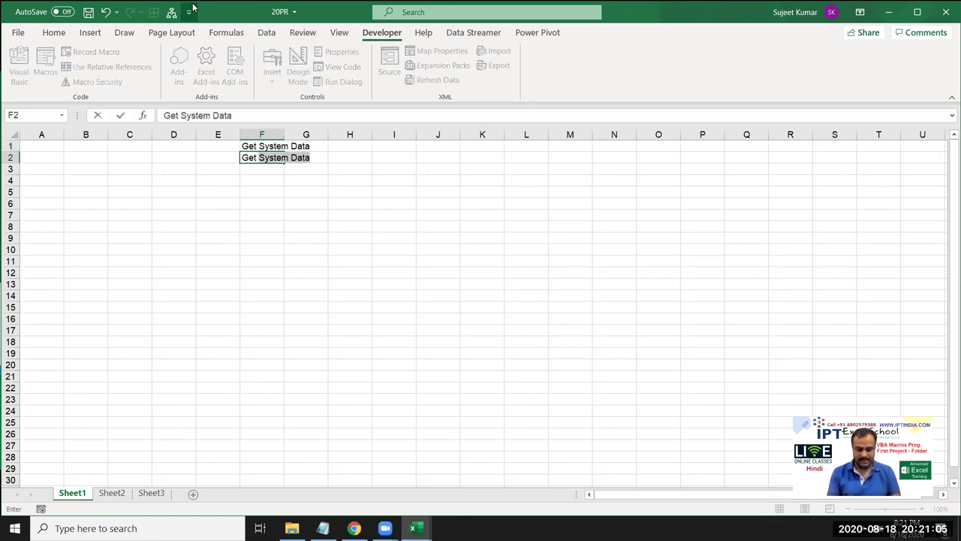
{"action": "type", "text": " Year"}
{"action": "key", "text": "BackSpace"}
{"action": "key", "text": "BackSpace"}
{"action": "key", "text": "BackSpace"}
{"action": "type", "text": "ear"}
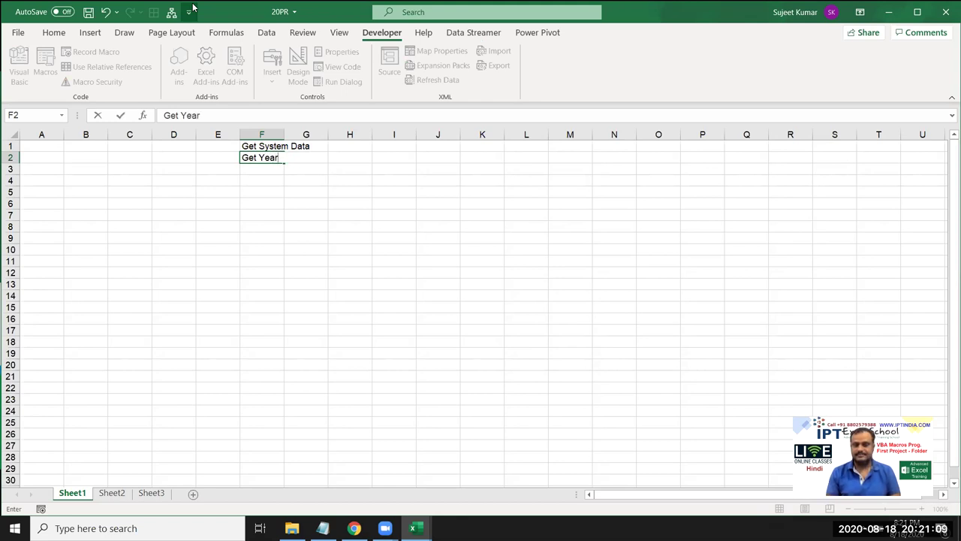
{"action": "key", "text": "BackSpace"}
{"action": "key", "text": "BackSpace"}
{"action": "key", "text": "BackSpace"}
{"action": "key", "text": "BackSpace"}
{"action": "type", "text": "Current "}
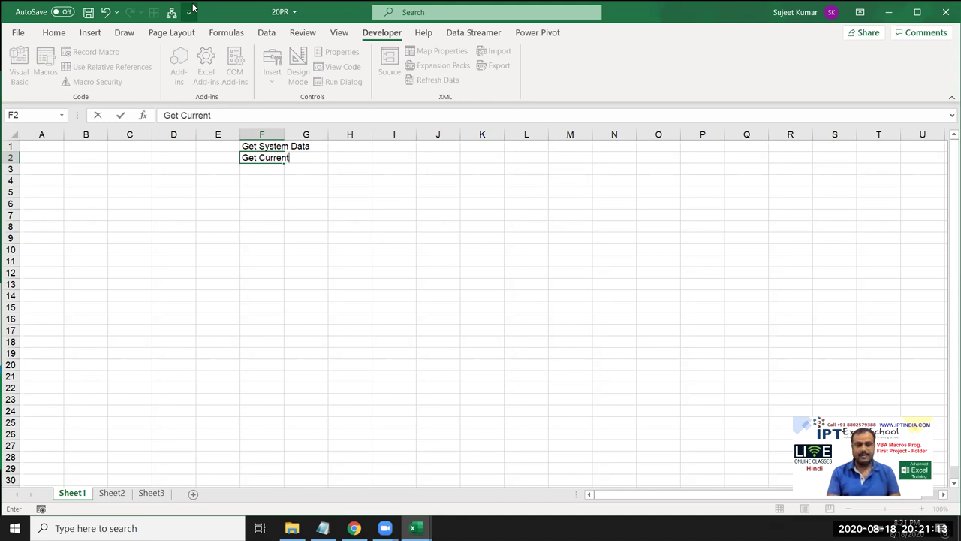
{"action": "type", "text": "Year"}
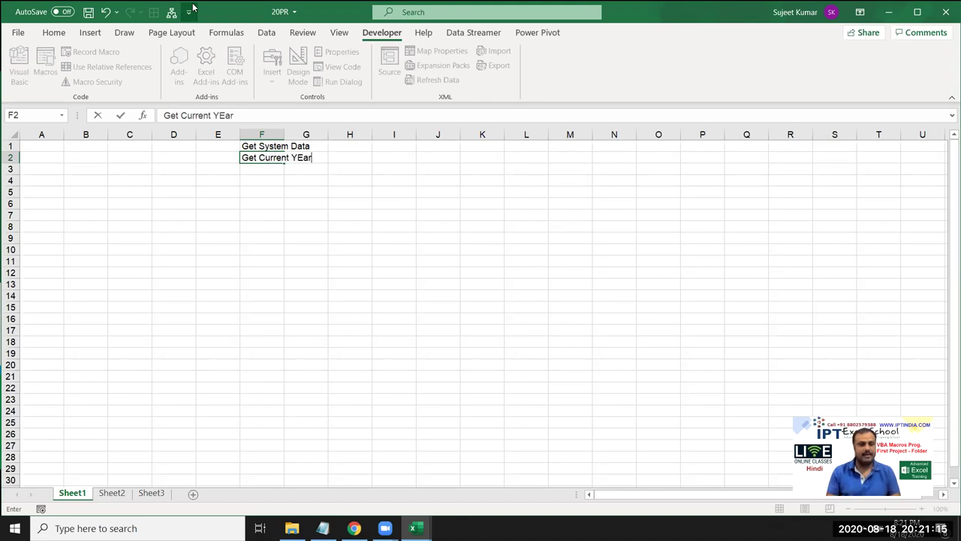
{"action": "key", "text": "Return"}
Step: Enter 'Get Current Month' in F3 and 'Get Current Day' in F4, then return to F1
{"action": "type", "text": "Get"}
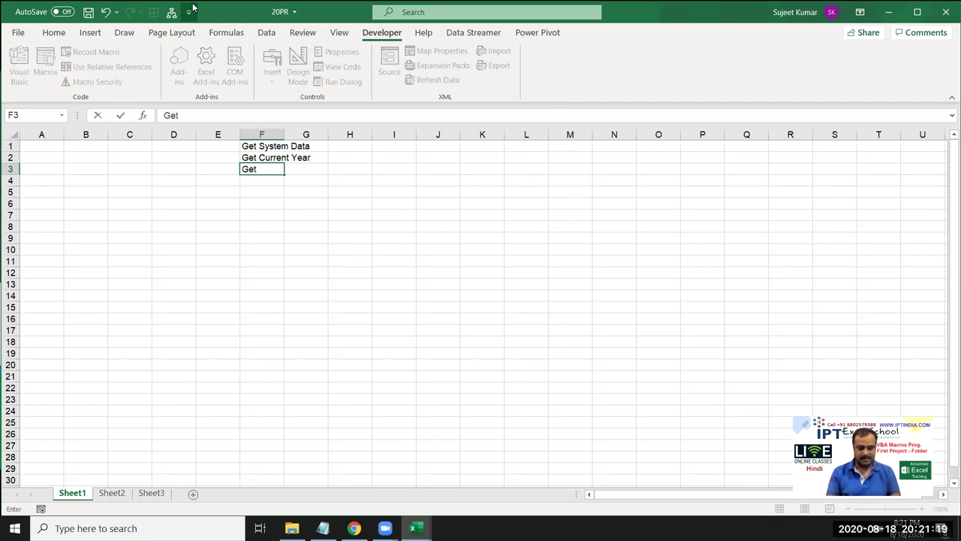
{"action": "type", "text": " Curre"}
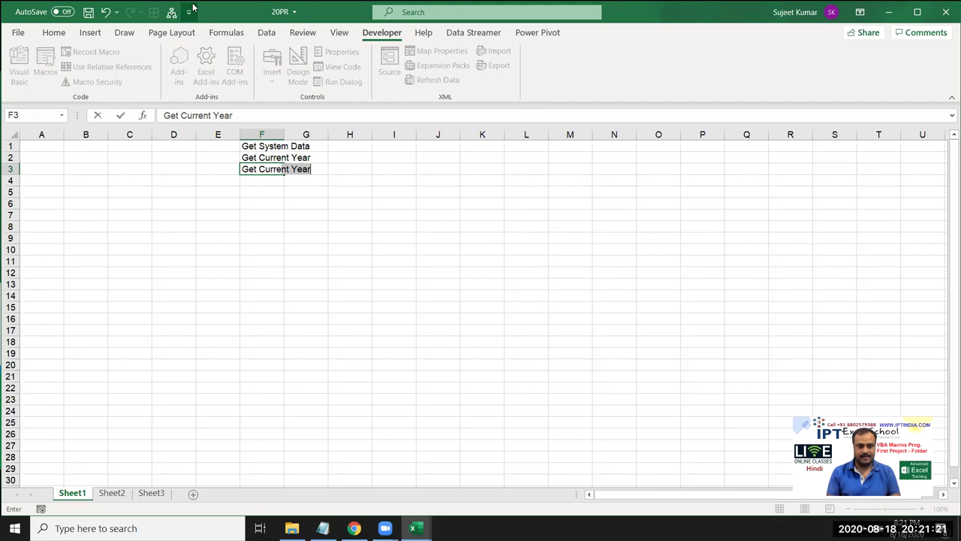
{"action": "type", "text": "nt Month"}
{"action": "key", "text": "Return"}
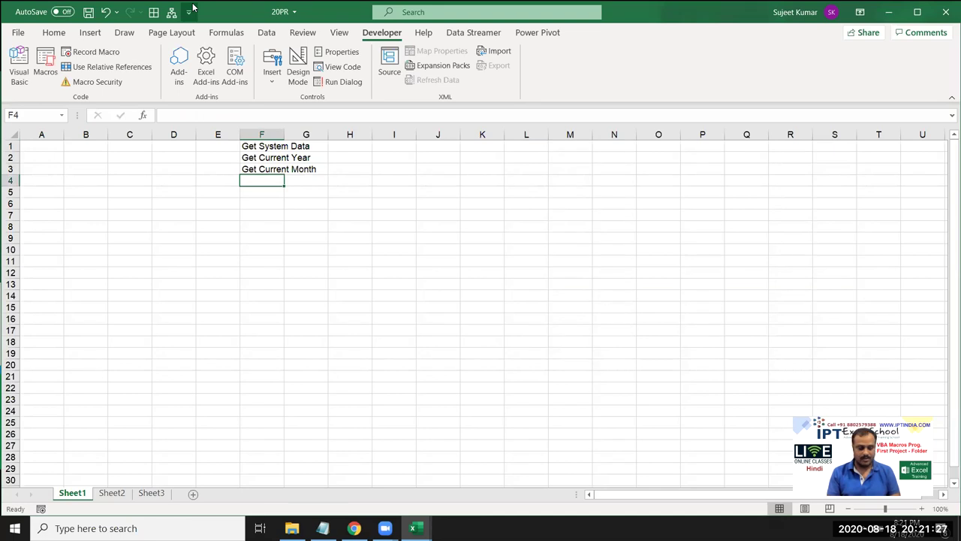
{"action": "type", "text": "Get"}
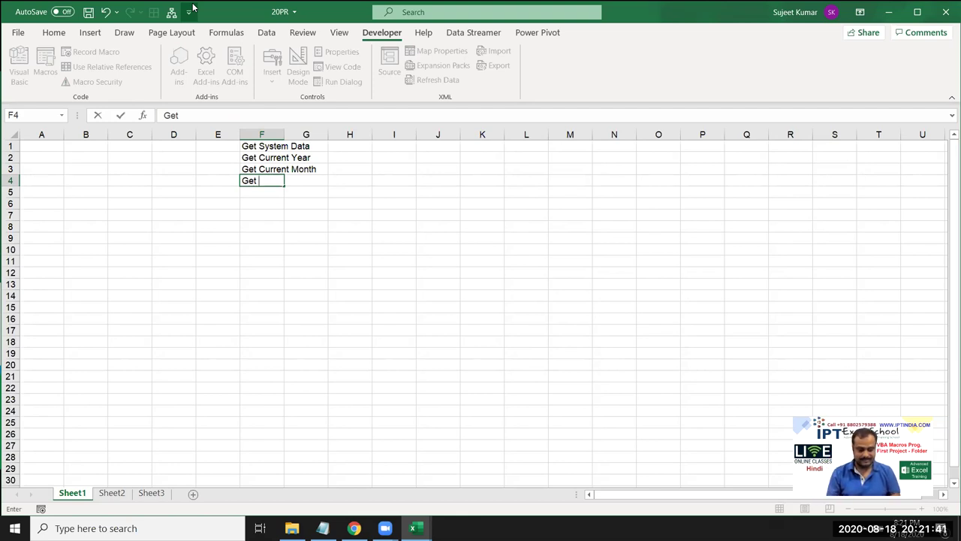
{"action": "type", "text": "Current Day"}
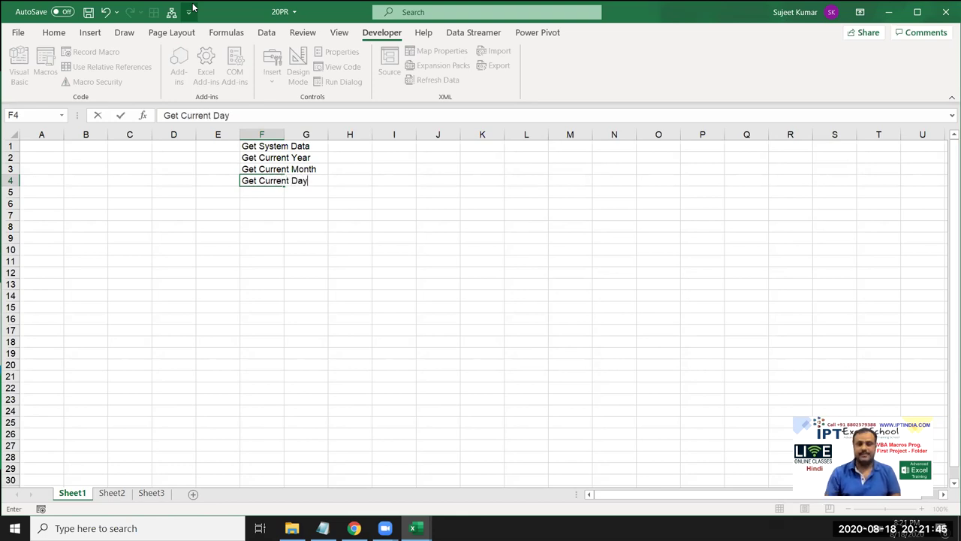
{"action": "key", "text": "Return"}
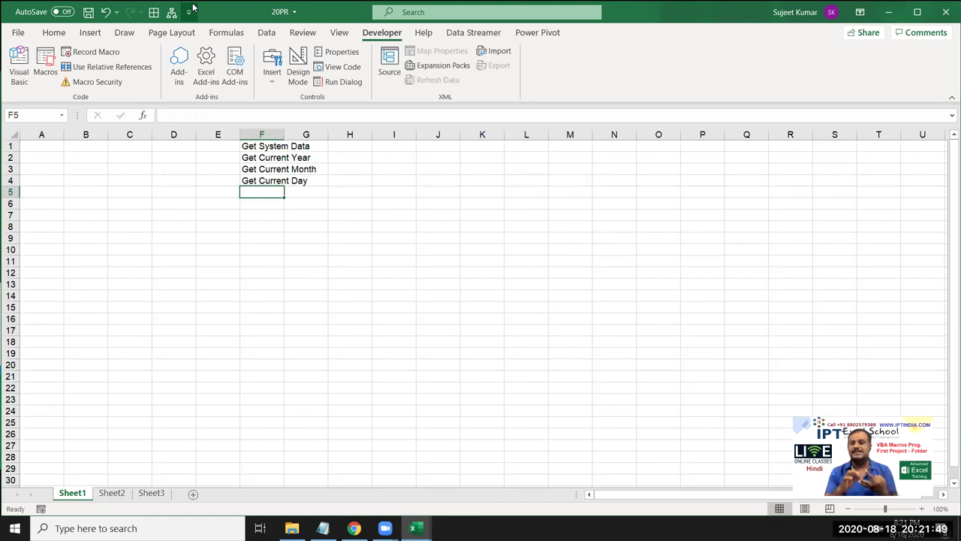
{"action": "key", "text": "Up"}
{"action": "key", "text": "Up"}
{"action": "key", "text": "Up"}
{"action": "key", "text": "Up"}
{"action": "key", "text": "Up"}
Step: Enter =TODAY() in cell J2
{"action": "key", "text": "Right"}
{"action": "key", "text": "Right"}
{"action": "key", "text": "Right"}
{"action": "key", "text": "Right"}
{"action": "key", "text": "Down"}
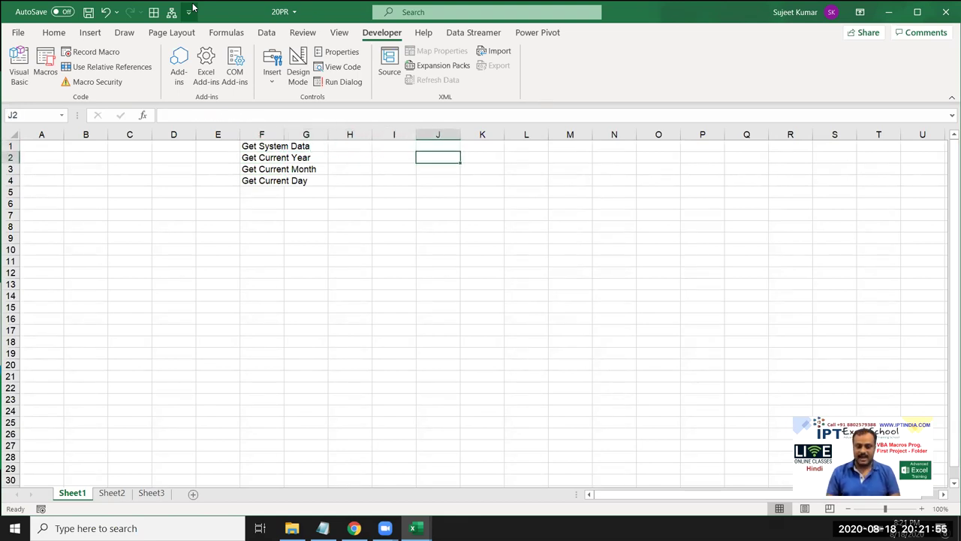
{"action": "type", "text": "=to"}
{"action": "key", "text": "Tab"}
{"action": "type", "text": ")"}
{"action": "key", "text": "Return"}
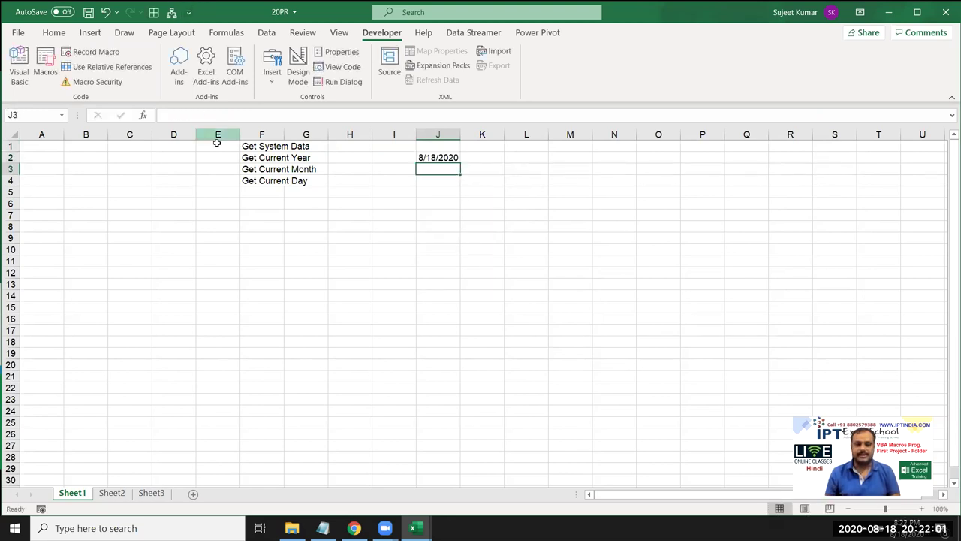
Step: Correct the F1 label to 'Get System Date'
{"action": "left_click", "coordinate": [253, 146]}
{"action": "left_click", "coordinate": [242, 116]}
{"action": "key", "text": "BackSpace"}
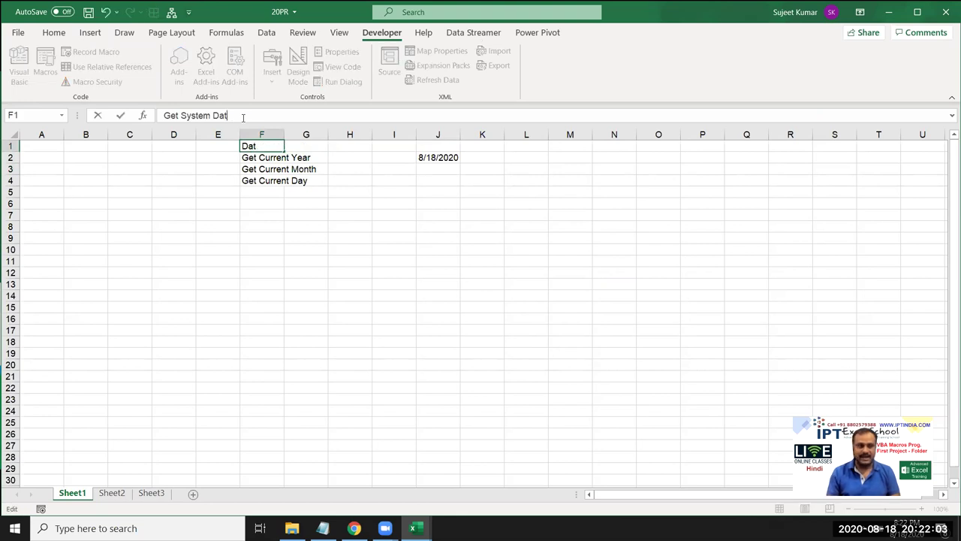
{"action": "type", "text": "e"}
{"action": "left_click", "coordinate": [428, 192]}
Step: Enter =YEAR(J2) in cell J3
{"action": "left_click", "coordinate": [441, 168]}
{"action": "type", "text": "="}
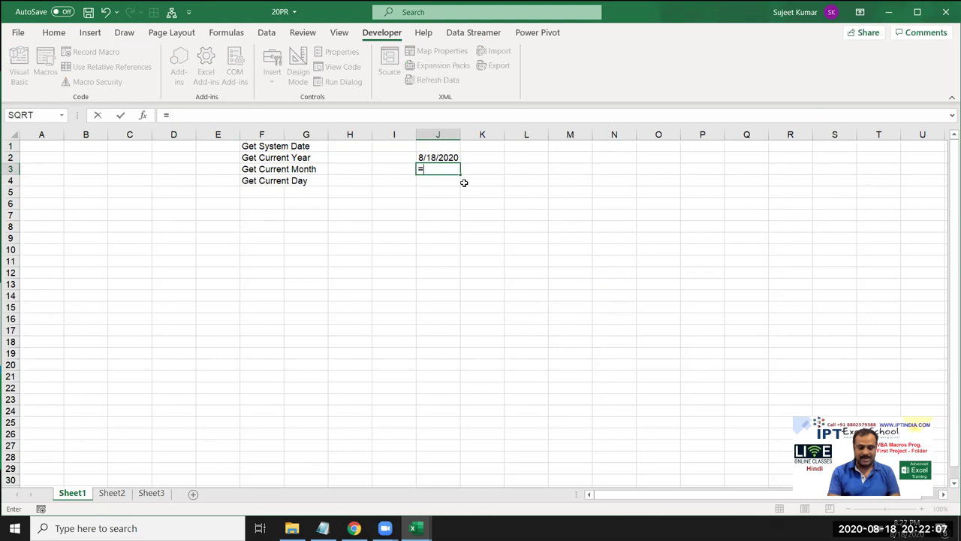
{"action": "type", "text": "year"}
{"action": "key", "text": "Tab"}
{"action": "key", "text": "Up"}
{"action": "key", "text": "Return"}
Step: Enter =MONTH(J2) in cell K3
{"action": "key", "text": "Up"}
{"action": "key", "text": "Right"}
{"action": "type", "text": "=monh"}
{"action": "key", "text": "BackSpace"}
{"action": "type", "text": "t"}
{"action": "key", "text": "Tab"}
{"action": "key", "text": "Up"}
{"action": "key", "text": "Left"}
{"action": "key", "text": "Return"}
{"action": "key", "text": "Up"}
Step: Enter =DAY(J2) in cell L3, check the results, and end up at cell F5
{"action": "key", "text": "Right"}
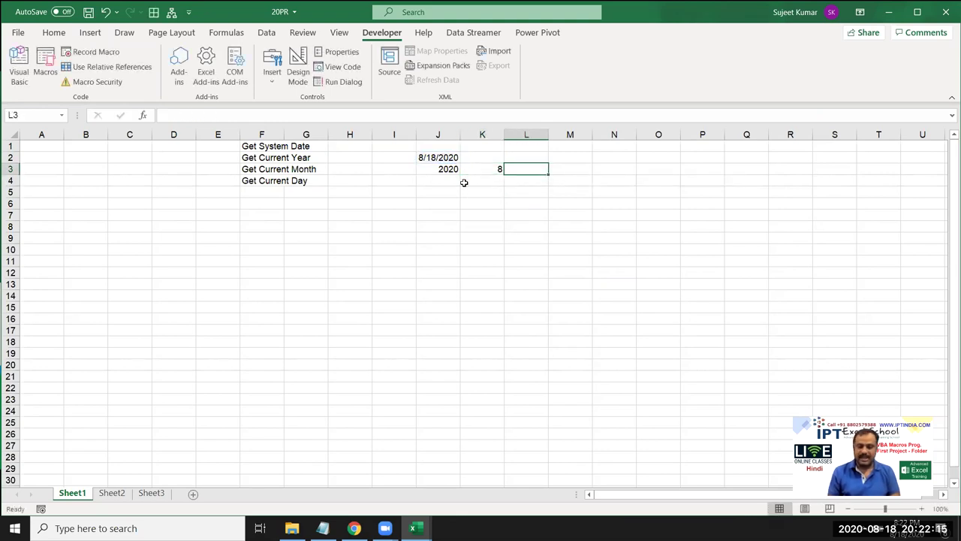
{"action": "type", "text": "=day"}
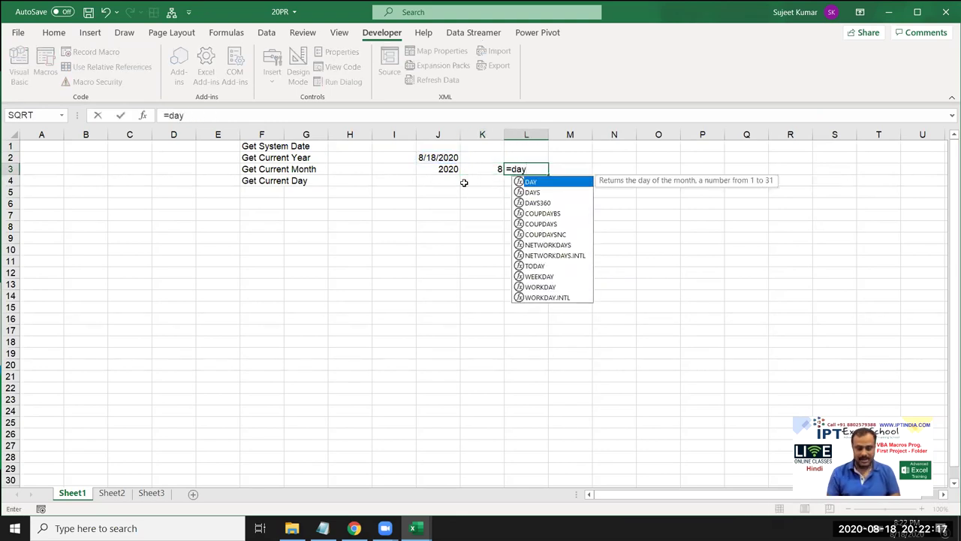
{"action": "key", "text": "Tab"}
{"action": "key", "text": "Up"}
{"action": "key", "text": "Left"}
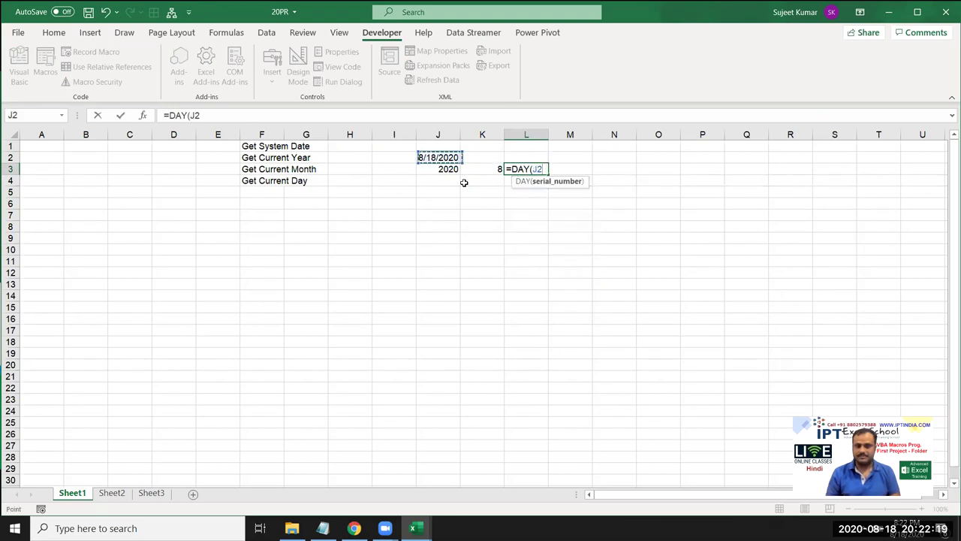
{"action": "key", "text": "Return"}
{"action": "key", "text": "Left"}
{"action": "key", "text": "Left"}
{"action": "key", "text": "Up"}
{"action": "key", "text": "Right"}
{"action": "key", "text": "Right"}
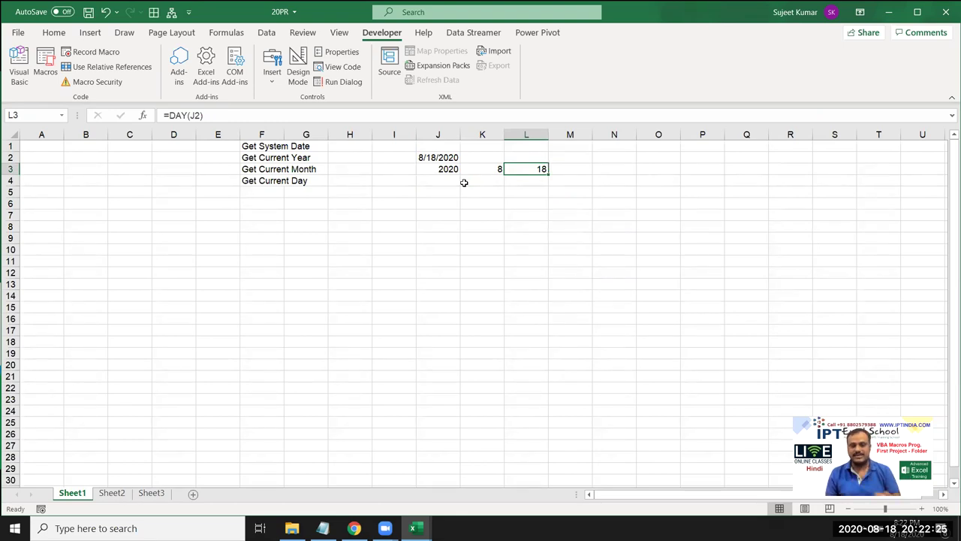
{"action": "key", "text": "Left"}
{"action": "key", "text": "Left"}
{"action": "key", "text": "Left"}
{"action": "key", "text": "Left"}
{"action": "key", "text": "Down"}
{"action": "key", "text": "Down"}
{"action": "key", "text": "Left"}
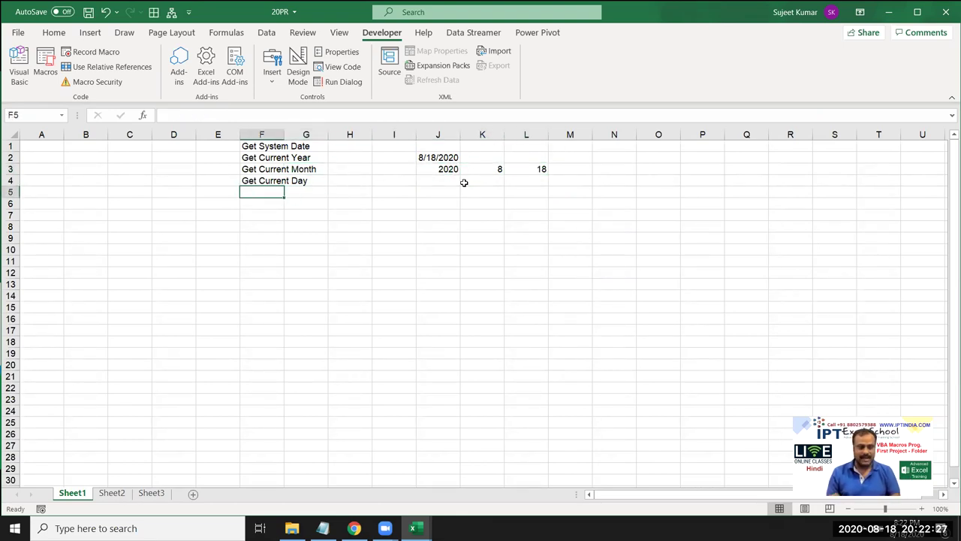
Step: Enter 'Create year folder in F drive' in F5 and repeat it in F6
{"action": "type", "text": "C"}
{"action": "type", "text": "reaj"}
{"action": "key", "text": "BackSpace"}
{"action": "key", "text": "BackSpace"}
{"action": "type", "text": "ate 2020 Fol"}
{"action": "key", "text": "BackSpace"}
{"action": "key", "text": "BackSpace"}
{"action": "key", "text": "BackSpace"}
{"action": "key", "text": "BackSpace"}
{"action": "key", "text": "BackSpace"}
{"action": "key", "text": "BackSpace"}
{"action": "key", "text": "BackSpace"}
{"action": "key", "text": "BackSpace"}
{"action": "type", "text": "year folder in F"}
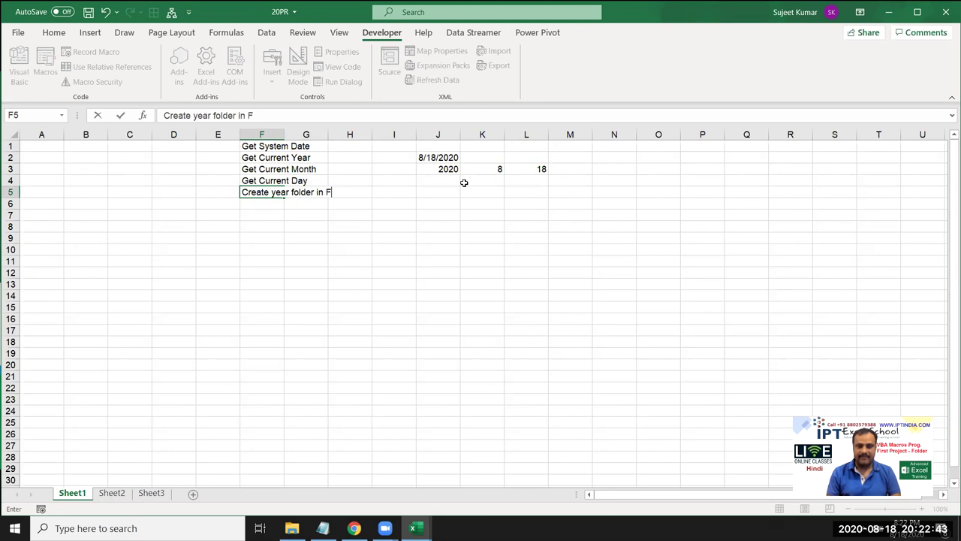
{"action": "type", "text": " di"}
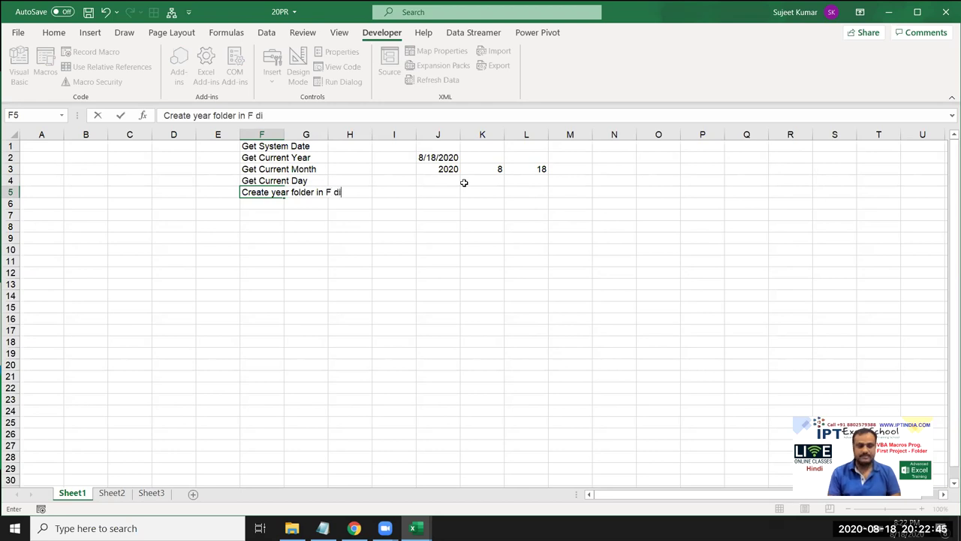
{"action": "key", "text": "BackSpace"}
{"action": "type", "text": "rive"}
{"action": "key", "text": "Return"}
{"action": "type", "text": "c"}
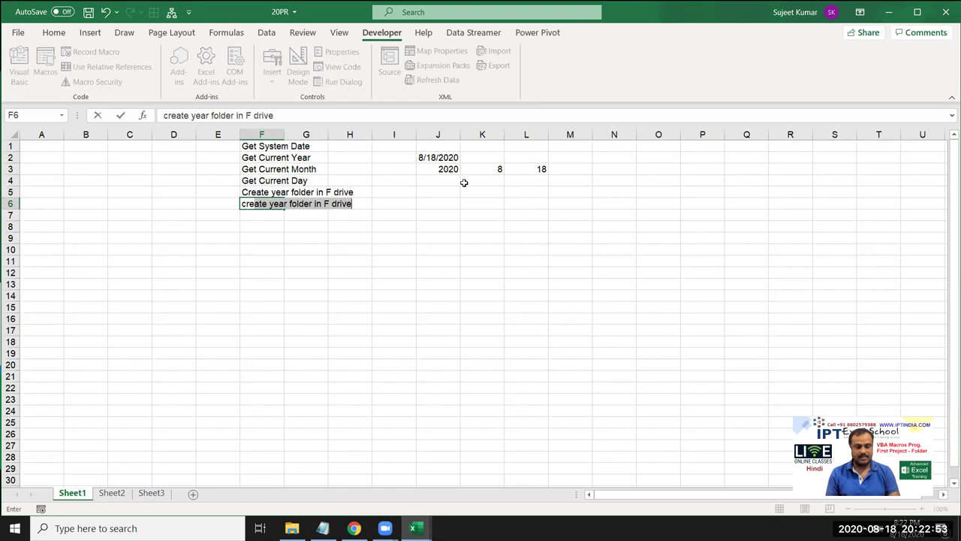
{"action": "key", "text": "ctrl+Return"}
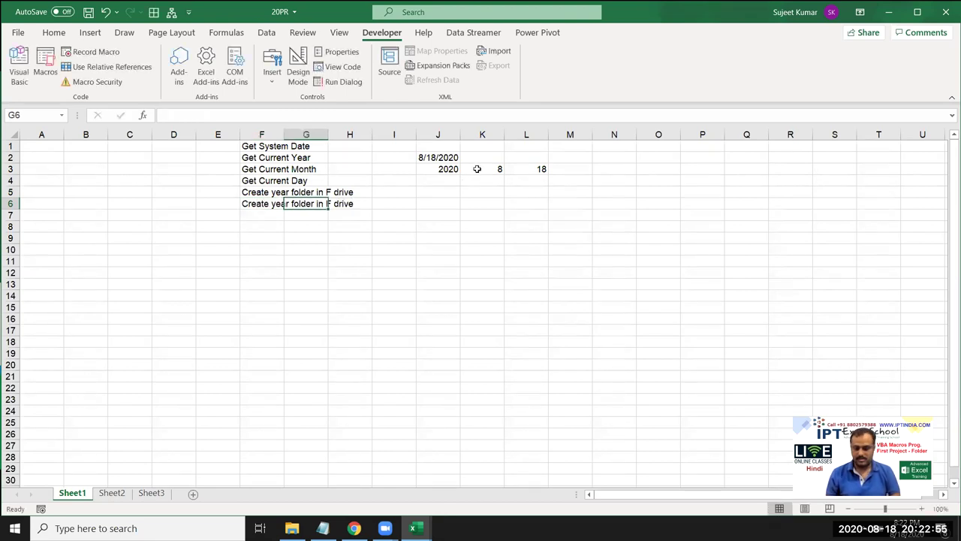
Step: Change F6 to read 'Create year/month in F drive'
{"action": "double_click", "coordinate": [224, 115]}
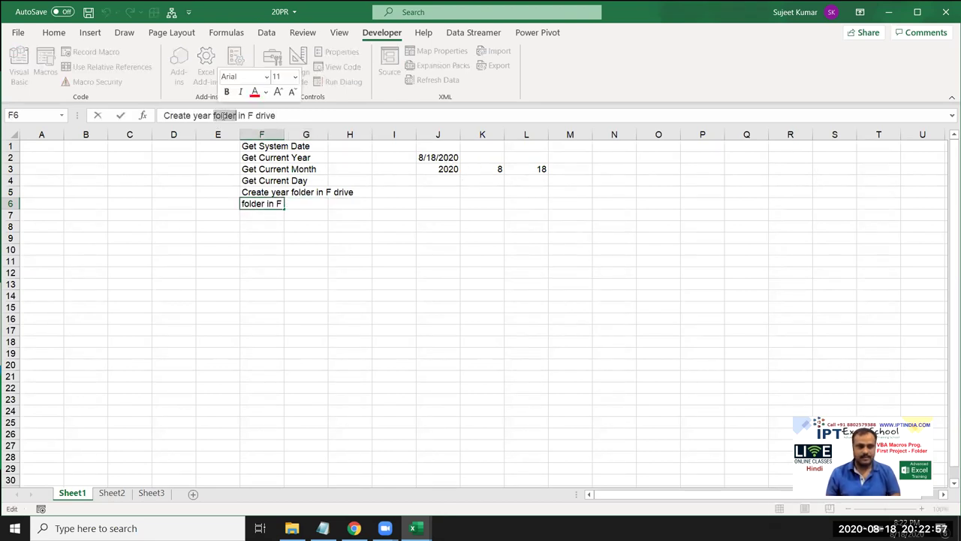
{"action": "key", "text": "BackSpace"}
{"action": "type", "text": "/month"}
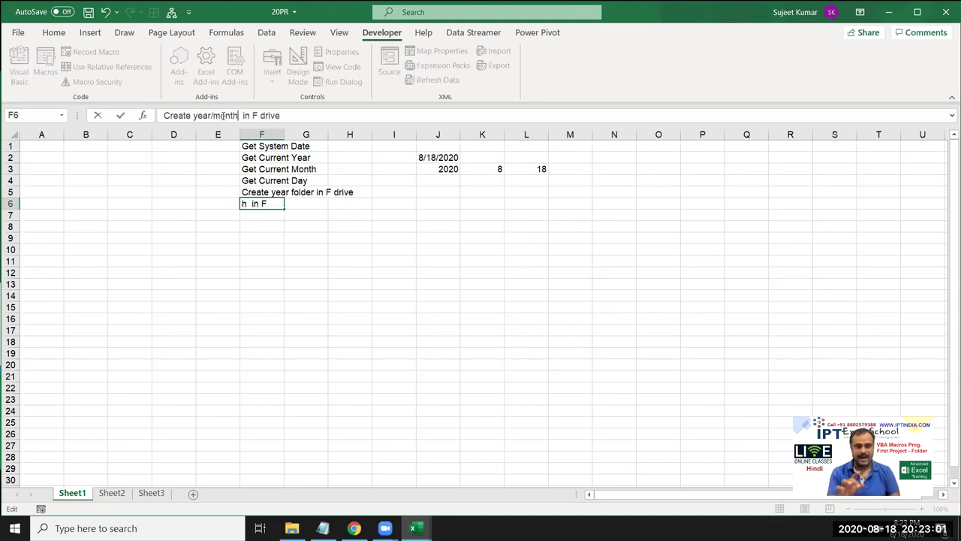
{"action": "key", "text": "ctrl+Return"}
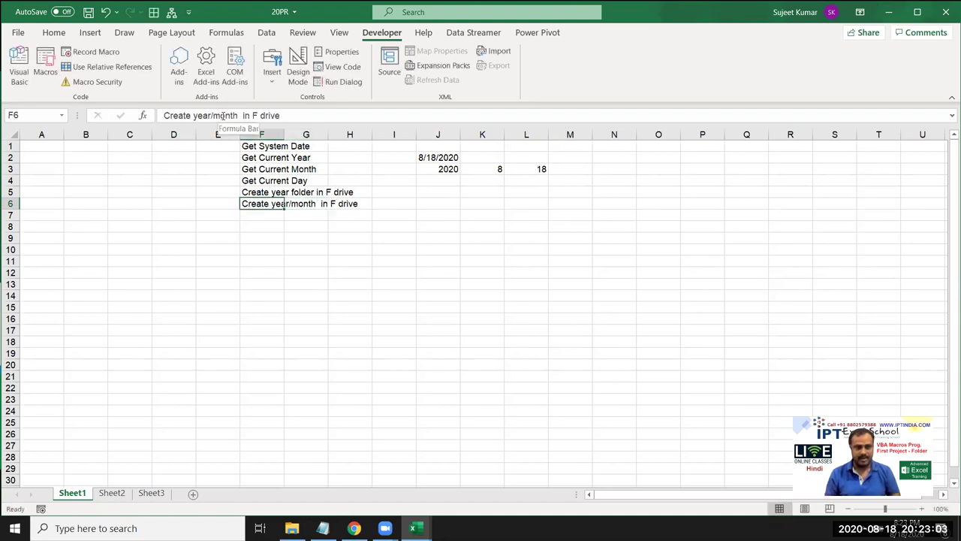
Step: Fill F6 down into F7 and edit it to 'Create year/month/day in F drive'
{"action": "key", "text": "shift+Down"}
{"action": "key", "text": "ctrl+d"}
{"action": "key", "text": "Down"}
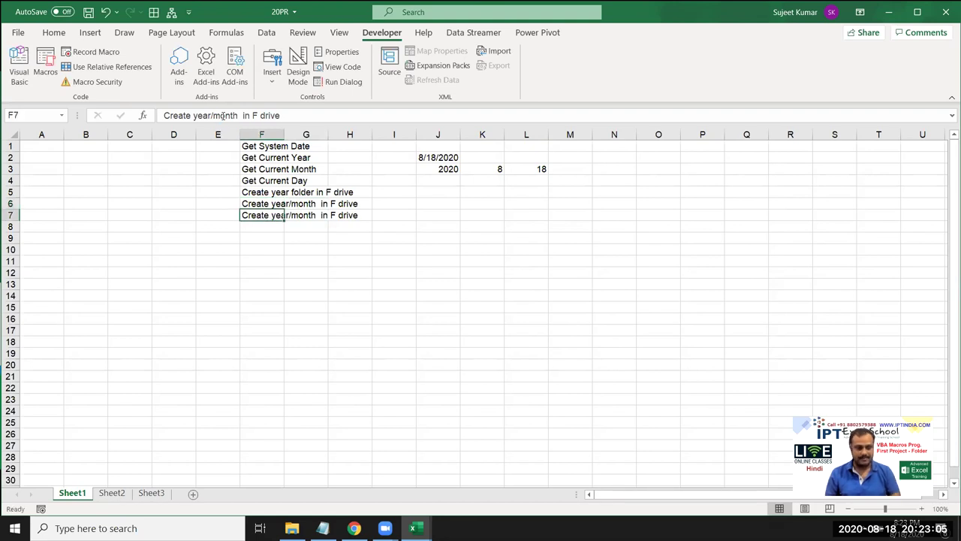
{"action": "key", "text": "F2"}
{"action": "key", "text": "Left"}
{"action": "key", "text": "Left"}
{"action": "key", "text": "Left"}
{"action": "key", "text": "Left"}
{"action": "key", "text": "Left"}
{"action": "key", "text": "Left"}
{"action": "type", "text": "/"}
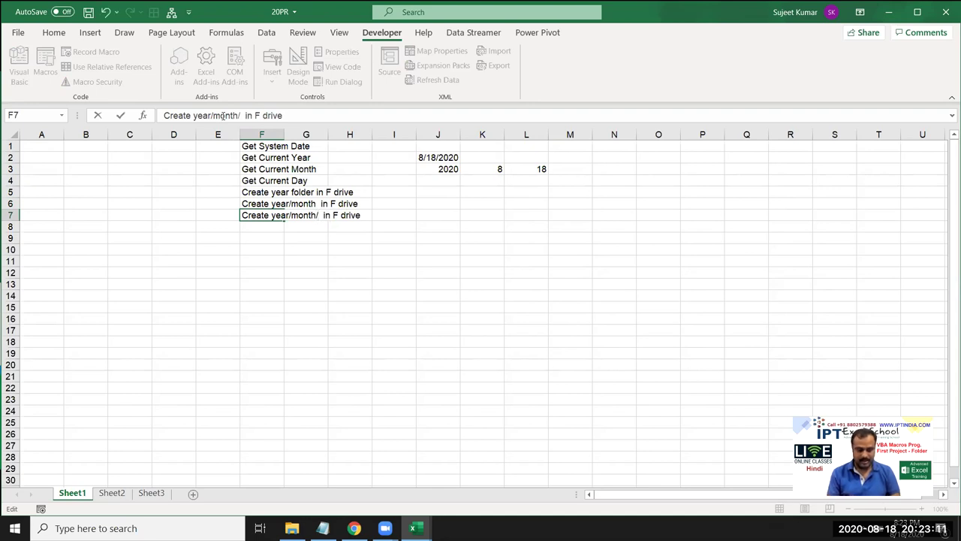
{"action": "type", "text": "day"}
{"action": "key", "text": "Return"}
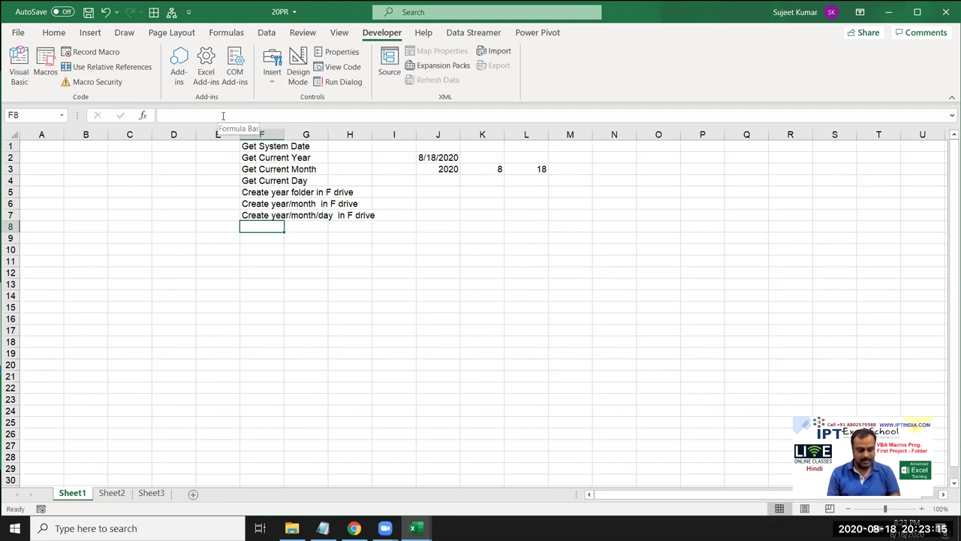
Step: Enter 'create new workbooks' in F8 and the save step for f/year/month/day/day.xlsx in F9
{"action": "type", "text": "crear"}
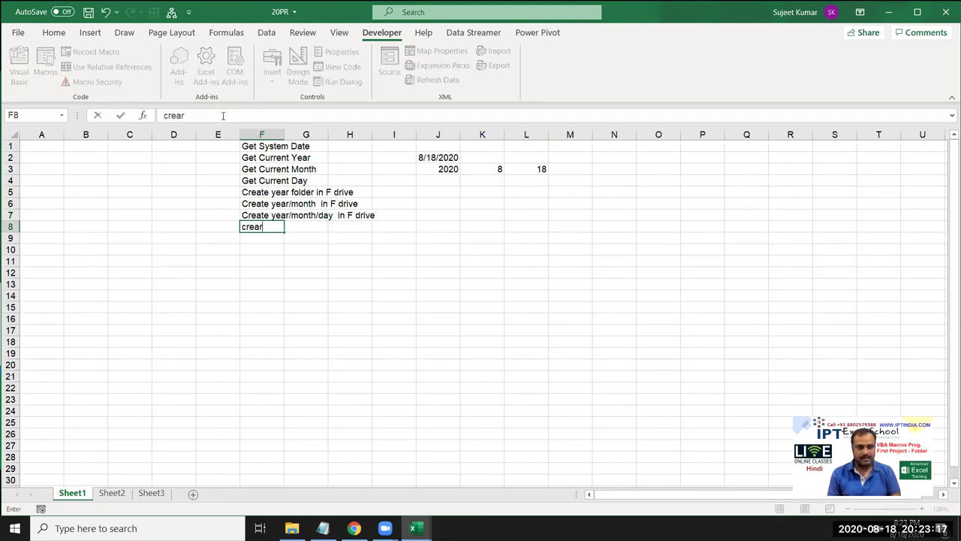
{"action": "key", "text": "BackSpace"}
{"action": "type", "text": "te new "}
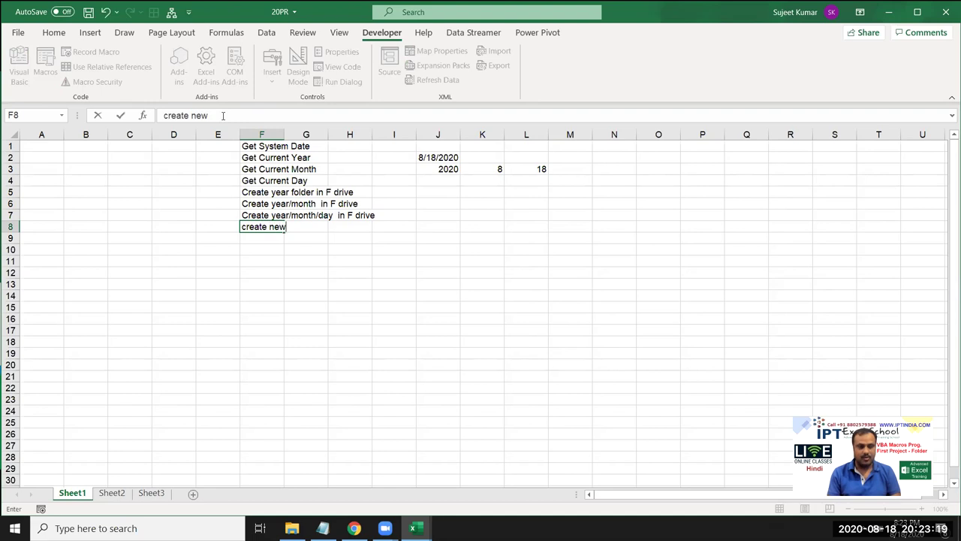
{"action": "type", "text": "workbooks"}
{"action": "key", "text": "Return"}
{"action": "type", "text": "save workbook "}
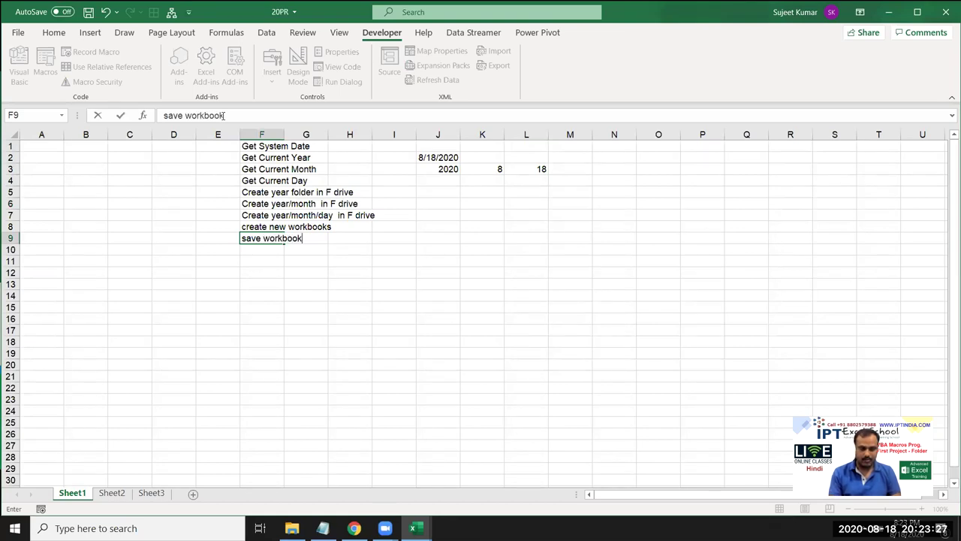
{"action": "type", "text": "in ye"}
{"action": "key", "text": "BackSpace"}
{"action": "key", "text": "BackSpace"}
{"action": "type", "text": "f"}
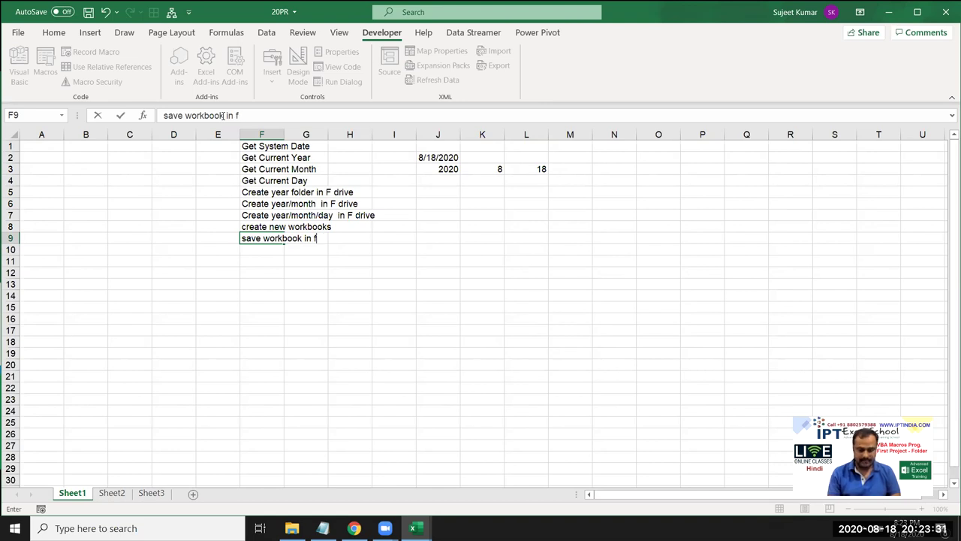
{"action": "type", "text": "/year"}
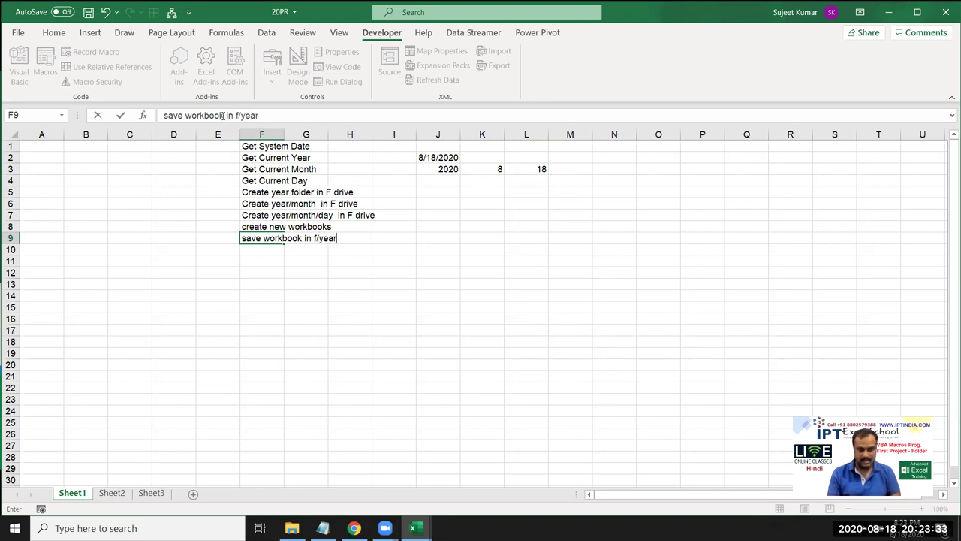
{"action": "type", "text": "/month/"}
{"action": "type", "text": "day"}
{"action": "type", "text": "dat"}
{"action": "type", "text": "y"}
{"action": "type", "text": ".xlsx"}
{"action": "key", "text": "Return"}
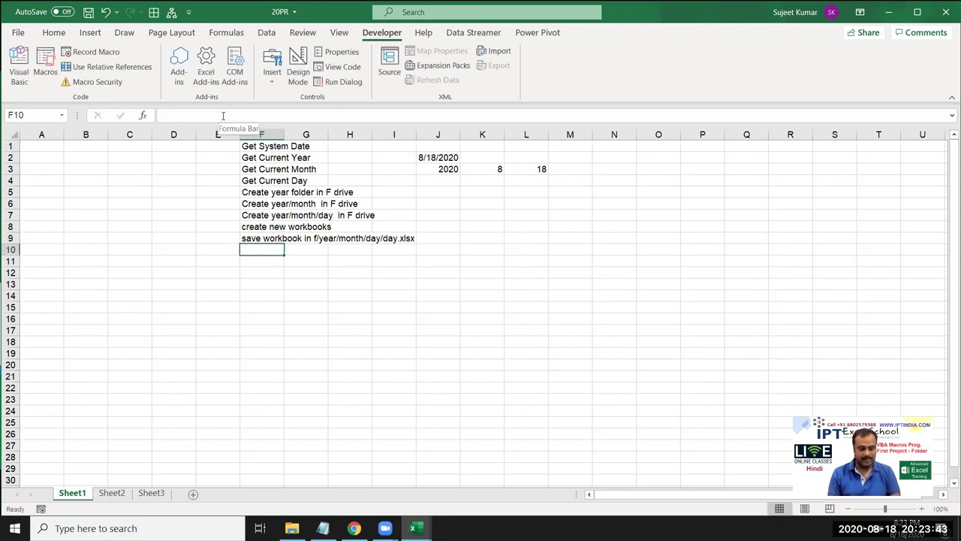
Step: Add 'close file' in F10 and 'end' in F11, then move back up the list
{"action": "type", "text": "close file"}
{"action": "key", "text": "Return"}
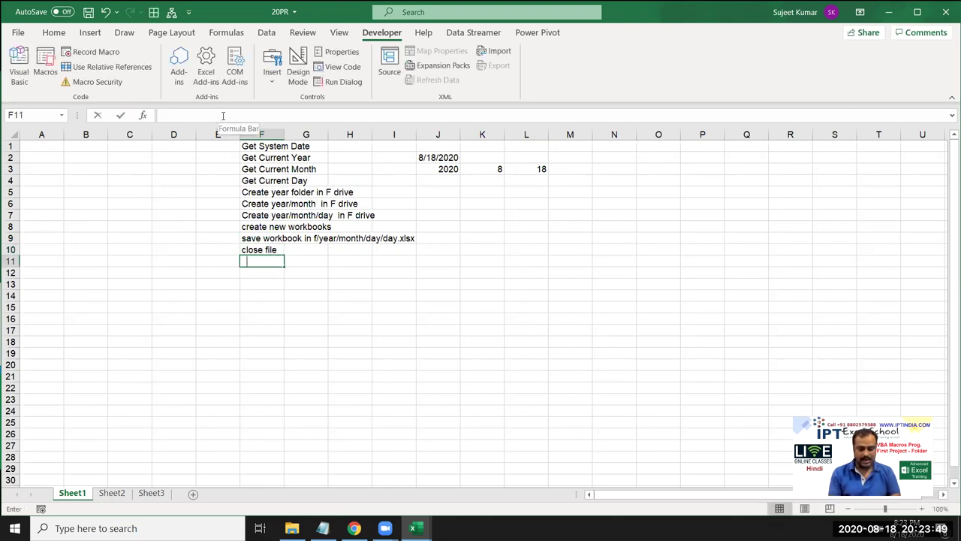
{"action": "type", "text": "end"}
{"action": "key", "text": "Return"}
{"action": "key", "text": "Up"}
{"action": "key", "text": "Up"}
{"action": "key", "text": "Up"}
{"action": "key", "text": "Up"}
{"action": "key", "text": "Up"}
{"action": "key", "text": "Up"}
{"action": "key", "text": "Up"}
{"action": "key", "text": "Up"}
{"action": "key", "text": "Down"}
{"action": "key", "text": "Up"}
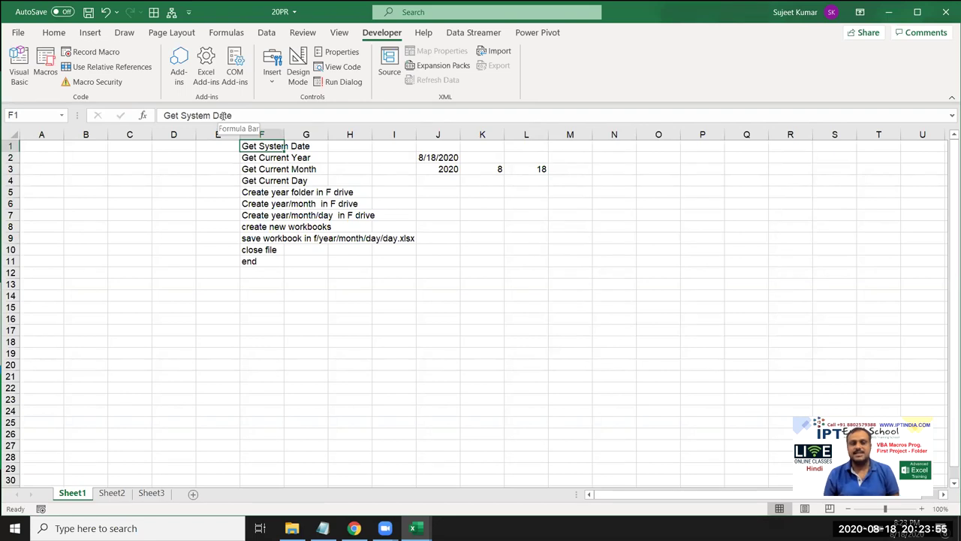
Step: Compare the worksheet's TODAY and YEAR formulas with the macro, trying and removing a Date line
{"action": "key", "text": "alt+Tab"}
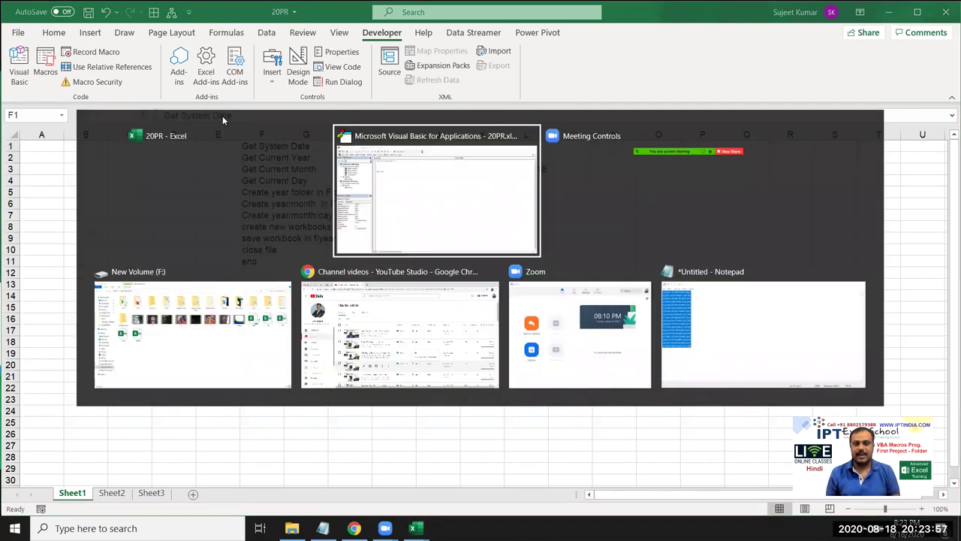
{"action": "key", "text": "alt+Tab"}
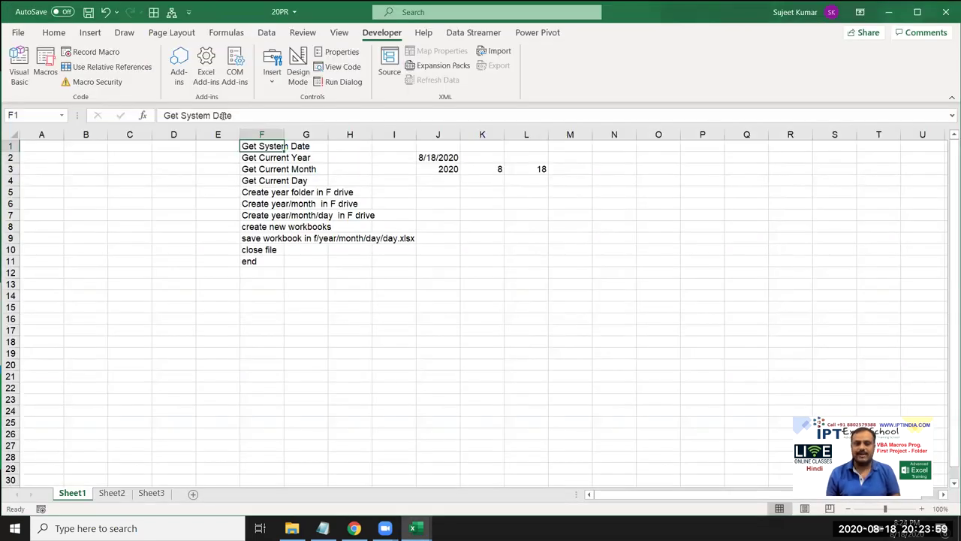
{"action": "double_click", "coordinate": [445, 157]}
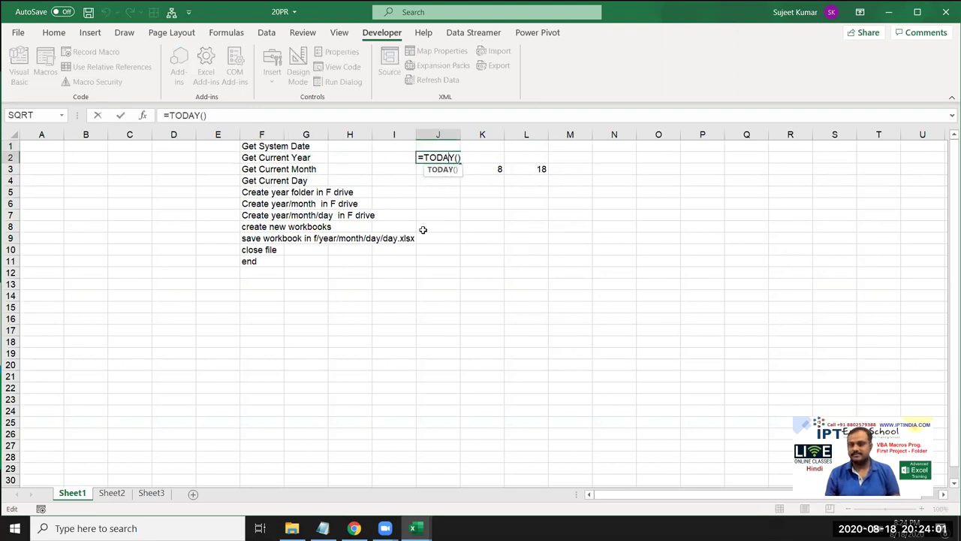
{"action": "key", "text": "Escape"}
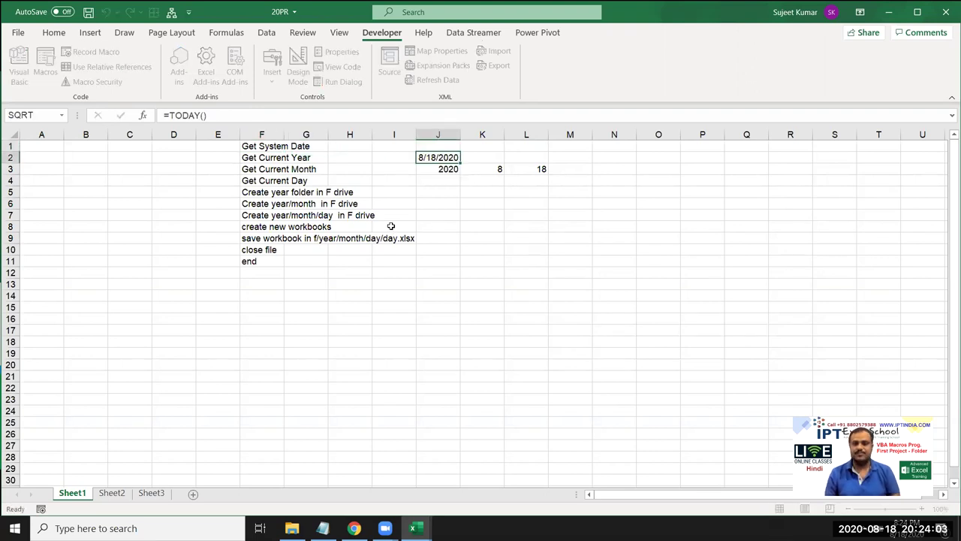
{"action": "key", "text": "alt+F11"}
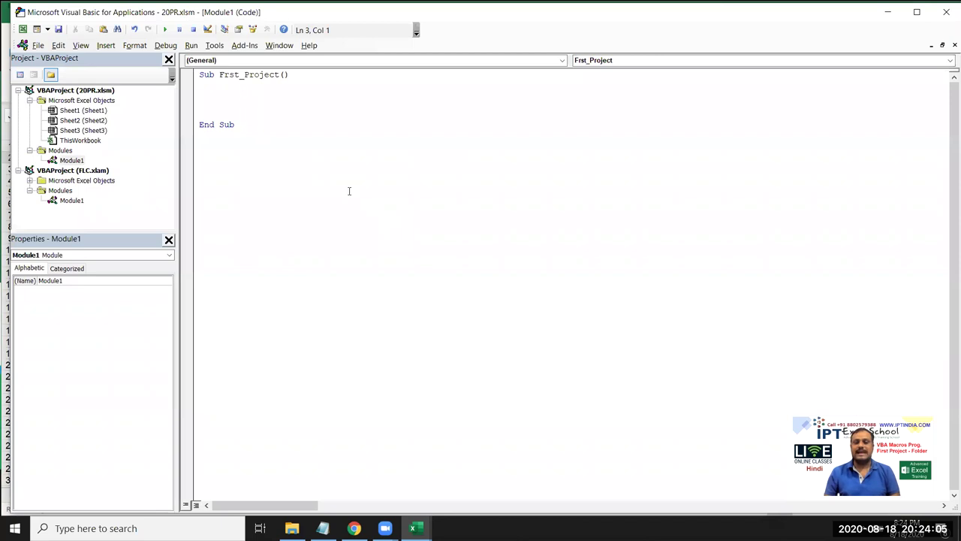
{"action": "type", "text": "Date"}
{"action": "key", "text": "Return"}
{"action": "key", "text": "BackSpace"}
{"action": "key", "text": "BackSpace"}
{"action": "key", "text": "BackSpace"}
{"action": "key", "text": "BackSpace"}
{"action": "key", "text": "BackSpace"}
{"action": "key", "text": "alt+F11"}
{"action": "left_click", "coordinate": [452, 167]}
{"action": "key", "text": "alt+F11"}
Step: Write y = Year(Date) in Frst_Project, checking the J3 YEAR formula along the way
{"action": "type", "text": "year"}
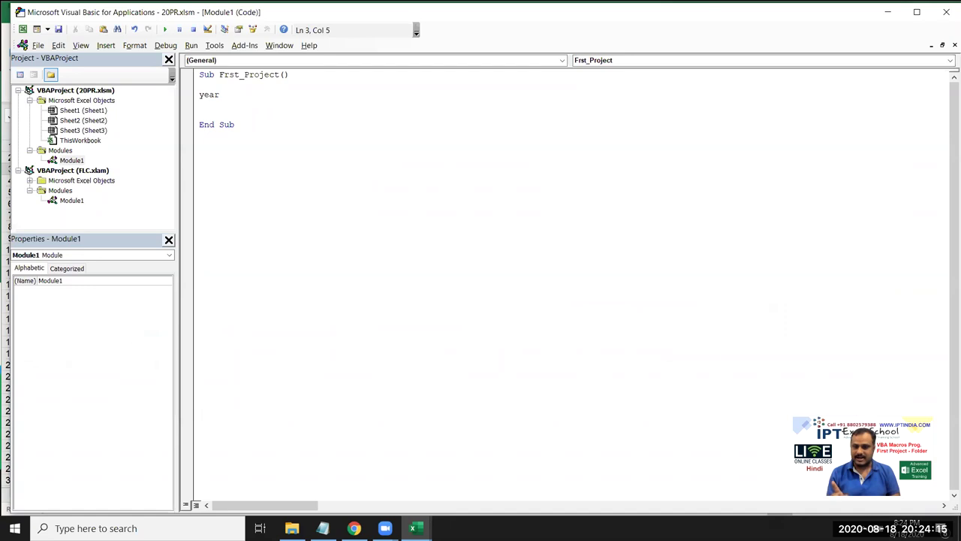
{"action": "type", "text": "("}
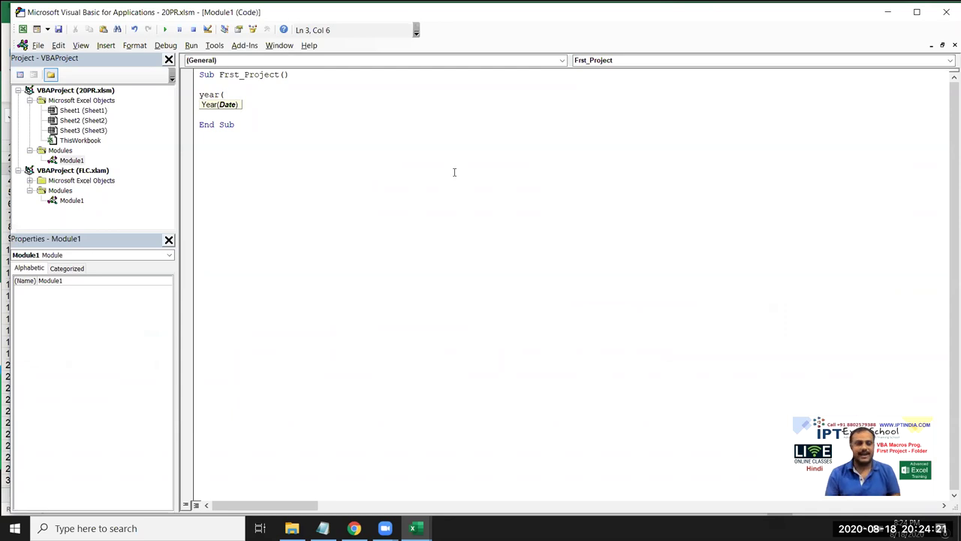
{"action": "type", "text": "date)"}
{"action": "key", "text": "Return"}
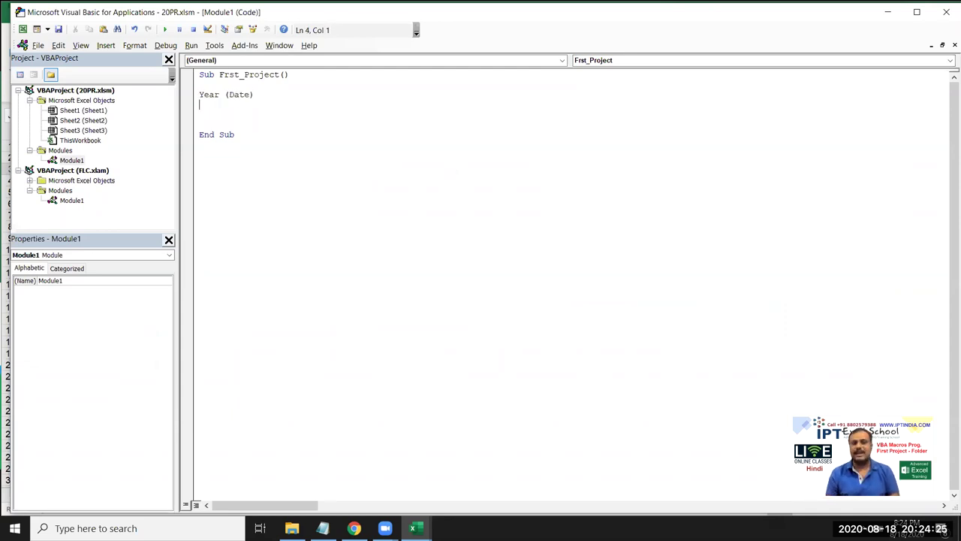
{"action": "key", "text": "alt+F11"}
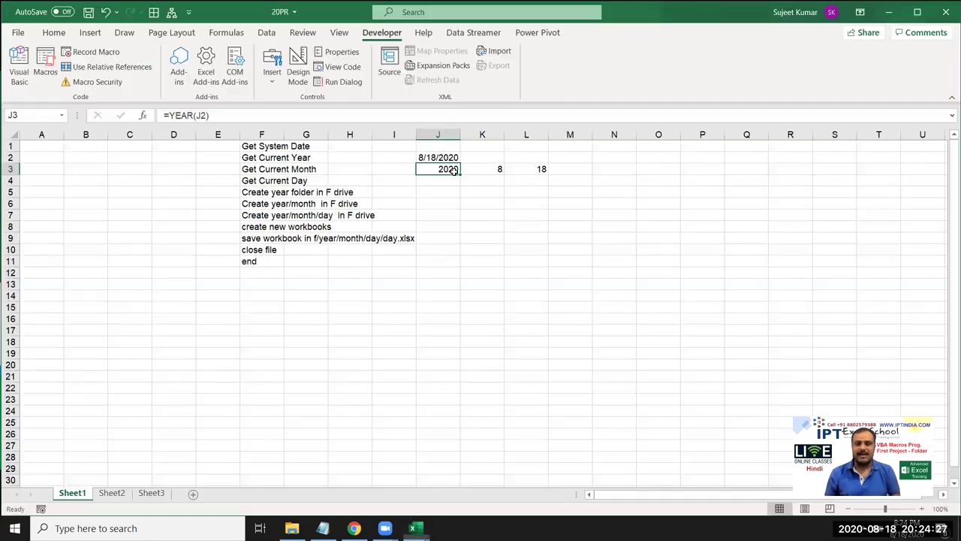
{"action": "double_click", "coordinate": [437, 169]}
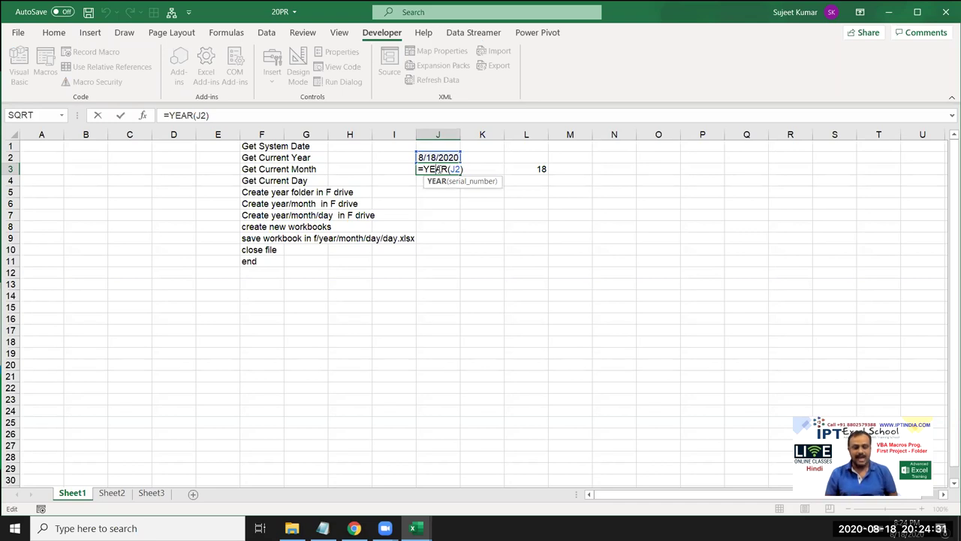
{"action": "key", "text": "Escape"}
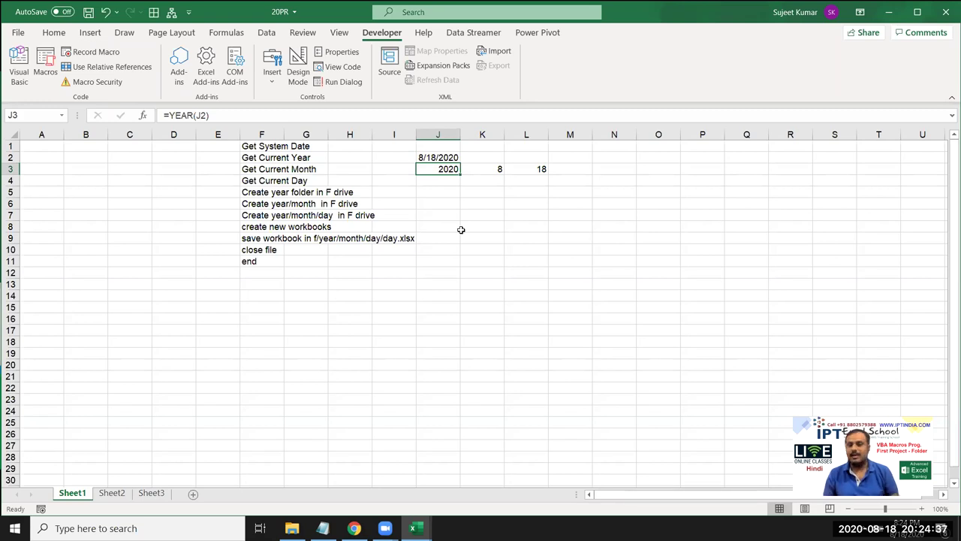
{"action": "key", "text": "alt+F11"}
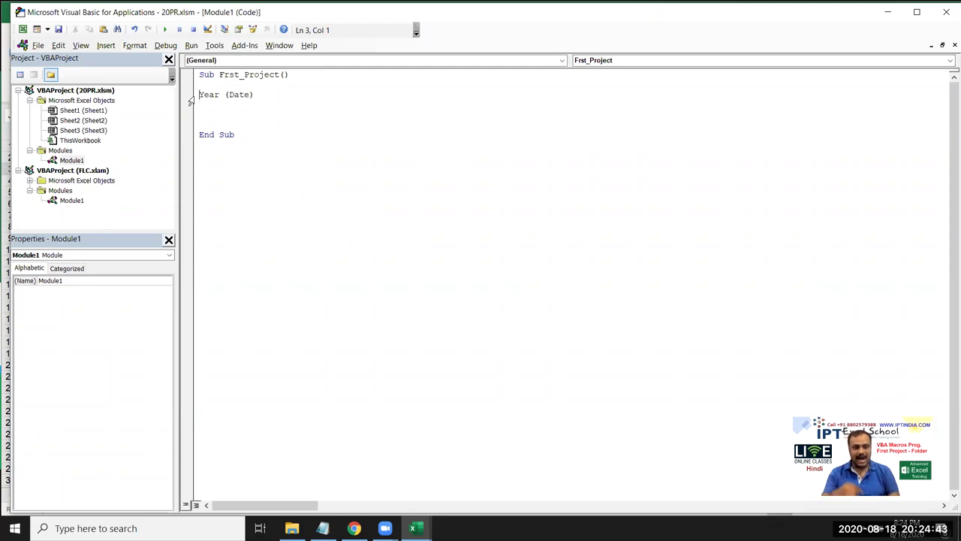
{"action": "type", "text": "y ="}
{"action": "key", "text": "Return"}
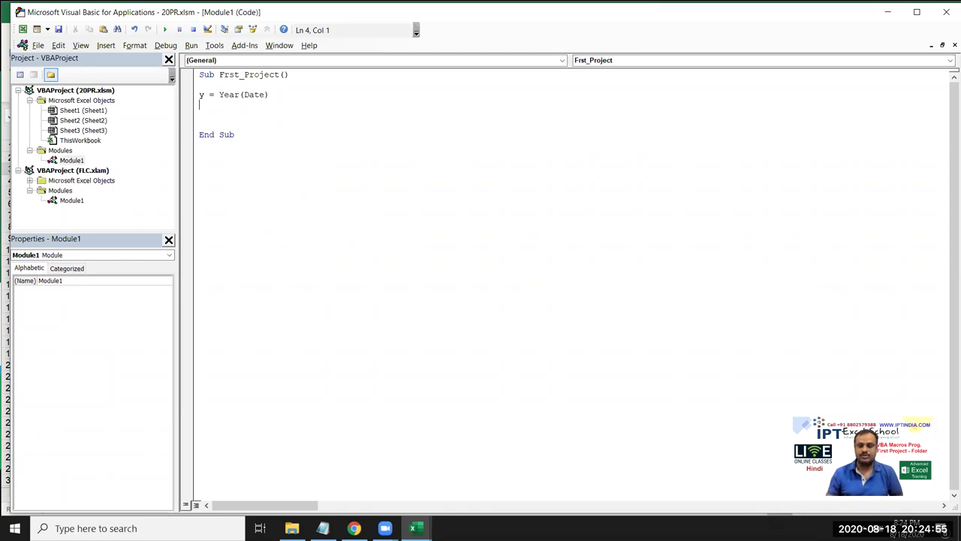
Step: Add m = Month(Date) and d = Day(Date) below the year line
{"action": "left_click_drag", "start_coordinate": [203, 96], "coordinate": [188, 98]}
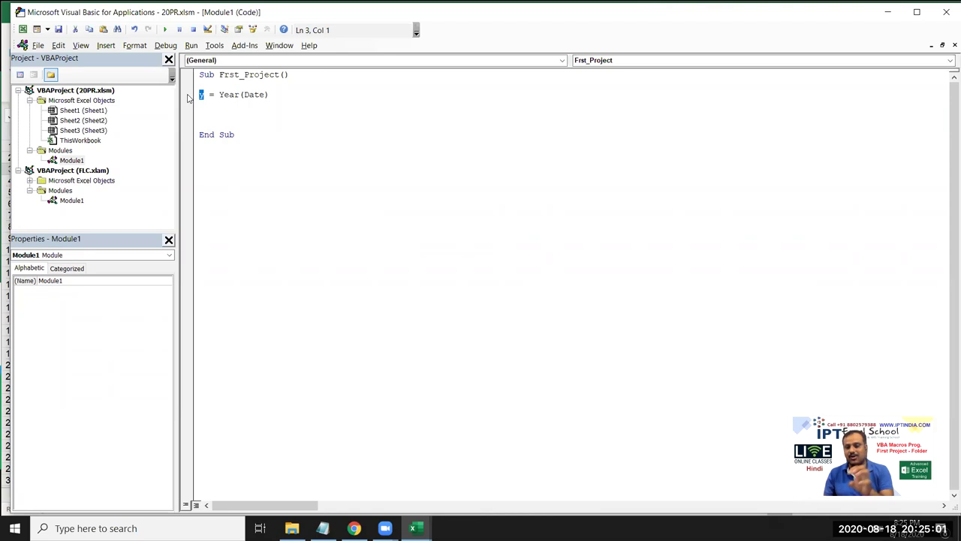
{"action": "left_click", "coordinate": [205, 107]}
{"action": "type", "text": "m"}
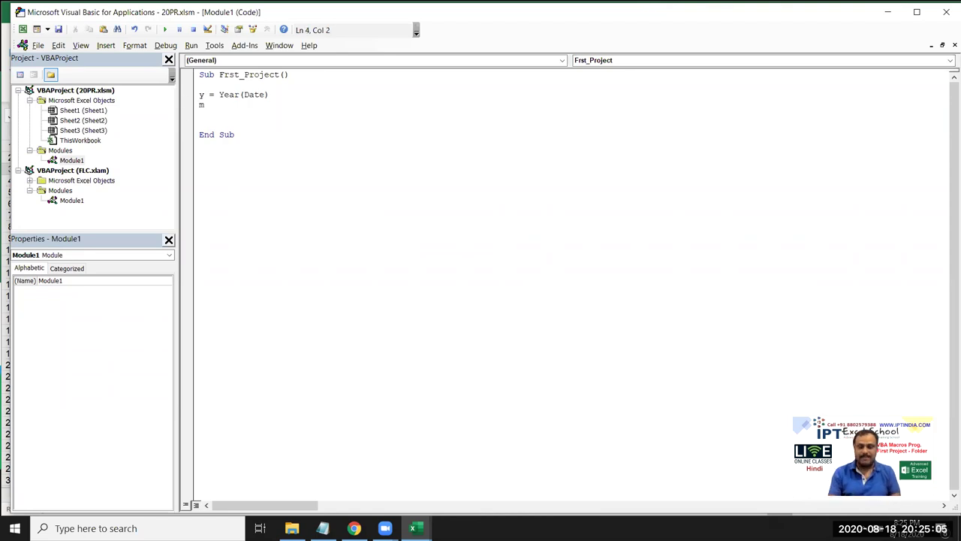
{"action": "type", "text": "=month"}
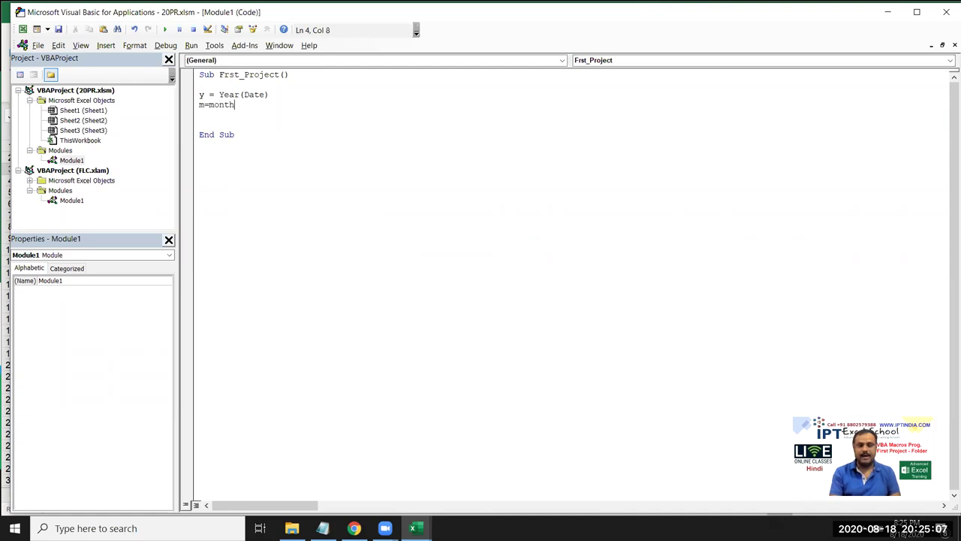
{"action": "type", "text": "("}
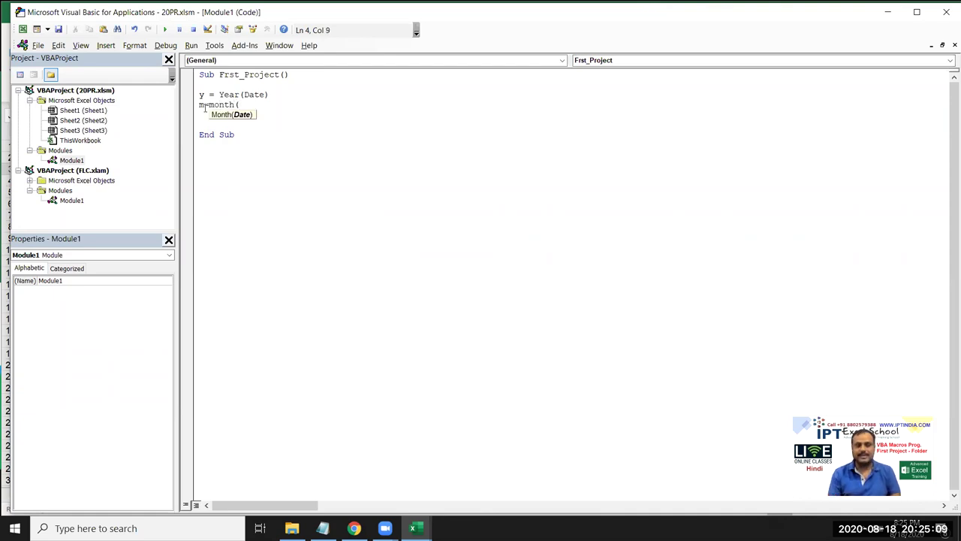
{"action": "type", "text": "dat"}
{"action": "key", "text": "BackSpace"}
{"action": "key", "text": "BackSpace"}
{"action": "key", "text": "BackSpace"}
{"action": "type", "text": "date"}
{"action": "type", "text": ")"}
{"action": "key", "text": "Return"}
{"action": "type", "text": "d=day(date"}
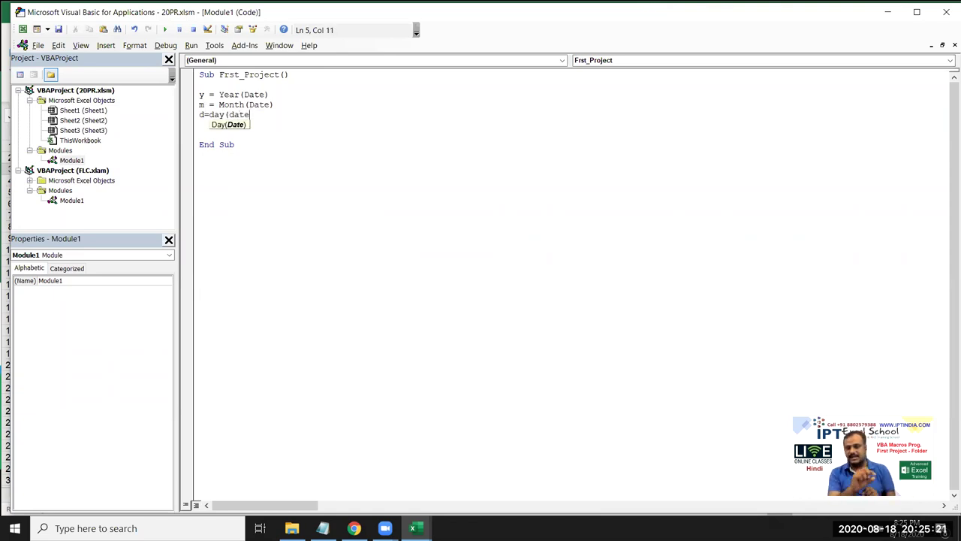
{"action": "type", "text": ")"}
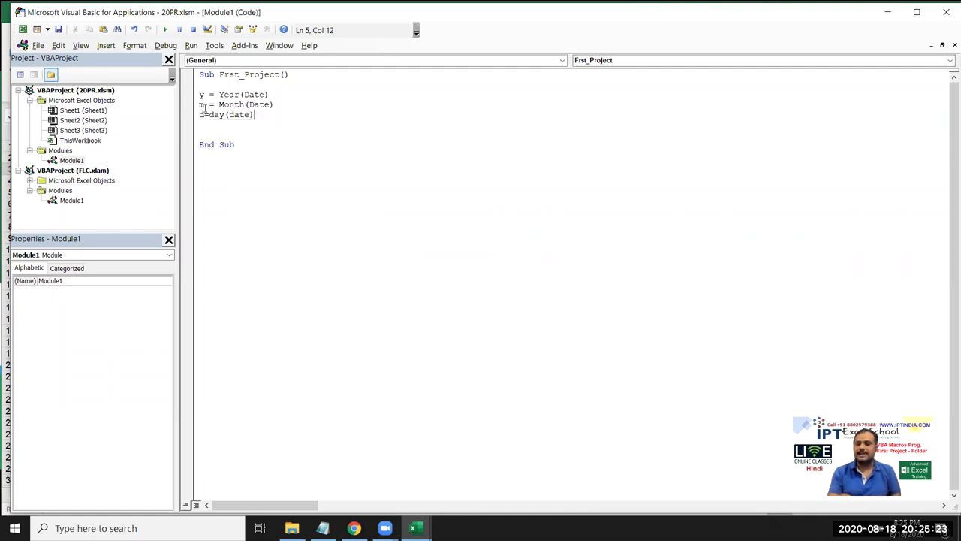
{"action": "key", "text": "Return"}
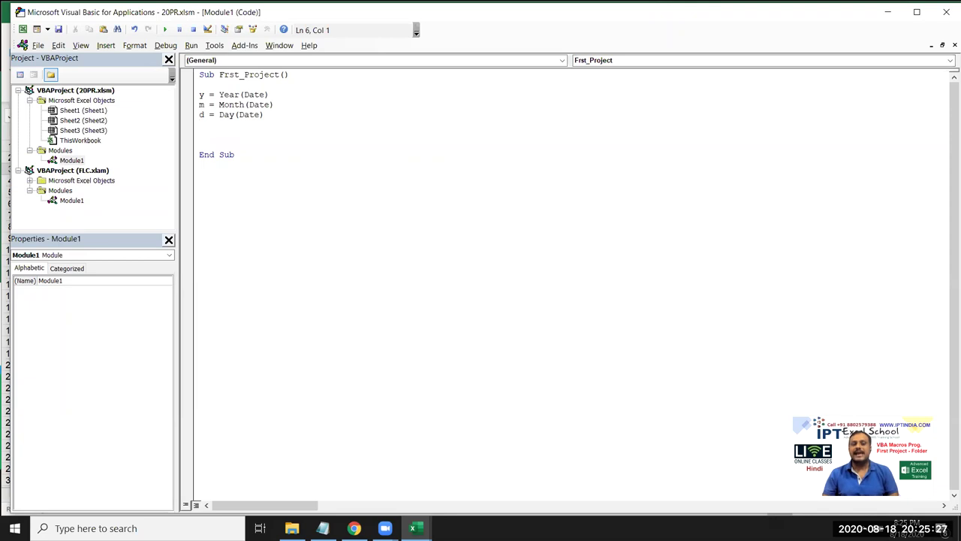
Step: Return to the worksheet and move to the Get Current Year step in the list
{"action": "key", "text": "alt+F11"}
{"action": "key", "text": "Left"}
{"action": "key", "text": "Left"}
{"action": "key", "text": "Left"}
{"action": "key", "text": "Left"}
{"action": "key", "text": "Left"}
{"action": "key", "text": "Up"}
{"action": "key", "text": "Up"}
{"action": "key", "text": "Right"}
{"action": "key", "text": "Down"}
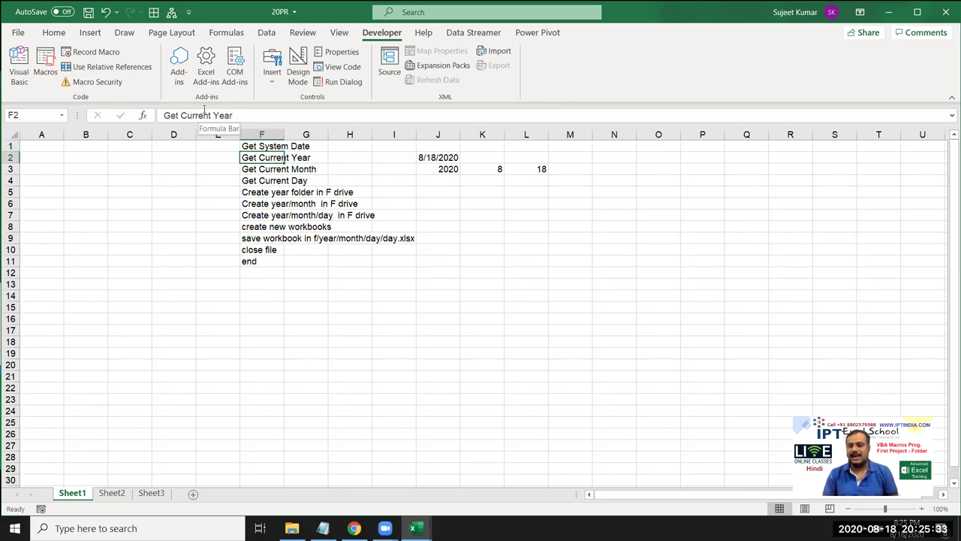
Step: Step down the task list from Get Current Month to the year-folder step
{"action": "key", "text": "Down"}
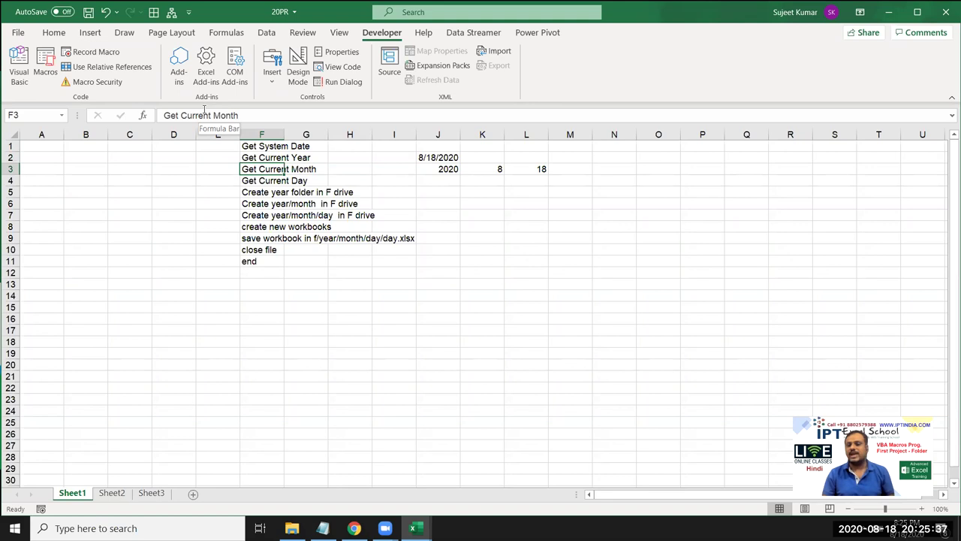
{"action": "key", "text": "Down"}
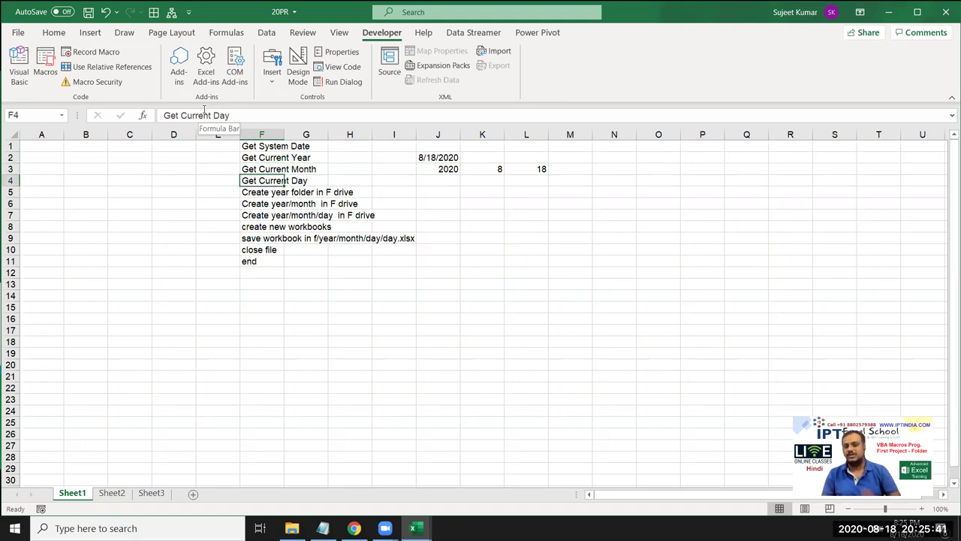
{"action": "key", "text": "Down"}
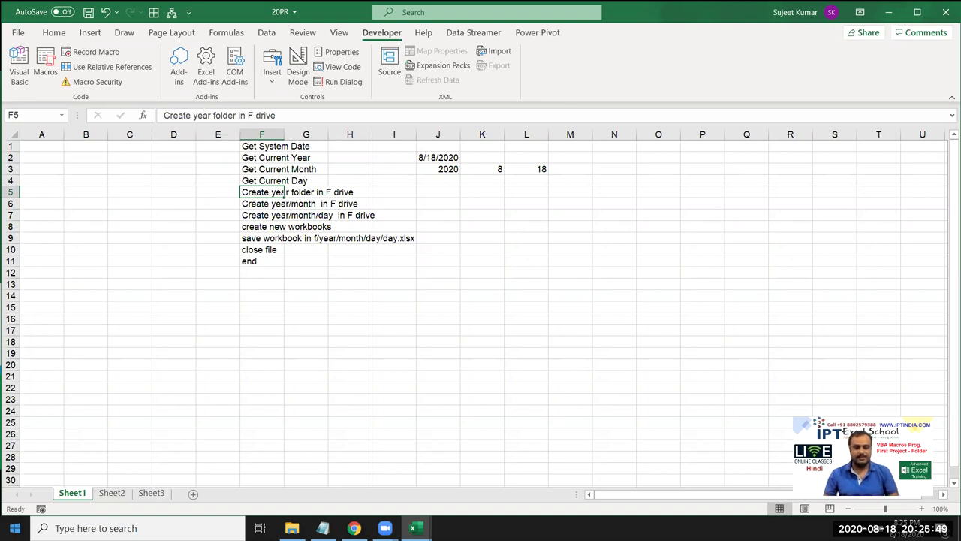
Step: Check the F: drive's contents in File Explorer, then bring the VBA code window back
{"action": "left_click", "coordinate": [292, 527]}
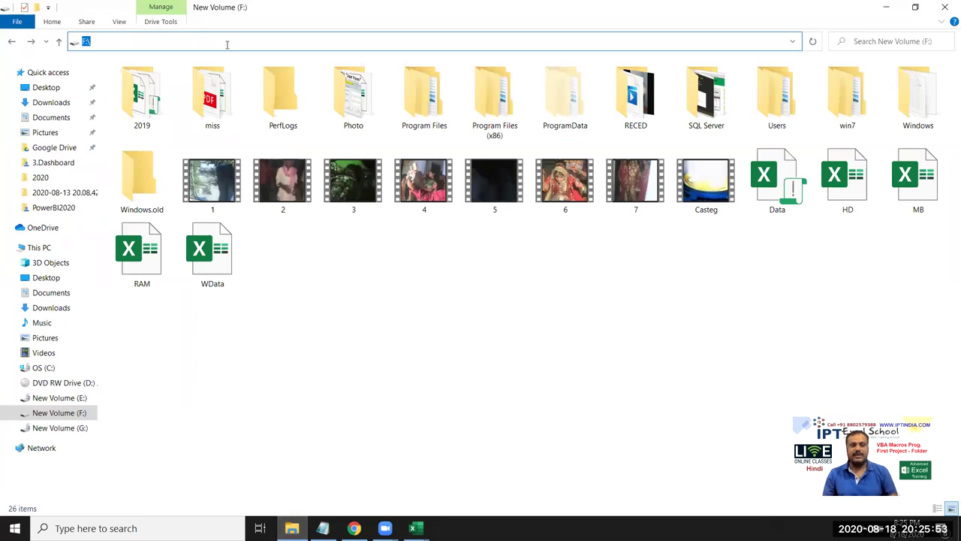
{"action": "key", "text": "alt+Tab"}
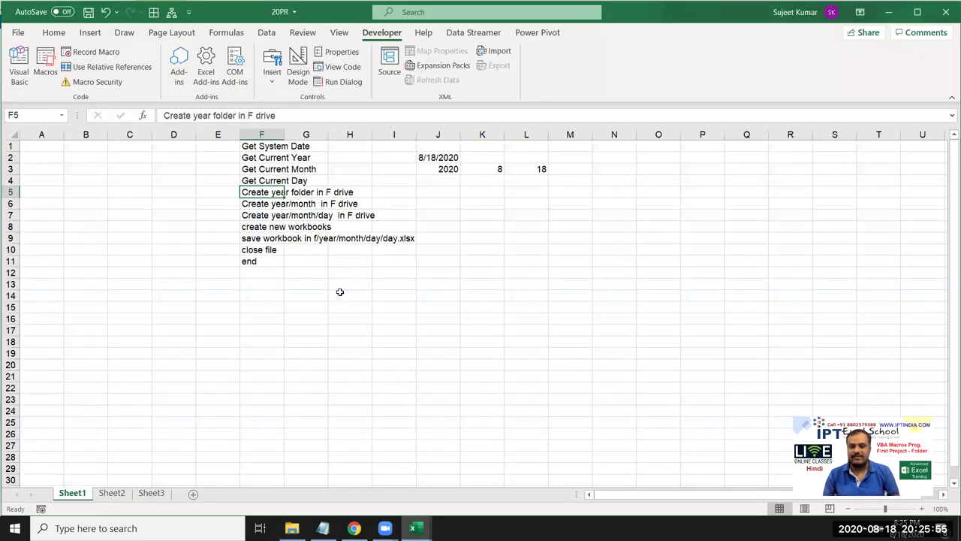
{"action": "key", "text": "alt+Tab"}
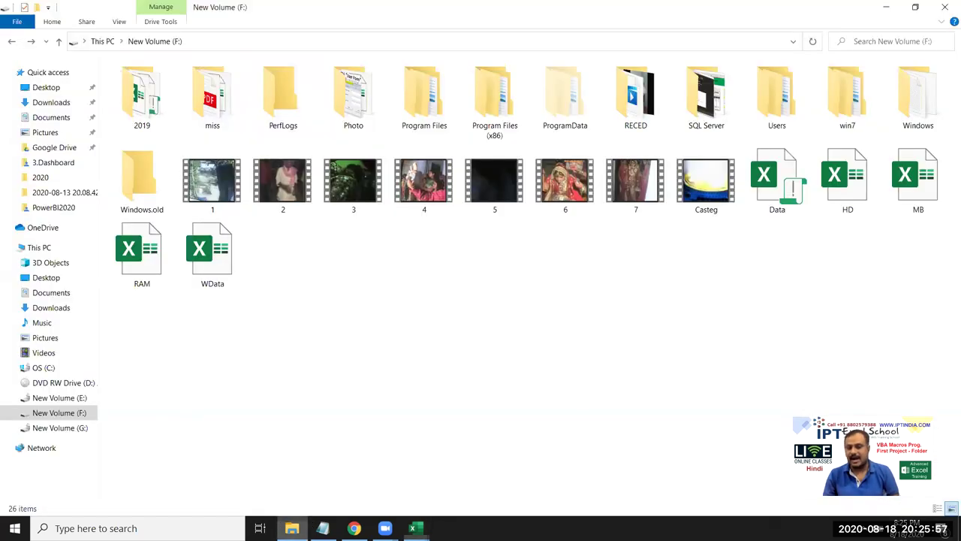
{"action": "key", "text": "alt+Tab"}
{"action": "mouse_move", "coordinate": [413, 528]}
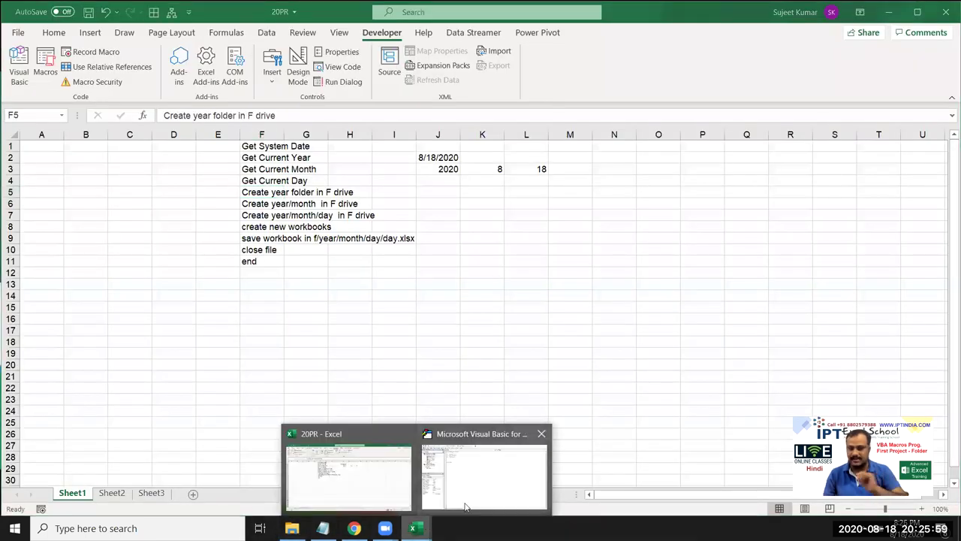
{"action": "left_click", "coordinate": [481, 501]}
Step: Add the line mkdir "F:\2020" above End Sub
{"action": "key", "text": "Return"}
{"action": "type", "text": "di"}
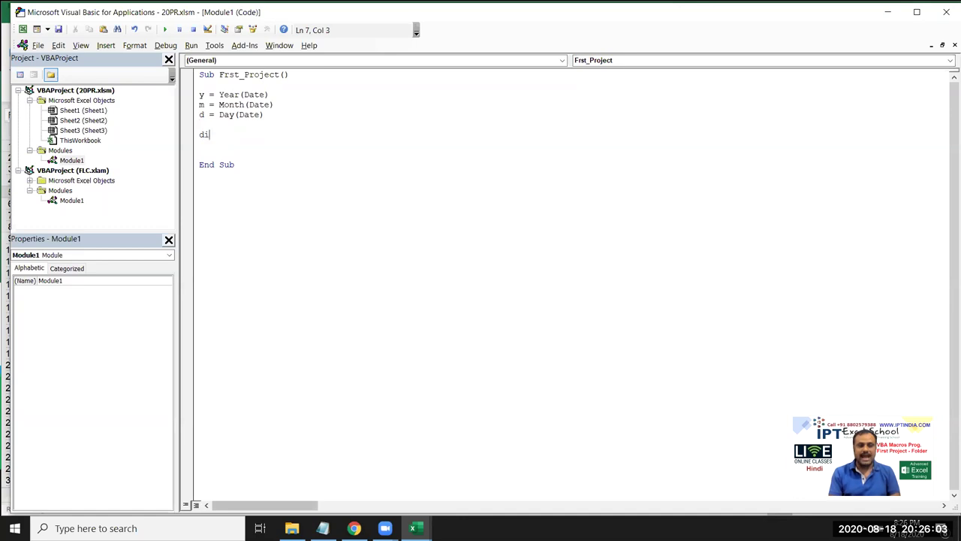
{"action": "key", "text": "BackSpace"}
{"action": "key", "text": "BackSpace"}
{"action": "type", "text": "mkdir"}
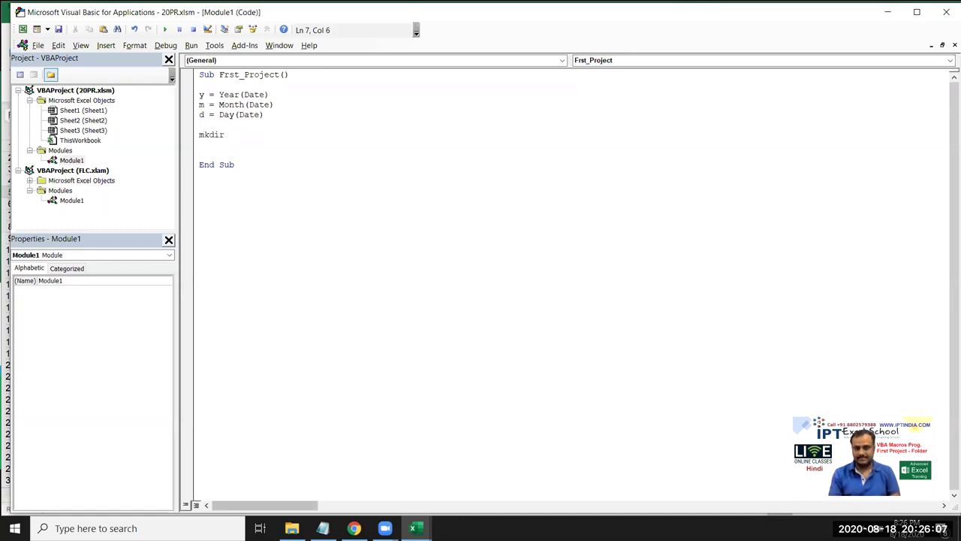
{"action": "type", "text": " \"F:\\"}
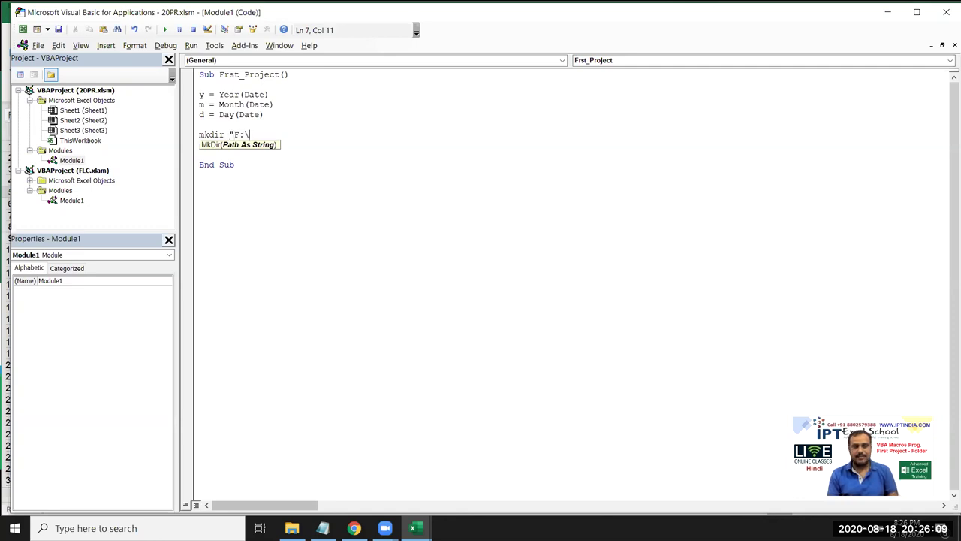
{"action": "type", "text": "2020"}
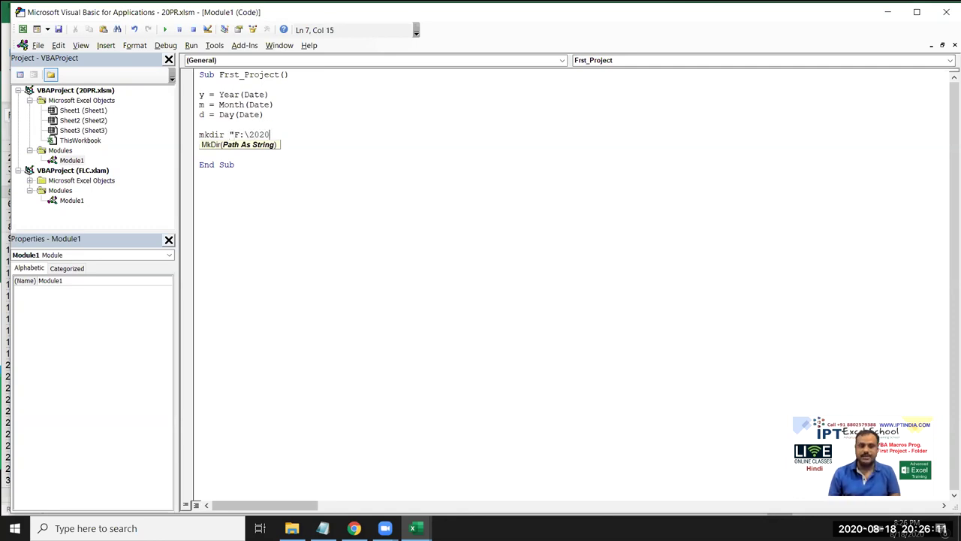
{"action": "type", "text": "\""}
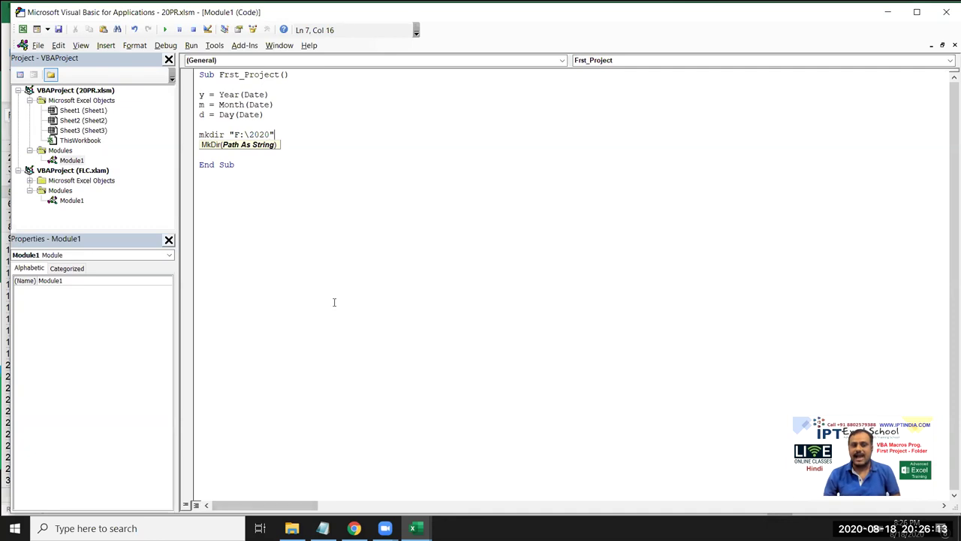
{"action": "left_click", "coordinate": [294, 251]}
Step: Replace the fixed 2020 in the path with & y so the year is joined on
{"action": "left_click", "coordinate": [250, 154]}
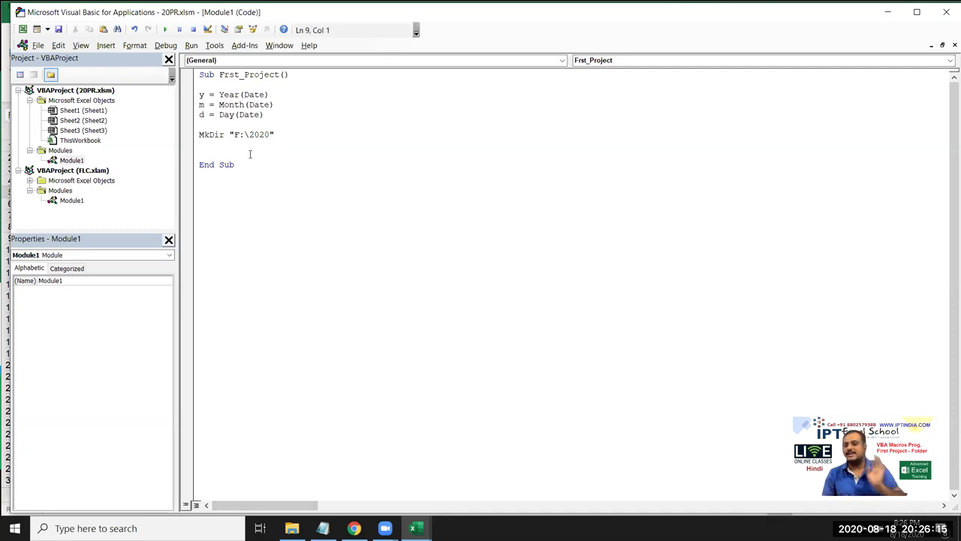
{"action": "left_click_drag", "start_coordinate": [249, 135], "coordinate": [273, 134]}
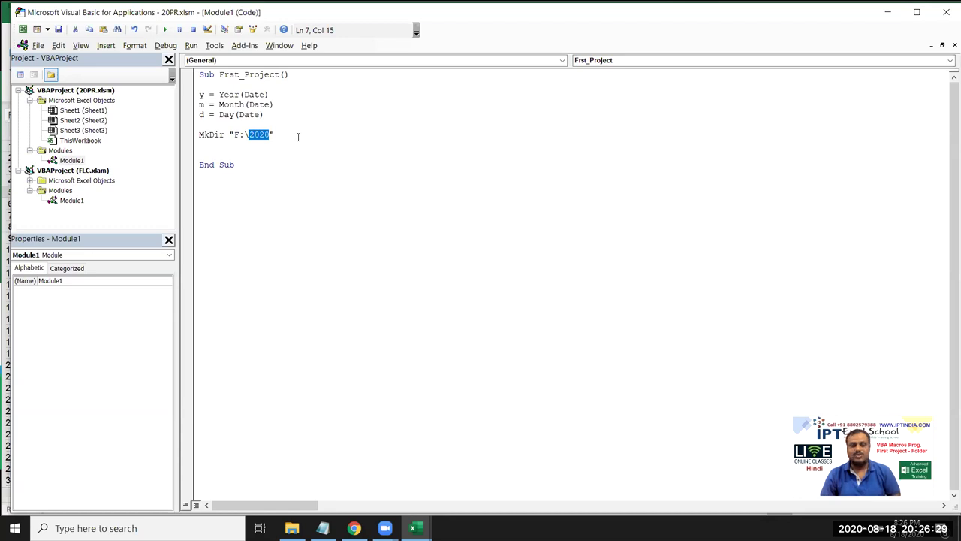
{"action": "key", "text": "BackSpace"}
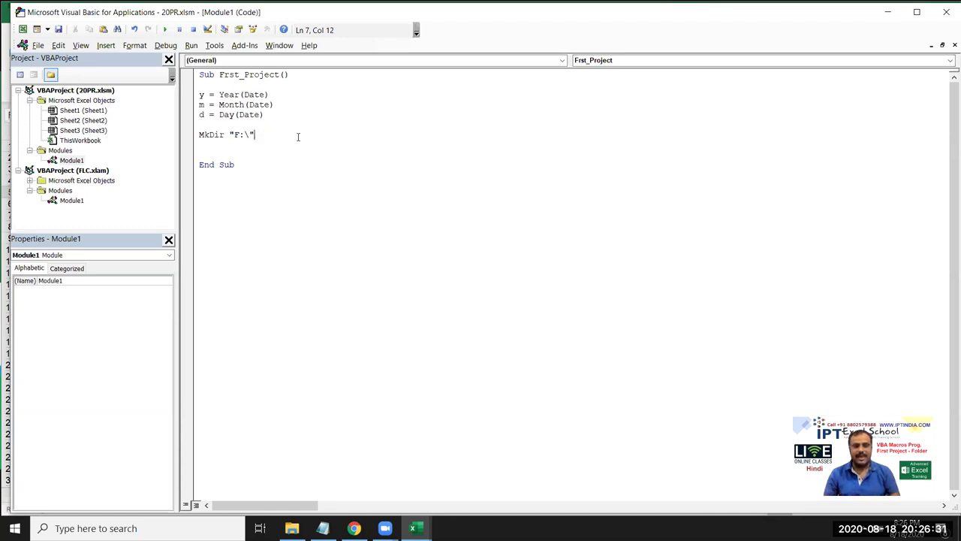
{"action": "type", "text": "&y"}
Step: Paste F:\ into worksheet cell J4
{"action": "key", "text": "alt+F11"}
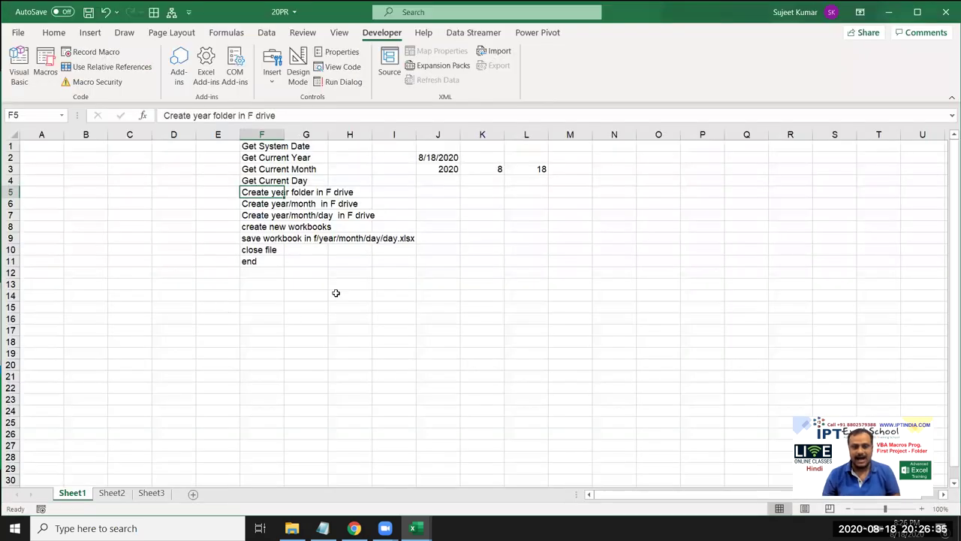
{"action": "left_click", "coordinate": [439, 182]}
{"action": "type", "text": "F:\\"}
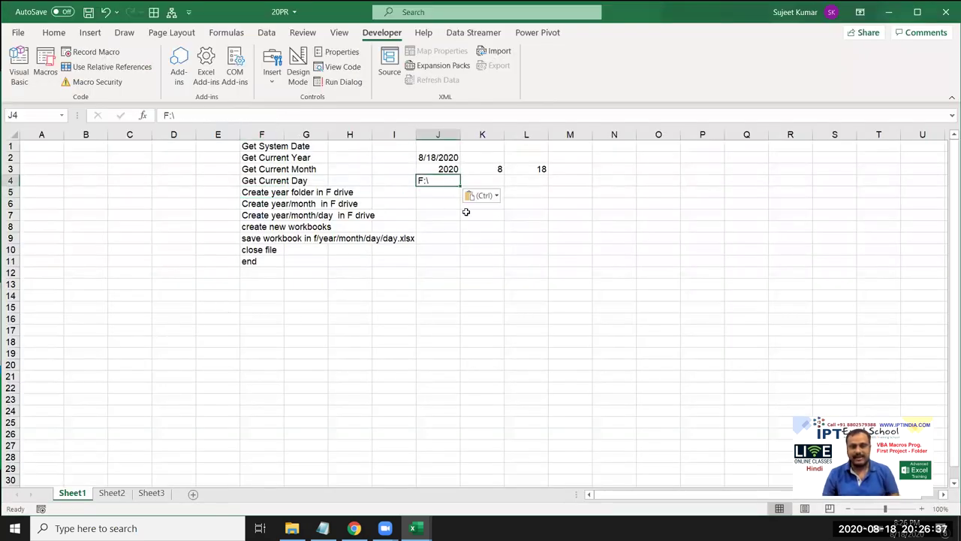
Step: Enter =J4&"\"&J3 in J5 to join the drive and the year
{"action": "left_click", "coordinate": [447, 193]}
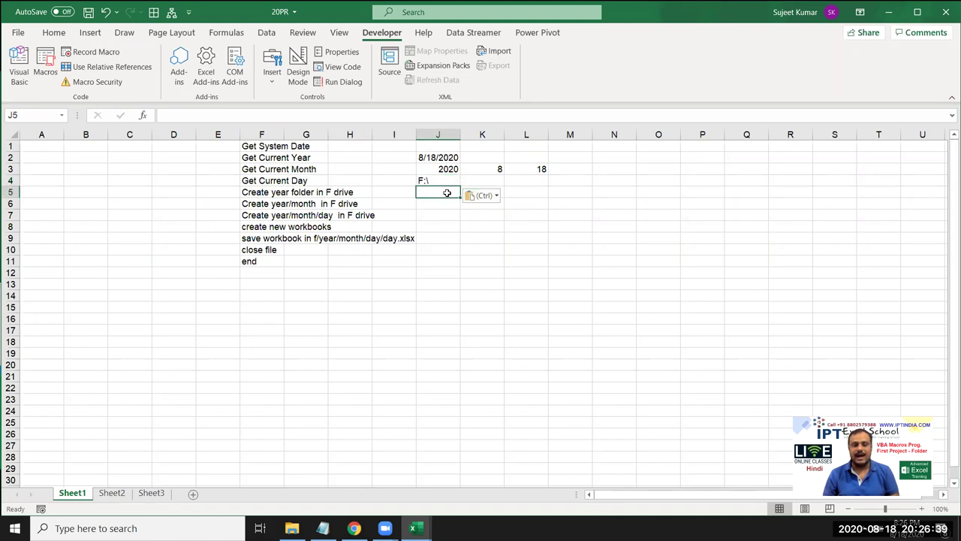
{"action": "key", "text": "alt+F11"}
{"action": "key", "text": "alt+F11"}
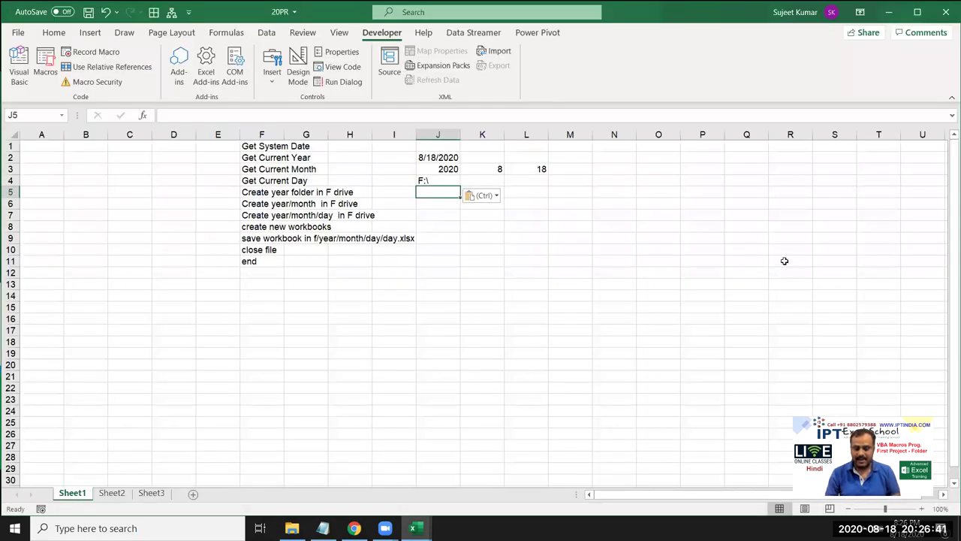
{"action": "type", "text": "="}
{"action": "key", "text": "Up"}
{"action": "type", "text": "&"}
{"action": "type", "text": "\""}
{"action": "type", "text": "\\\""}
{"action": "type", "text": "&"}
{"action": "type", "text": "J3"}
{"action": "key", "text": "Return"}
{"action": "key", "text": "Up"}
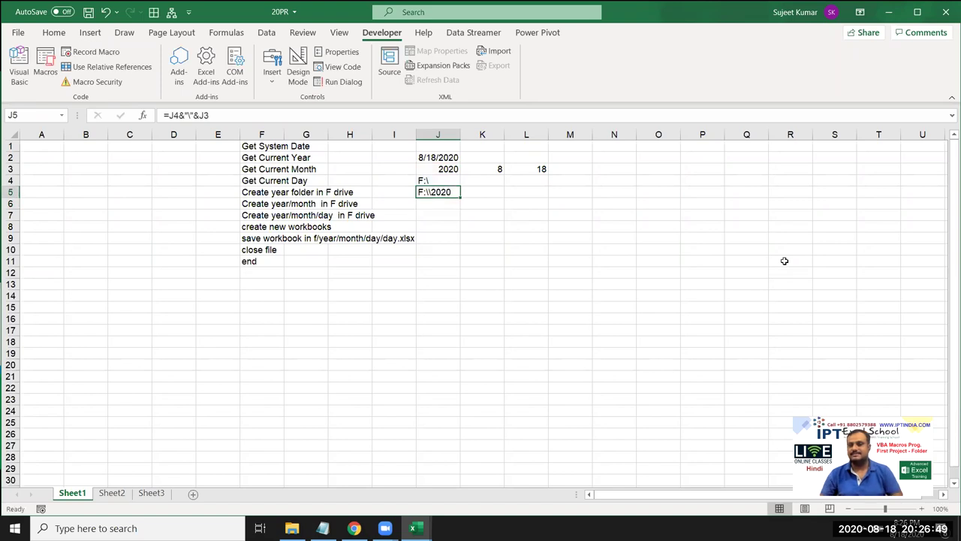
Step: Trim J4 to F: so J5 shows F:\2020, then return to the VBA editor
{"action": "left_click", "coordinate": [439, 181]}
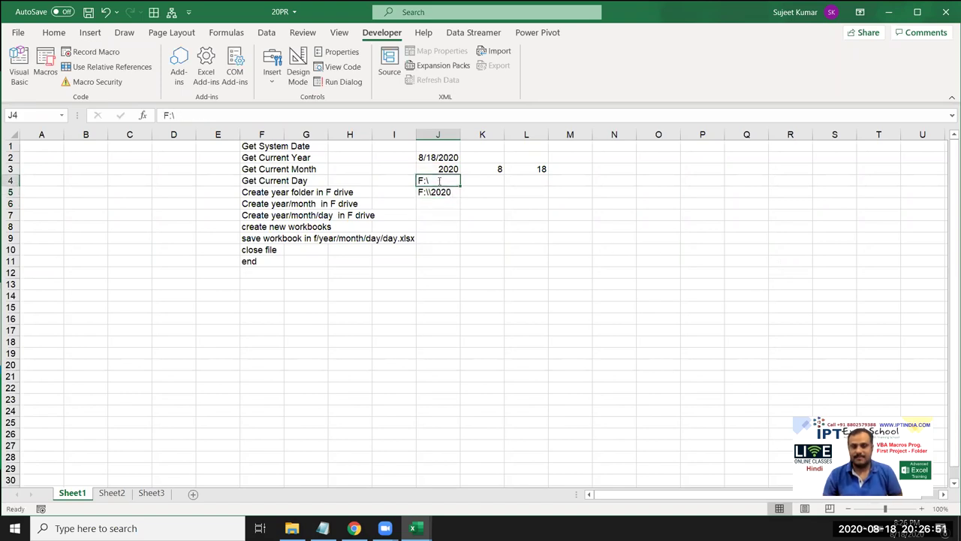
{"action": "double_click", "coordinate": [439, 181]}
{"action": "key", "text": "BackSpace"}
{"action": "key", "text": "Return"}
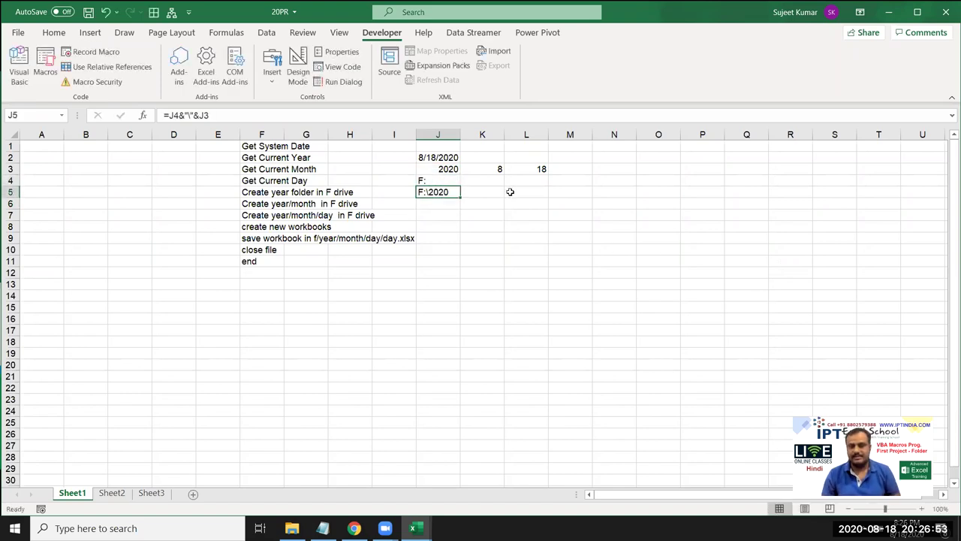
{"action": "key", "text": "alt+F11"}
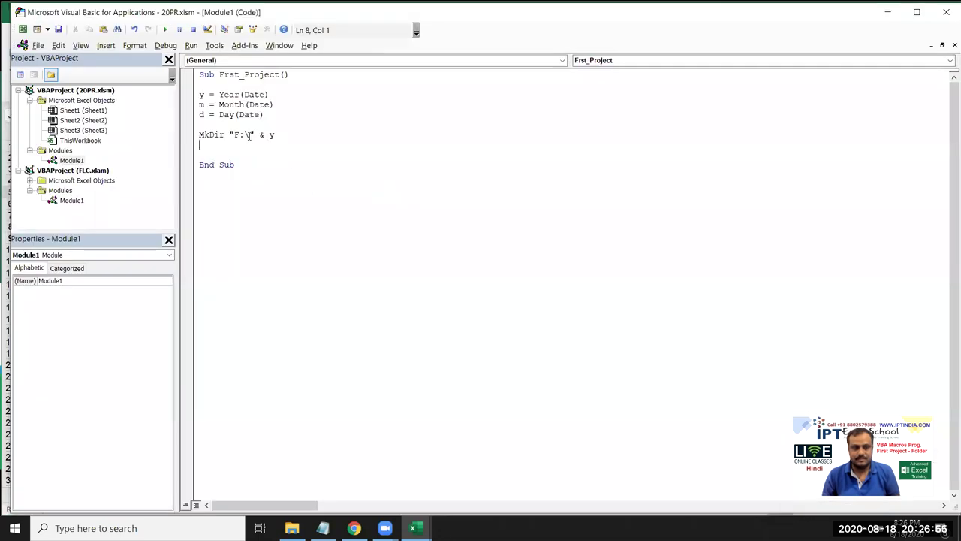
{"action": "key", "text": "alt+F11"}
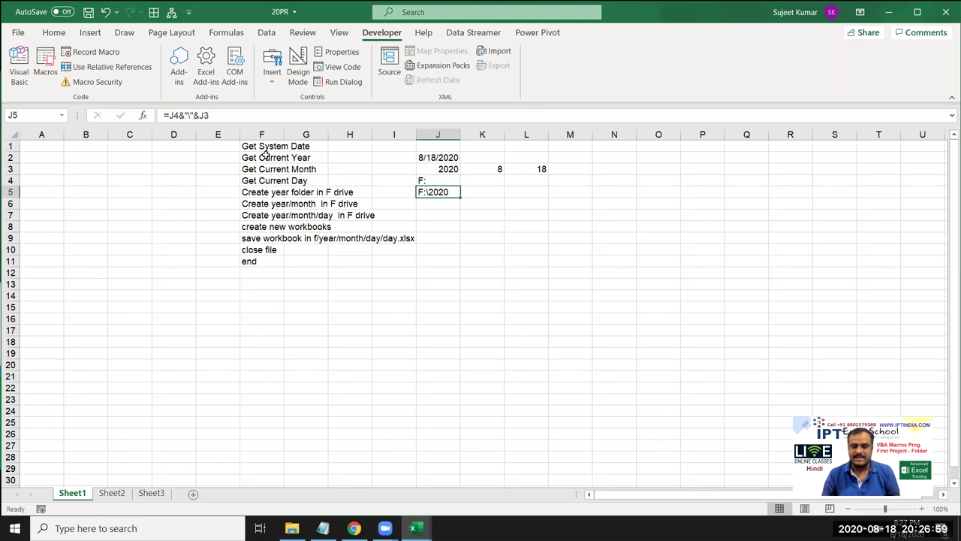
{"action": "key", "text": "alt+F11"}
{"action": "double_click", "coordinate": [203, 134]}
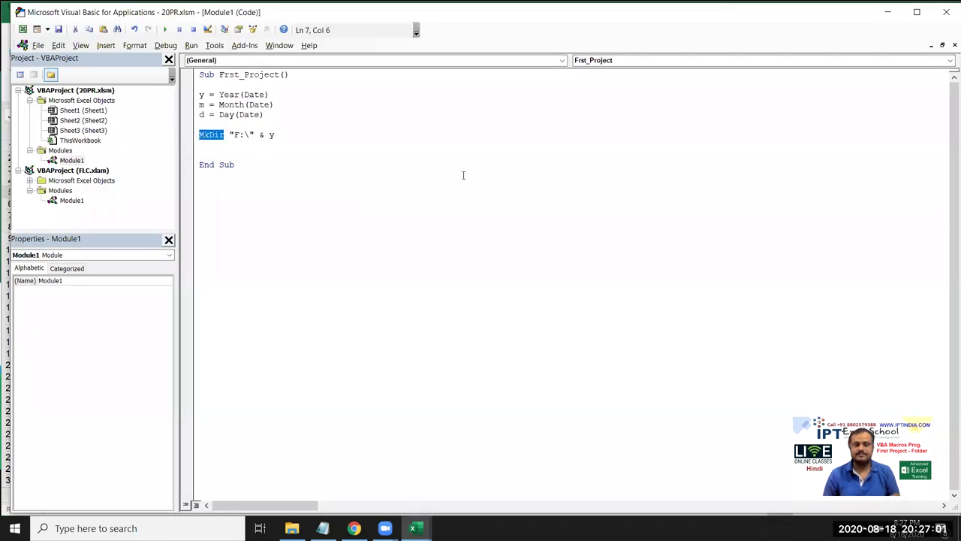
{"action": "key", "text": "Left"}
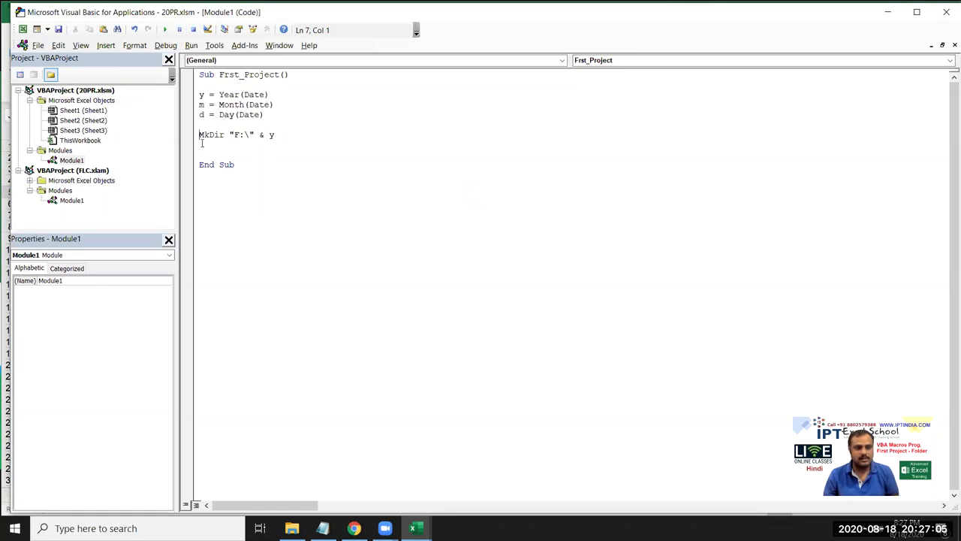
{"action": "left_click_drag", "start_coordinate": [229, 135], "coordinate": [256, 135]}
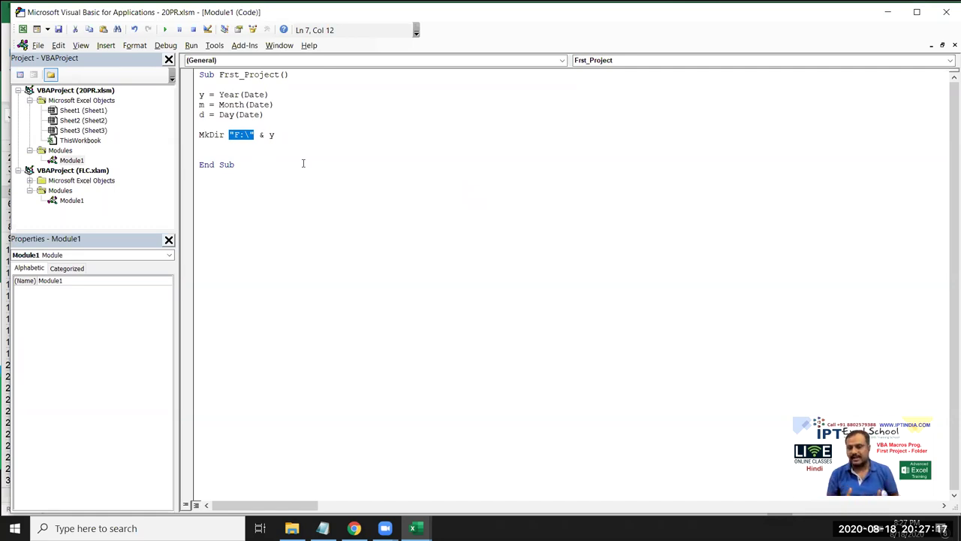
{"action": "key", "text": "Left"}
{"action": "key", "text": "Right"}
{"action": "key", "text": "shift+Left"}
{"action": "key", "text": "shift+Left"}
{"action": "key", "text": "shift+Left"}
{"action": "key", "text": "shift+Left"}
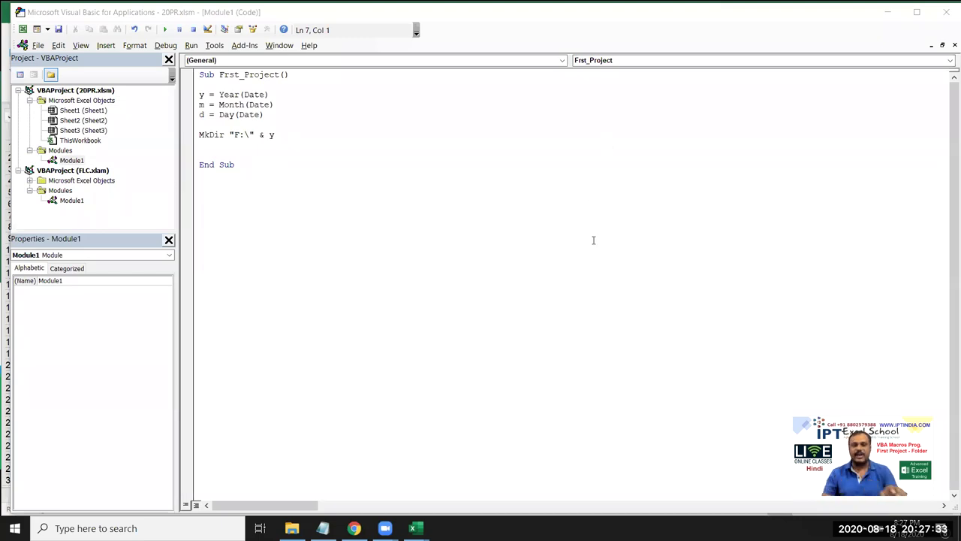
{"action": "left_click", "coordinate": [278, 149]}
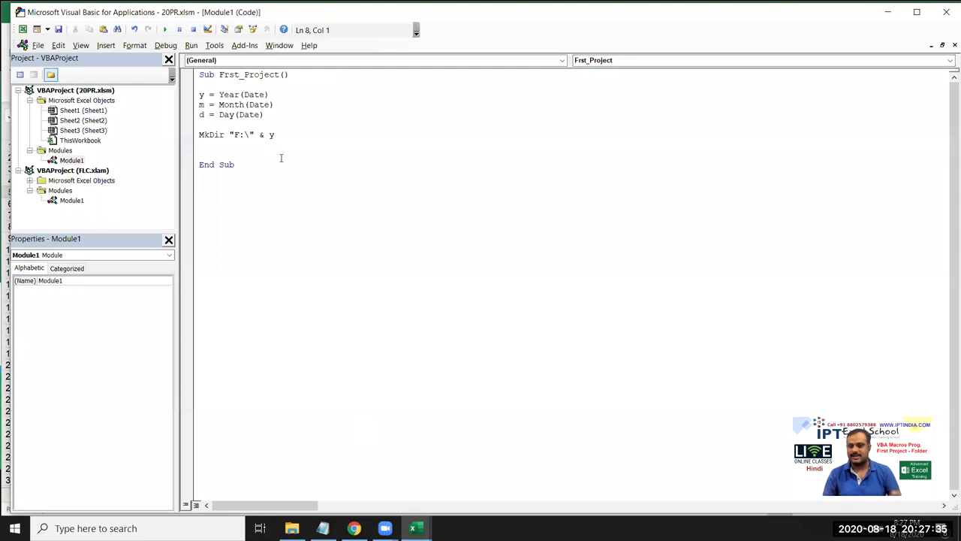
Step: Enter a first name in D18 and a surname in E18
{"action": "key", "text": "alt+Tab"}
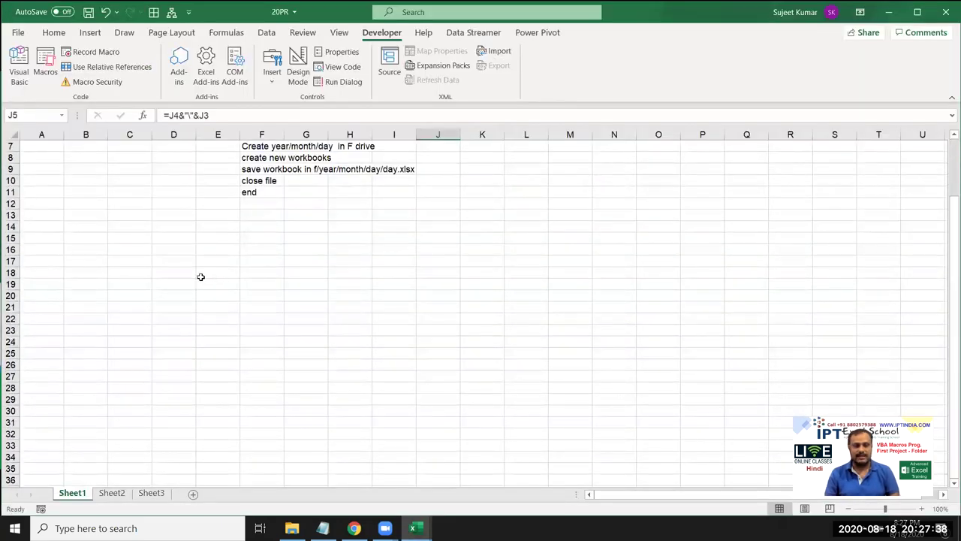
{"action": "left_click", "coordinate": [175, 268]}
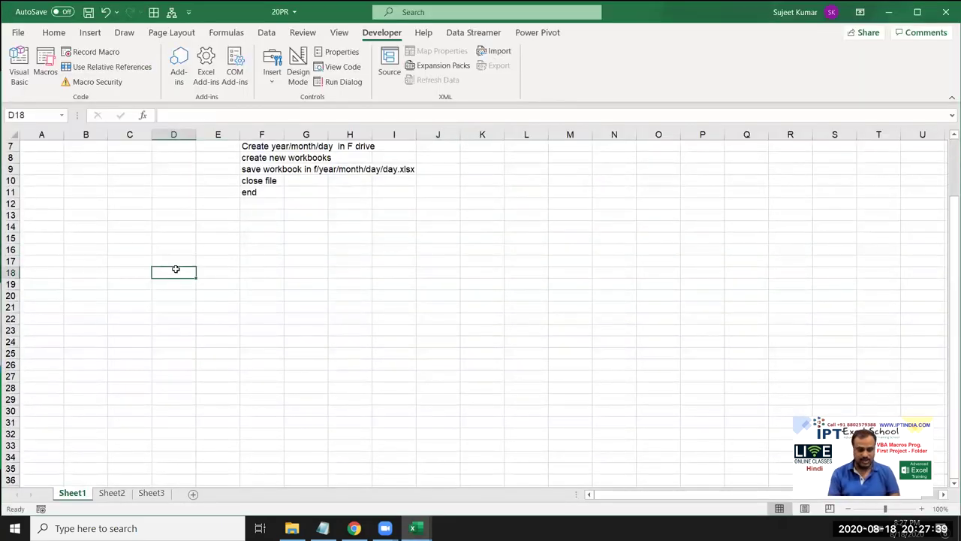
{"action": "type", "text": "Sujeet"}
{"action": "key", "text": "Tab"}
{"action": "type", "text": "Kumar"}
{"action": "key", "text": "Tab"}
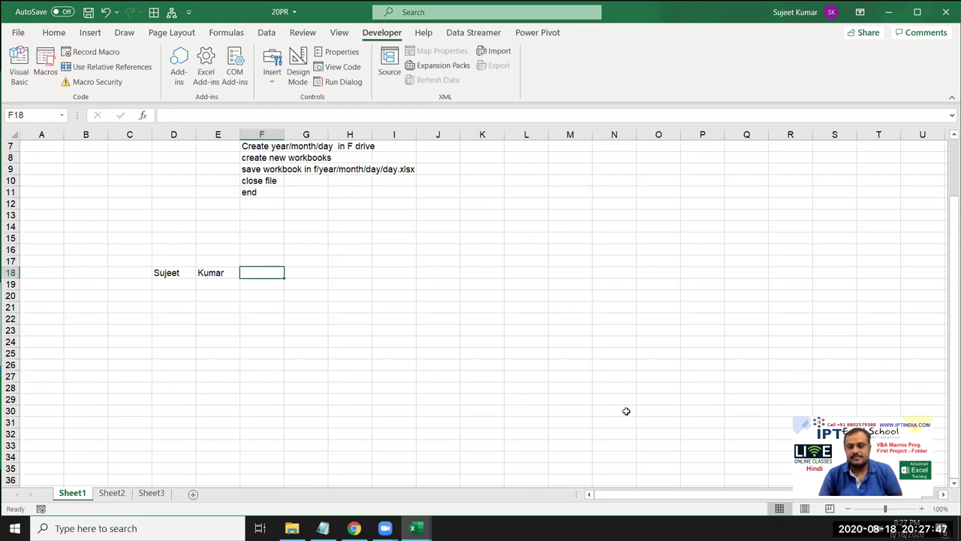
Step: Join the names in F18 with =CONCATENATE(D18,E18)
{"action": "type", "text": "="}
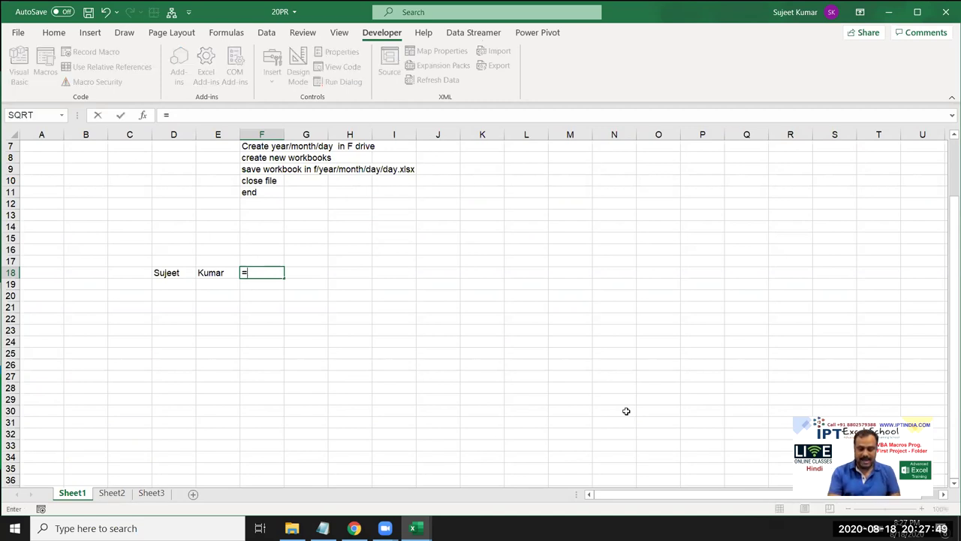
{"action": "type", "text": "con"}
{"action": "key", "text": "Down"}
{"action": "key", "text": "Down"}
{"action": "key", "text": "Down"}
{"action": "key", "text": "Down"}
{"action": "key", "text": "Tab"}
{"action": "key", "text": "Left"}
{"action": "key", "text": "Left"}
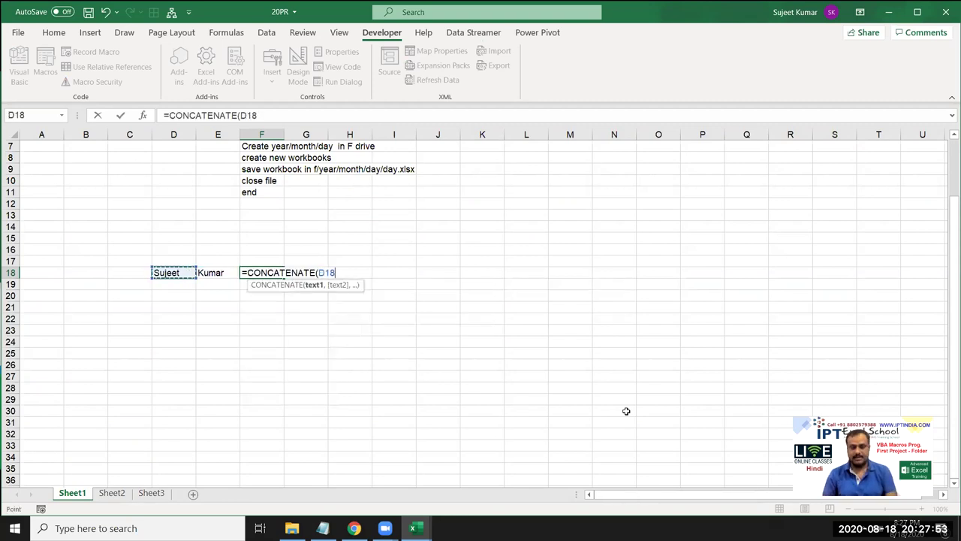
{"action": "type", "text": ","}
Step: Join the names in F19 with =D18&E18
{"action": "key", "text": "Left"}
{"action": "key", "text": "Return"}
{"action": "key", "text": "Right"}
{"action": "key", "text": "Right"}
{"action": "type", "text": "="}
{"action": "key", "text": "Left"}
{"action": "key", "text": "Up"}
{"action": "key", "text": "Left"}
{"action": "type", "text": "&"}
{"action": "key", "text": "Right"}
{"action": "key", "text": "Right"}
{"action": "key", "text": "Left"}
{"action": "key", "text": "Return"}
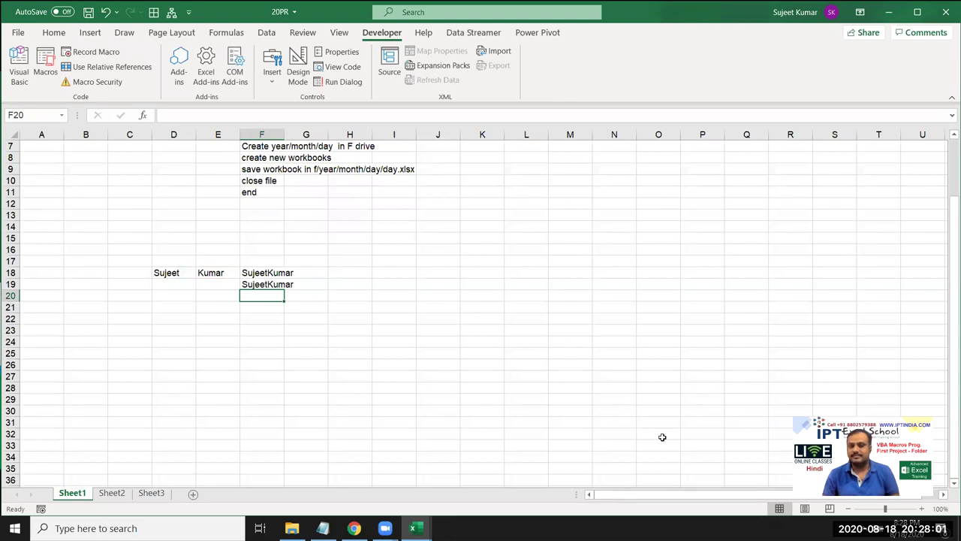
Step: Check J5's folder path formula, then return to the macro code
{"action": "scroll", "coordinate": [646, 420], "scroll_direction": "up", "scroll_amount": 2}
{"action": "double_click", "coordinate": [443, 192]}
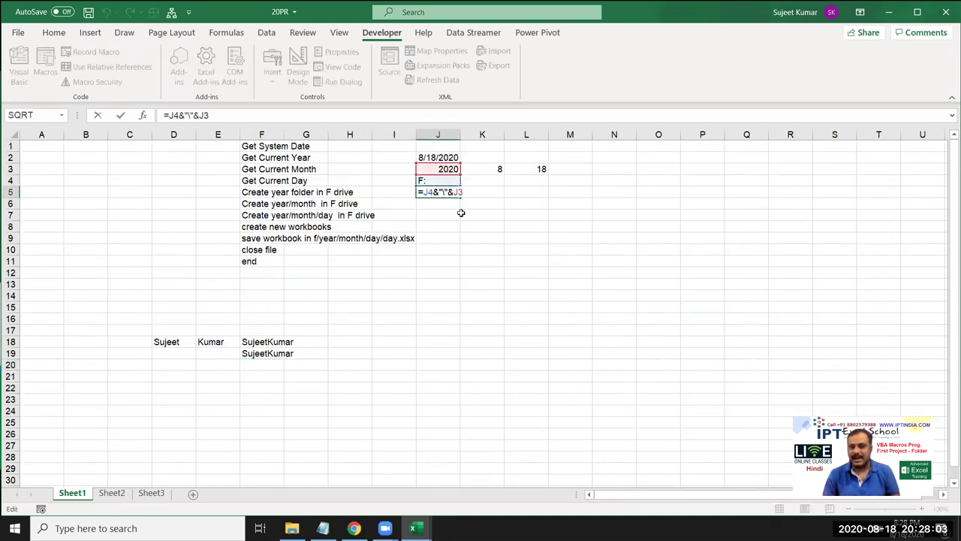
{"action": "key", "text": "Escape"}
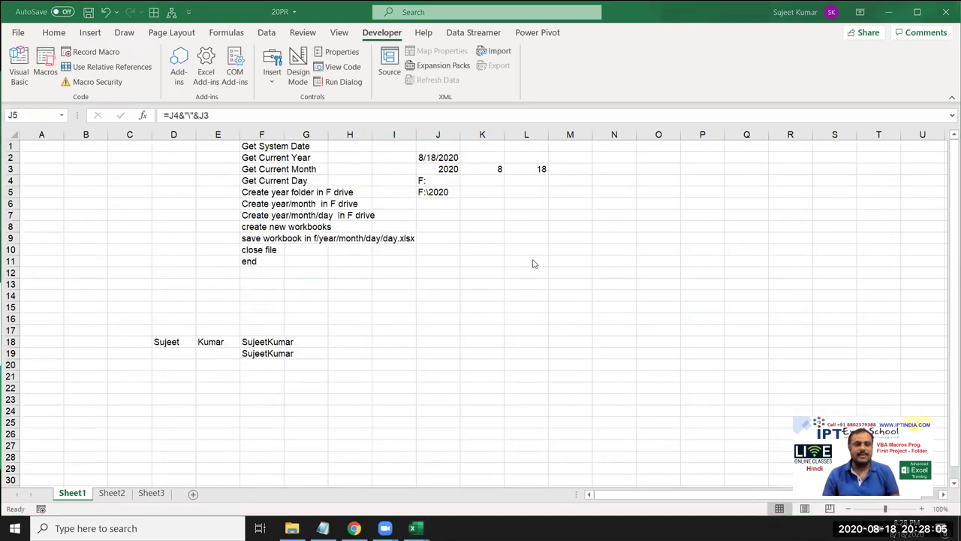
{"action": "key", "text": "alt+Tab"}
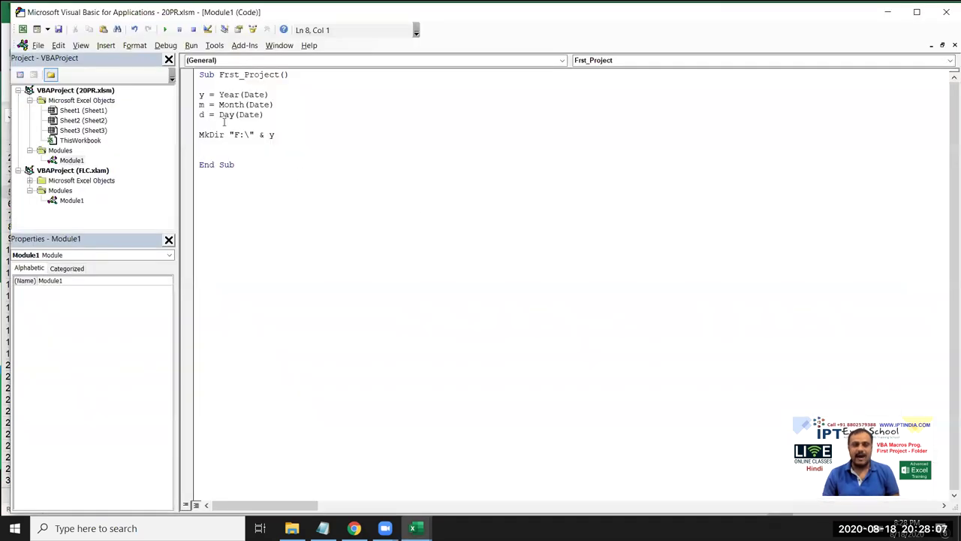
{"action": "key", "text": "Up"}
{"action": "key", "text": "Up"}
{"action": "key", "text": "Up"}
{"action": "key", "text": "shift+Right"}
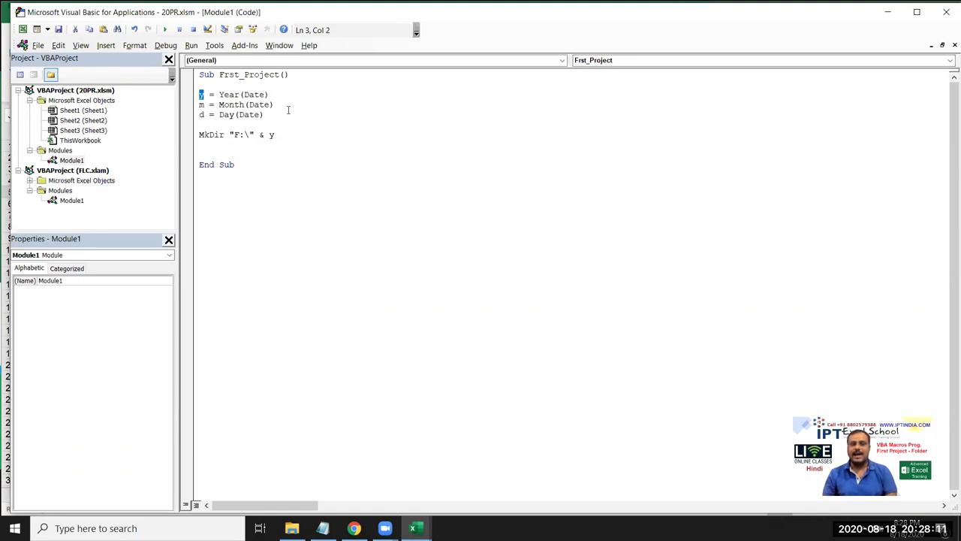
{"action": "double_click", "coordinate": [236, 95]}
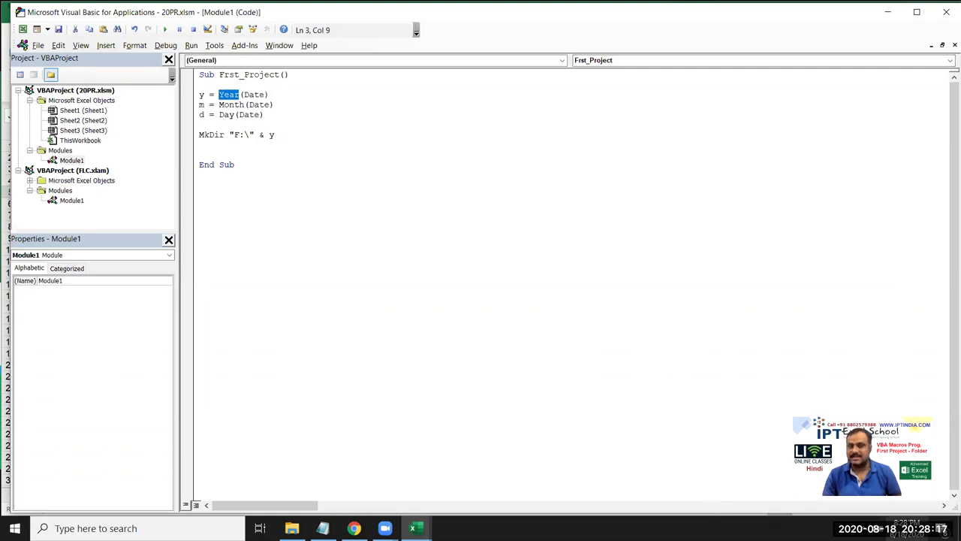
{"action": "double_click", "coordinate": [253, 95]}
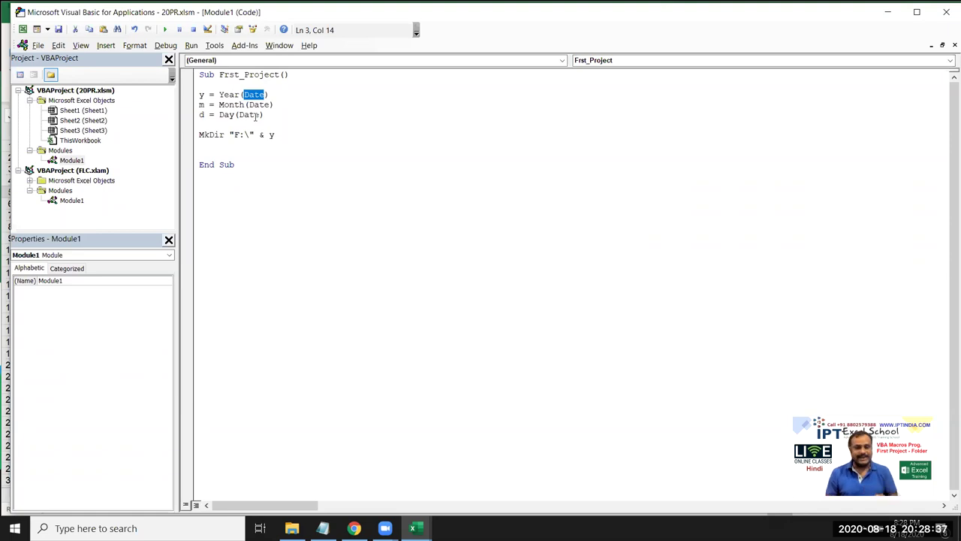
{"action": "key", "text": "Left"}
{"action": "key", "text": "Left"}
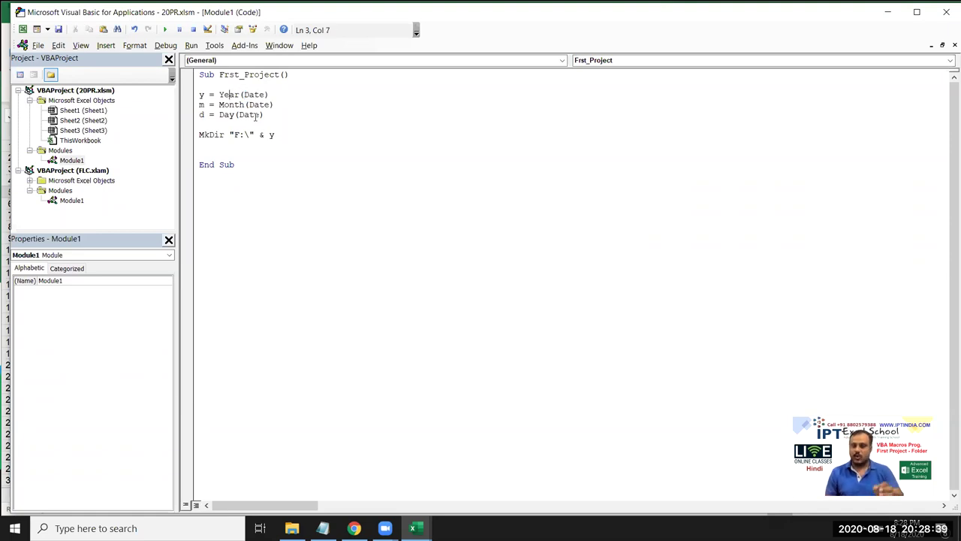
{"action": "key", "text": "Home"}
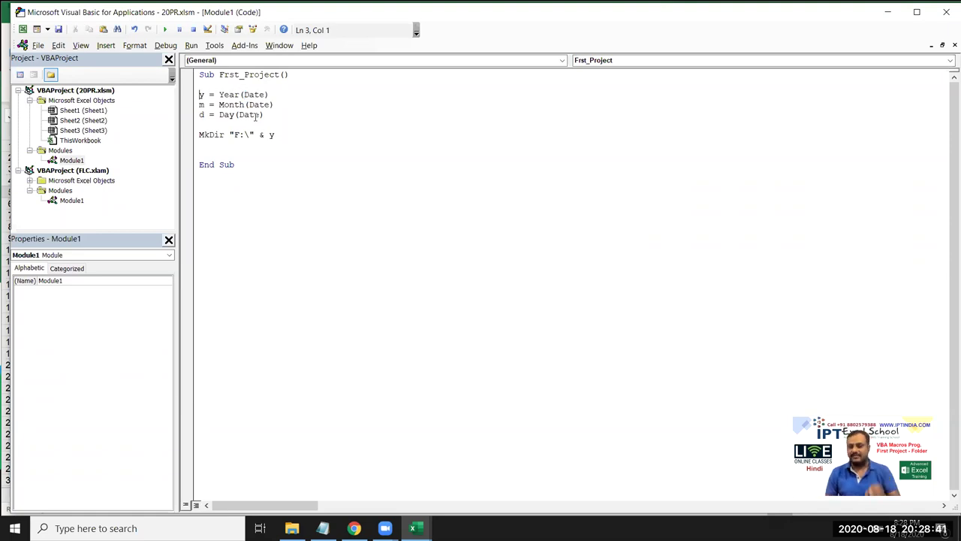
{"action": "key", "text": "shift+Right"}
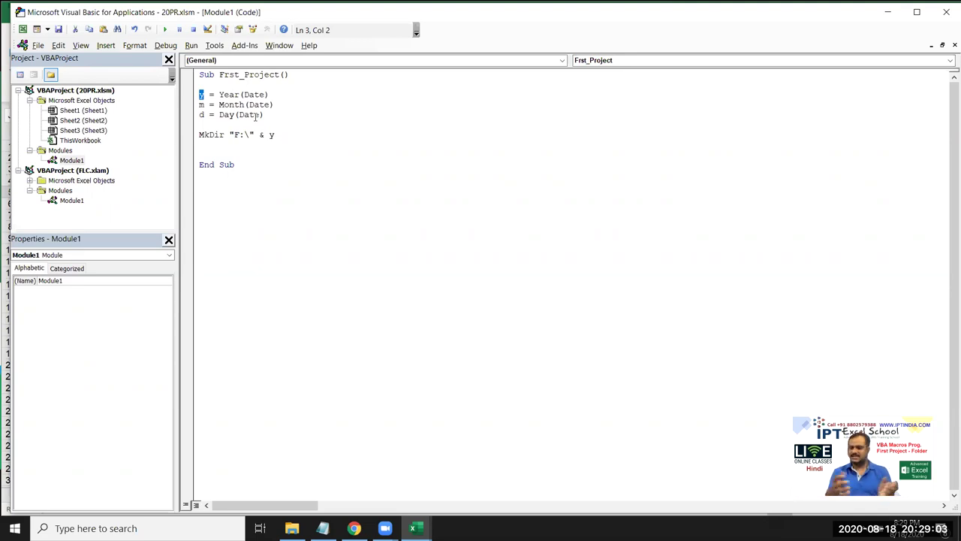
{"action": "key", "text": "Down"}
{"action": "key", "text": "Down"}
{"action": "key", "text": "Down"}
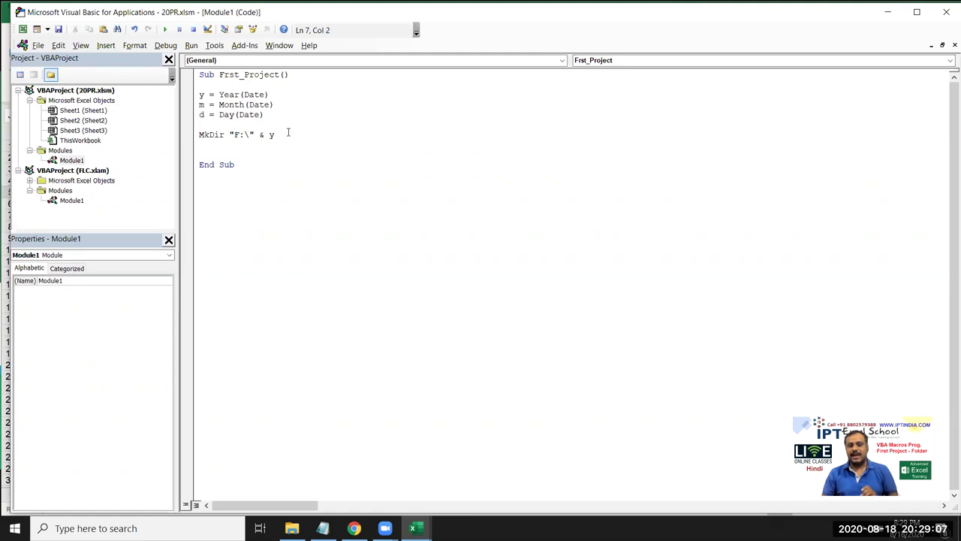
{"action": "left_click_drag", "start_coordinate": [224, 135], "coordinate": [254, 136]}
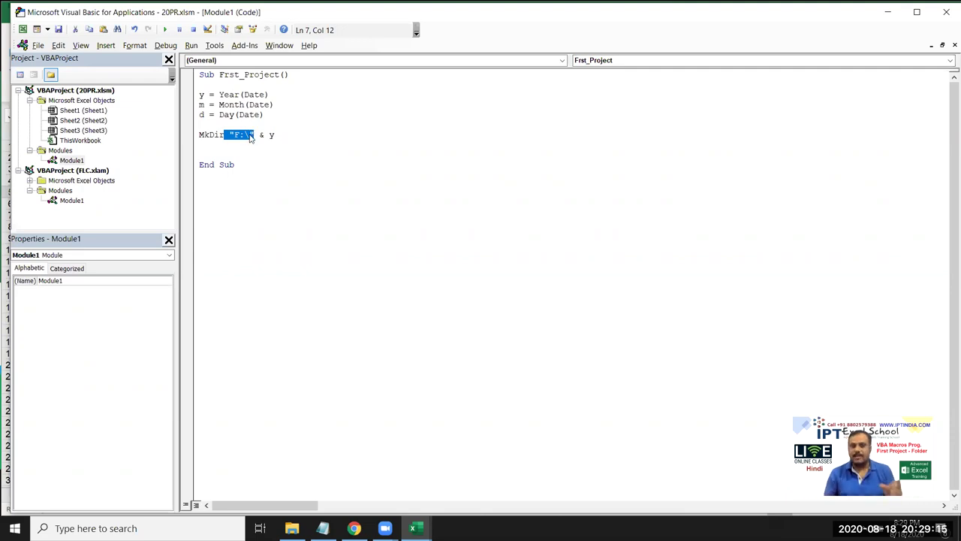
{"action": "left_click", "coordinate": [268, 134]}
{"action": "double_click", "coordinate": [268, 134]}
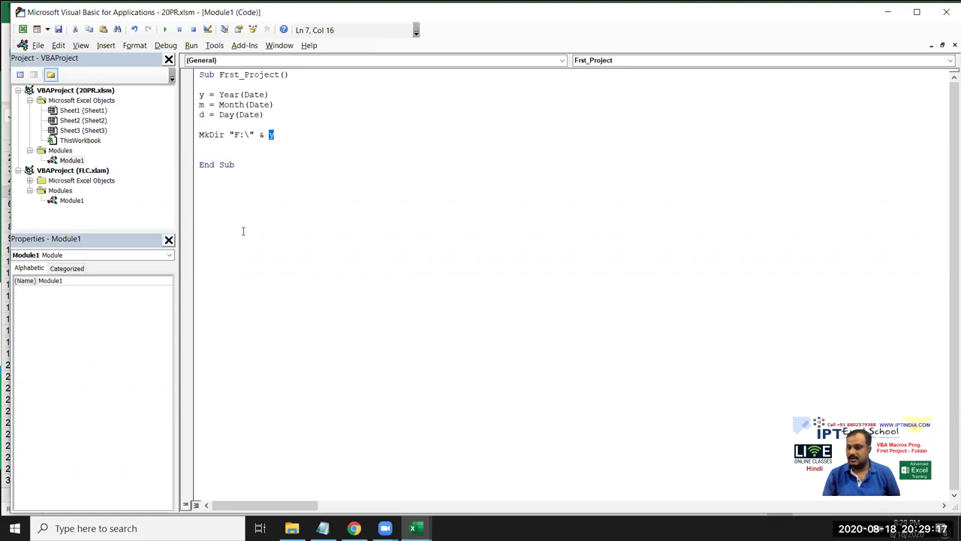
{"action": "left_click", "coordinate": [194, 98]}
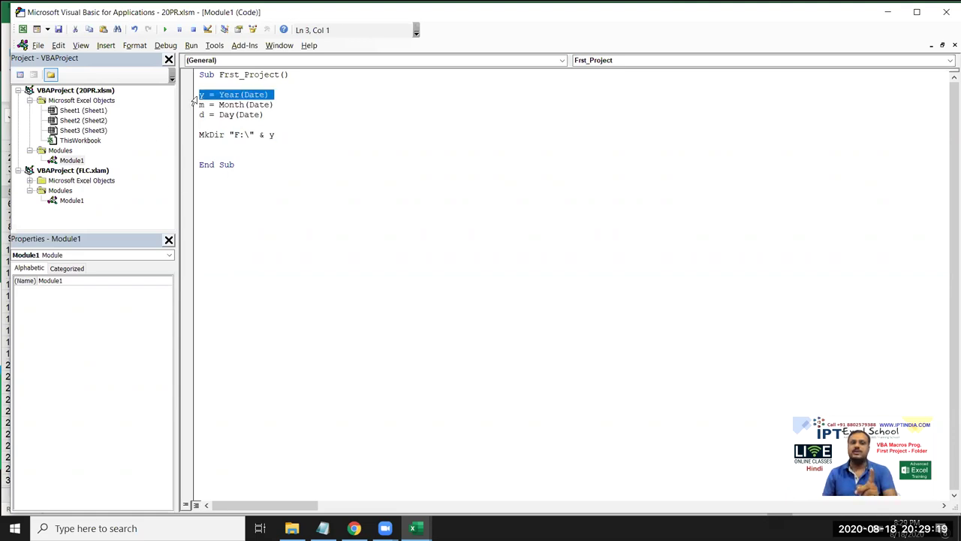
{"action": "left_click", "coordinate": [283, 134]}
Step: Start a second MkDir line with the path "F:\2020 below the first
{"action": "key", "text": "Down"}
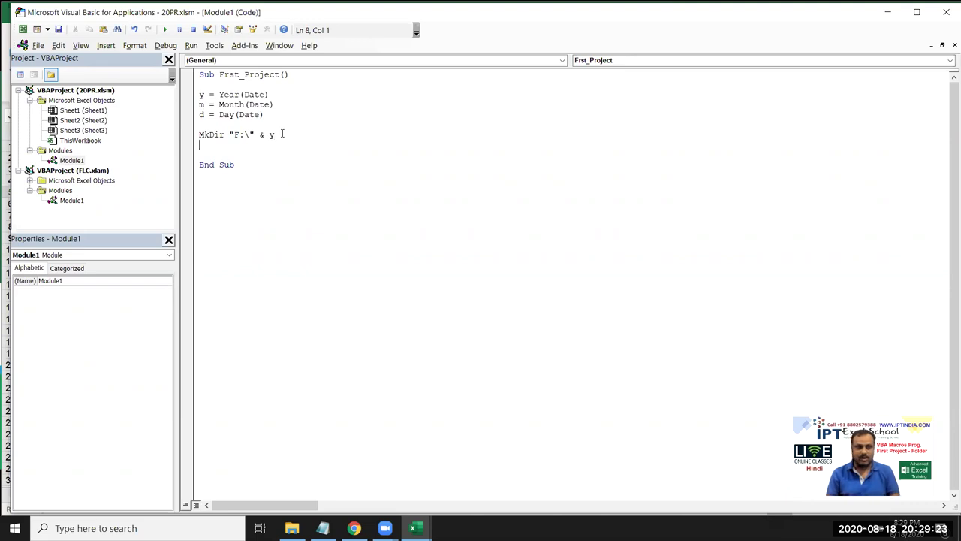
{"action": "key", "text": "Return"}
{"action": "type", "text": "mkdir \"F:\\2020"}
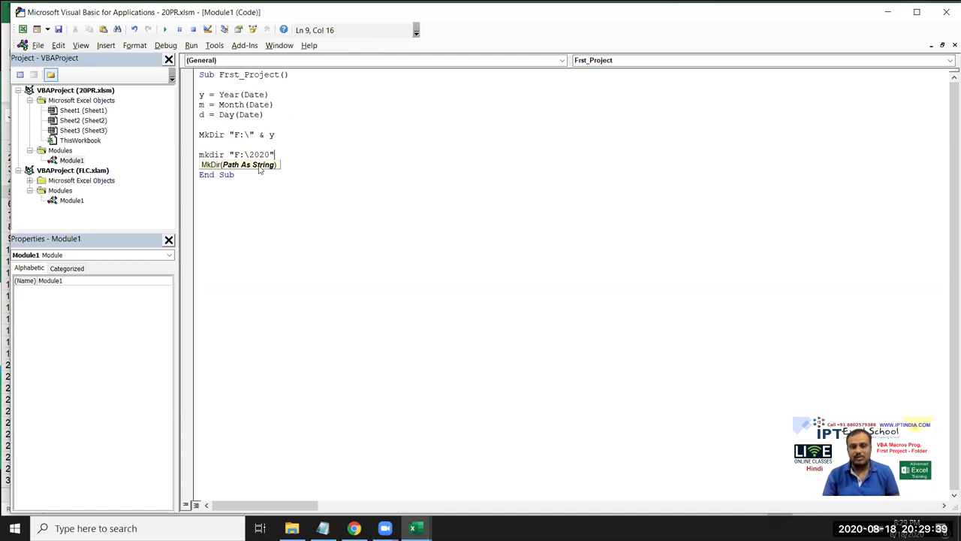
{"action": "key", "text": "alt+Tab"}
{"action": "key", "text": "alt+Tab"}
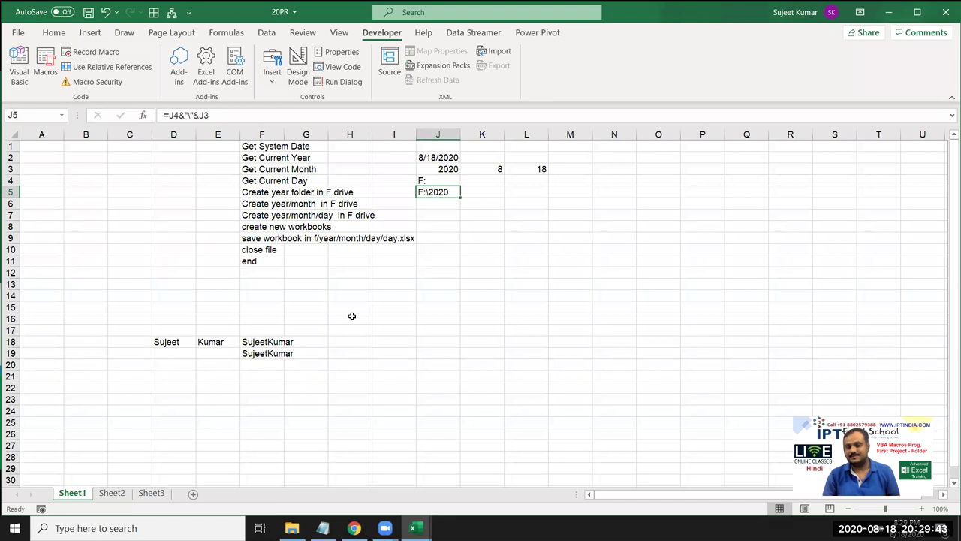
{"action": "key", "text": "alt+Tab"}
{"action": "key", "text": "alt+Tab"}
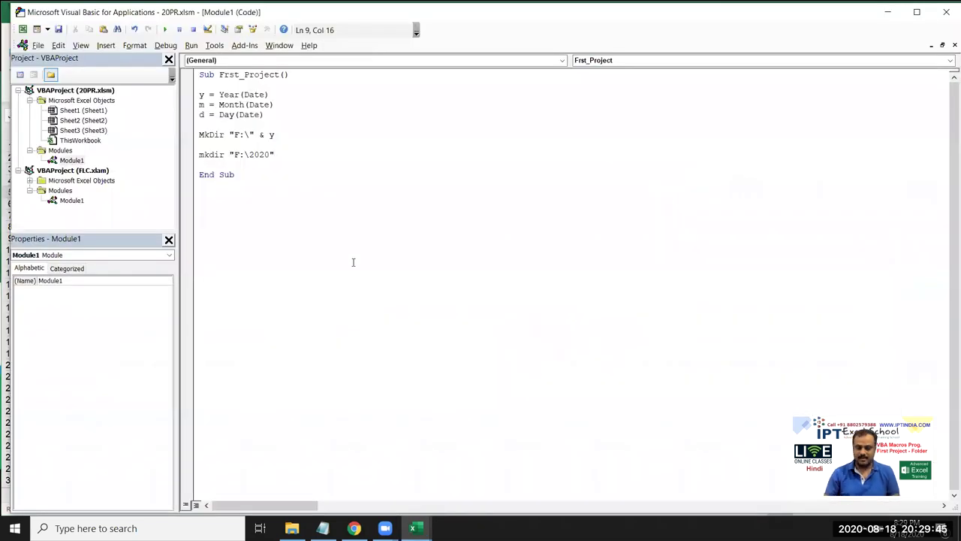
Step: Replace the hard-coded 2020 with \" & y & "\" in the second MkDir path
{"action": "key", "text": "BackSpace"}
{"action": "key", "text": "BackSpace"}
{"action": "key", "text": "BackSpace"}
{"action": "key", "text": "BackSpace"}
{"action": "key", "text": "BackSpace"}
{"action": "key", "text": "BackSpace"}
{"action": "type", "text": "\\"}
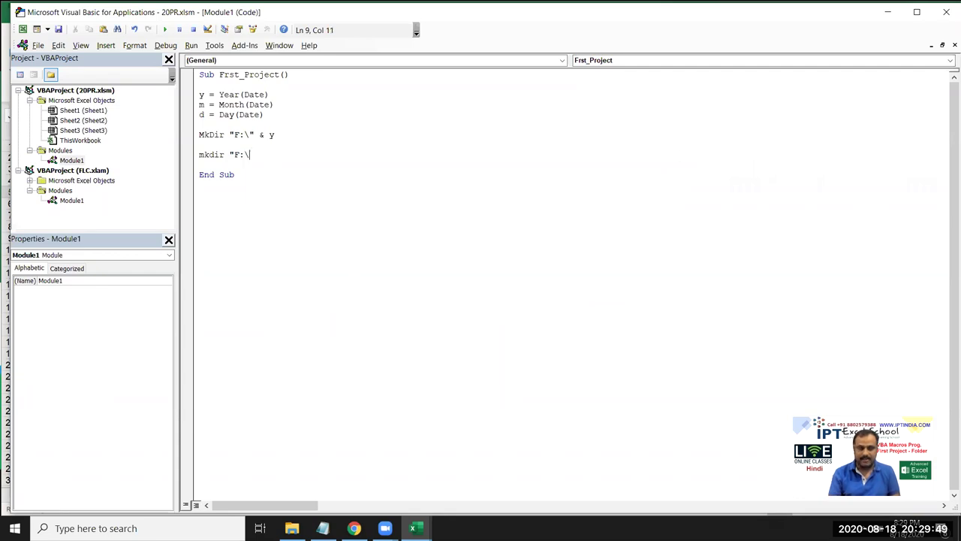
{"action": "type", "text": "\" &"}
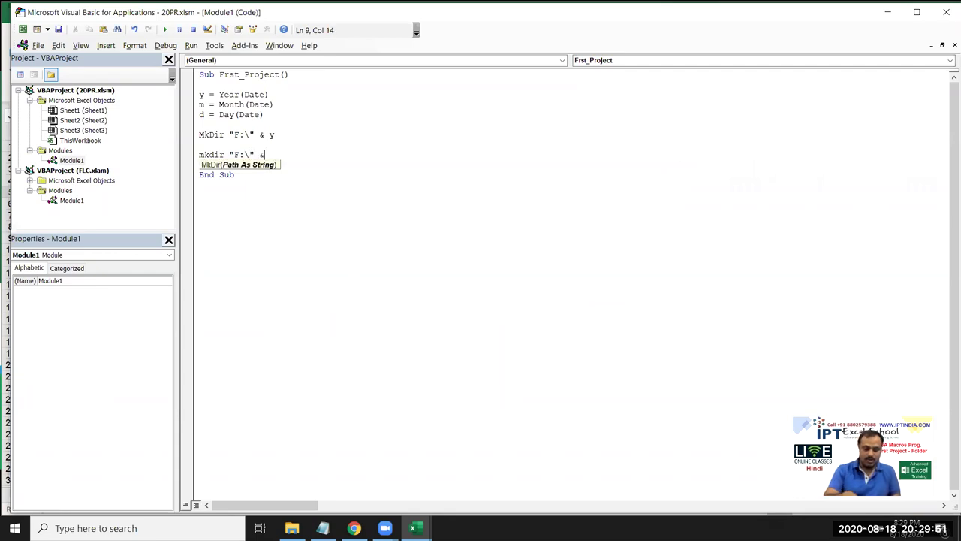
{"action": "type", "text": " y "}
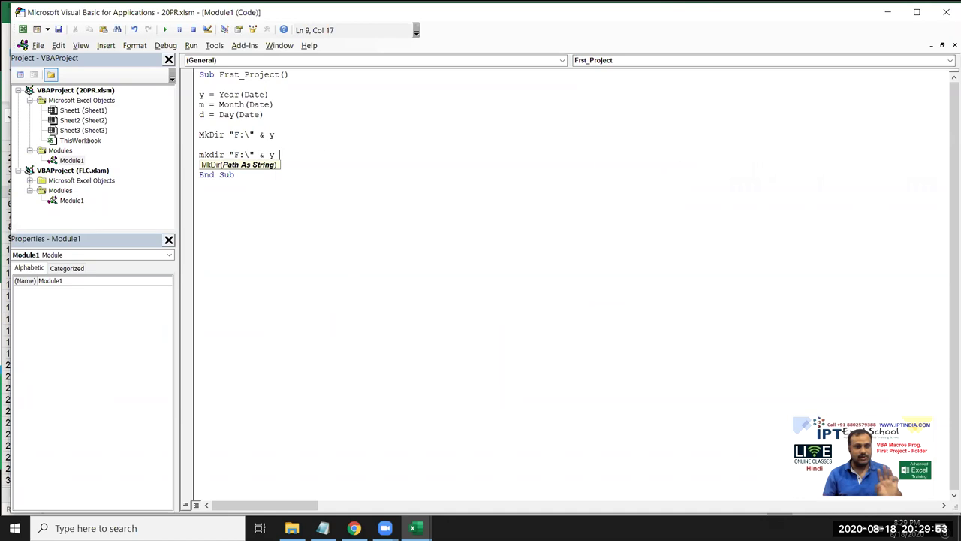
{"action": "type", "text": "& "}
{"action": "type", "text": "\"\\\" m"}
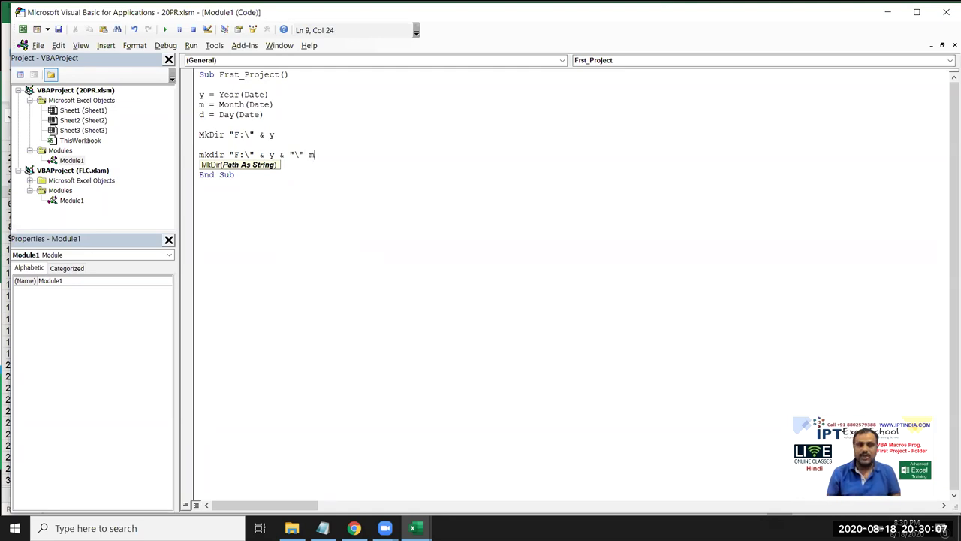
{"action": "left_click", "coordinate": [368, 238]}
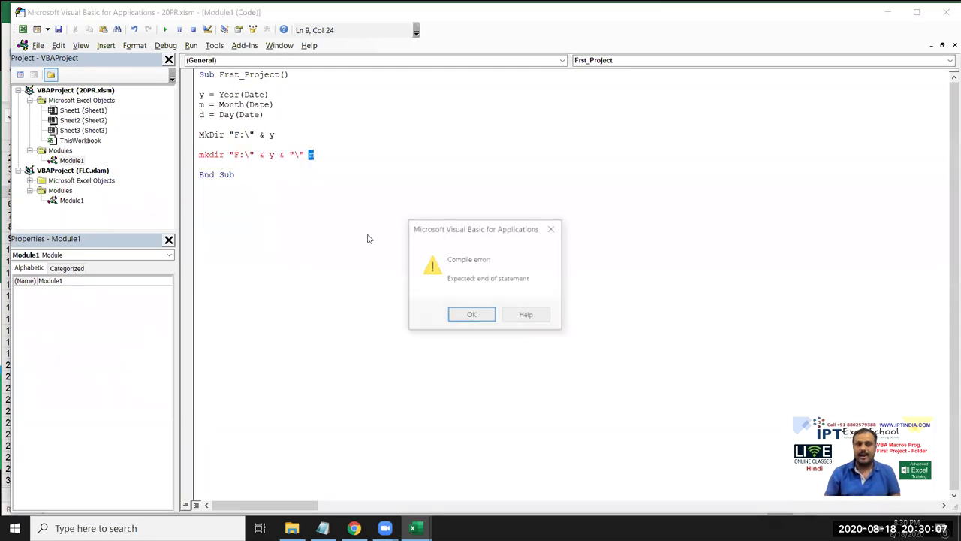
{"action": "key", "text": "Return"}
Step: Fix the stray m so the line reads MkDir "F:\" & y & "\" & m
{"action": "key", "text": "BackSpace"}
{"action": "type", "text": "&"}
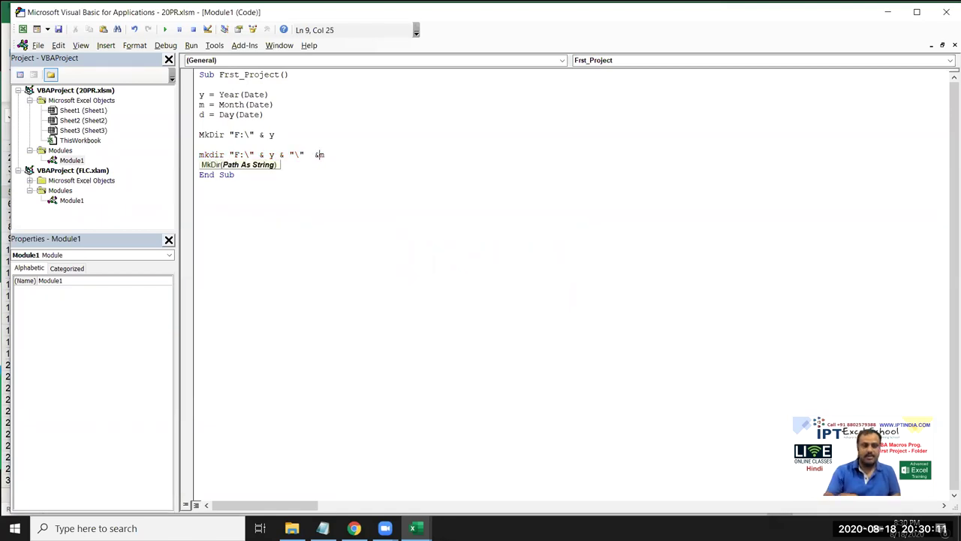
{"action": "key", "text": "Return"}
{"action": "key", "text": "Return"}
{"action": "key", "text": "Delete"}
{"action": "key", "text": "Down"}
{"action": "key", "text": "alt+F11"}
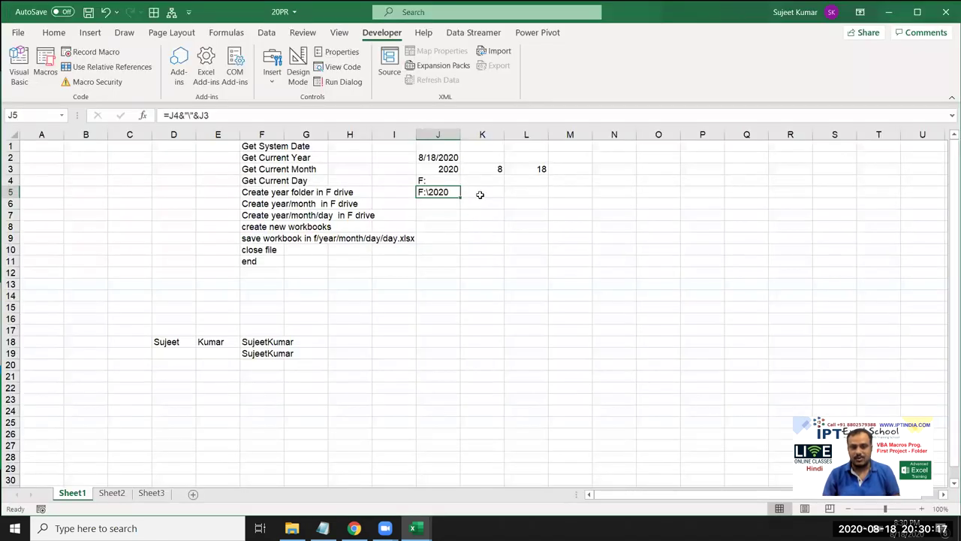
Step: Enter =J5&"\"&K3 in K5 to show F:\2020\8
{"action": "left_click", "coordinate": [481, 193]}
{"action": "type", "text": "="}
{"action": "key", "text": "Left"}
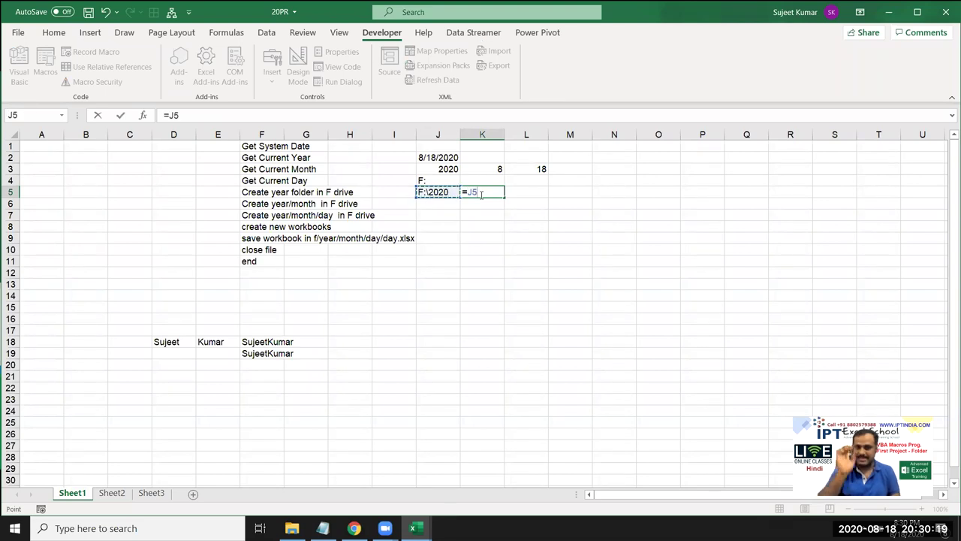
{"action": "type", "text": "&\"\\\""}
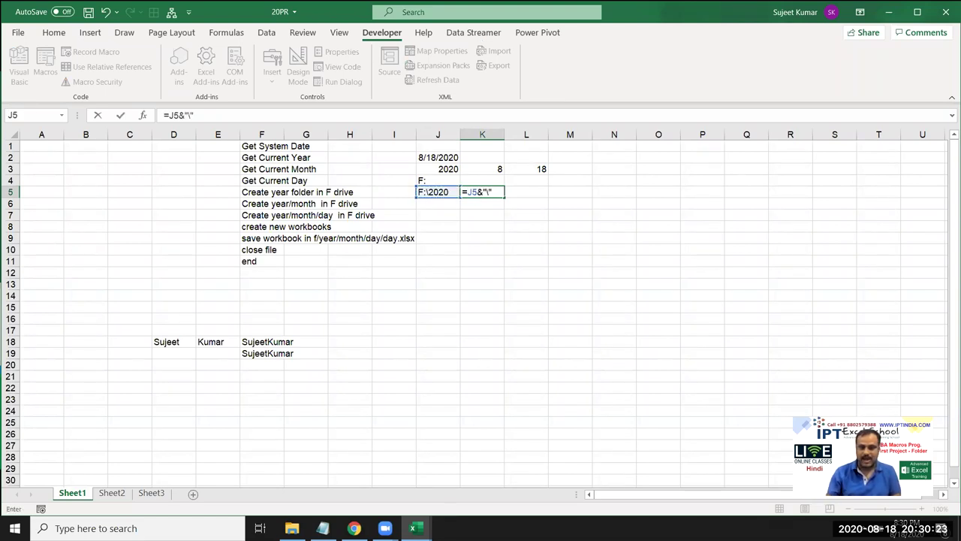
{"action": "type", "text": "&"}
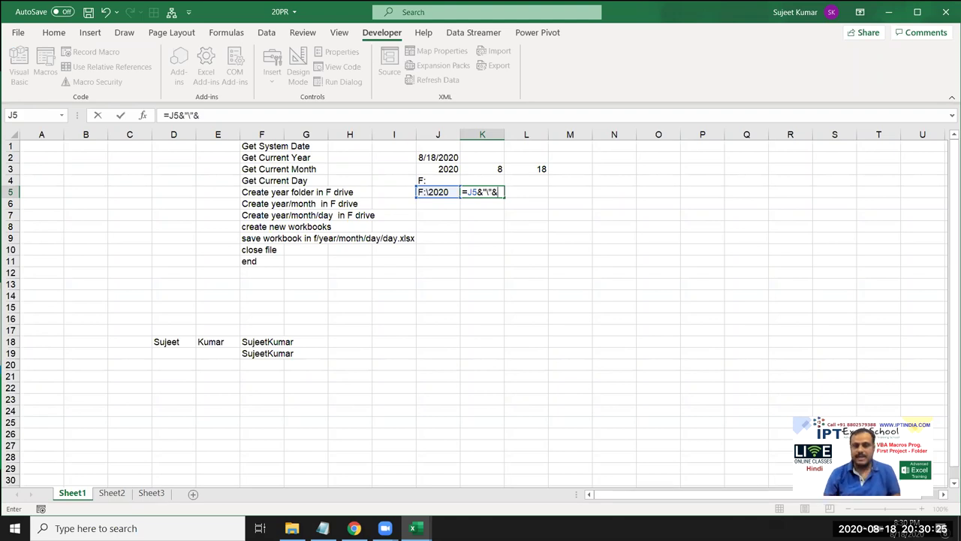
{"action": "left_click", "coordinate": [488, 169]}
{"action": "key", "text": "Return"}
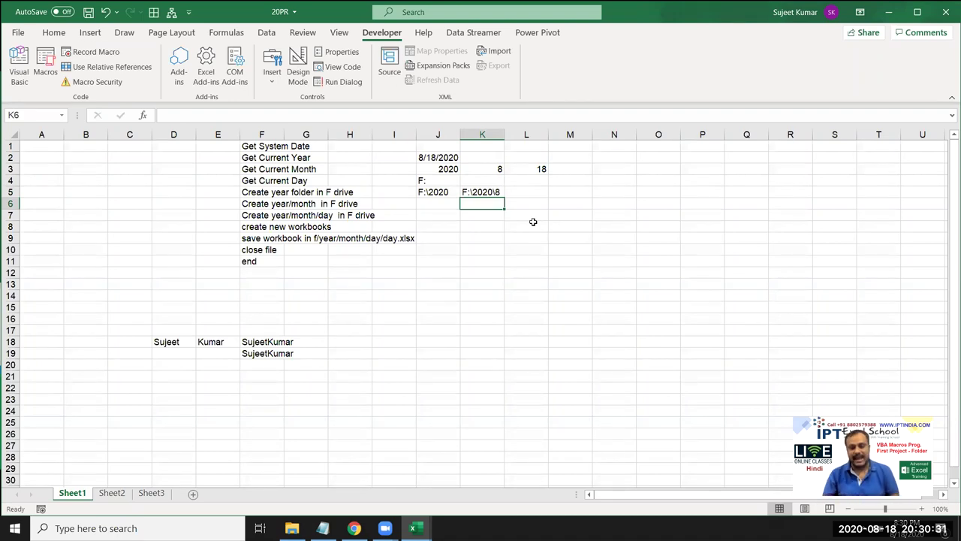
Step: Delete the blank line between the two MkDir statements in the macro
{"action": "key", "text": "alt+F11"}
{"action": "left_click", "coordinate": [229, 155]}
{"action": "key", "text": "Up"}
{"action": "key", "text": "Delete"}
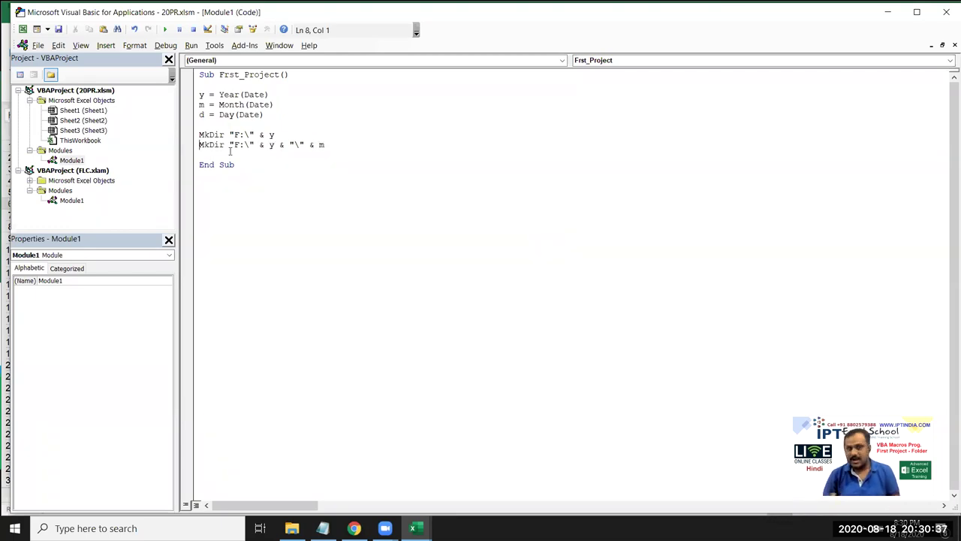
Step: Duplicate the second MkDir line and append & "\" & d for the day folder
{"action": "left_click_drag", "start_coordinate": [275, 134], "coordinate": [174, 120]}
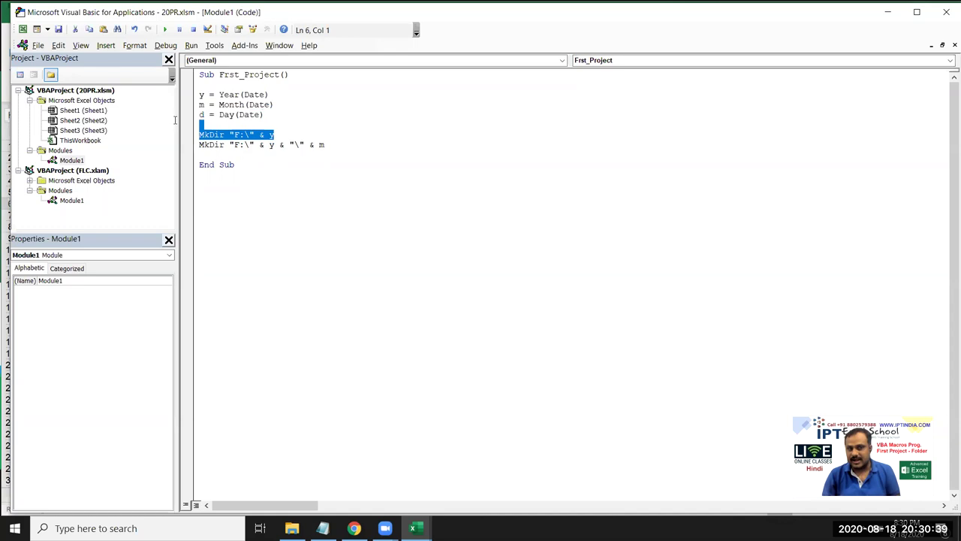
{"action": "left_click_drag", "start_coordinate": [275, 145], "coordinate": [259, 144]}
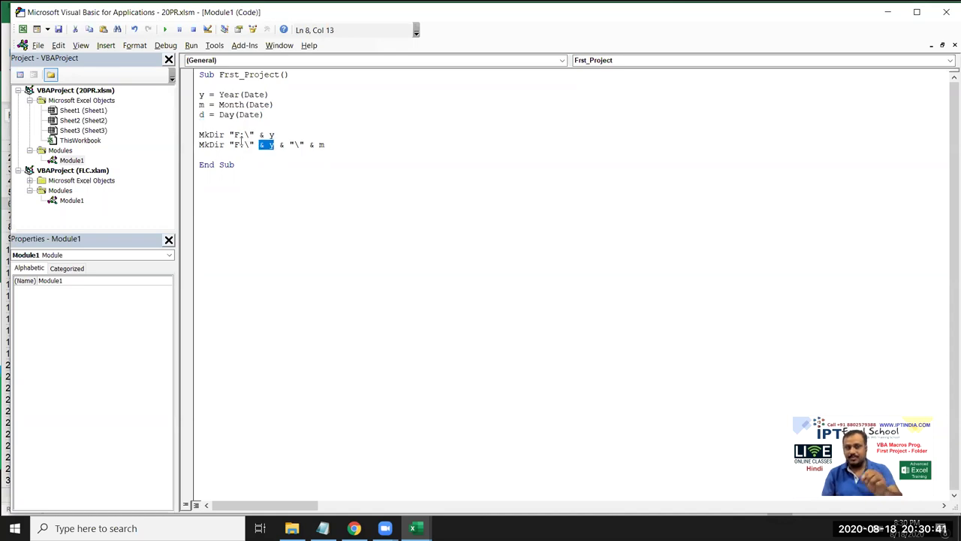
{"action": "left_click_drag", "start_coordinate": [328, 144], "coordinate": [197, 142]}
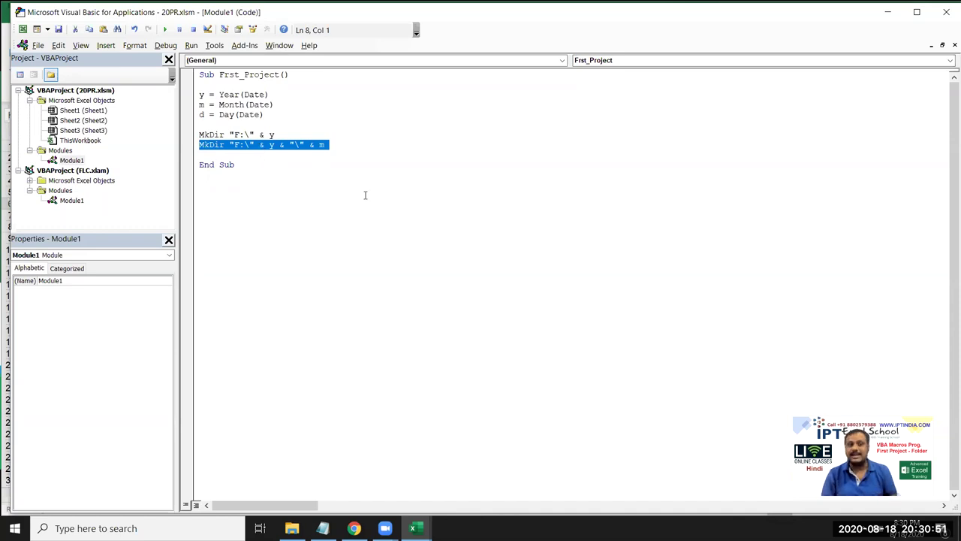
{"action": "key", "text": "Left"}
{"action": "key", "text": "shift+Down"}
{"action": "key", "text": "Right"}
{"action": "key", "text": "shift+Down"}
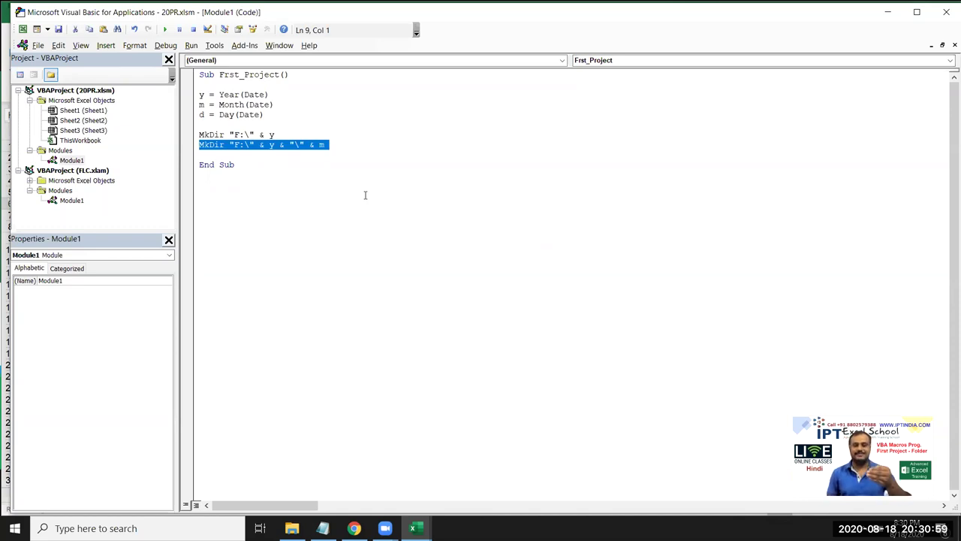
{"action": "key", "text": "Right"}
{"action": "key", "text": "ctrl+v"}
{"action": "left_click", "coordinate": [347, 157]}
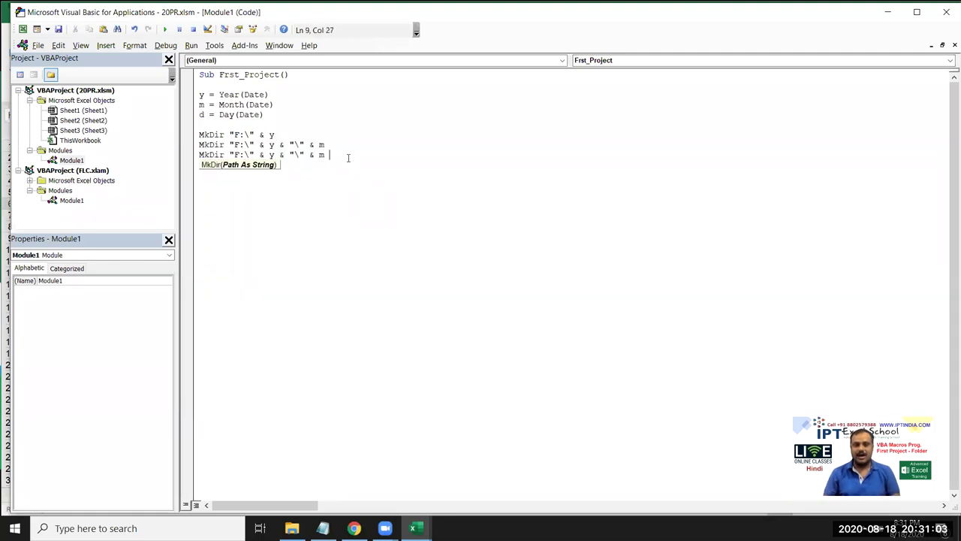
{"action": "type", "text": "& \"\\\" &"}
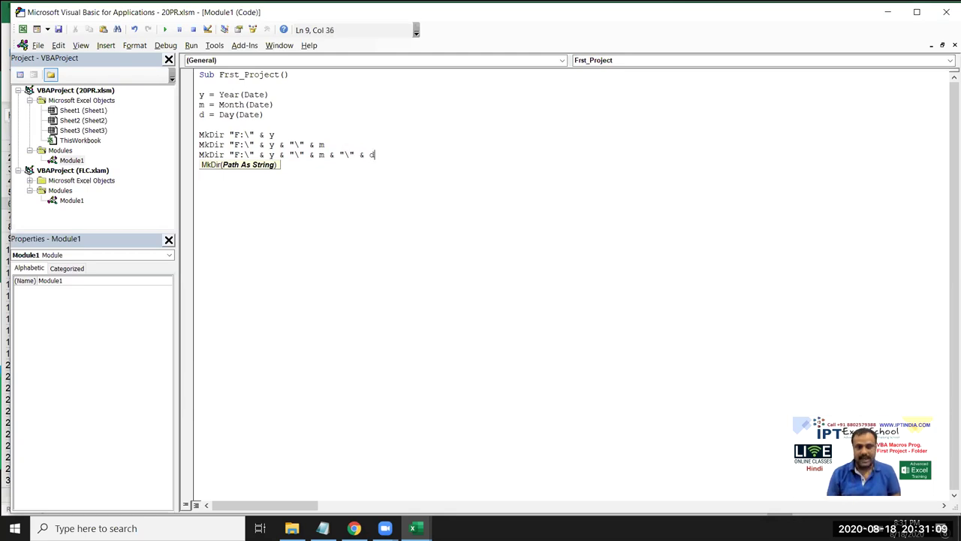
{"action": "key", "text": "Down"}
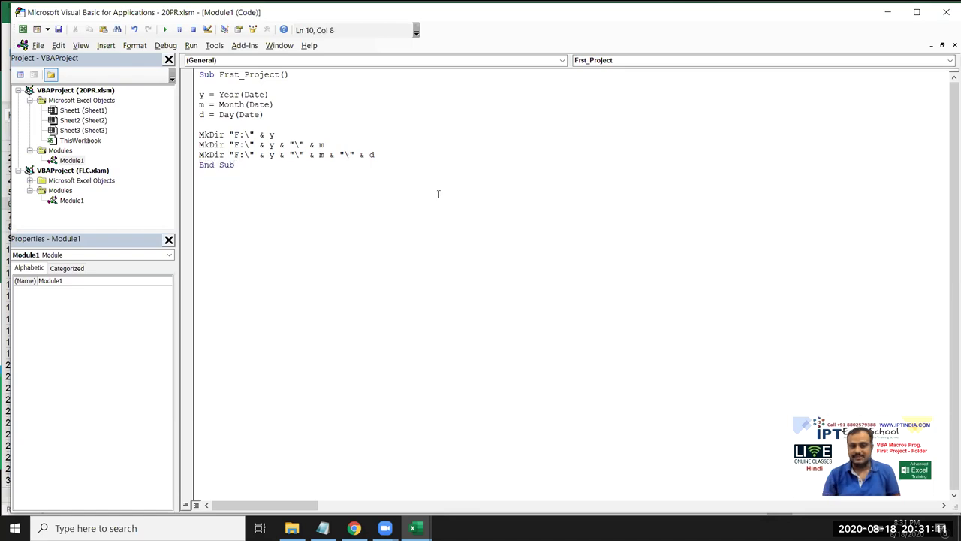
Step: Enter =K5&"\"&L3 in L5 to show F:\2020\8\18
{"action": "key", "text": "alt+F11"}
{"action": "left_click", "coordinate": [537, 194]}
{"action": "type", "text": "="}
{"action": "key", "text": "Left"}
{"action": "type", "text": "&"}
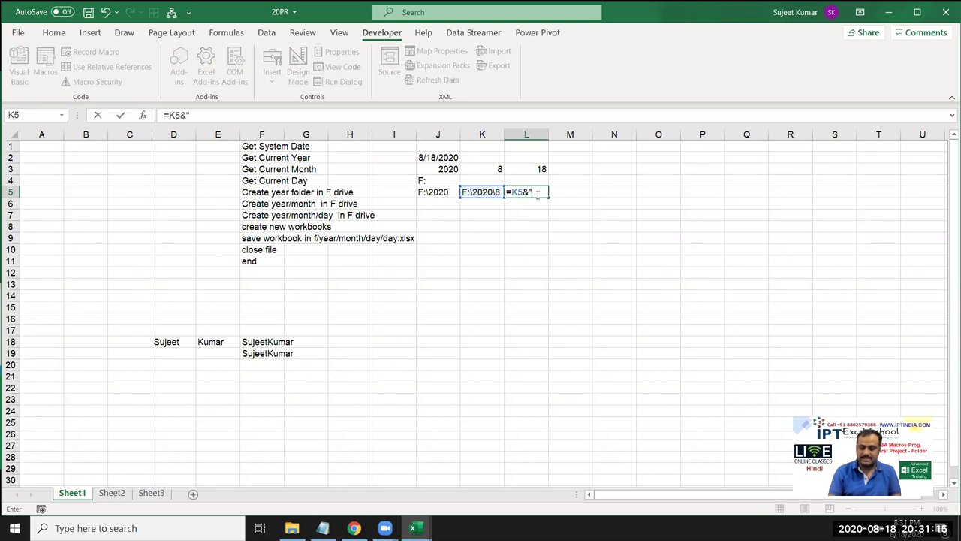
{"action": "type", "text": "&"}
{"action": "key", "text": "Up"}
{"action": "key", "text": "Up"}
{"action": "key", "text": "Return"}
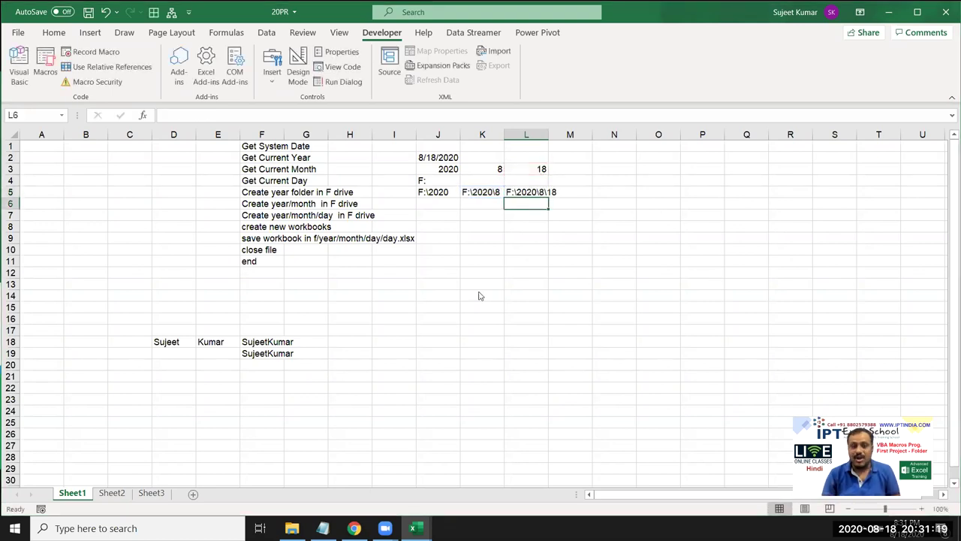
{"action": "key", "text": "alt+F11"}
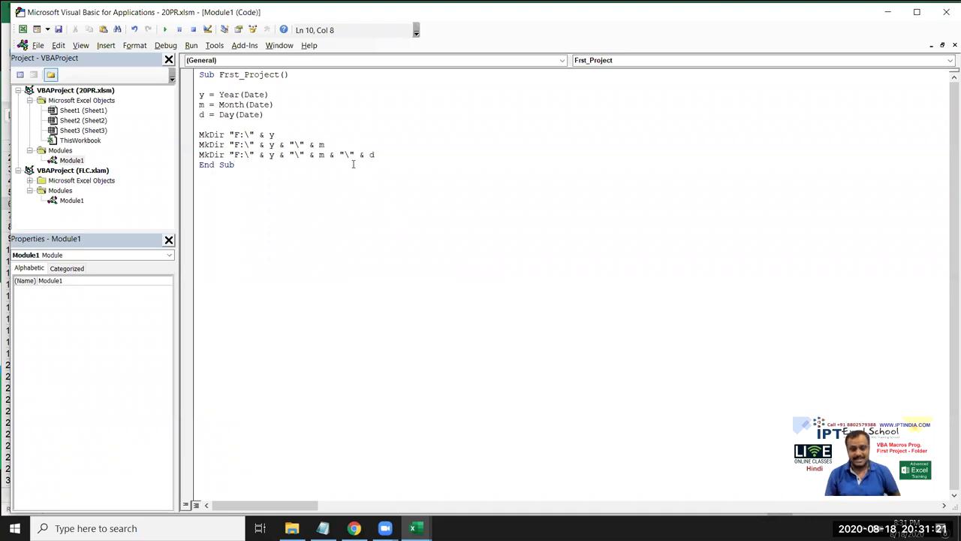
{"action": "left_click", "coordinate": [292, 528]}
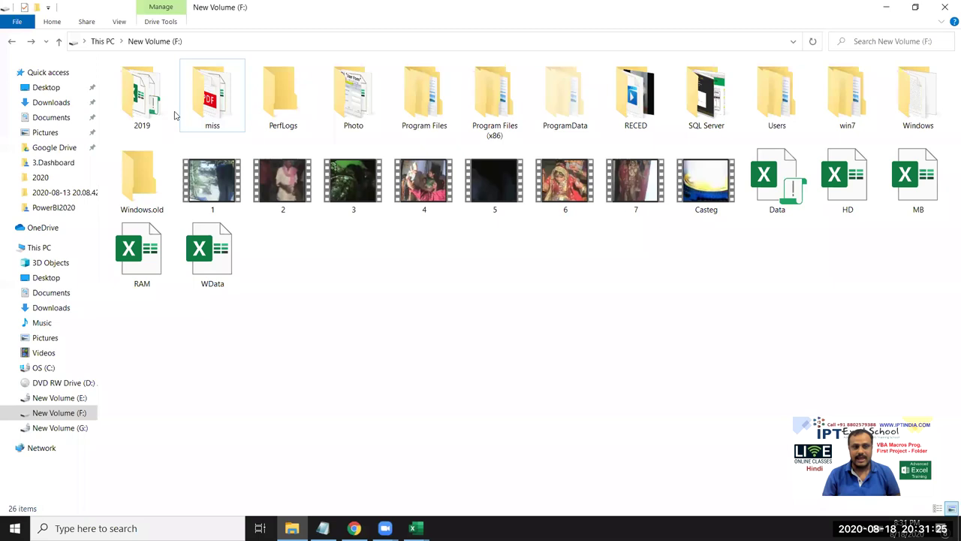
{"action": "double_click", "coordinate": [161, 112]}
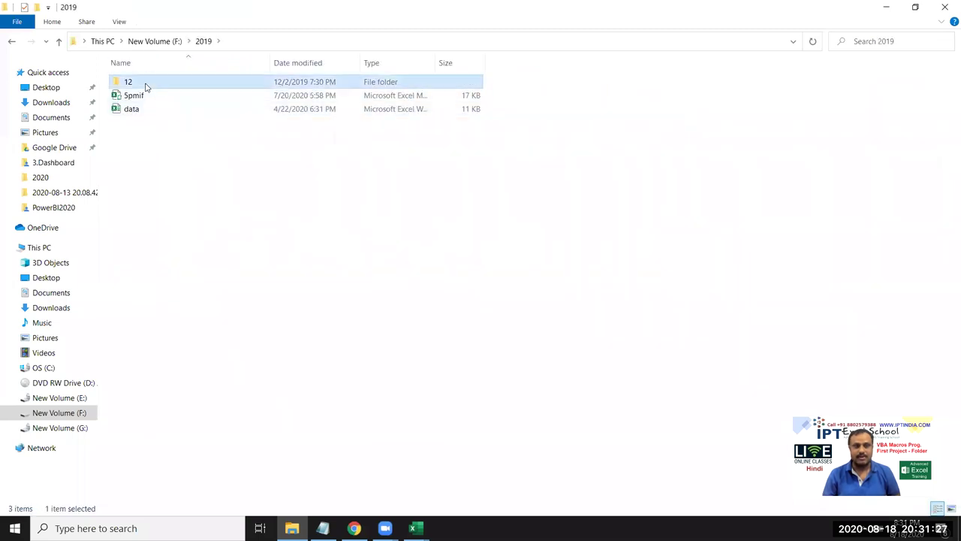
{"action": "double_click", "coordinate": [145, 84]}
{"action": "left_click", "coordinate": [254, 43]}
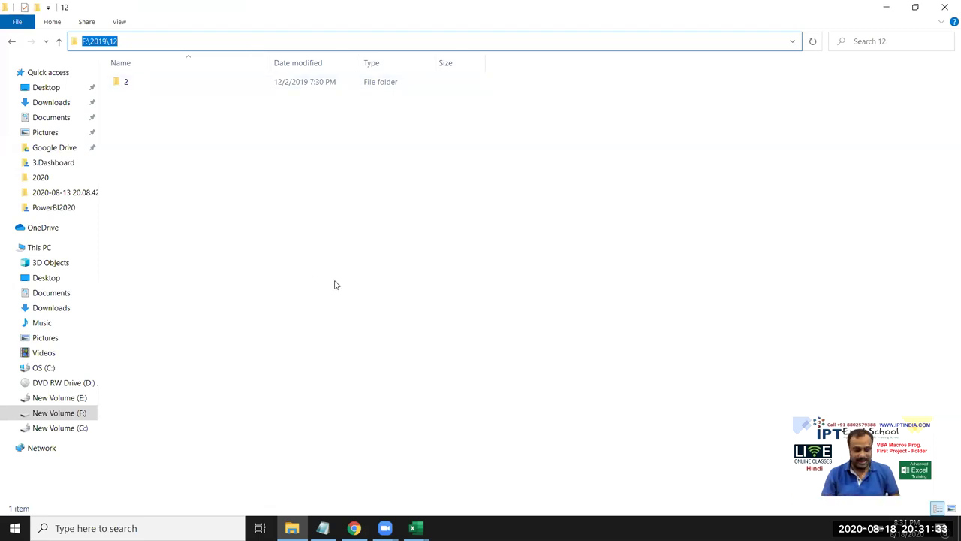
{"action": "key", "text": "alt+Tab"}
{"action": "key", "text": "alt+Tab"}
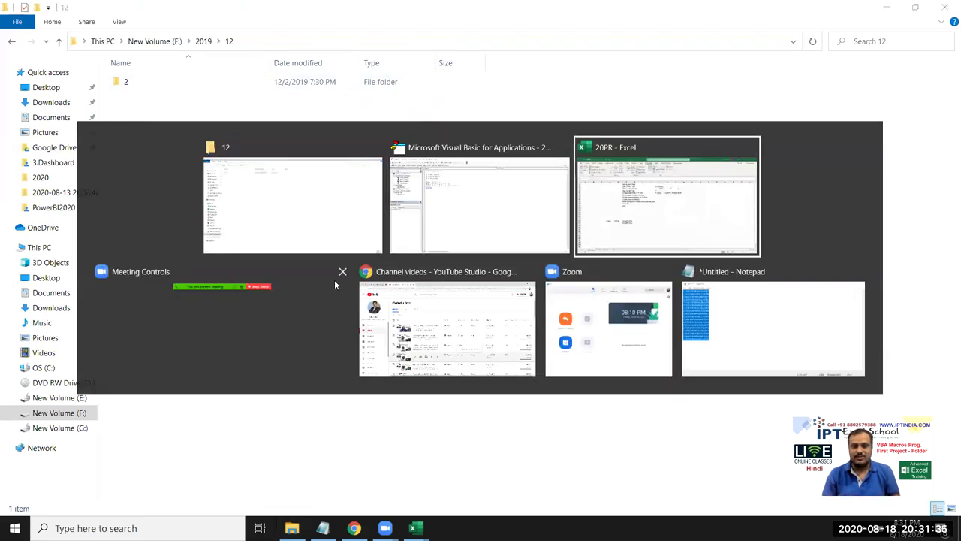
{"action": "key", "text": "alt+shift+Tab"}
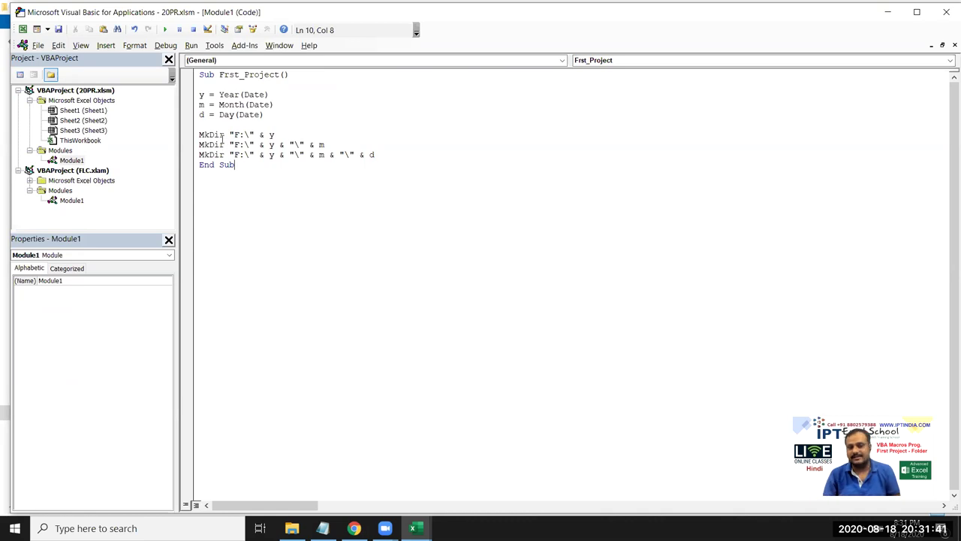
{"action": "double_click", "coordinate": [295, 154]}
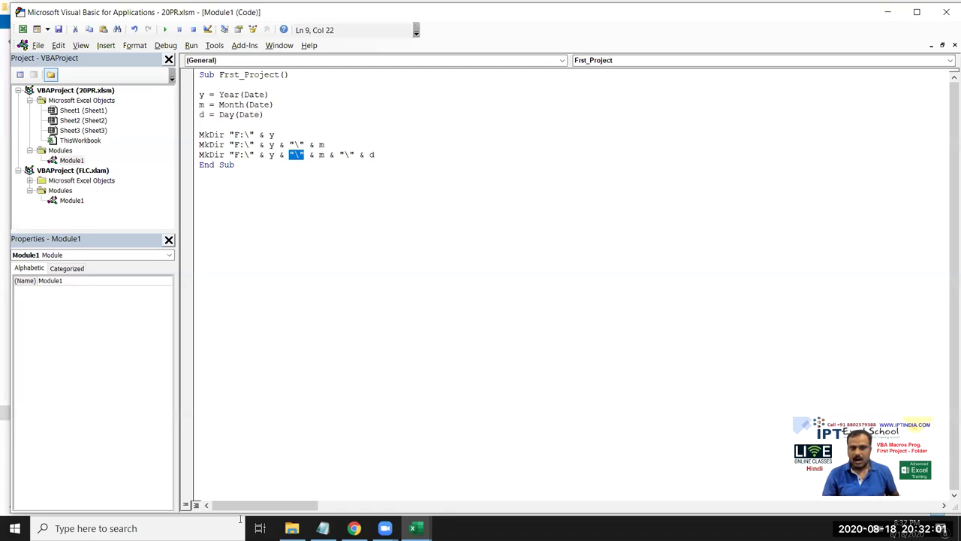
{"action": "key", "text": "alt+F11"}
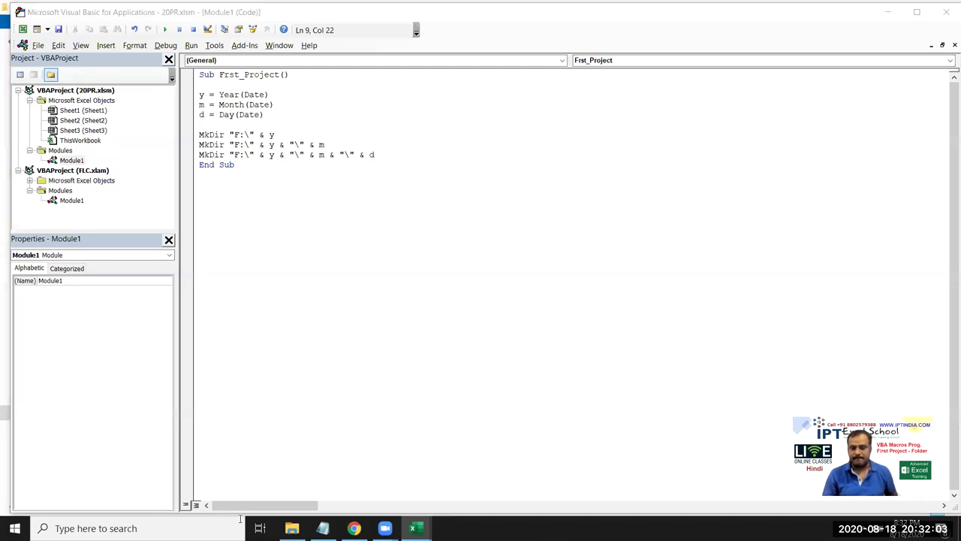
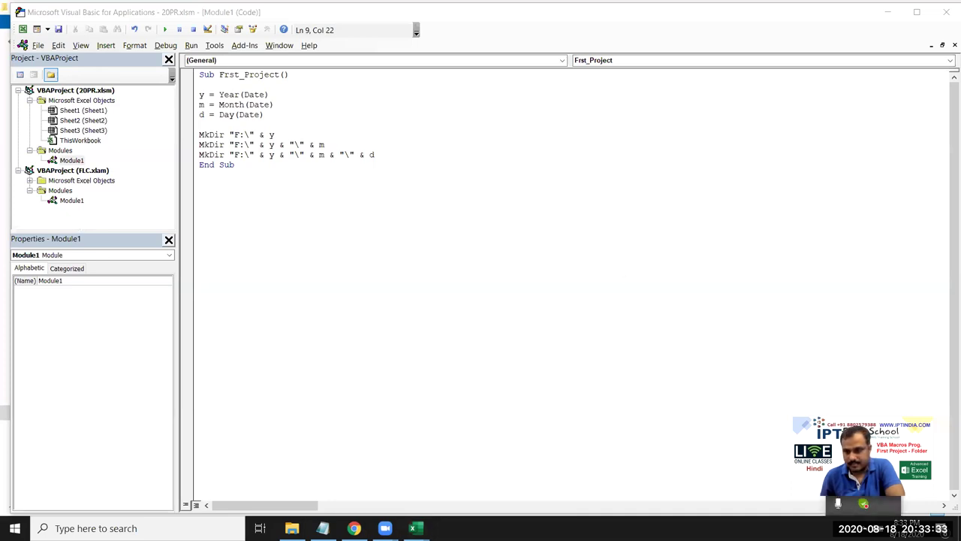
Step: Insert a blank line after the third MkDir line, just above End Sub
{"action": "left_click", "coordinate": [944, 528]}
{"action": "scroll", "coordinate": [894, 503], "scroll_direction": "up", "scroll_amount": 10}
{"action": "scroll", "coordinate": [942, 503], "scroll_direction": "up", "scroll_amount": 2}
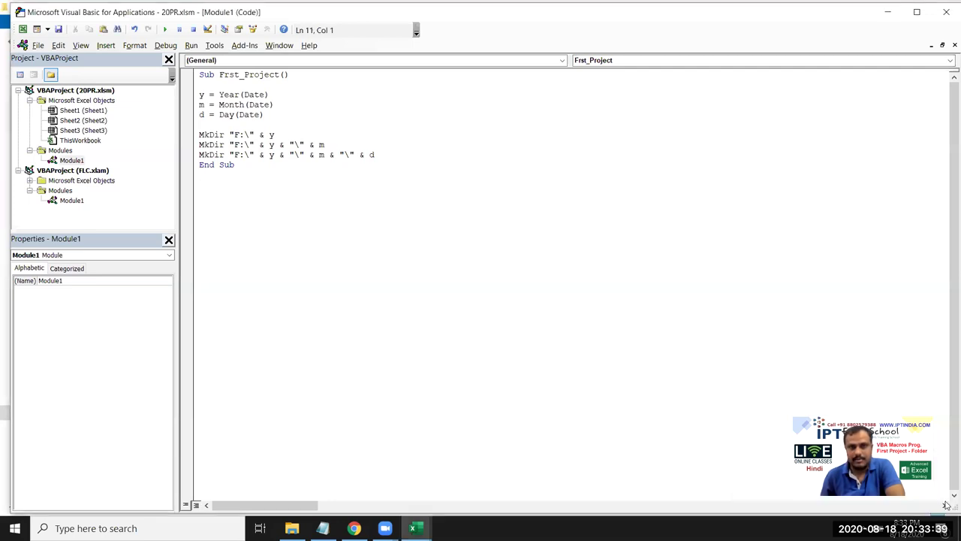
{"action": "left_click", "coordinate": [946, 504]}
{"action": "left_click", "coordinate": [379, 155]}
{"action": "key", "text": "Return"}
{"action": "key", "text": "Return"}
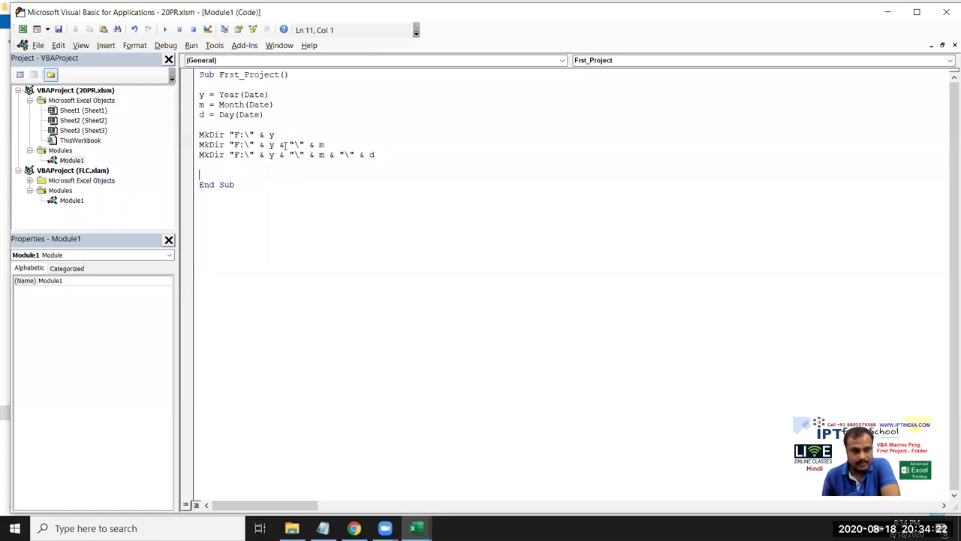
Step: Highlight the month, path expression and drive parts of the second MkDir line
{"action": "left_click_drag", "start_coordinate": [325, 145], "coordinate": [289, 144]}
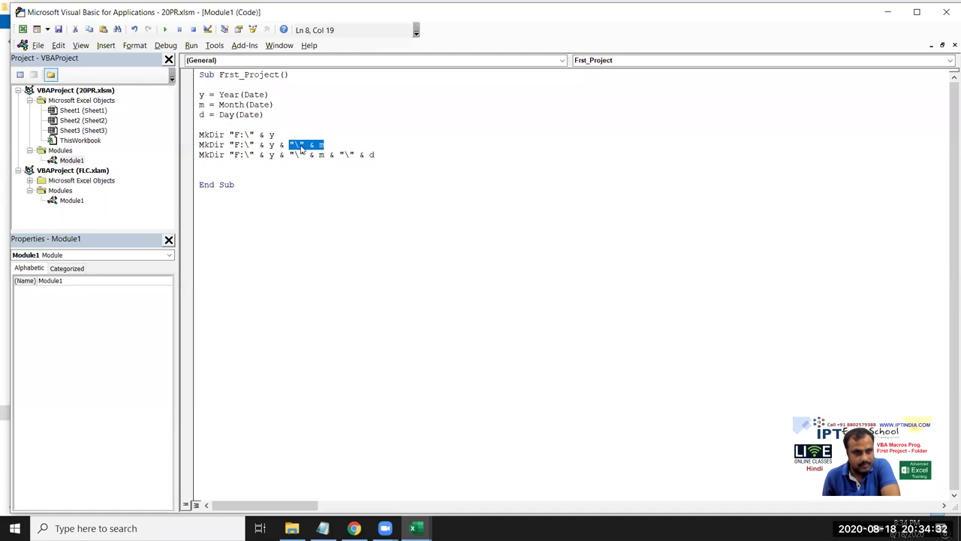
{"action": "left_click", "coordinate": [288, 171]}
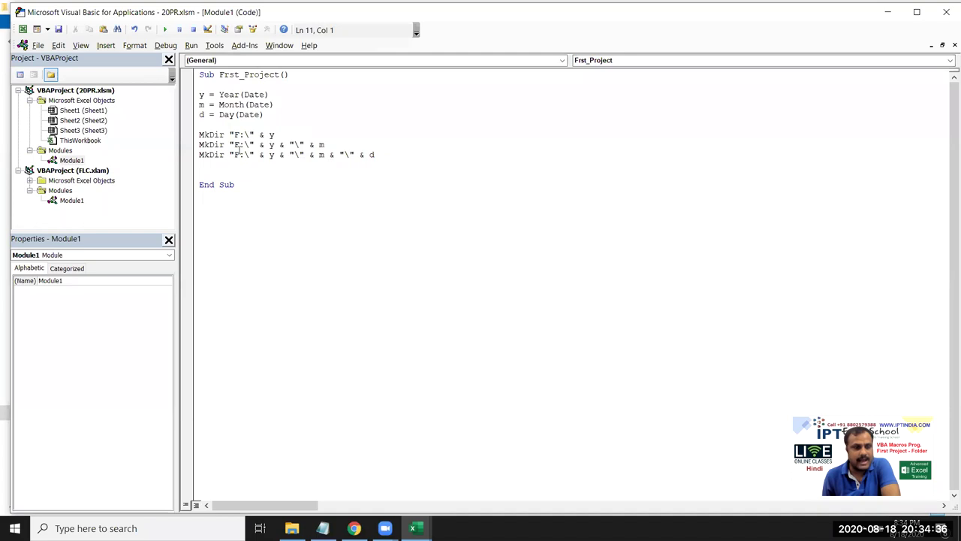
{"action": "left_click_drag", "start_coordinate": [229, 144], "coordinate": [316, 154]}
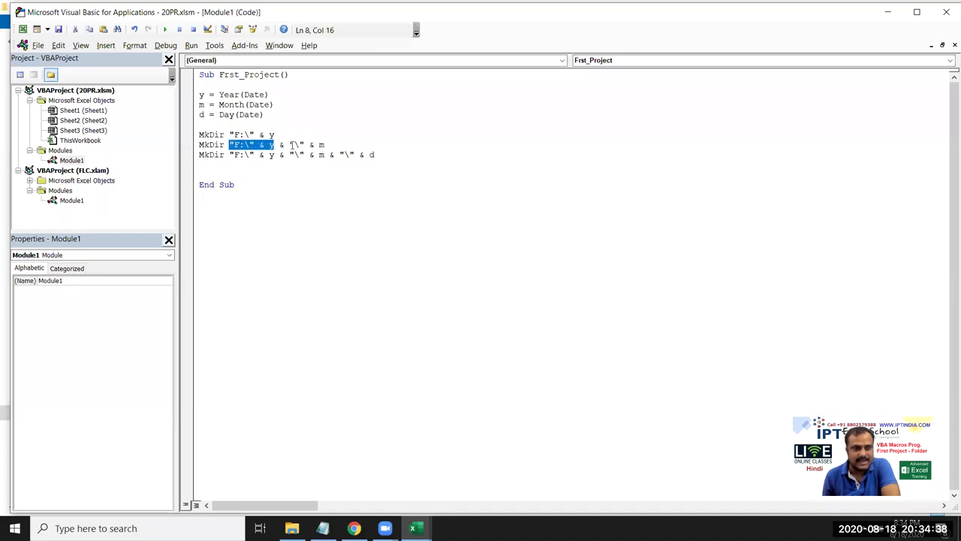
{"action": "left_click", "coordinate": [316, 153]}
{"action": "left_click", "coordinate": [236, 145]}
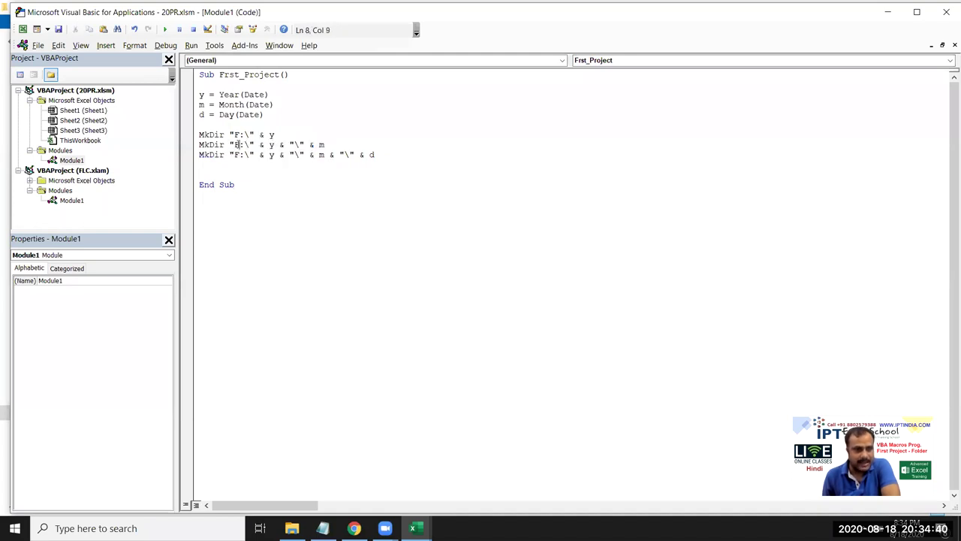
{"action": "left_click_drag", "start_coordinate": [239, 144], "coordinate": [254, 144]}
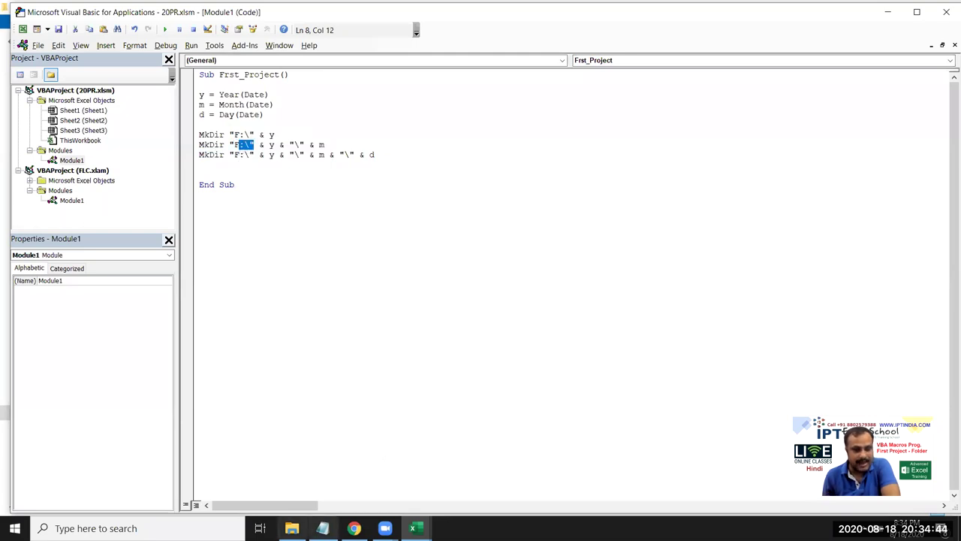
Step: Check the F:\2019\12 folder path in File Explorer, then return to the code
{"action": "left_click", "coordinate": [291, 528]}
{"action": "left_click", "coordinate": [310, 41]}
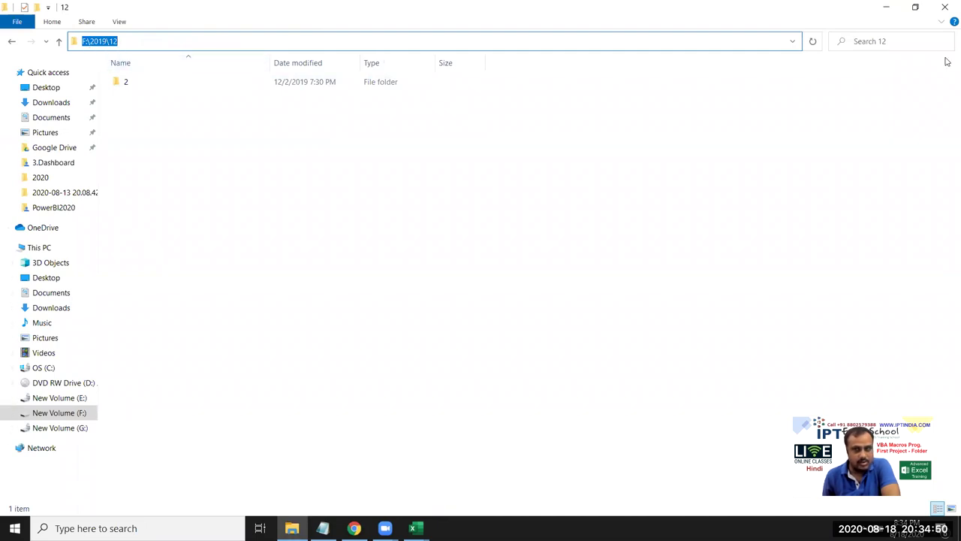
{"action": "left_click", "coordinate": [945, 6]}
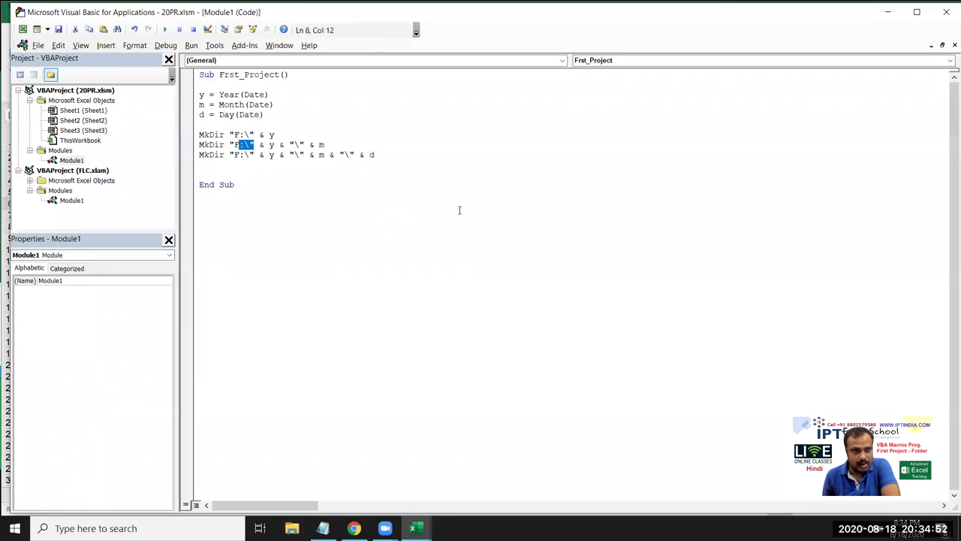
Step: Highlight the backslash day separator and the y variable in the third MkDir line
{"action": "left_click", "coordinate": [283, 134]}
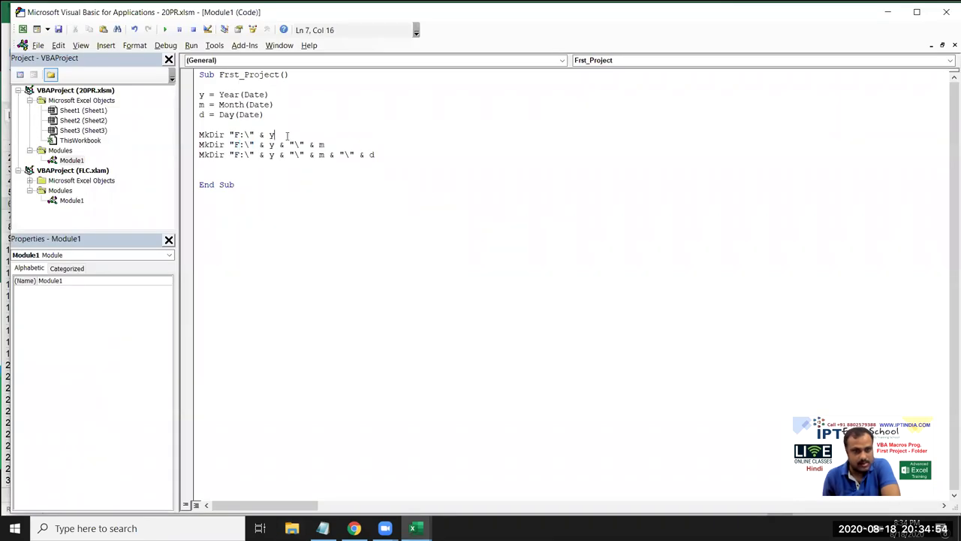
{"action": "left_click", "coordinate": [294, 144]}
{"action": "left_click", "coordinate": [309, 154]}
{"action": "left_click", "coordinate": [344, 155]}
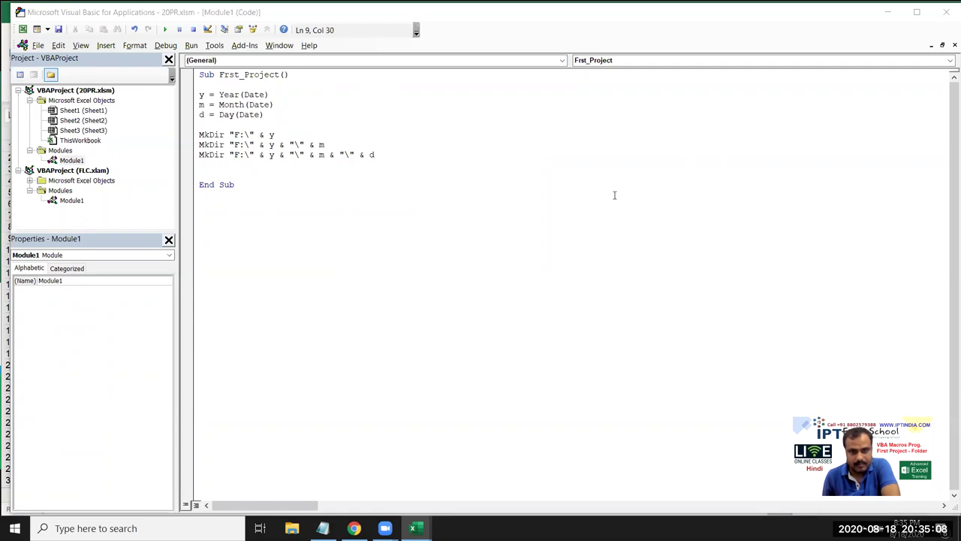
{"action": "double_click", "coordinate": [344, 155]}
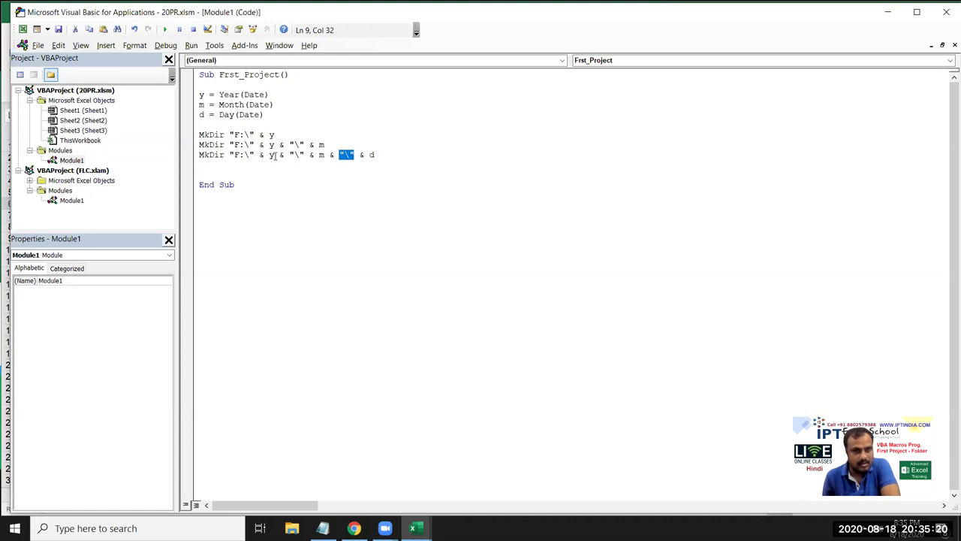
{"action": "double_click", "coordinate": [272, 155]}
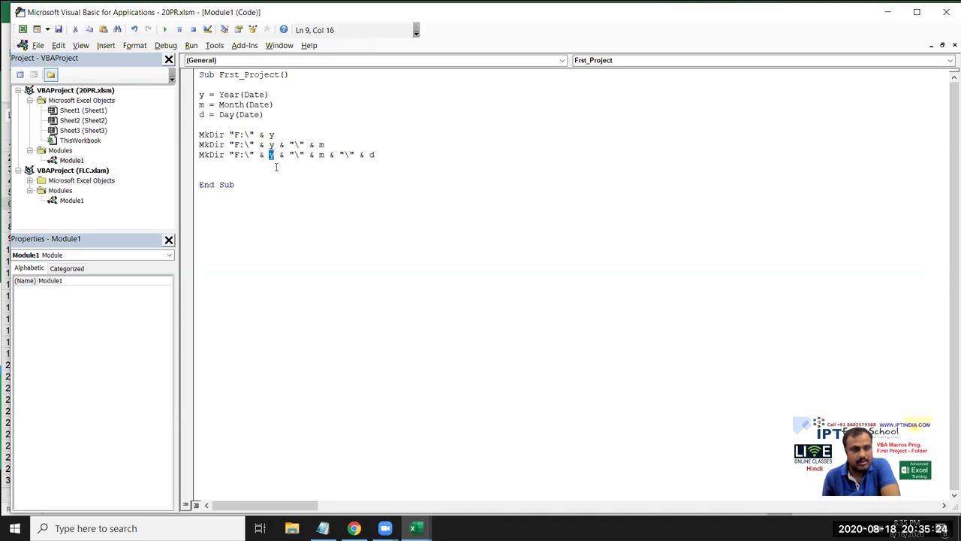
Step: Add the comment 'F:\2020 to the first MkDir line and 'F:\2020\ to the second
{"action": "left_click", "coordinate": [278, 135]}
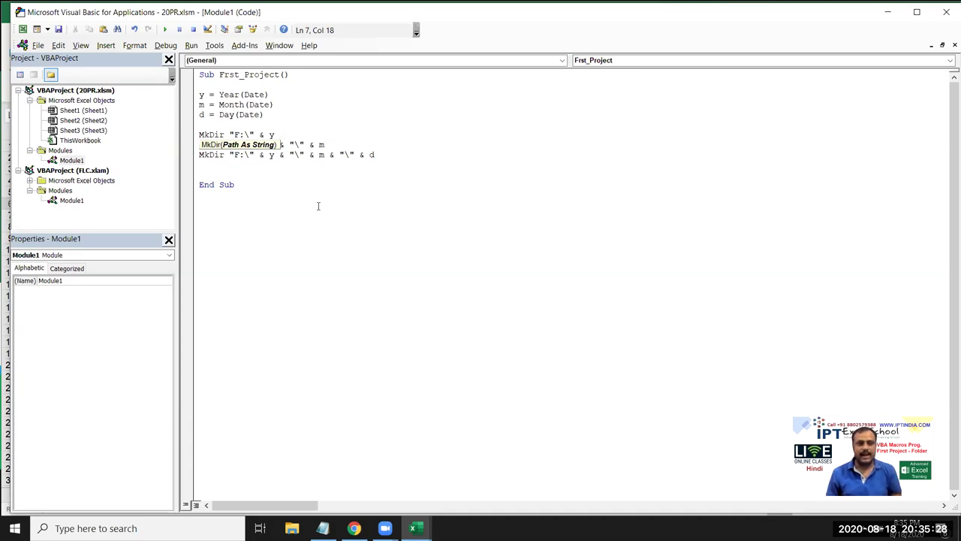
{"action": "type", "text": "'"}
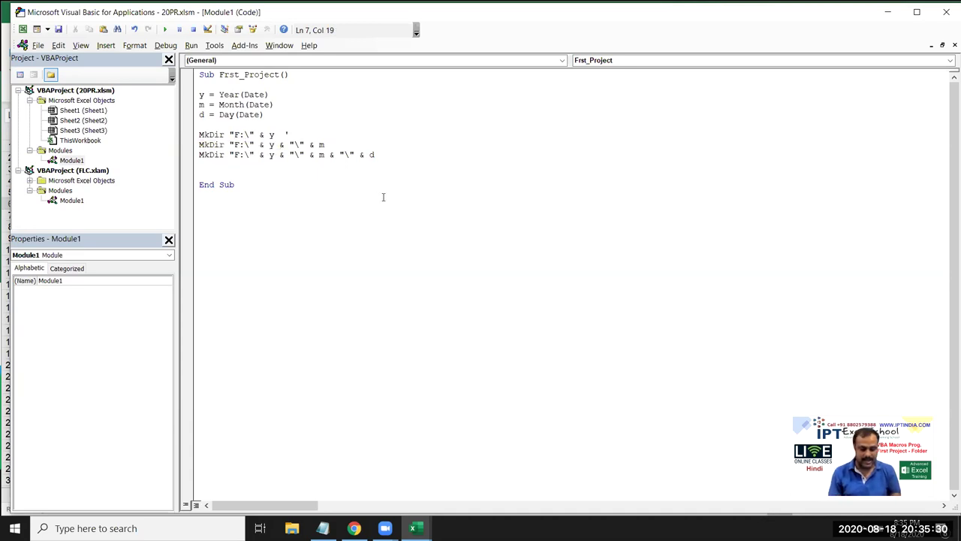
{"action": "type", "text": "F:"}
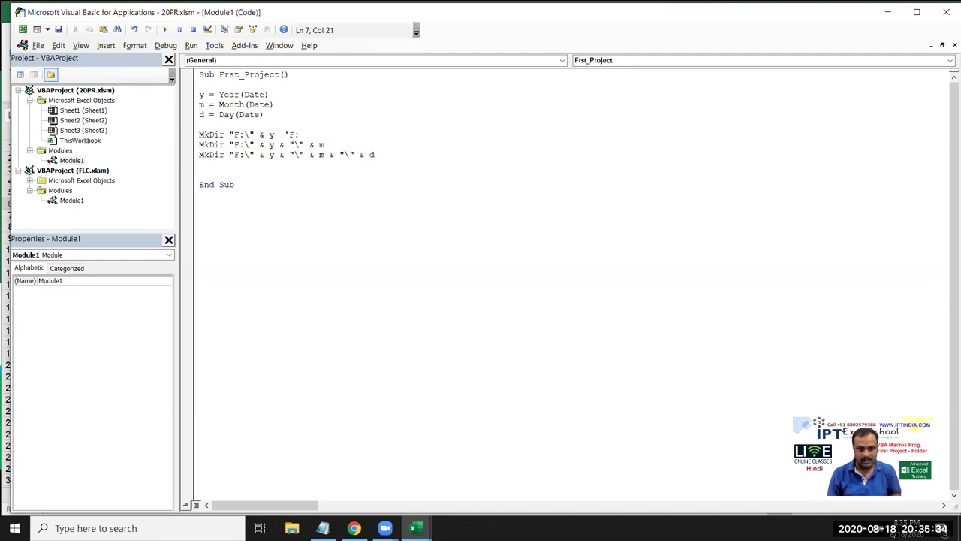
{"action": "type", "text": "/"}
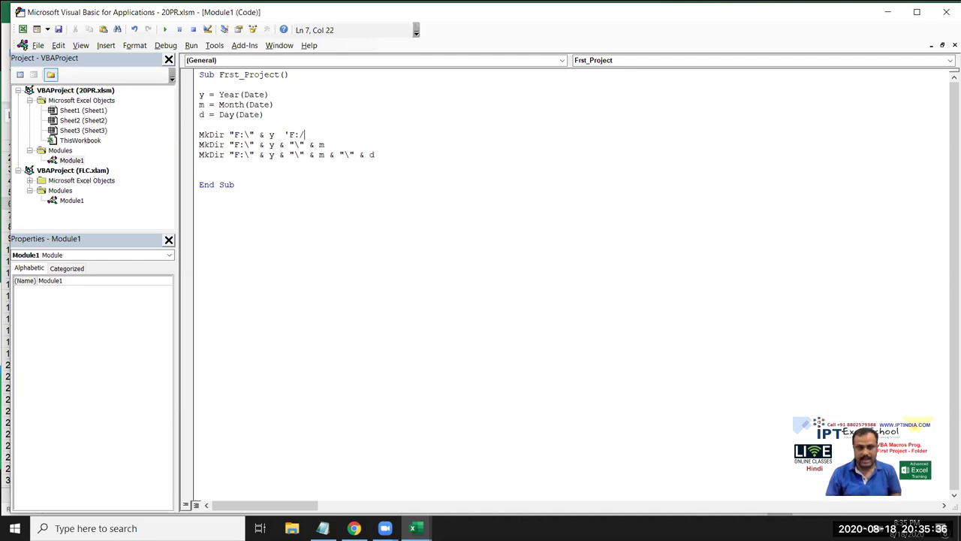
{"action": "type", "text": "\\2020"}
{"action": "left_click_drag", "start_coordinate": [342, 134], "coordinate": [289, 135]}
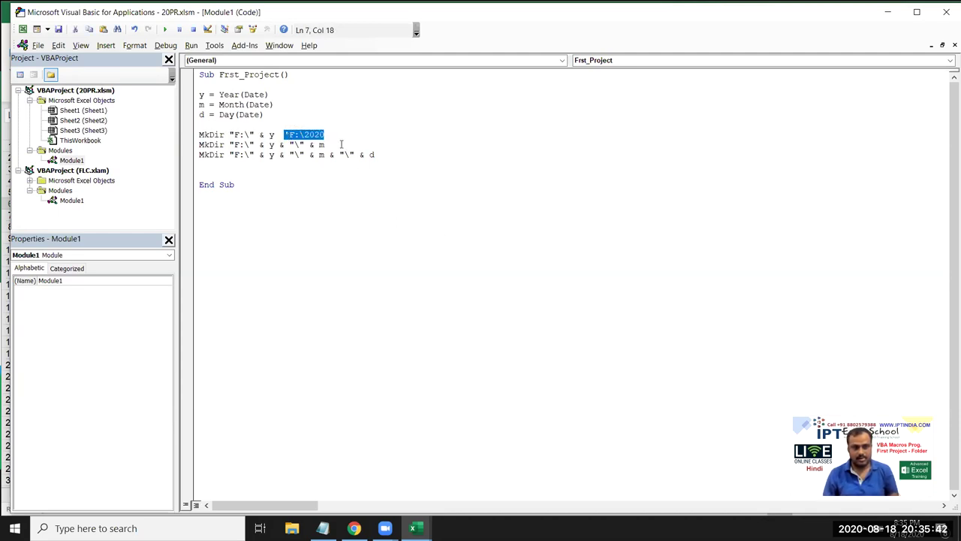
{"action": "left_click", "coordinate": [341, 143]}
{"action": "type", "text": "'"}
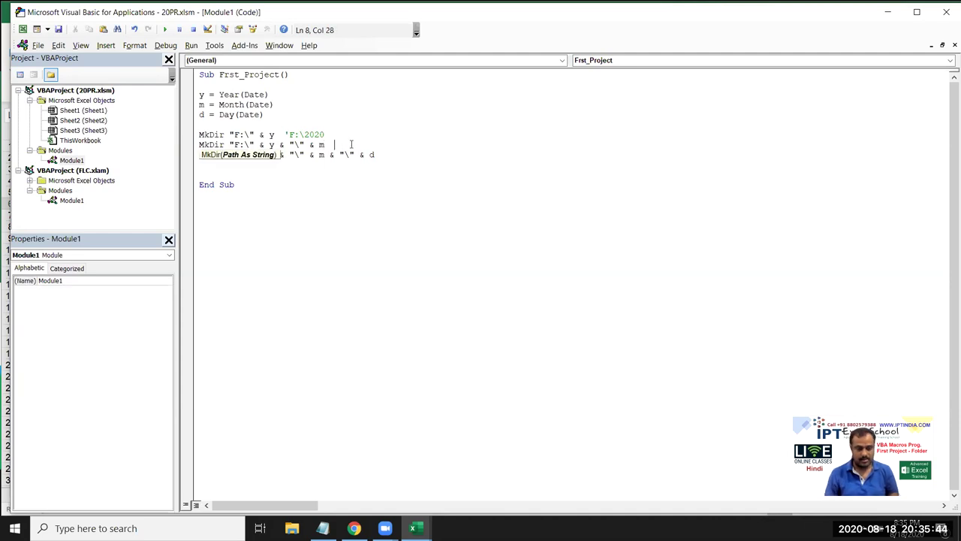
{"action": "type", "text": "'F:\\2020"}
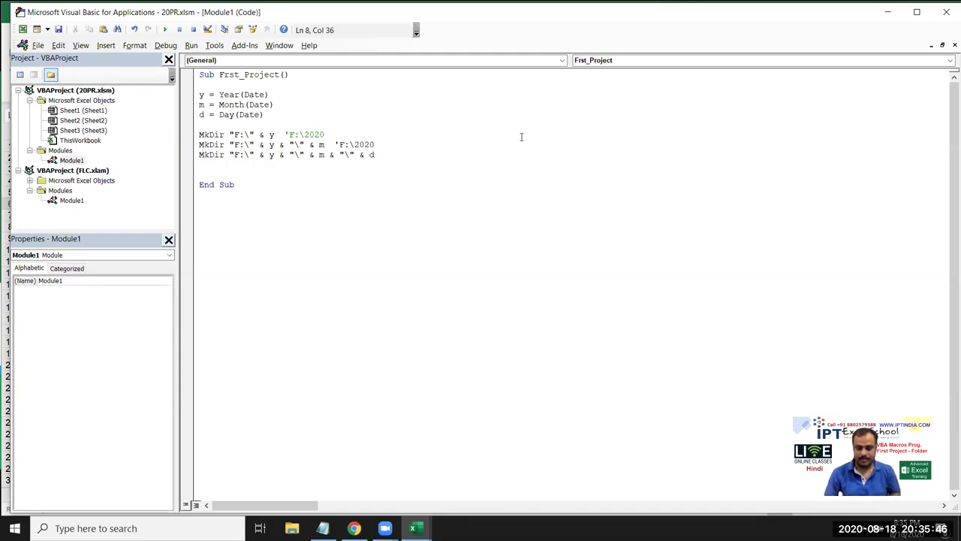
{"action": "type", "text": "\\"}
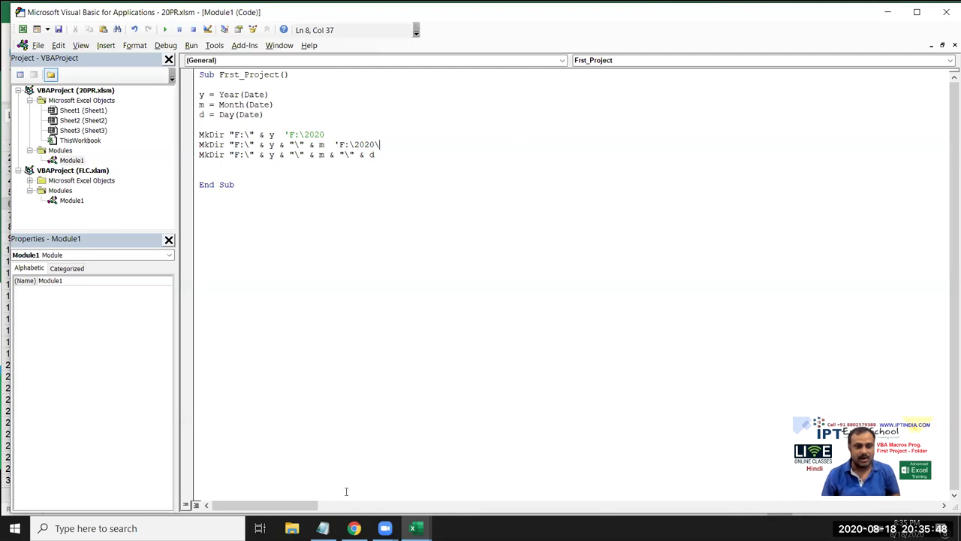
{"action": "left_click", "coordinate": [292, 528]}
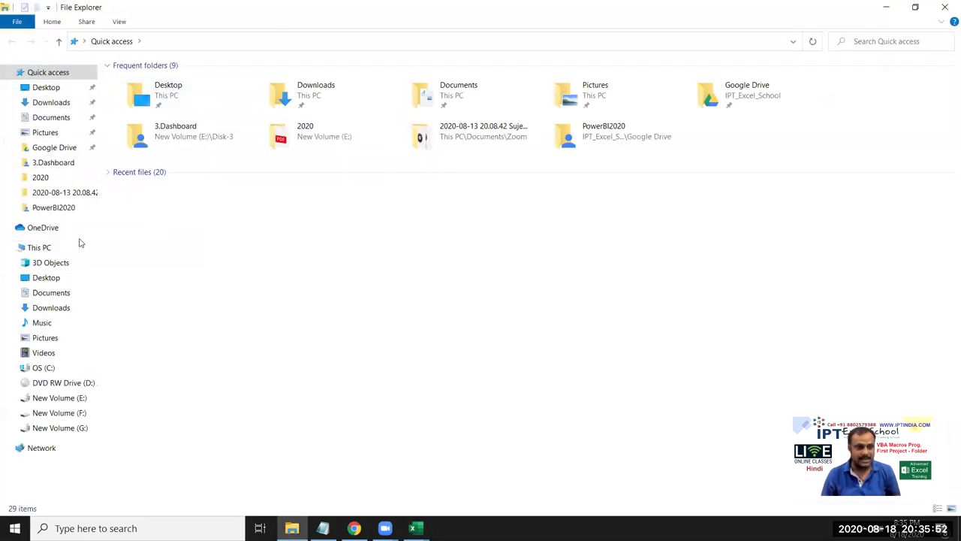
{"action": "left_click", "coordinate": [55, 182]}
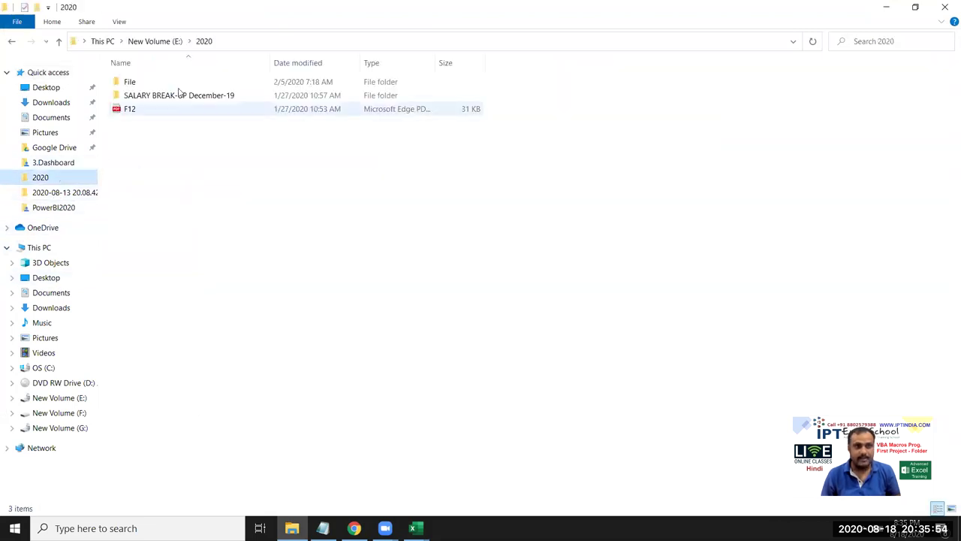
{"action": "left_click", "coordinate": [243, 41]}
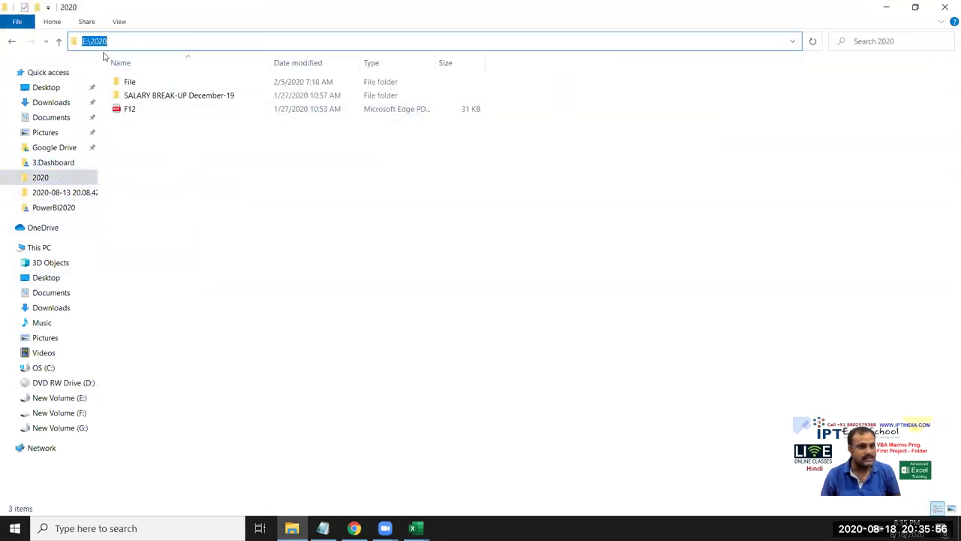
{"action": "double_click", "coordinate": [135, 82]}
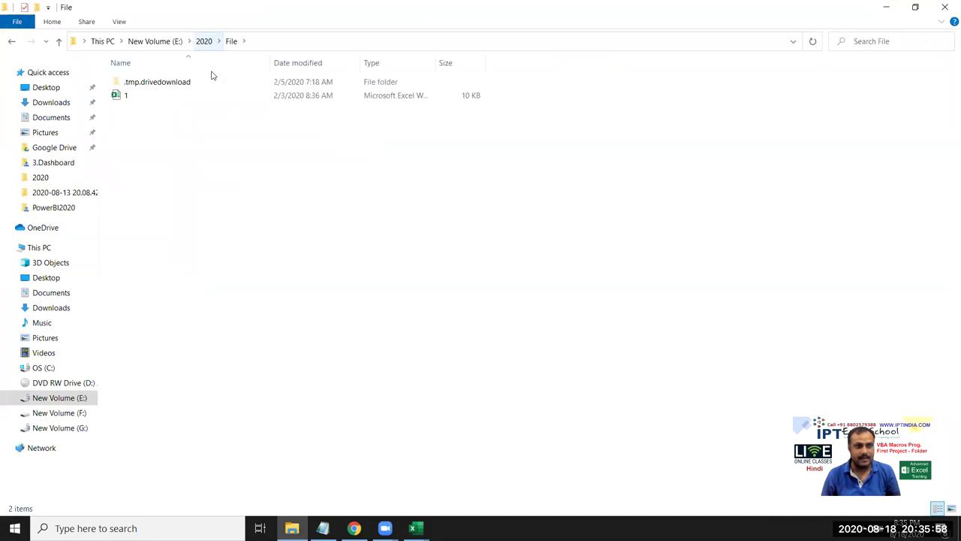
{"action": "left_click", "coordinate": [268, 41]}
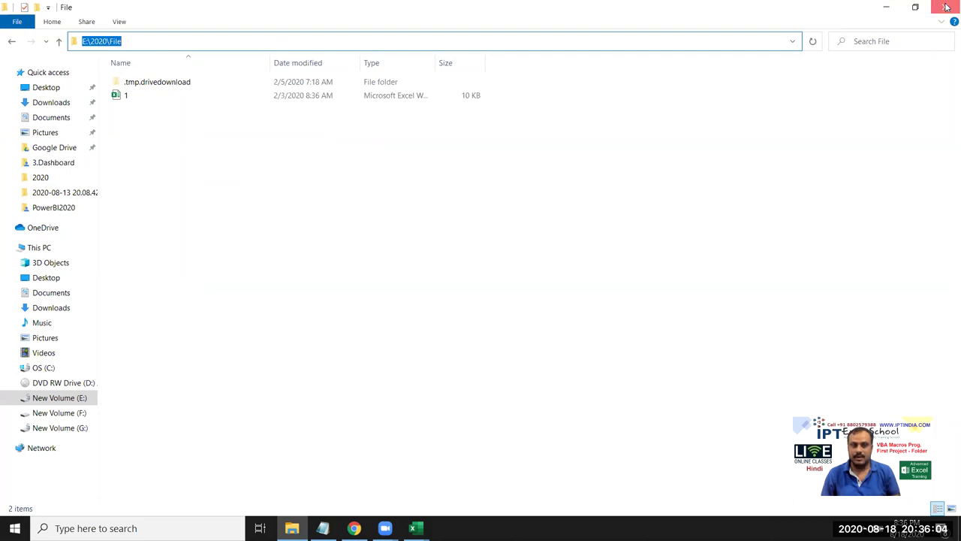
{"action": "left_click", "coordinate": [946, 6]}
{"action": "double_click", "coordinate": [340, 154]}
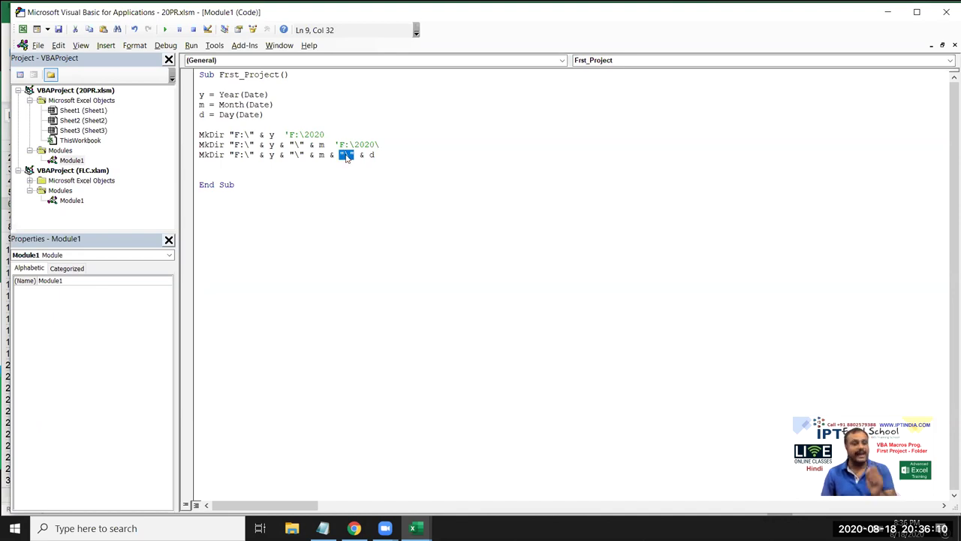
Step: Complete the comments to 'F:\2020\8 on the month line and 'F:\2020\8\18 on the day line
{"action": "left_click", "coordinate": [343, 156]}
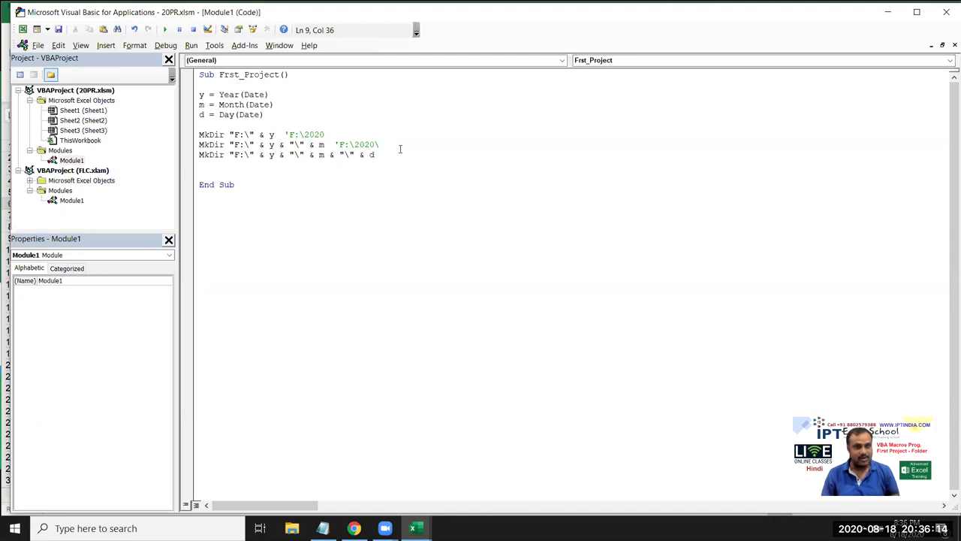
{"action": "type", "text": "'"}
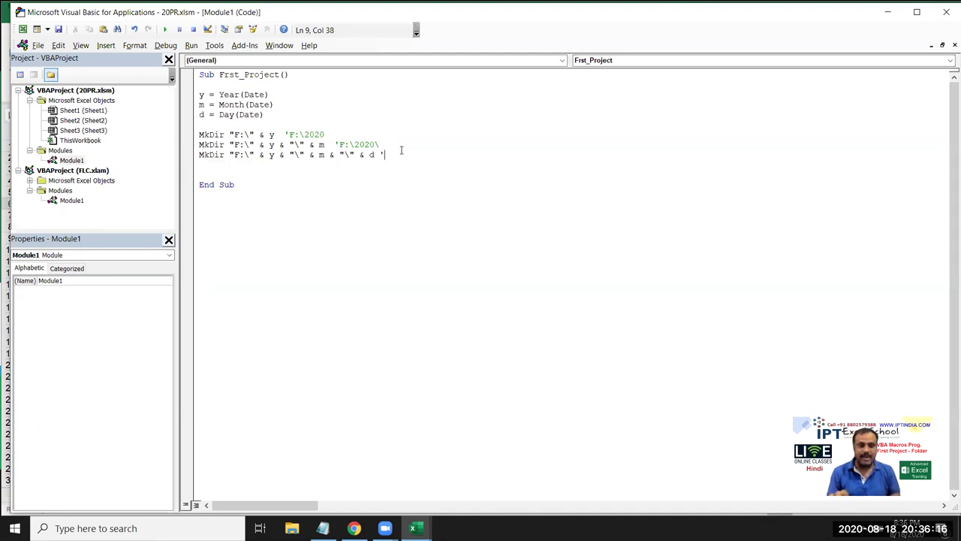
{"action": "type", "text": "F"}
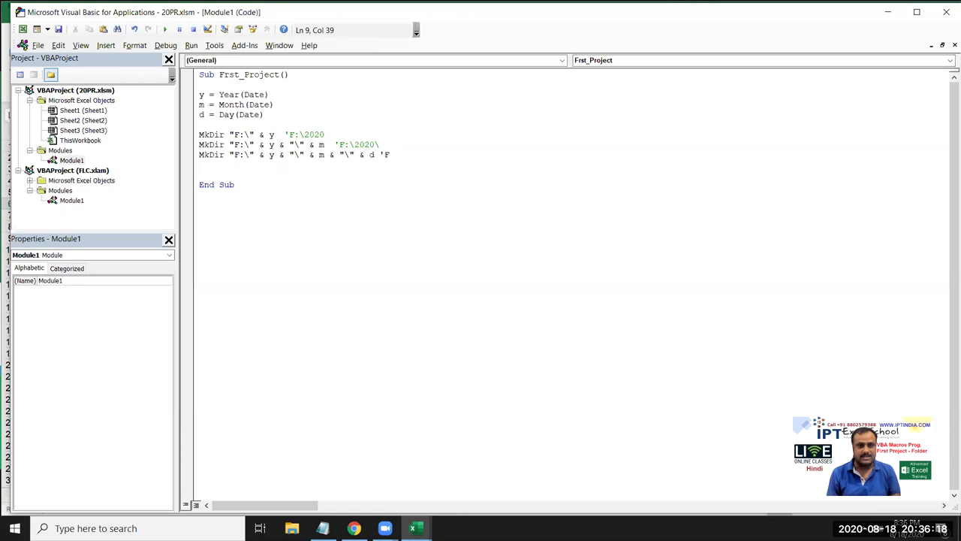
{"action": "type", "text": ":\\2020\\"}
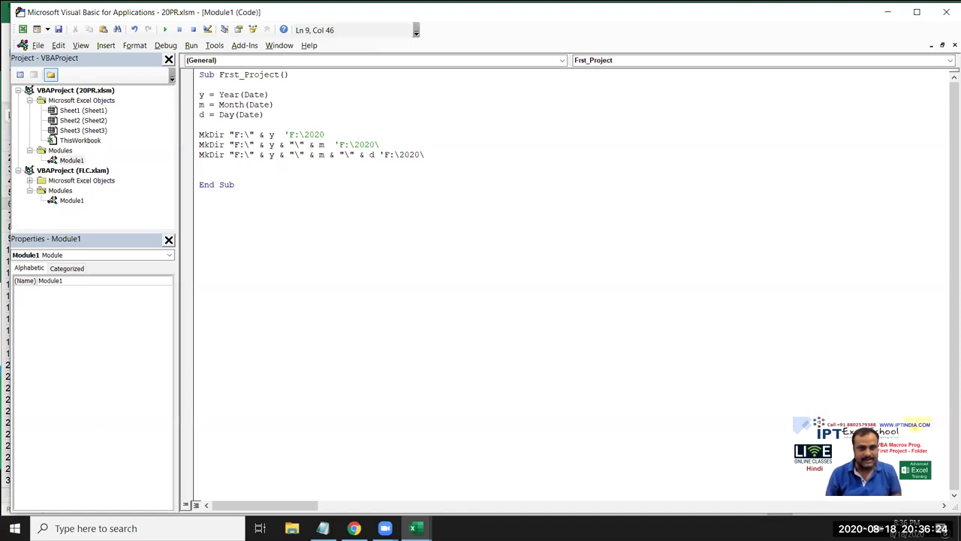
{"action": "type", "text": "8/"}
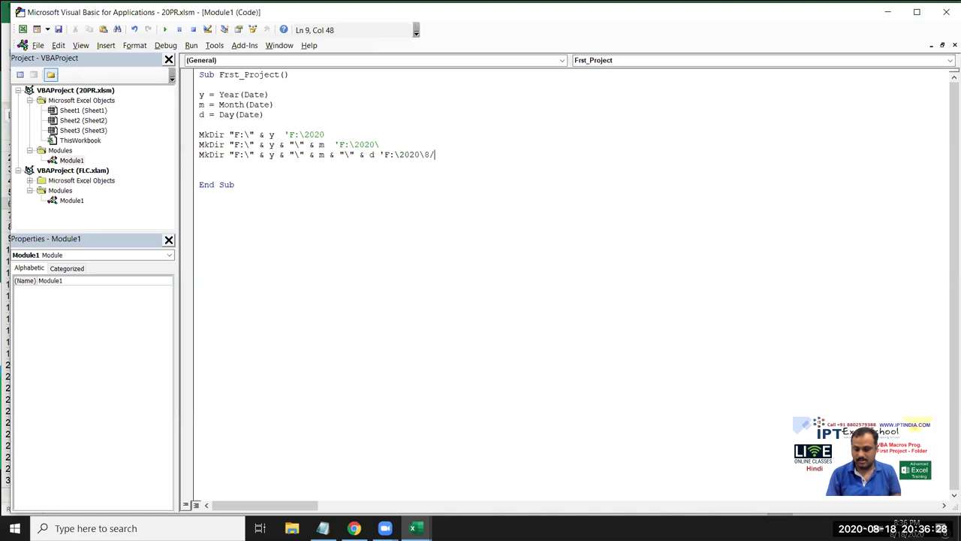
{"action": "key", "text": "BackSpace"}
{"action": "type", "text": "\\"}
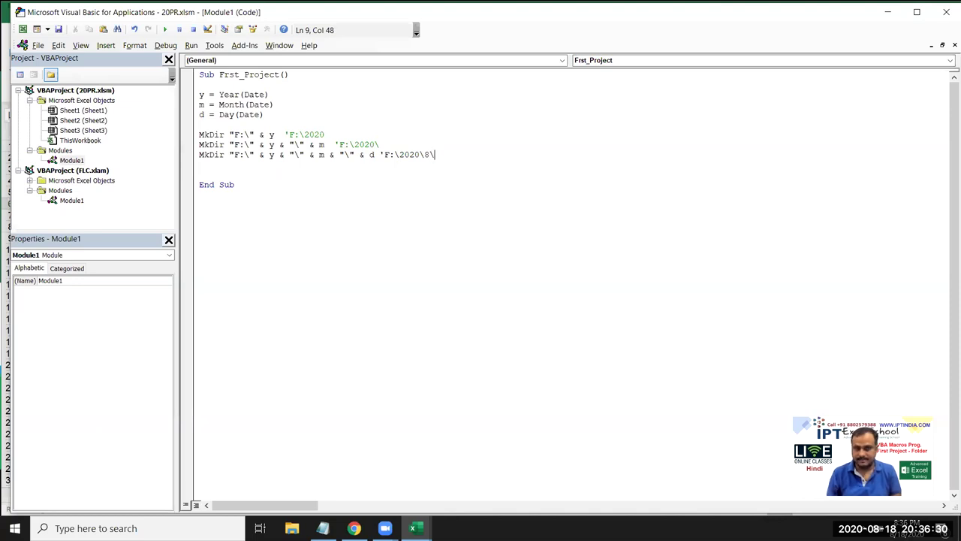
{"action": "type", "text": "18"}
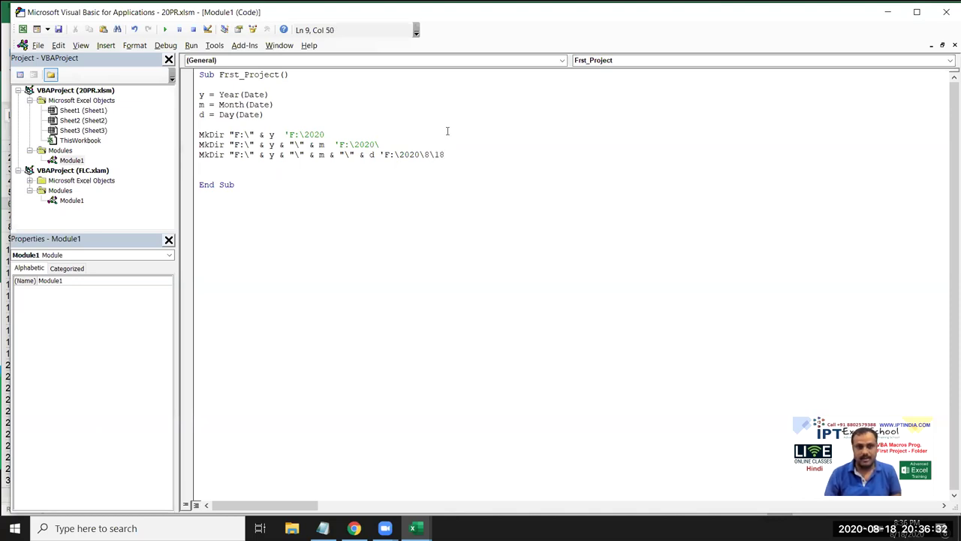
{"action": "left_click", "coordinate": [396, 144]}
{"action": "type", "text": "8"}
{"action": "left_click", "coordinate": [399, 175]}
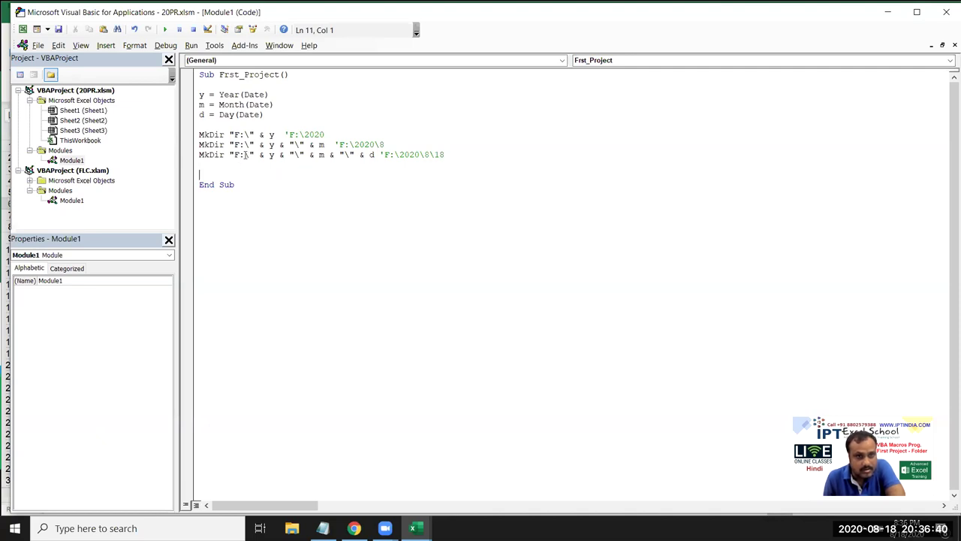
Step: Highlight the year, month and day comment paths alongside their matching code parts
{"action": "left_click_drag", "start_coordinate": [334, 145], "coordinate": [452, 154]}
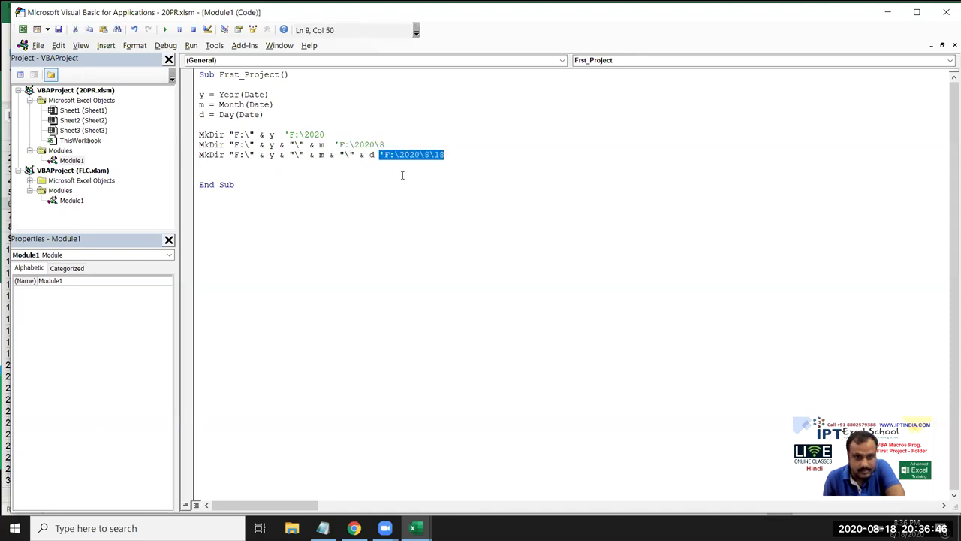
{"action": "left_click", "coordinate": [345, 181]}
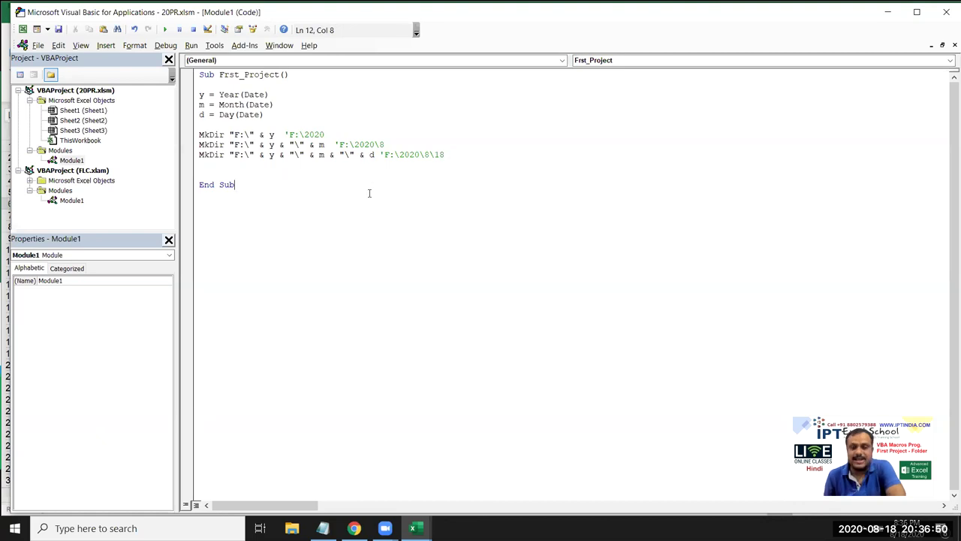
{"action": "left_click_drag", "start_coordinate": [283, 134], "coordinate": [384, 144]}
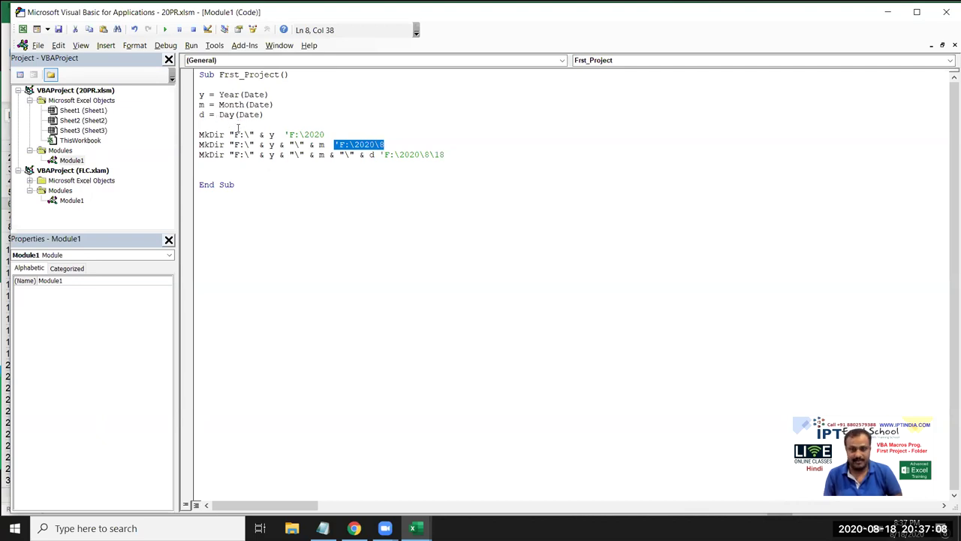
{"action": "left_click", "coordinate": [279, 175]}
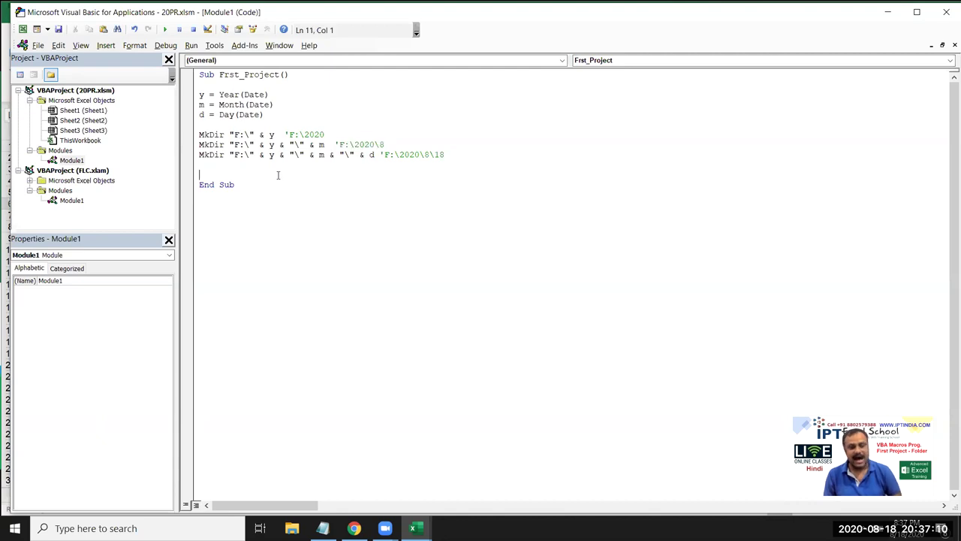
{"action": "double_click", "coordinate": [438, 154]}
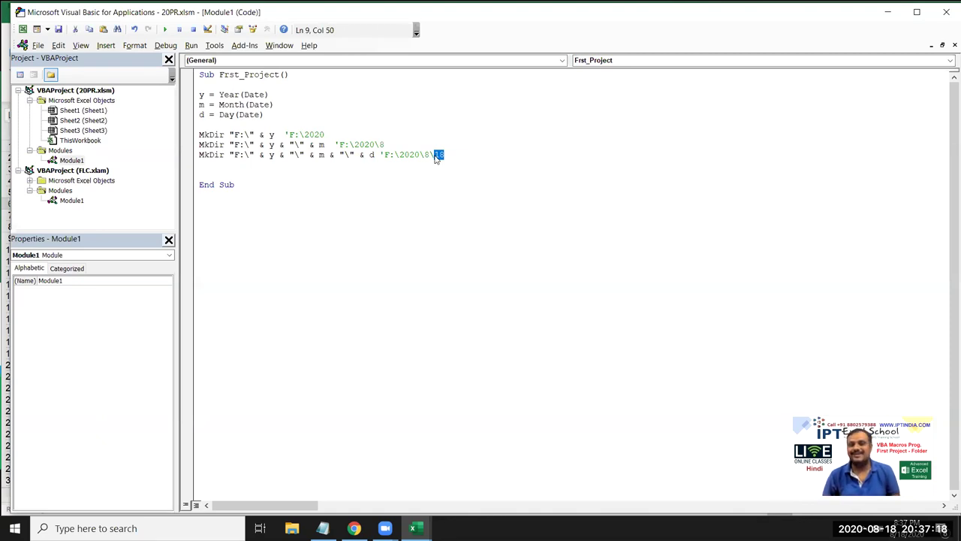
{"action": "left_click", "coordinate": [392, 182]}
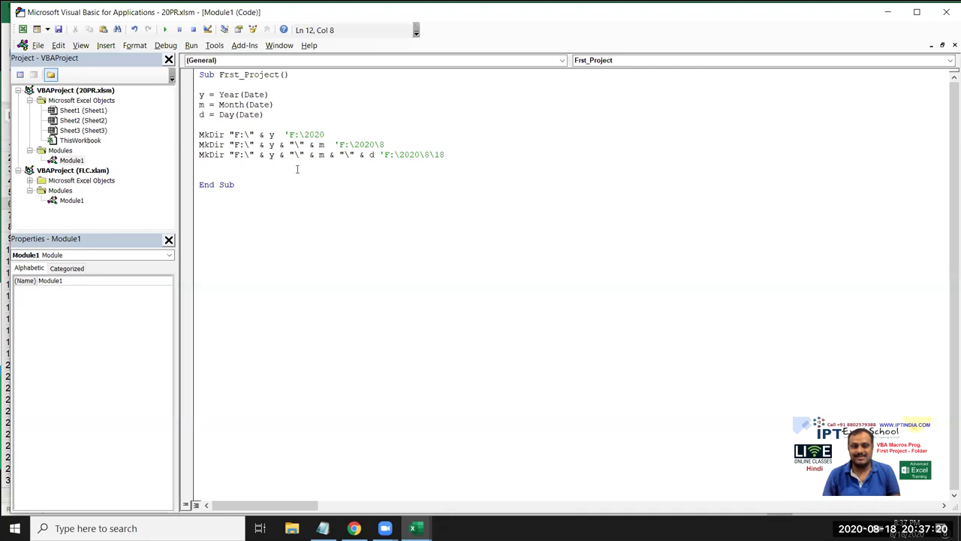
{"action": "left_click_drag", "start_coordinate": [338, 155], "coordinate": [354, 155]}
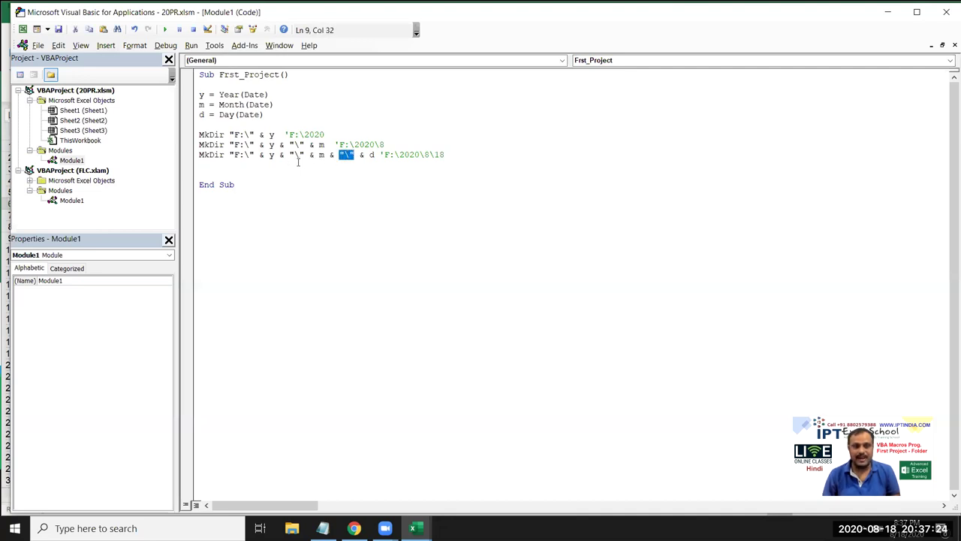
{"action": "double_click", "coordinate": [269, 154]}
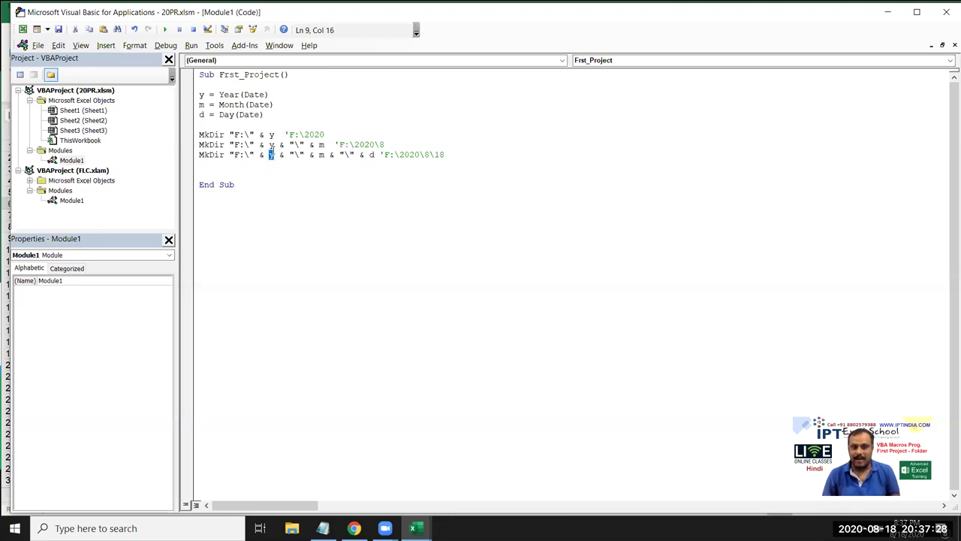
{"action": "left_click_drag", "start_coordinate": [353, 144], "coordinate": [383, 144]}
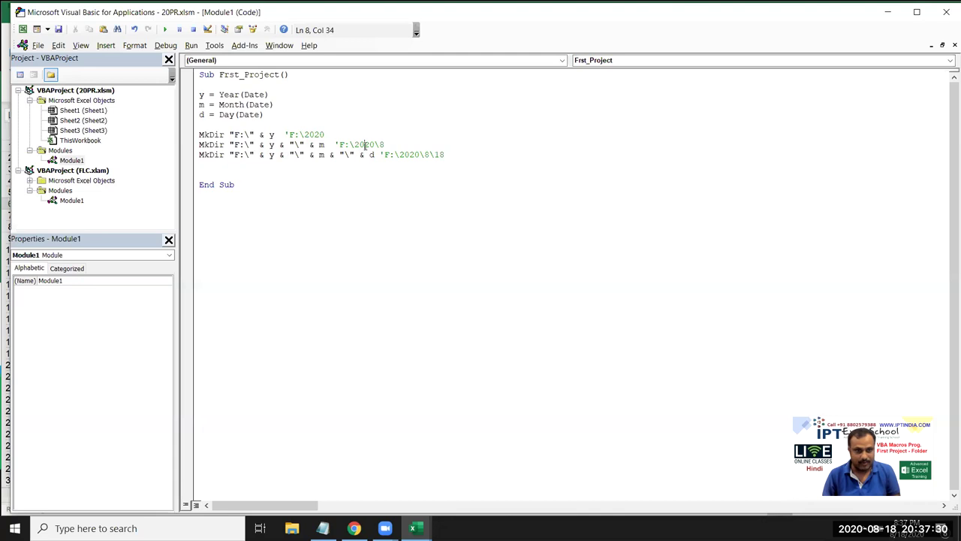
{"action": "double_click", "coordinate": [381, 144]}
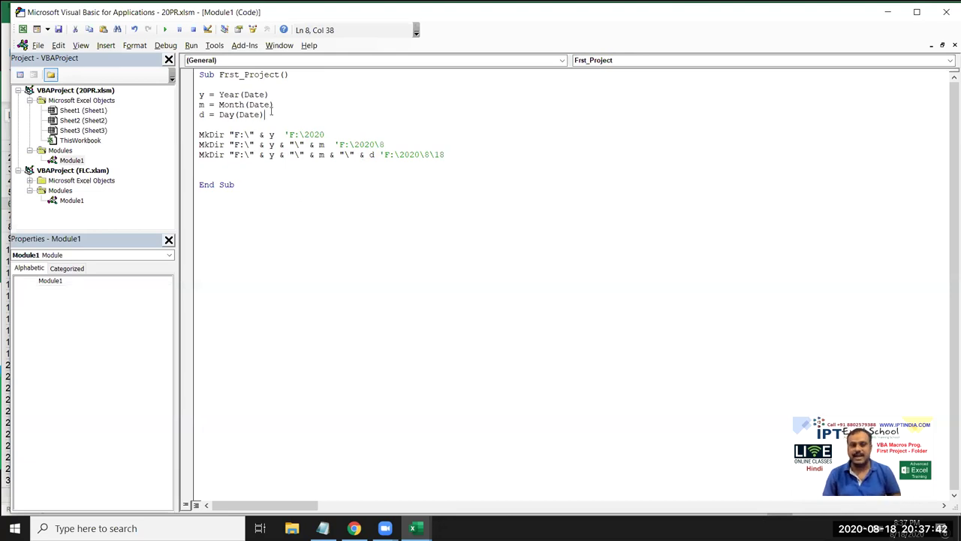
Step: Highlight the date assignments, briefly replace 2020 with y and undo, then switch to Excel
{"action": "left_click_drag", "start_coordinate": [264, 114], "coordinate": [199, 95]}
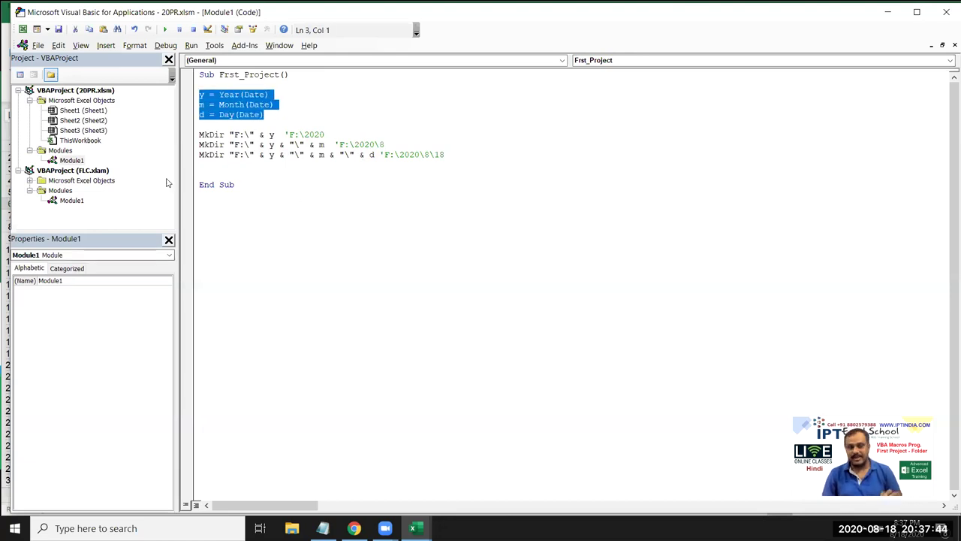
{"action": "left_click", "coordinate": [193, 115]}
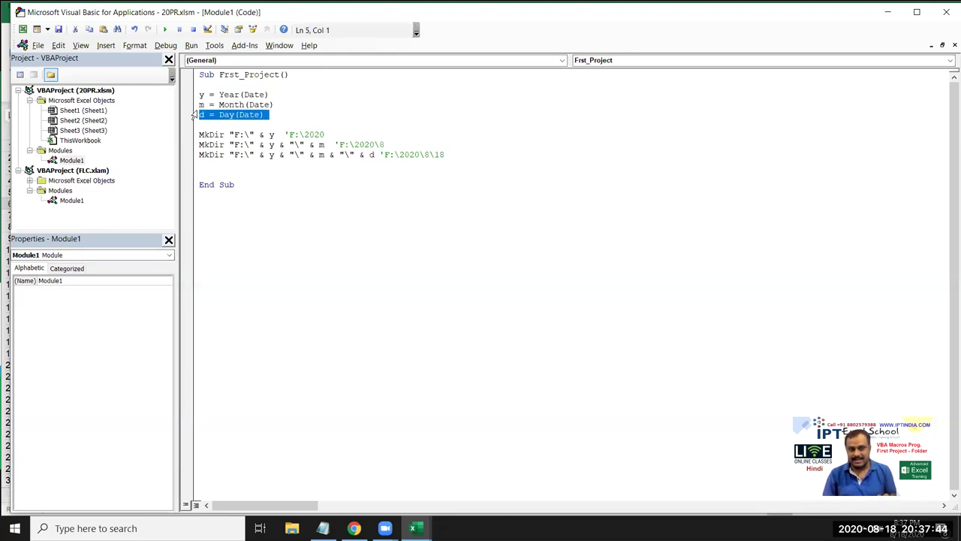
{"action": "double_click", "coordinate": [271, 153]}
{"action": "left_click", "coordinate": [322, 135]}
{"action": "double_click", "coordinate": [321, 134]}
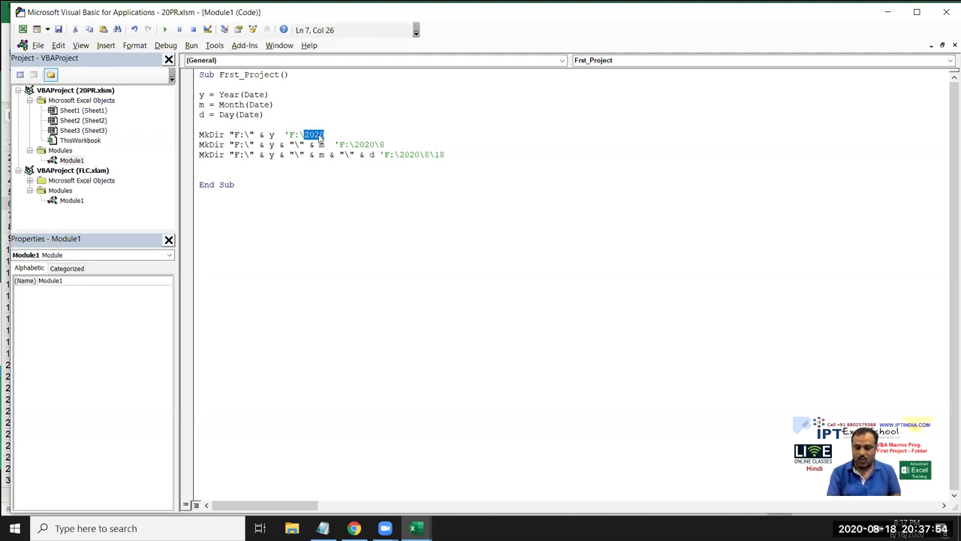
{"action": "type", "text": "y"}
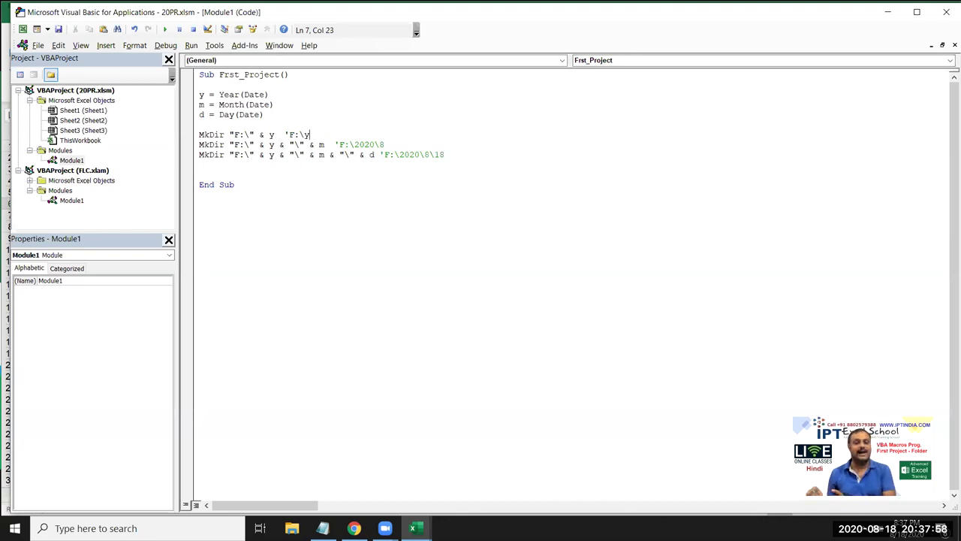
{"action": "key", "text": "ctrl+z"}
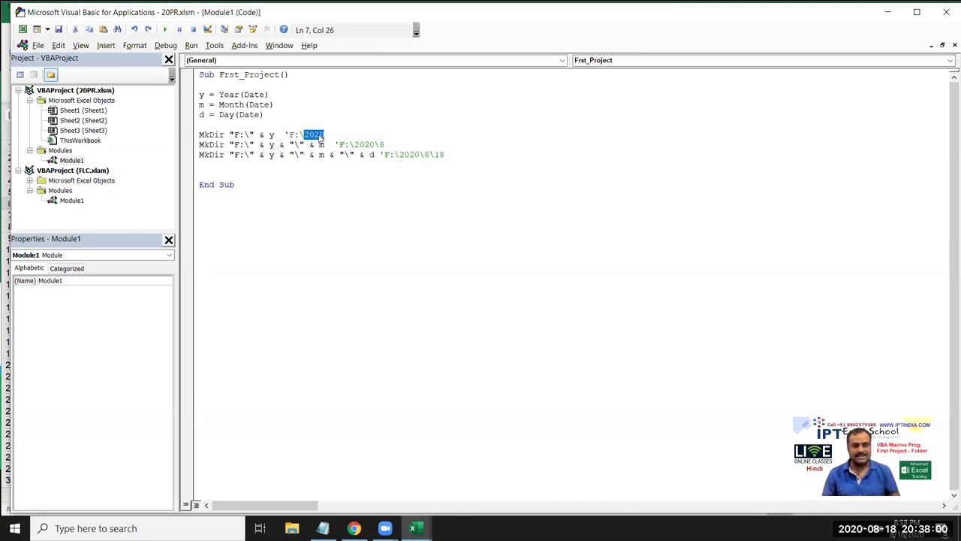
{"action": "key", "text": "alt+Tab"}
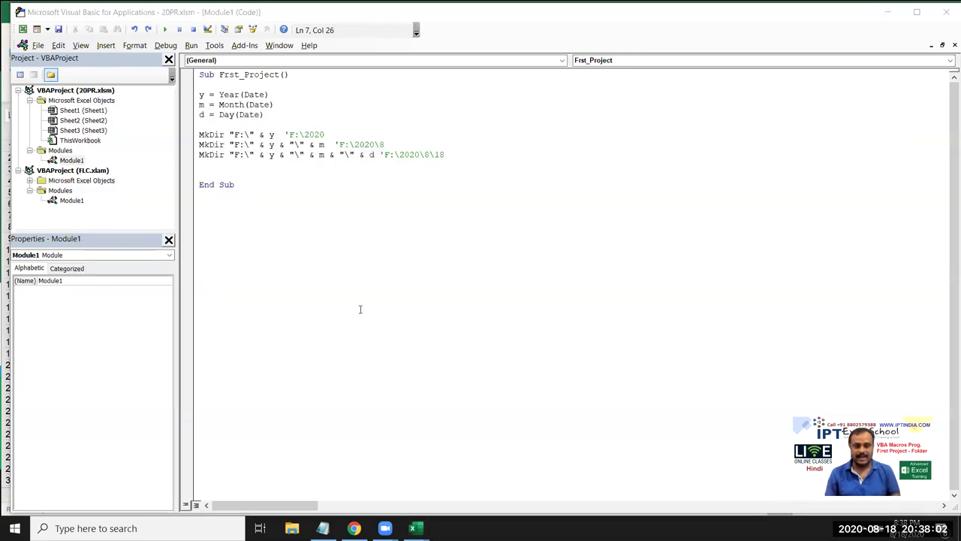
{"action": "key", "text": "alt+Tab"}
{"action": "key", "text": "alt+Tab"}
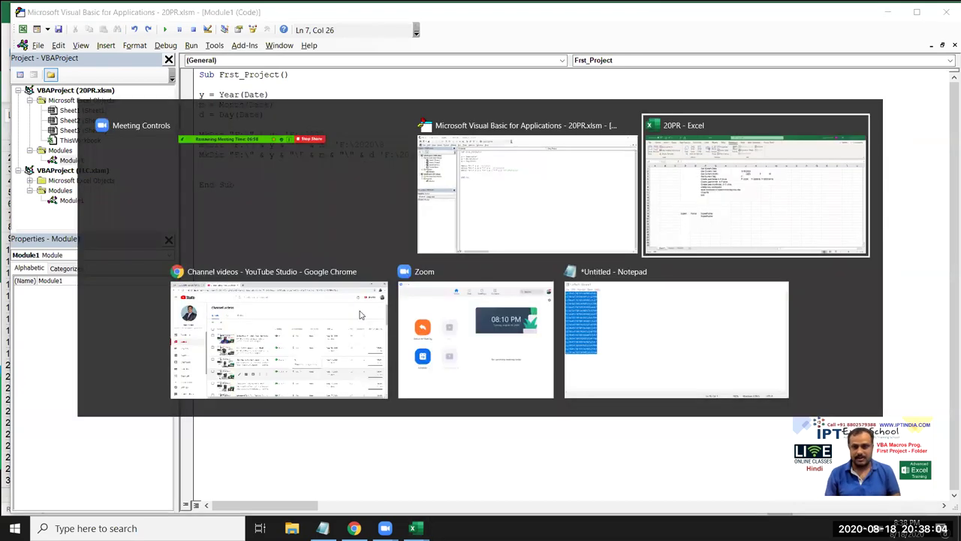
Step: Enter 20 in cell A2 and the formula =a2 in cell B3
{"action": "left_click", "coordinate": [38, 154]}
{"action": "type", "text": "20"}
{"action": "key", "text": "Tab"}
{"action": "left_click", "coordinate": [81, 172]}
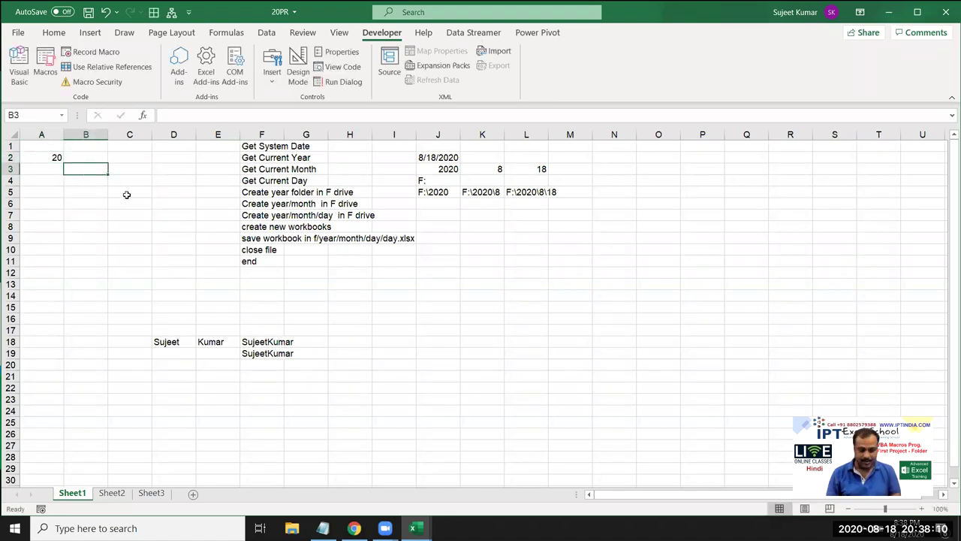
{"action": "type", "text": "=a2"}
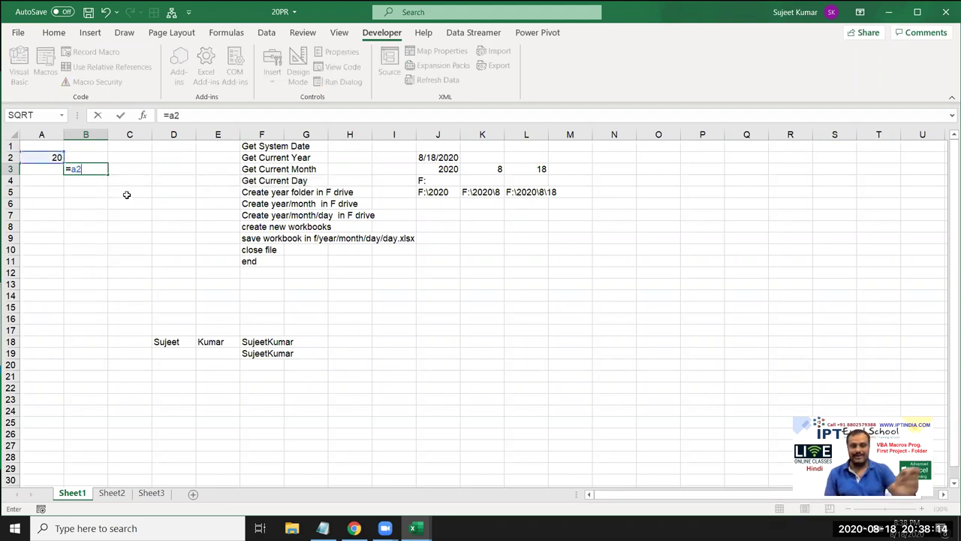
{"action": "key", "text": "Return"}
Step: Replace B3's formula with ="A2" to show the literal text A2, then return to VBA
{"action": "key", "text": "Up"}
{"action": "key", "text": "Delete"}
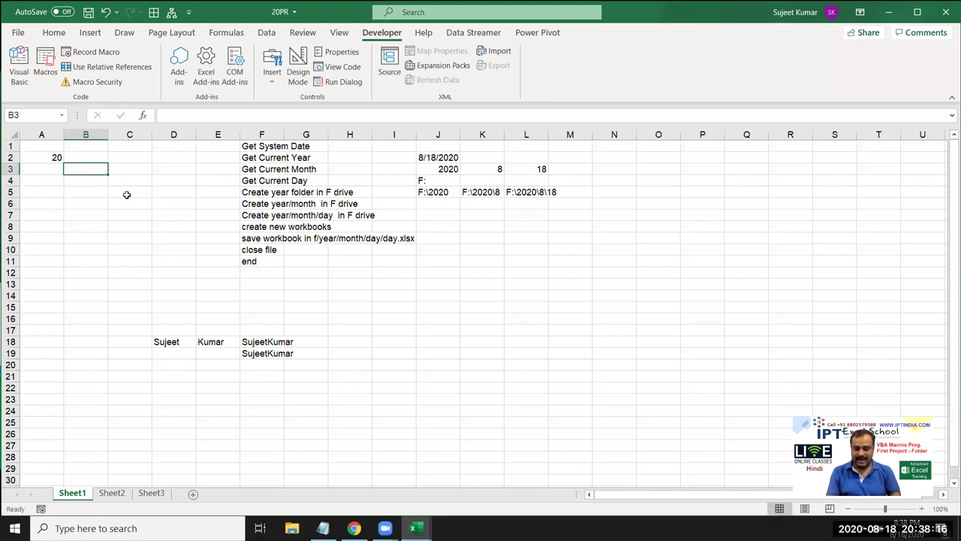
{"action": "type", "text": "=\"A2"}
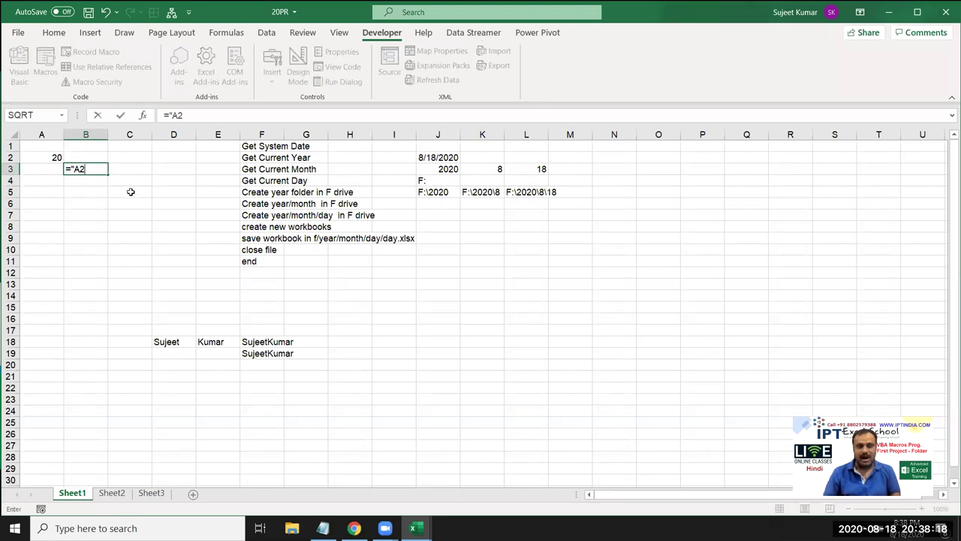
{"action": "type", "text": "\""}
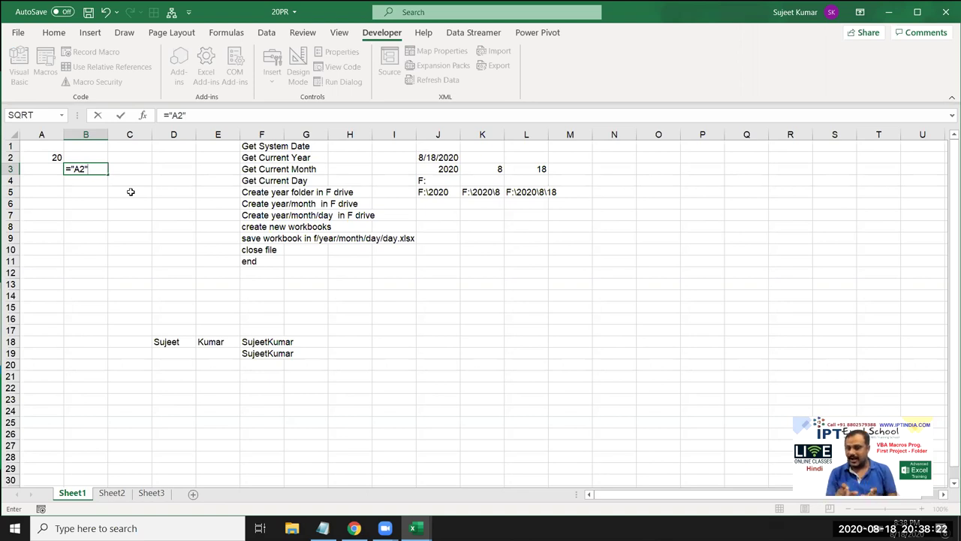
{"action": "key", "text": "Return"}
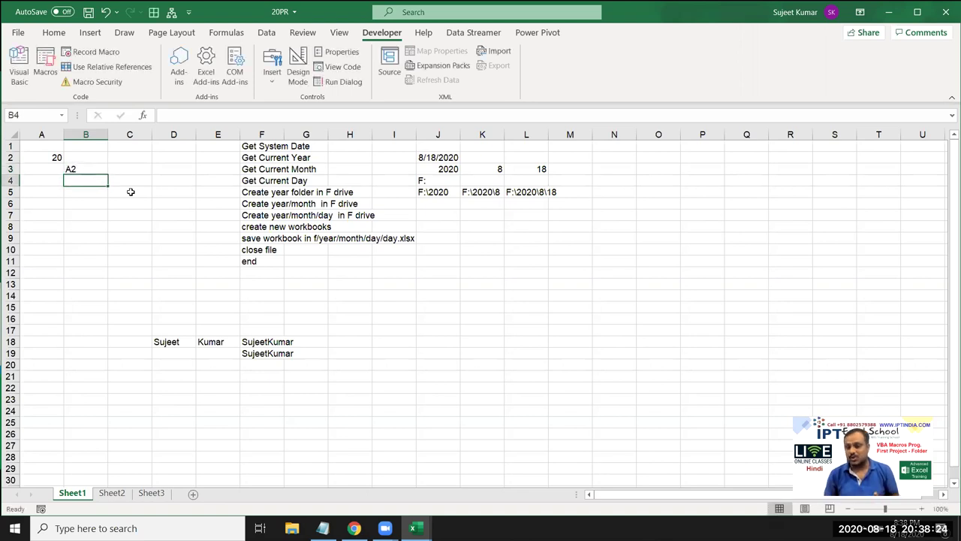
{"action": "key", "text": "Up"}
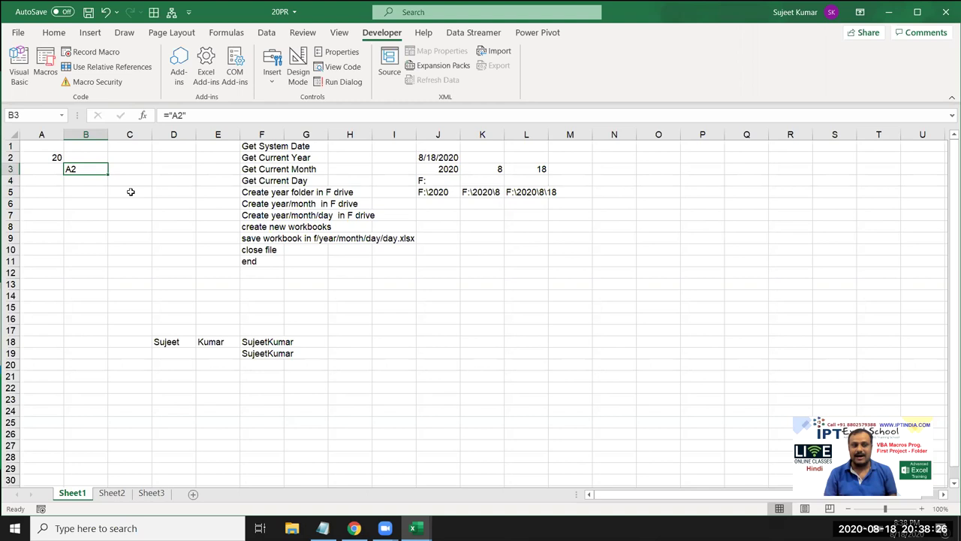
{"action": "key", "text": "alt+Tab"}
{"action": "key", "text": "alt+Tab"}
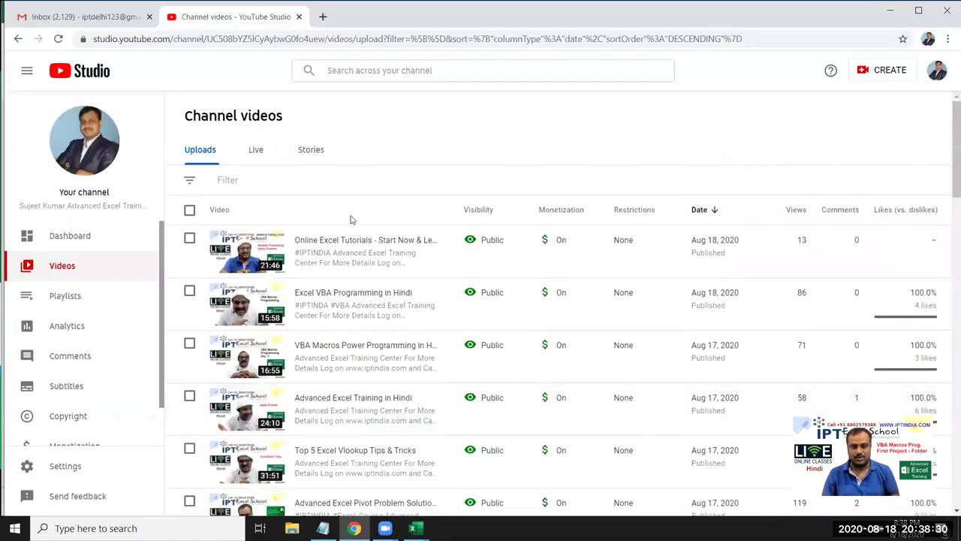
{"action": "key", "text": "alt+Tab"}
{"action": "key", "text": "alt+Tab"}
{"action": "key", "text": "alt+Tab"}
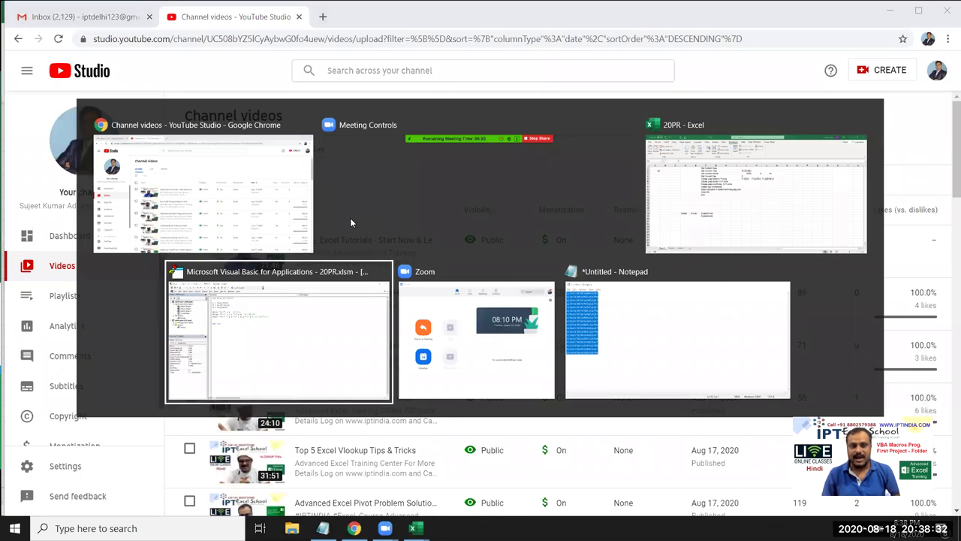
Step: Add blank lines below the three MkDir statements, just above End Sub
{"action": "left_click", "coordinate": [329, 172]}
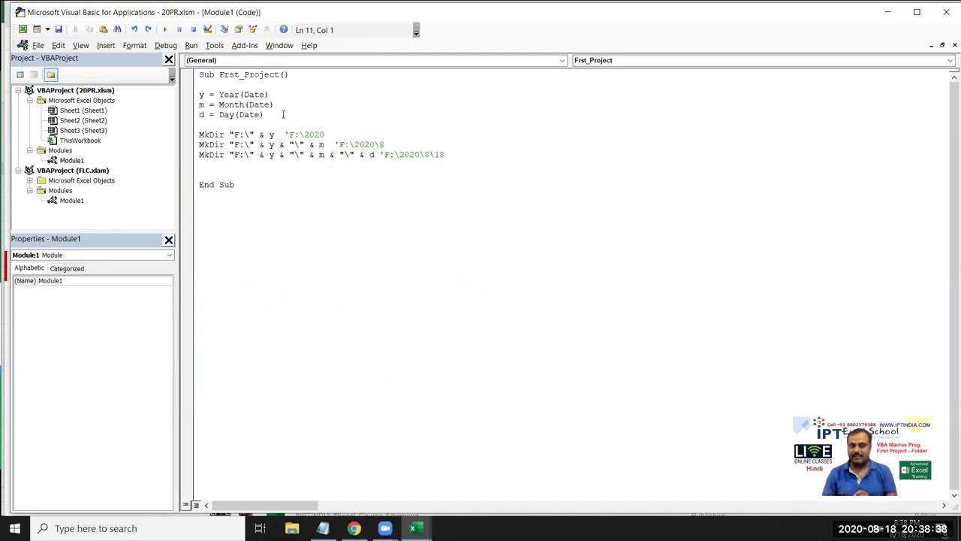
{"action": "left_click_drag", "start_coordinate": [283, 114], "coordinate": [204, 94]}
{"action": "left_click", "coordinate": [310, 135]}
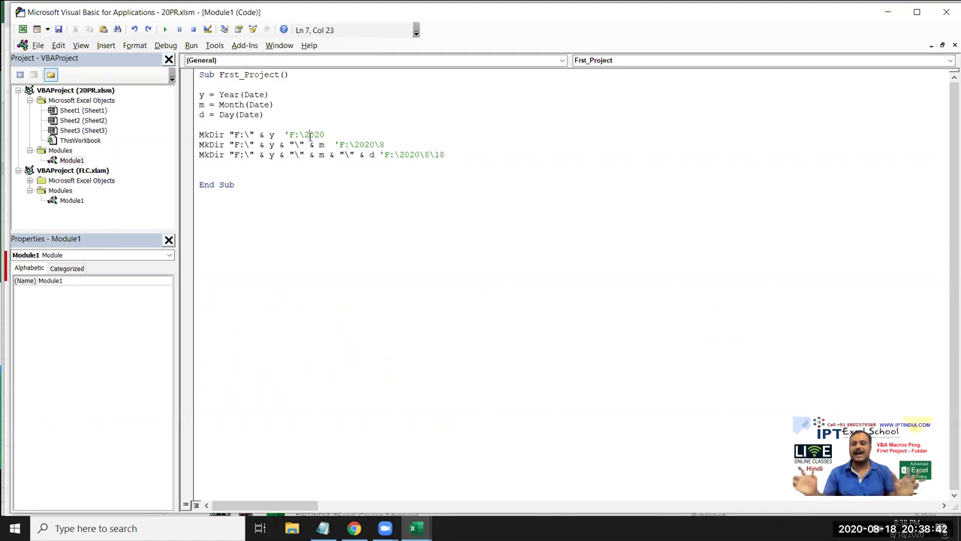
{"action": "left_click", "coordinate": [237, 167]}
{"action": "key", "text": "Return"}
{"action": "key", "text": "Return"}
{"action": "left_click_drag", "start_coordinate": [254, 154], "coordinate": [355, 155]}
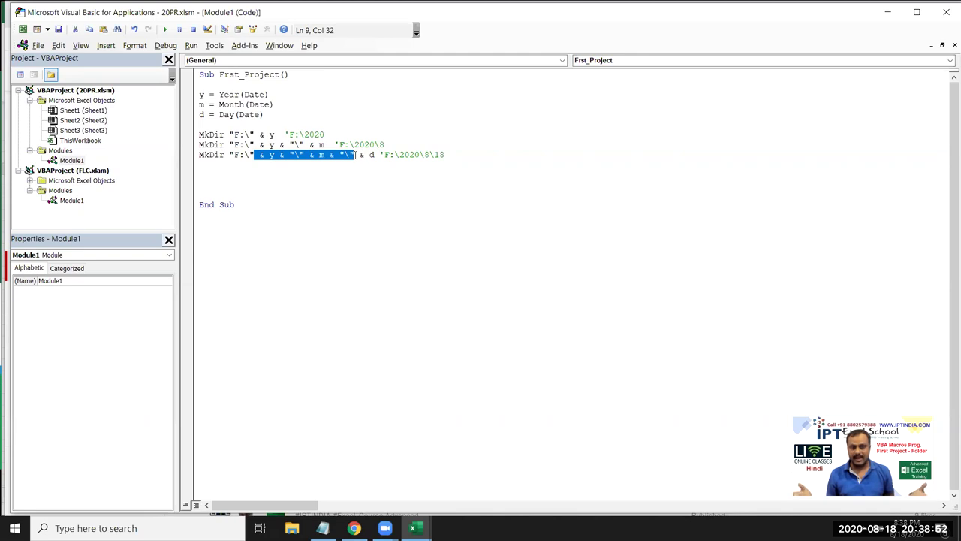
{"action": "left_click", "coordinate": [221, 177]}
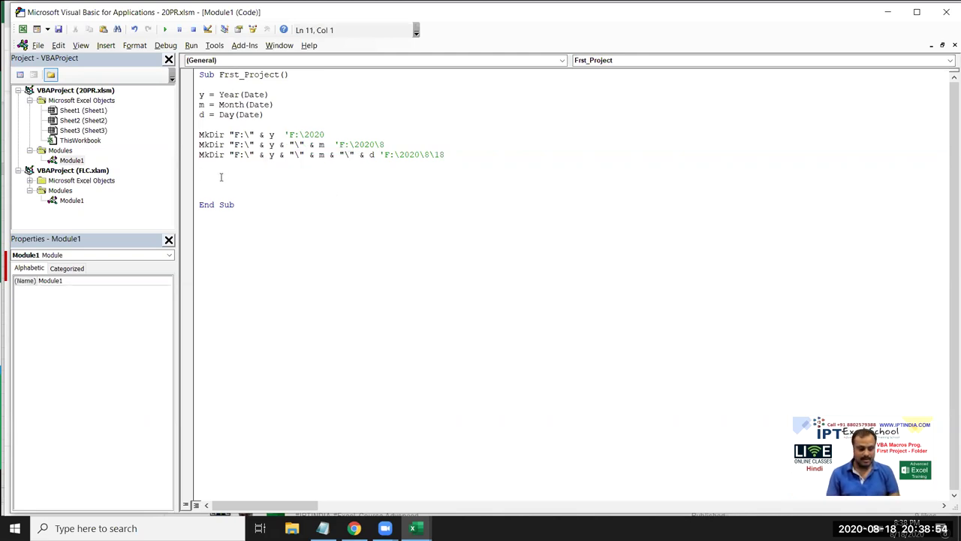
Step: Write Workbooks.Add and ActiveWorkbook.SaveAs on consecutive lines using IntelliSense completion
{"action": "type", "text": "work"}
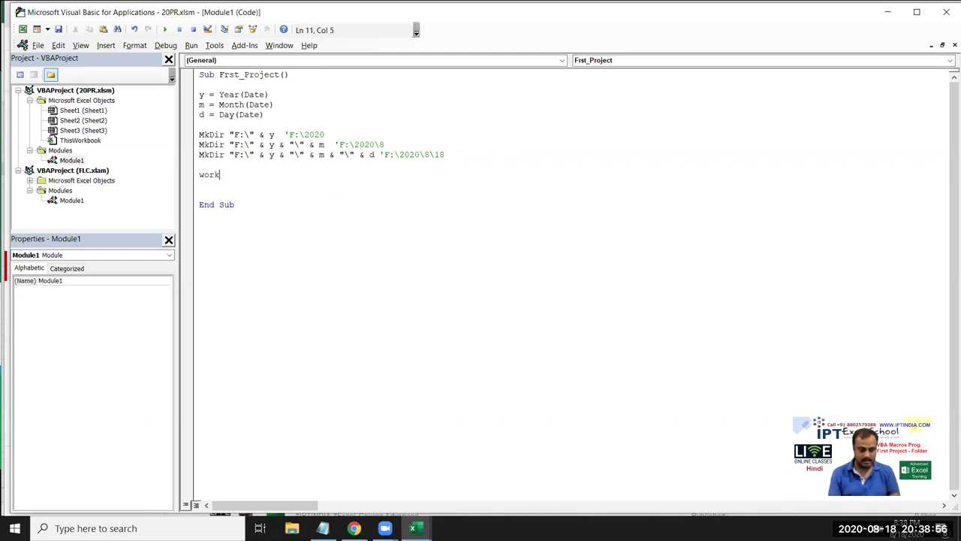
{"action": "type", "text": "books"}
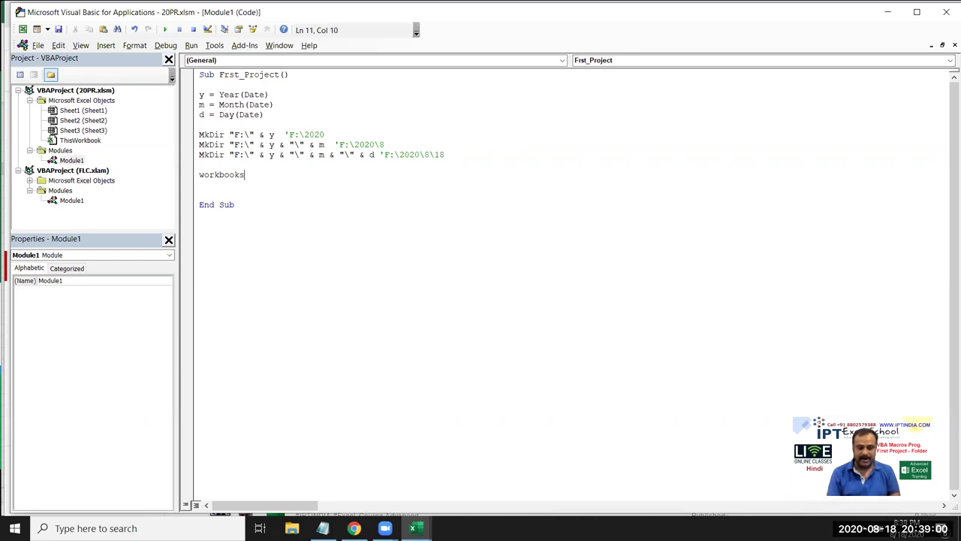
{"action": "type", "text": ".ad"}
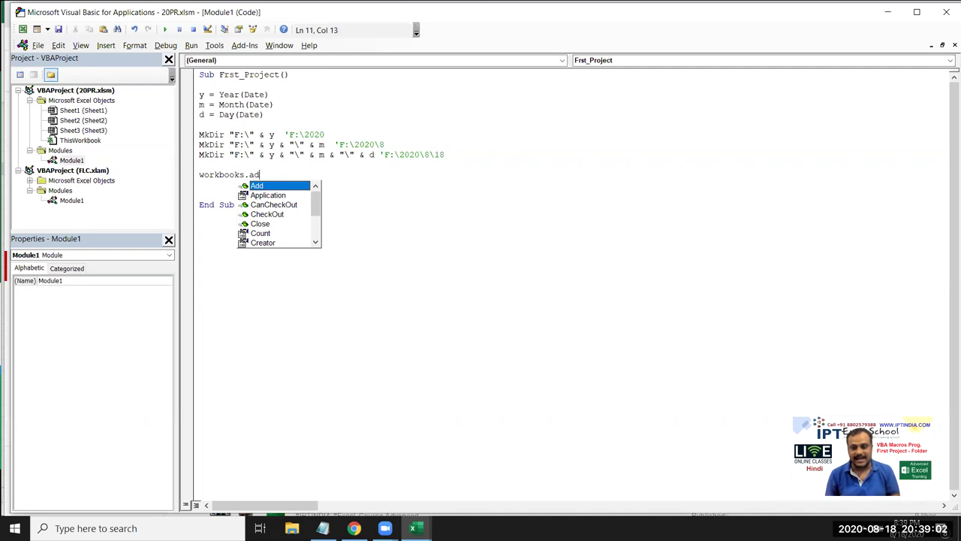
{"action": "key", "text": "Tab"}
{"action": "key", "text": "Return"}
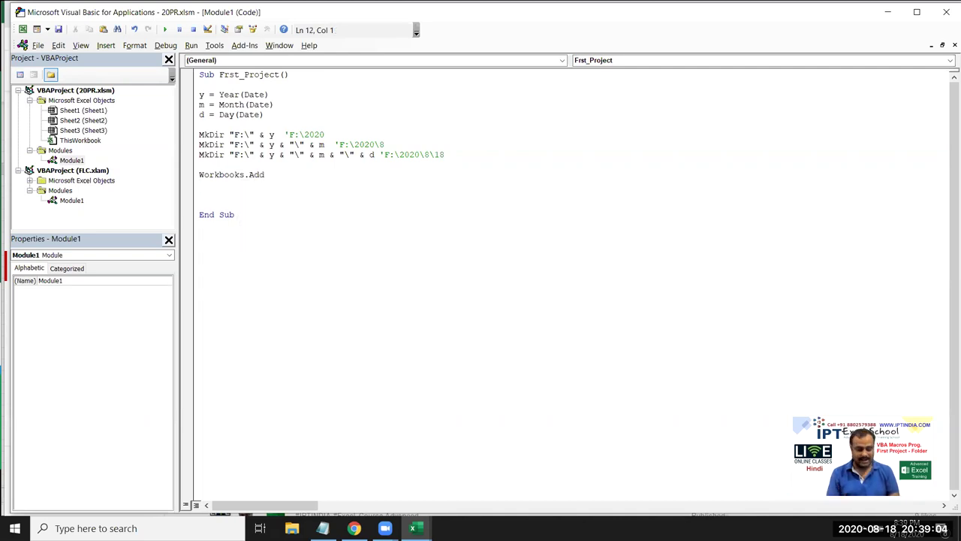
{"action": "type", "text": "activeworkb"}
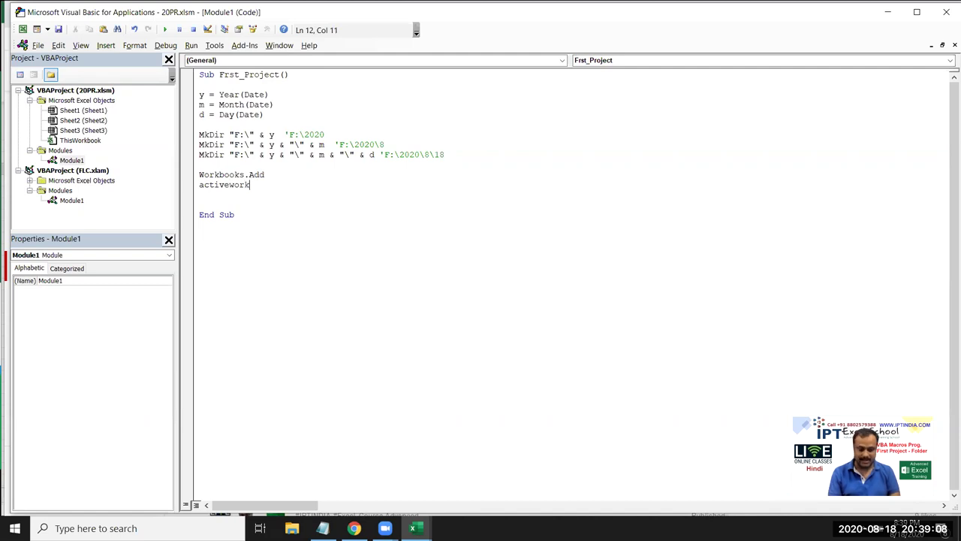
{"action": "type", "text": "ook"}
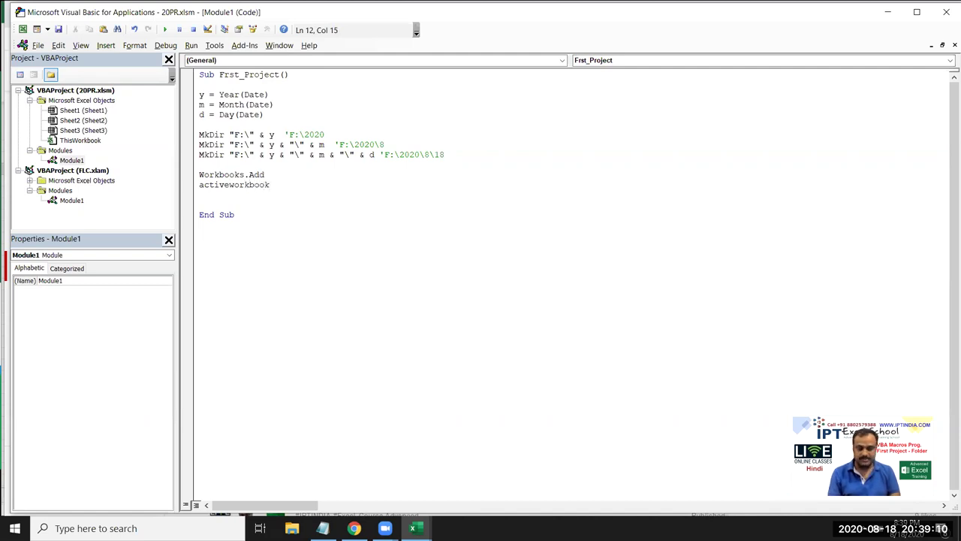
{"action": "type", "text": ".sa"}
{"action": "key", "text": "Down"}
{"action": "key", "text": "Tab"}
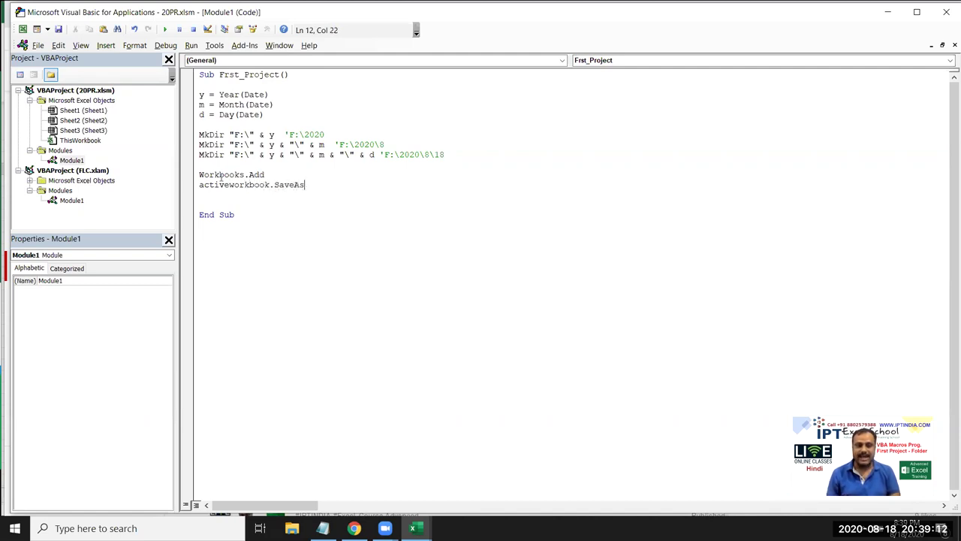
{"action": "left_click", "coordinate": [305, 257]}
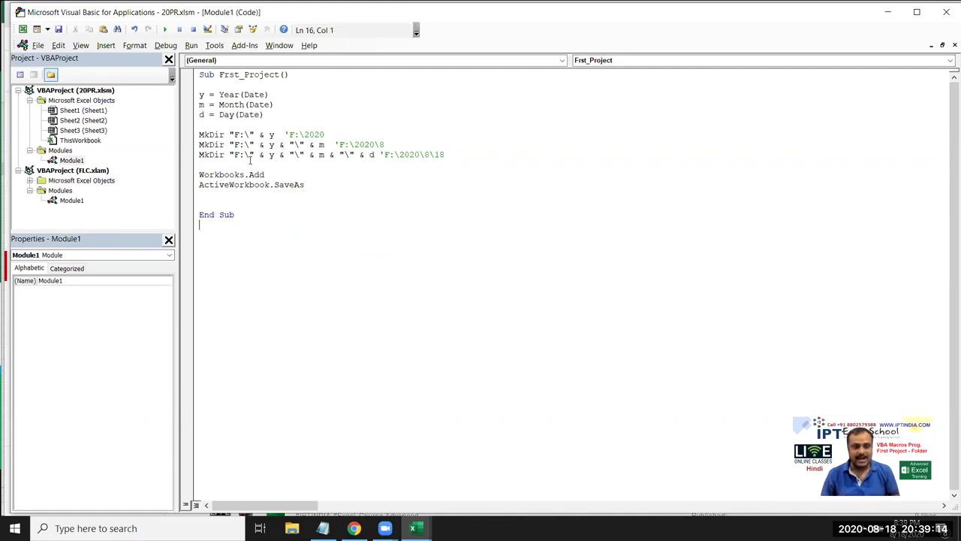
{"action": "mouse_move", "coordinate": [229, 154]}
{"action": "left_mouse_down"}
{"action": "mouse_move", "coordinate": [375, 145]}
{"action": "mouse_move", "coordinate": [229, 154]}
{"action": "left_mouse_up"}
Step: Copy the "F:\" & y & "\" & m & "\" & d path after SaveAs, appending & "\" & d & ".xlsx"
{"action": "left_click", "coordinate": [374, 155]}
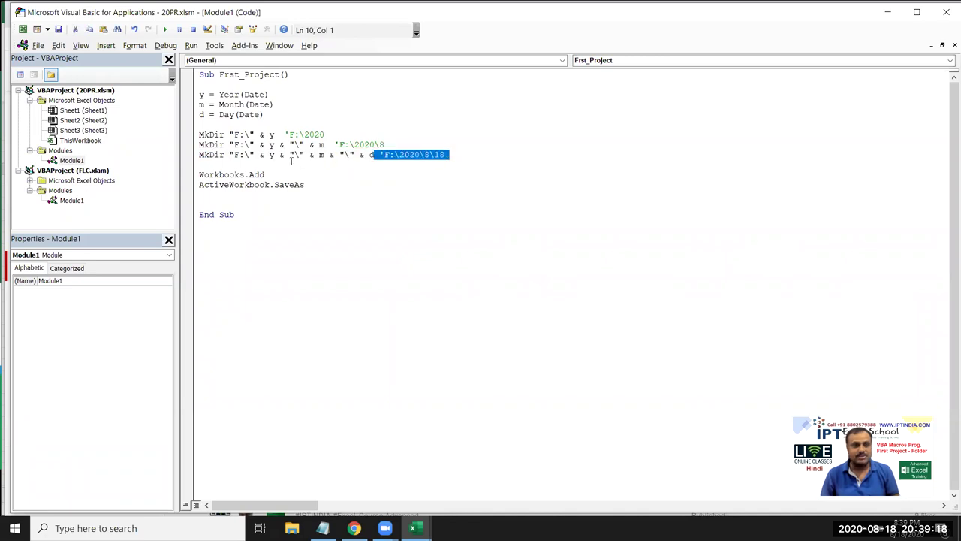
{"action": "key", "text": "ctrl+c"}
{"action": "left_click", "coordinate": [314, 185]}
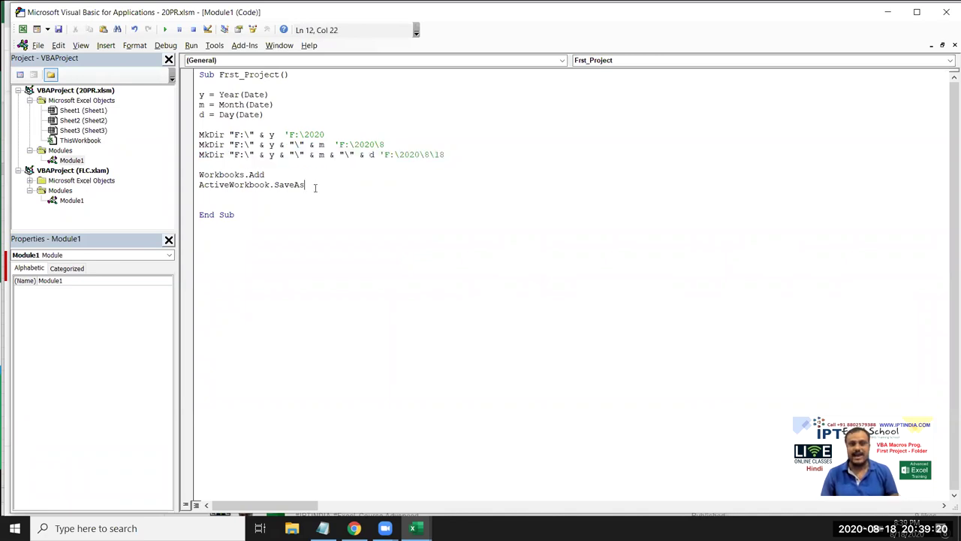
{"action": "key", "text": "ctrl+v"}
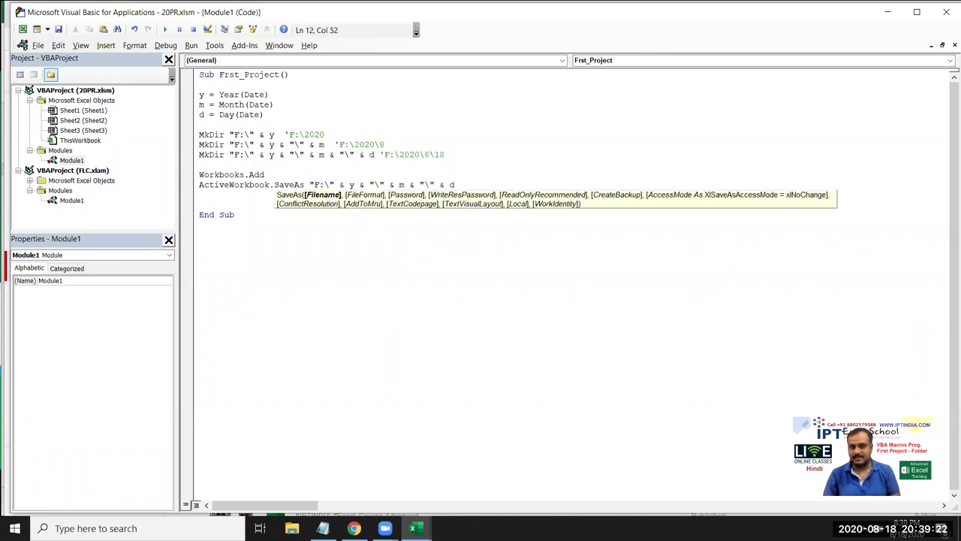
{"action": "type", "text": " & "}
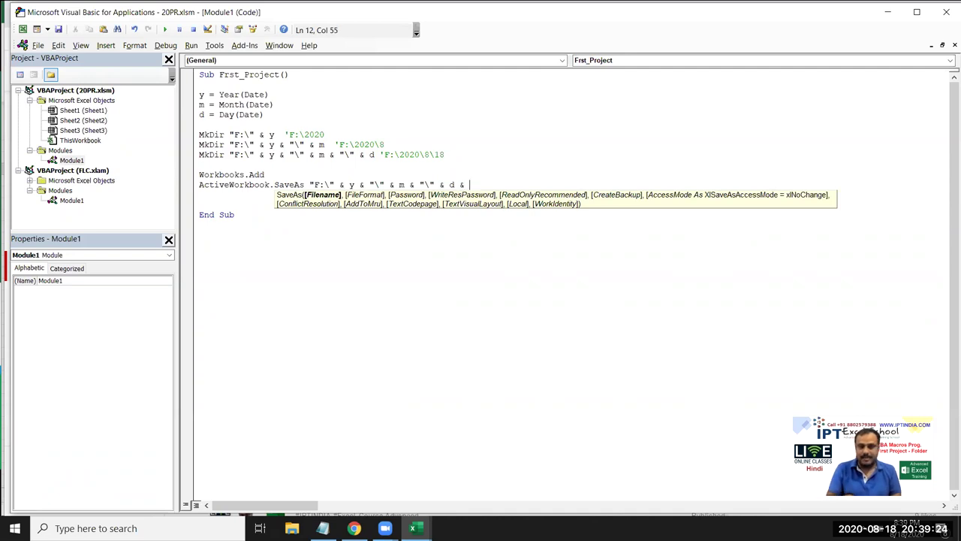
{"action": "type", "text": "\"\\\" "}
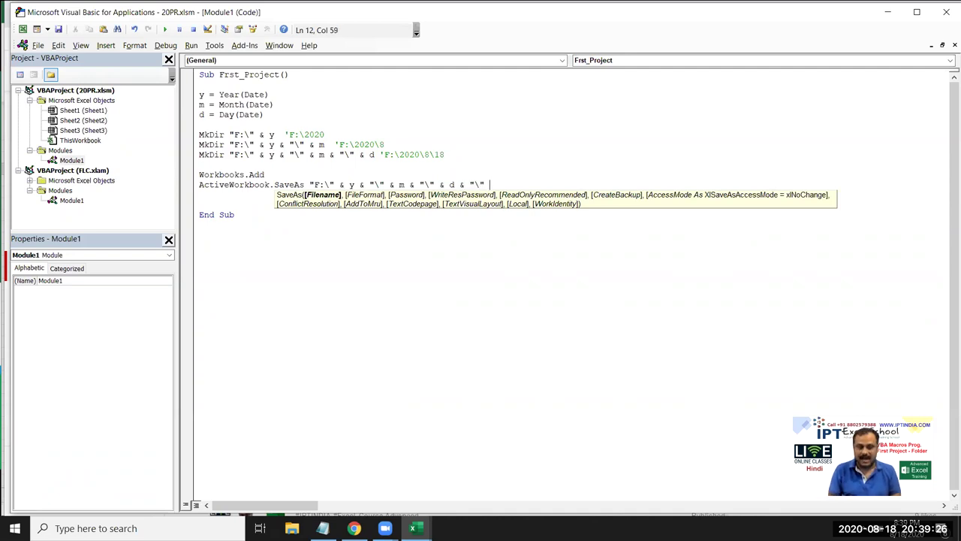
{"action": "type", "text": "& d "}
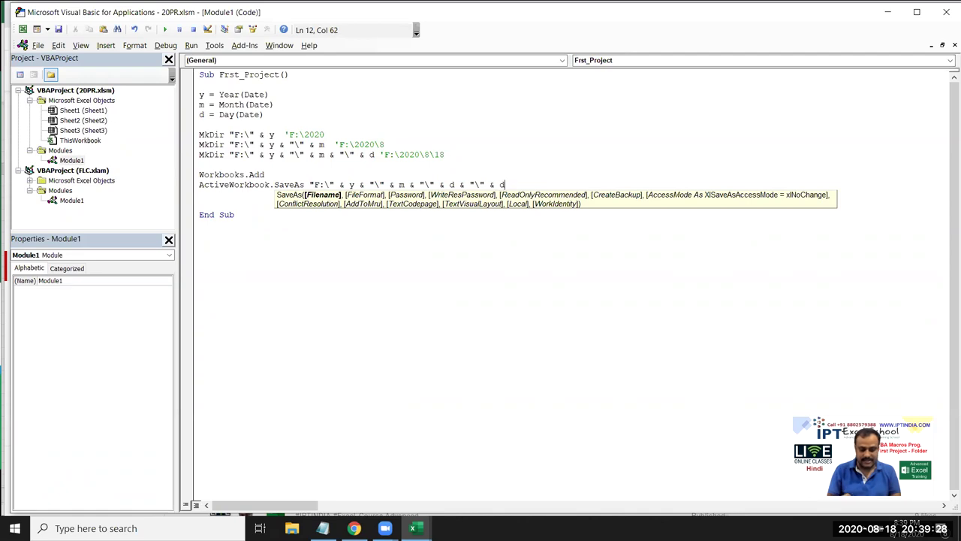
{"action": "type", "text": "& "}
{"action": "type", "text": "\"."}
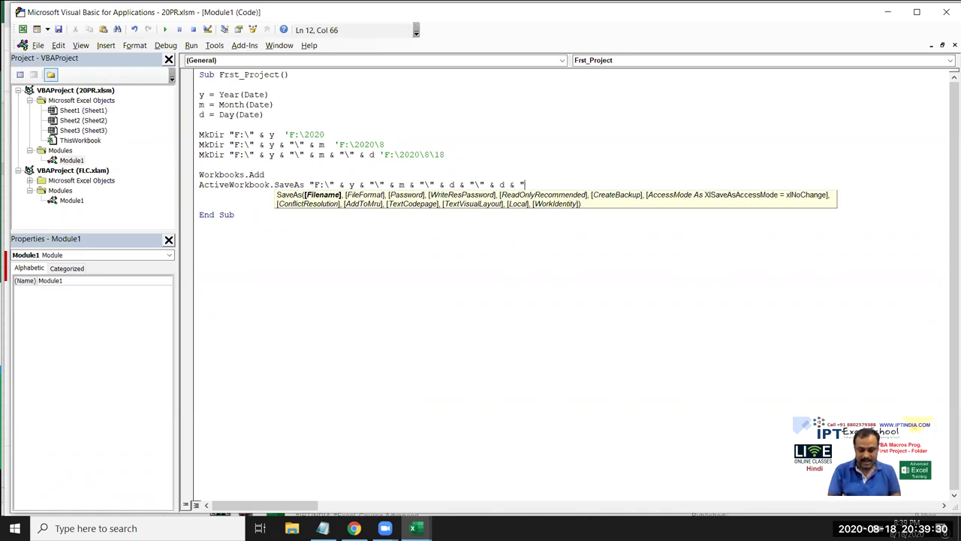
{"action": "type", "text": "xlsx\""}
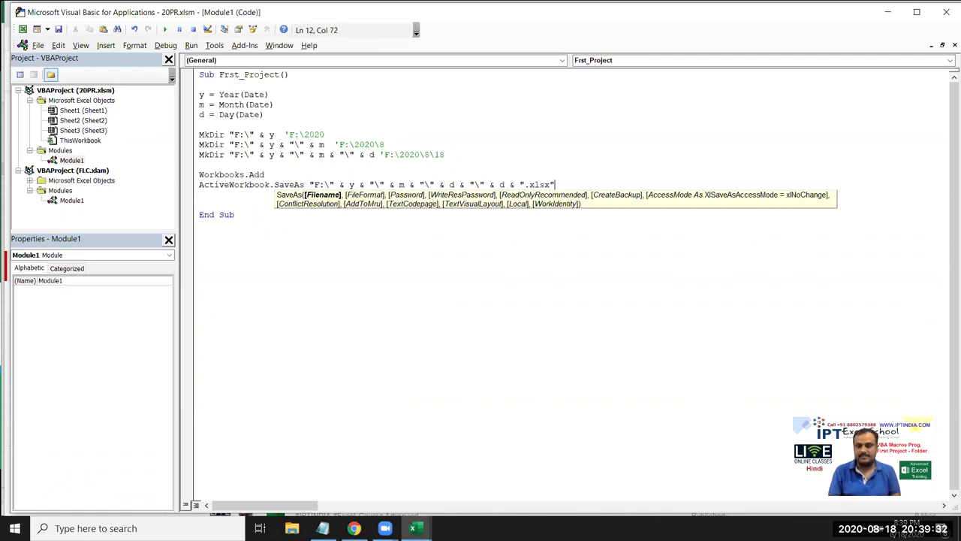
Step: Copy the 'F:\2020\8\18 comment onto the SaveAs line and extend it with \18.xlsx
{"action": "left_click_drag", "start_coordinate": [443, 154], "coordinate": [380, 154]}
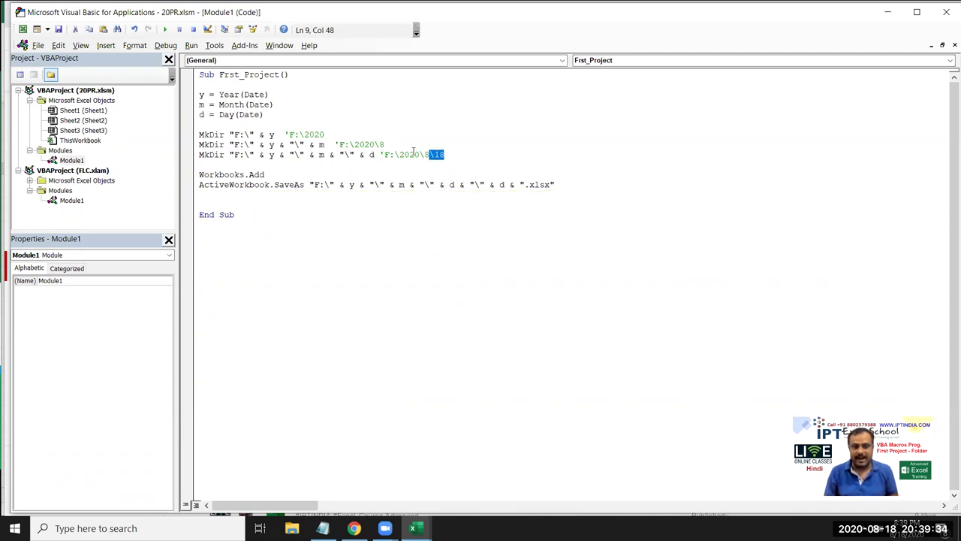
{"action": "key", "text": "ctrl+c"}
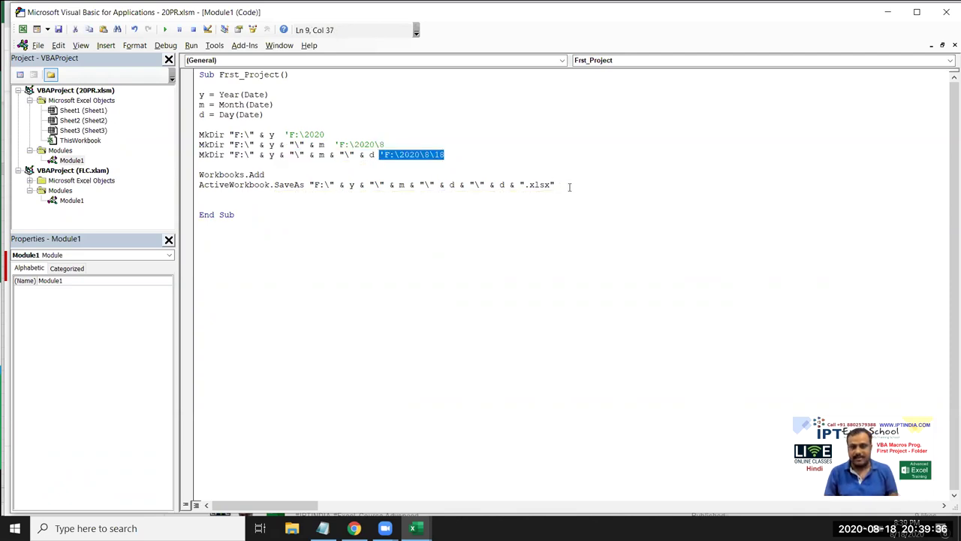
{"action": "left_click", "coordinate": [568, 186]}
{"action": "key", "text": "ctrl+v"}
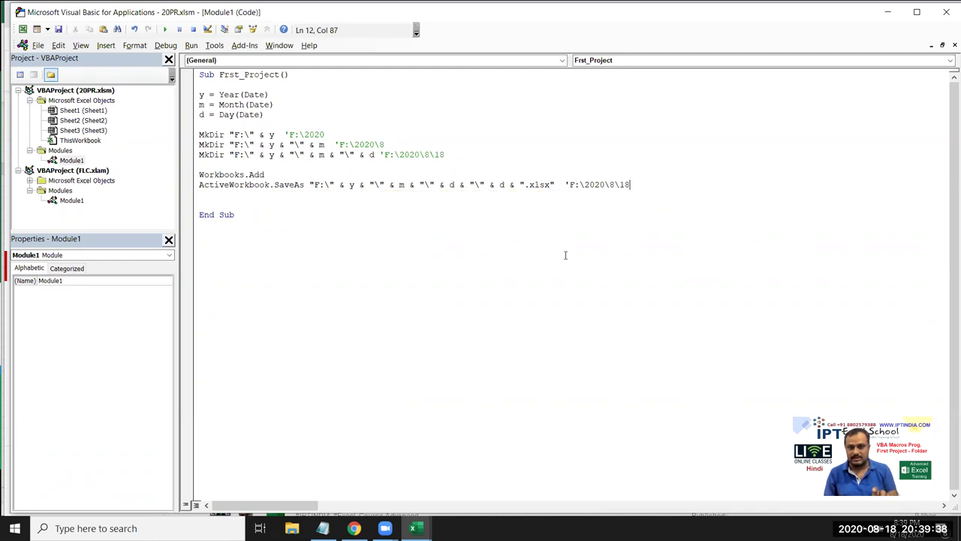
{"action": "type", "text": "\\"}
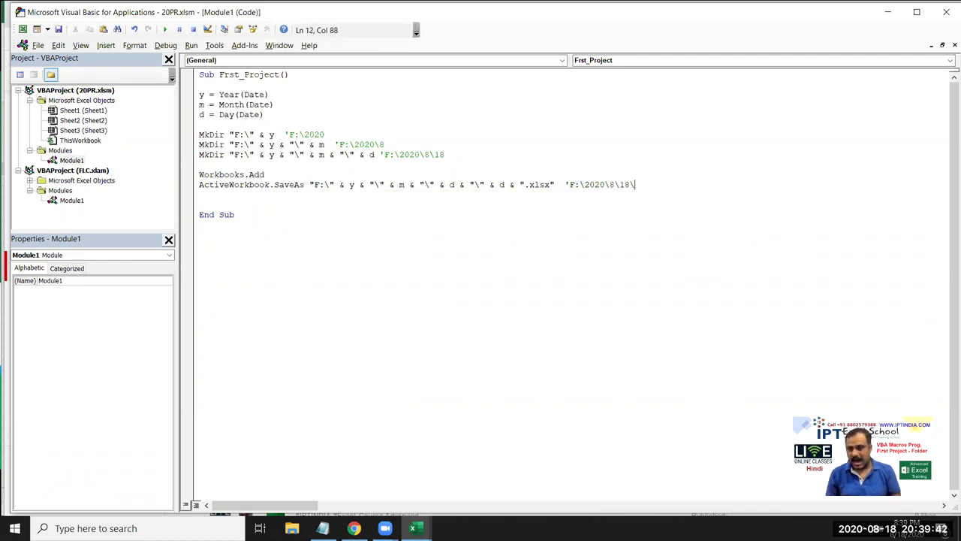
{"action": "type", "text": "18."}
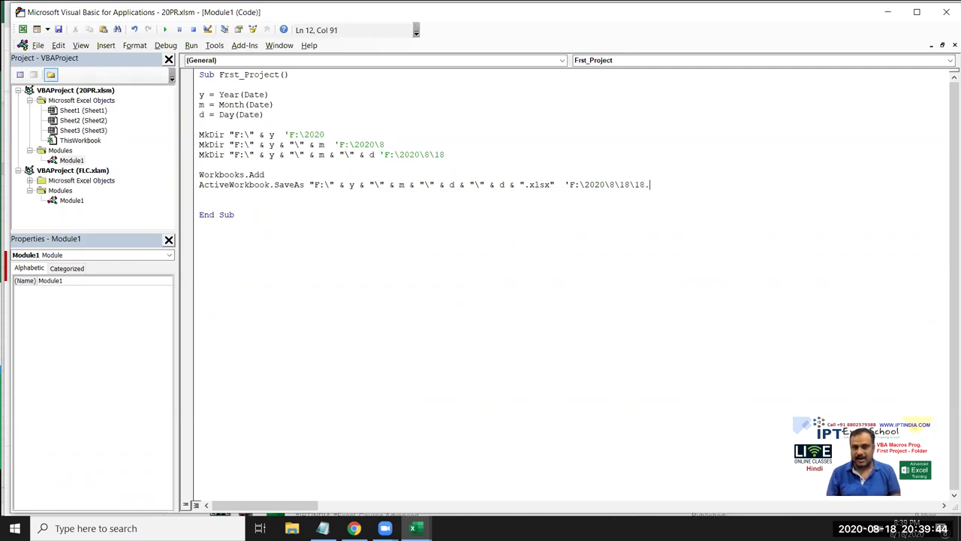
{"action": "type", "text": "xlsx"}
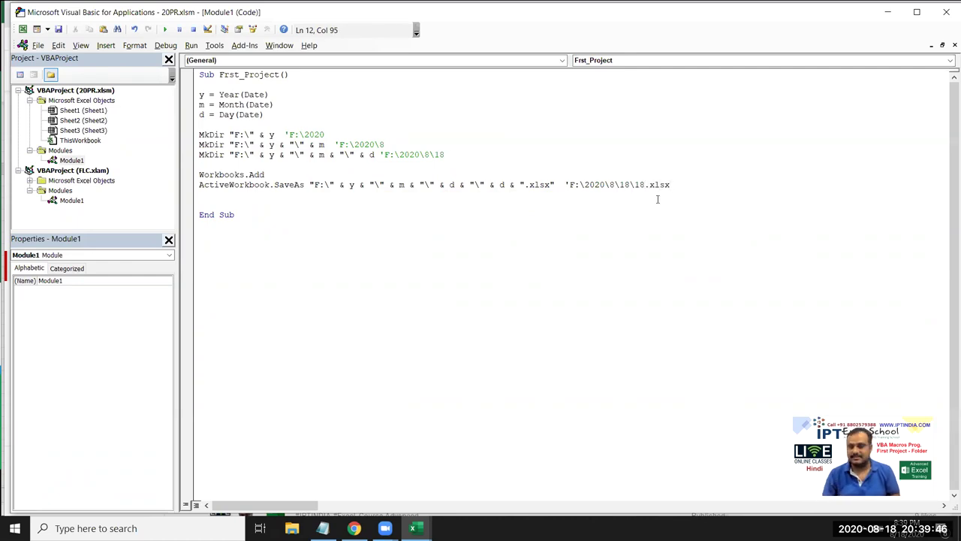
{"action": "left_click_drag", "start_coordinate": [659, 197], "coordinate": [658, 222]}
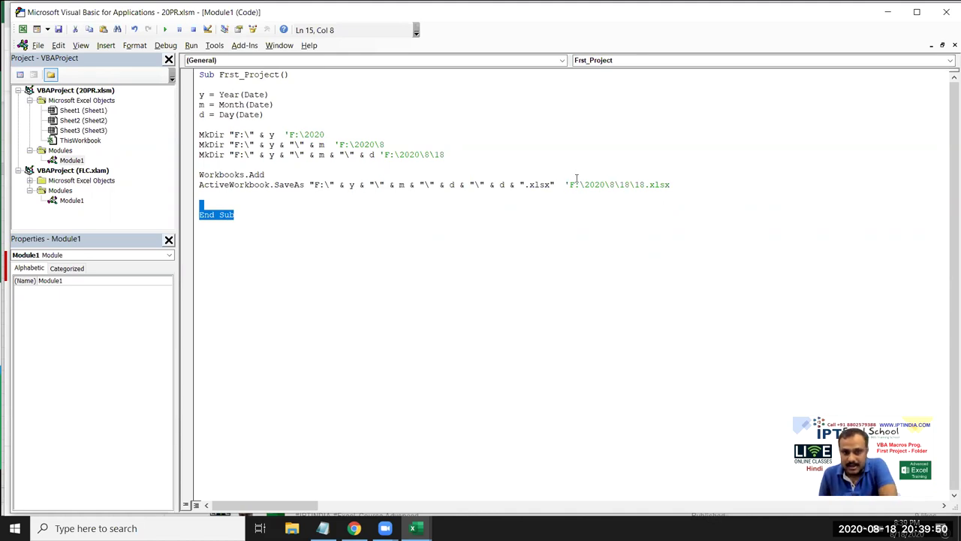
{"action": "left_click_drag", "start_coordinate": [584, 185], "coordinate": [605, 185]}
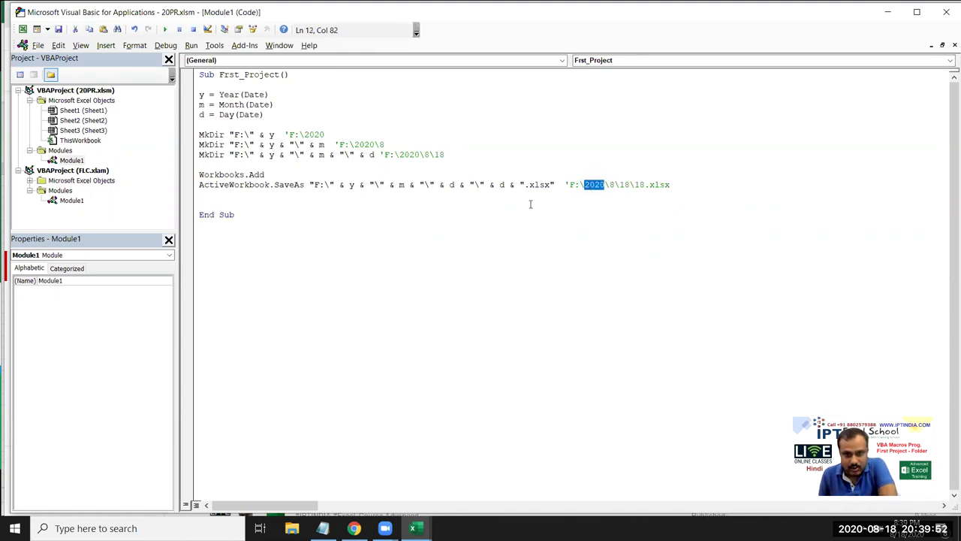
{"action": "double_click", "coordinate": [351, 188]}
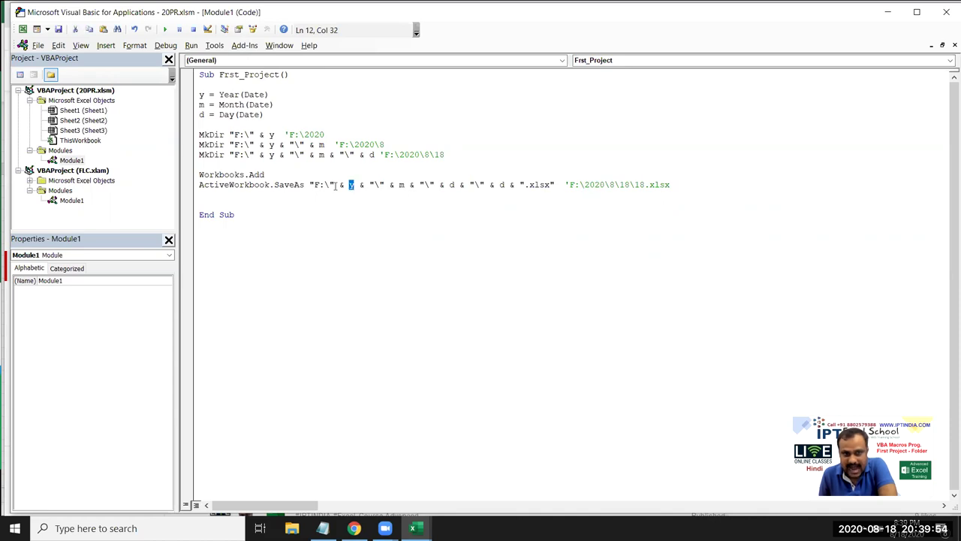
{"action": "double_click", "coordinate": [362, 185]}
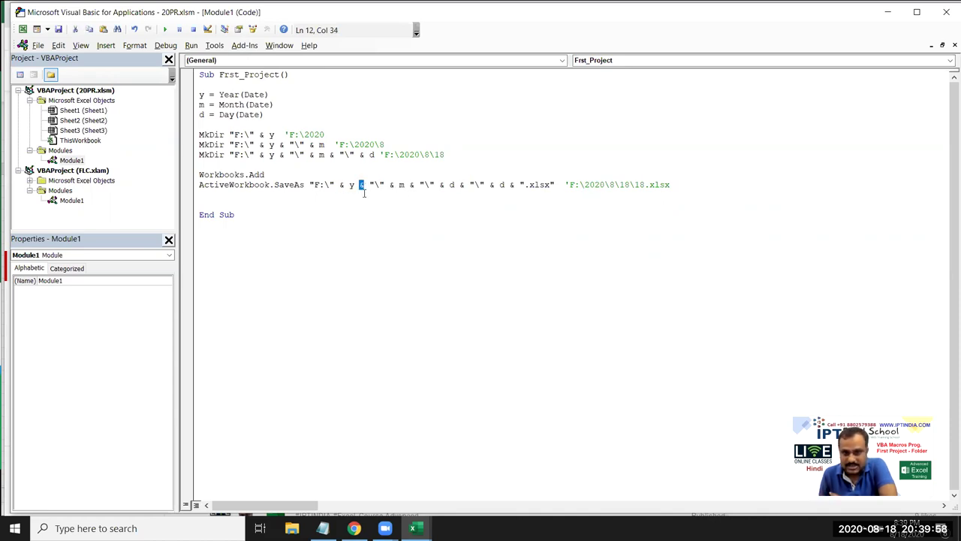
{"action": "double_click", "coordinate": [351, 187]}
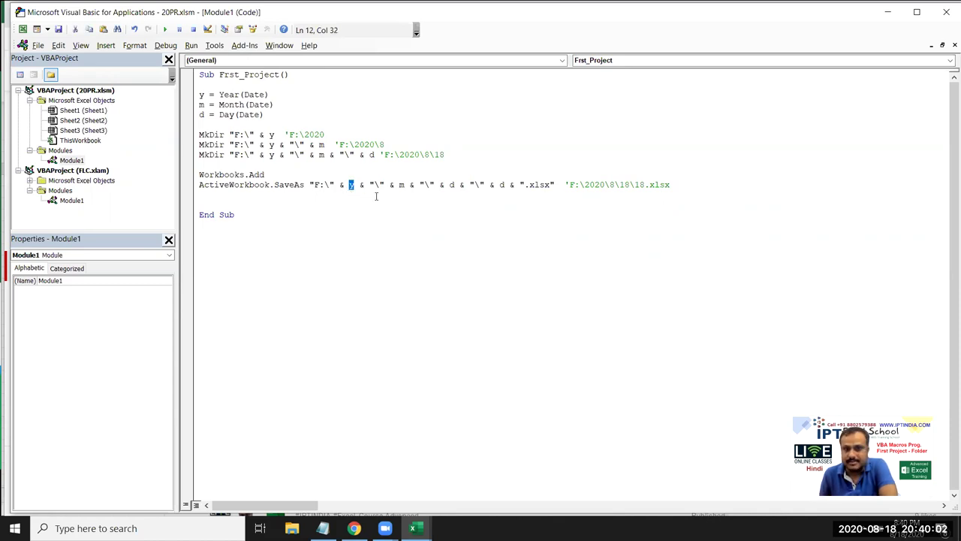
{"action": "double_click", "coordinate": [400, 186]}
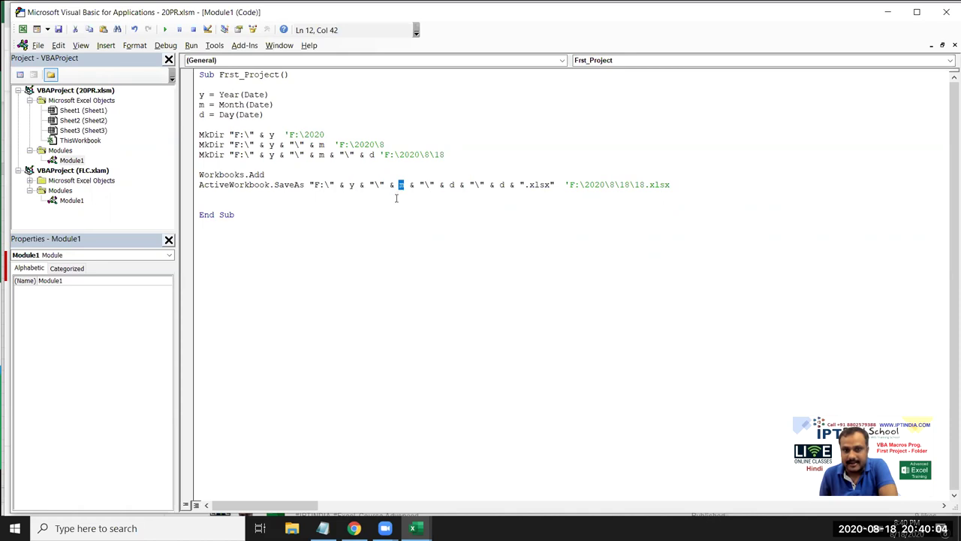
{"action": "double_click", "coordinate": [451, 186]}
{"action": "double_click", "coordinate": [501, 186]}
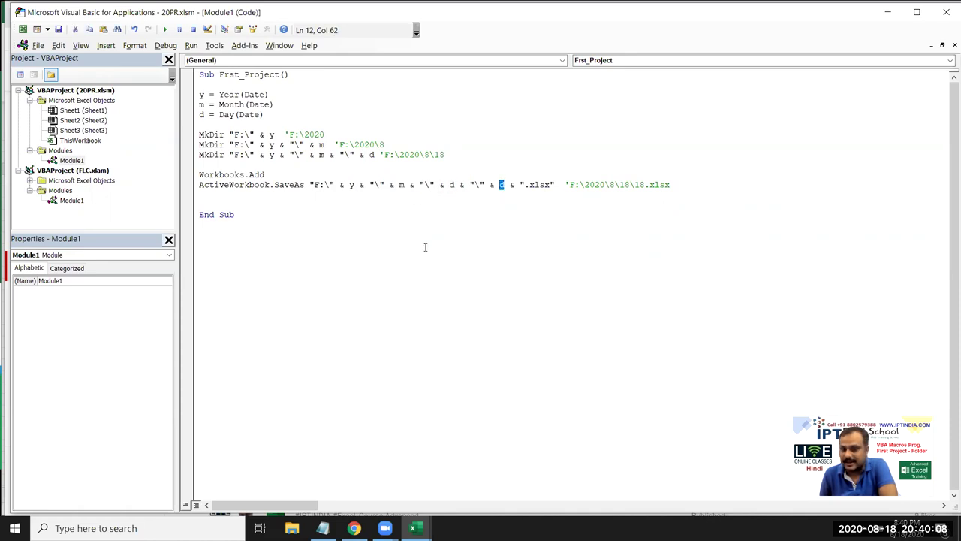
{"action": "double_click", "coordinate": [451, 186]}
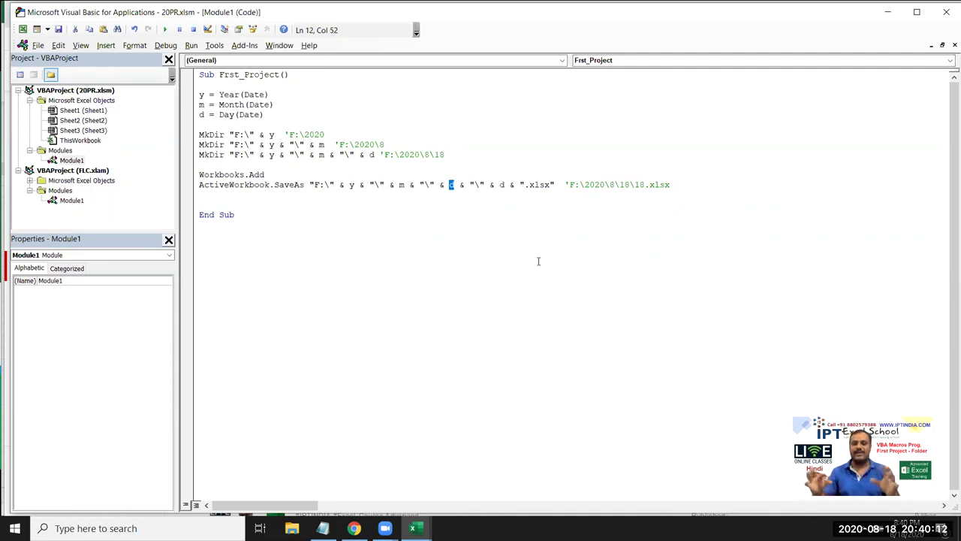
{"action": "left_click", "coordinate": [271, 195]}
{"action": "key", "text": "Up"}
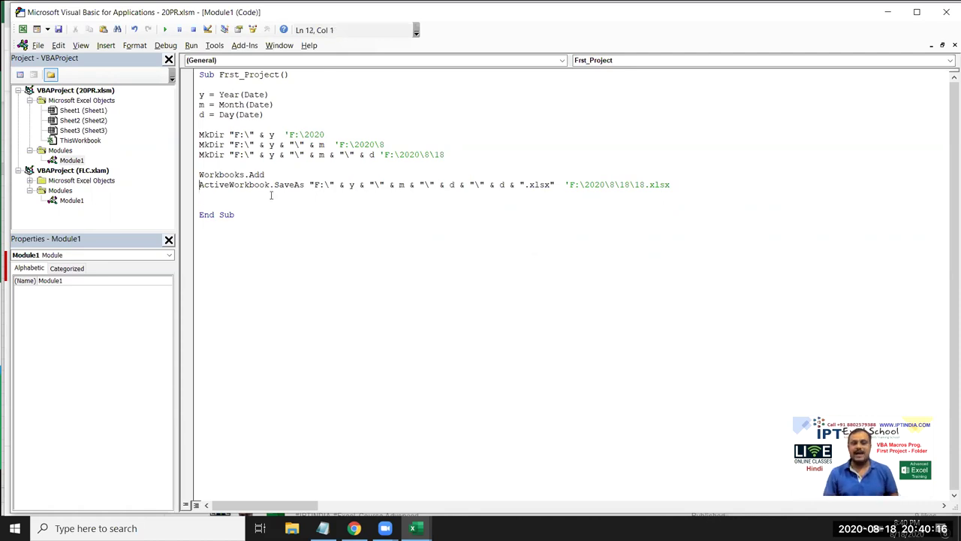
{"action": "key", "text": "shift+Up"}
{"action": "key", "text": "shift+Down"}
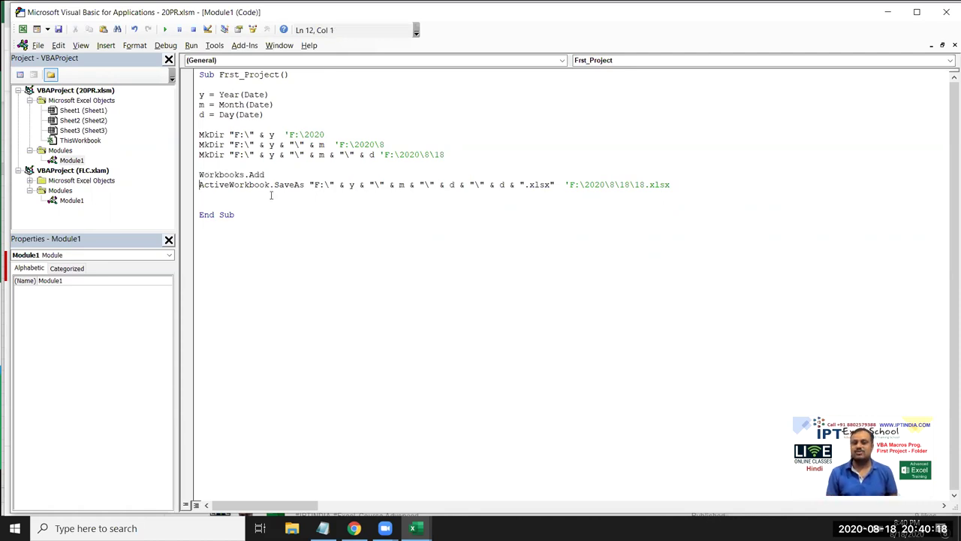
{"action": "key", "text": "shift+Down"}
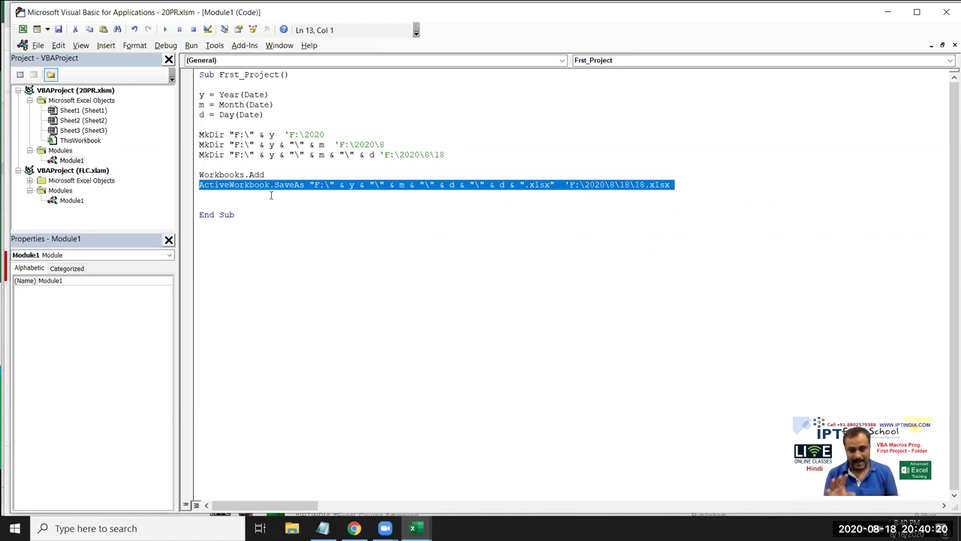
{"action": "left_click", "coordinate": [271, 195]}
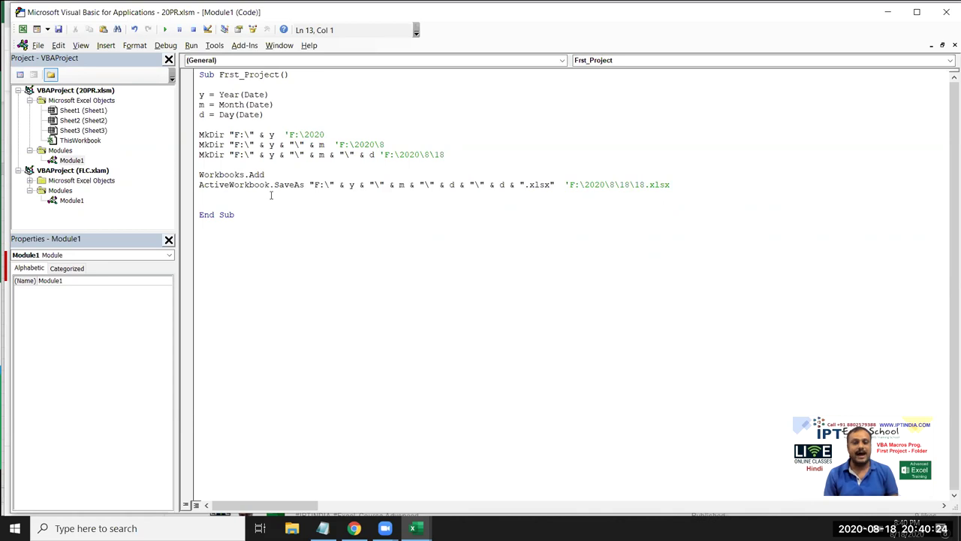
Step: Add an ActiveWorkbook.Close True line on a new line after the SaveAs statement
{"action": "key", "text": "Return"}
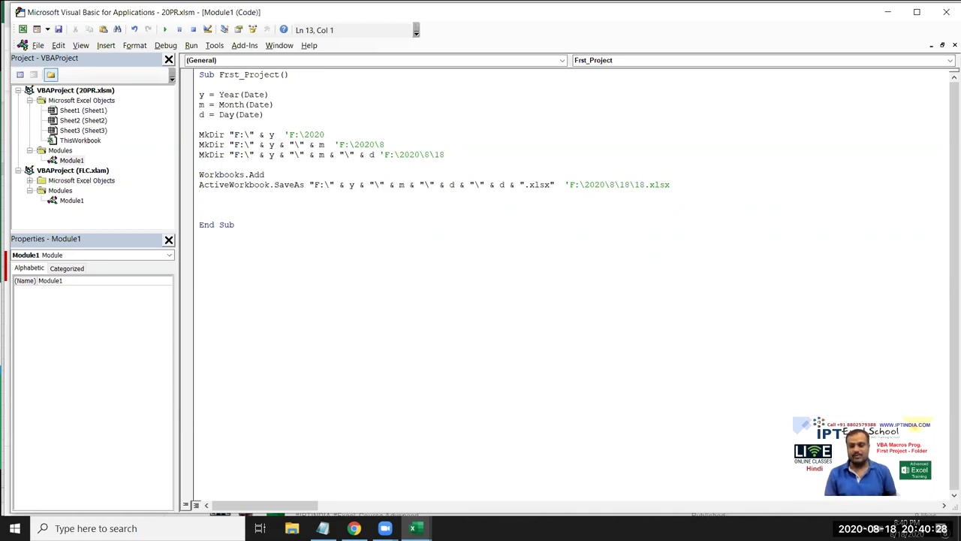
{"action": "type", "text": "ac"}
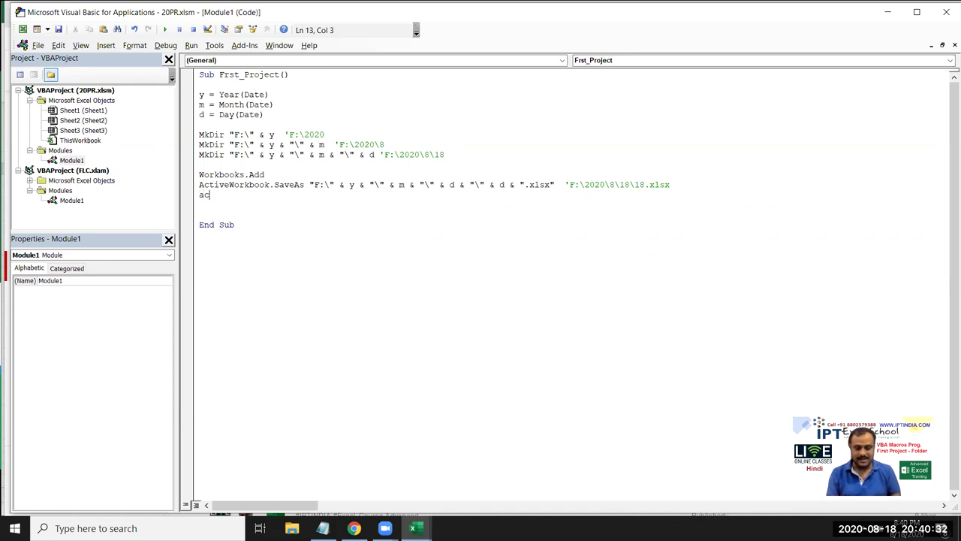
{"action": "type", "text": "tiveworkbook"}
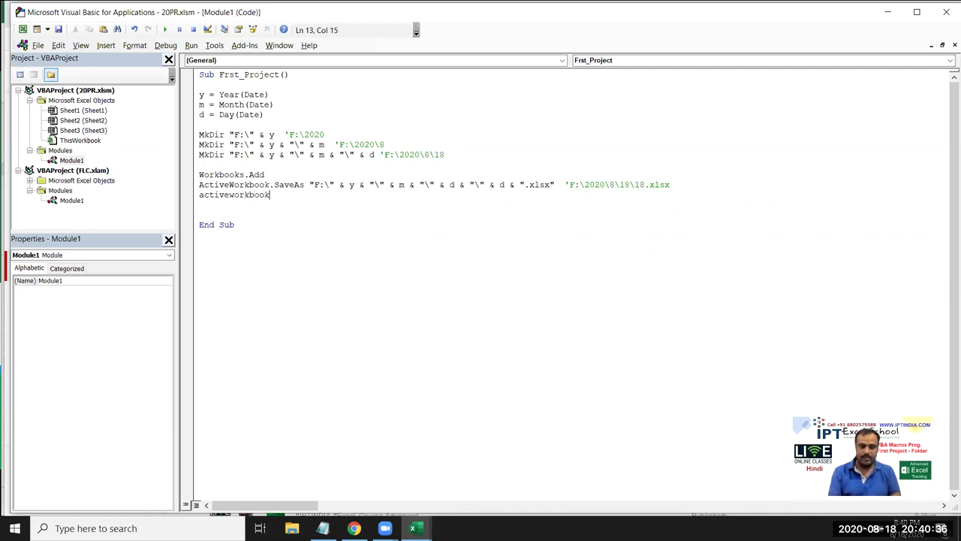
{"action": "type", "text": ".close true"}
{"action": "key", "text": "Return"}
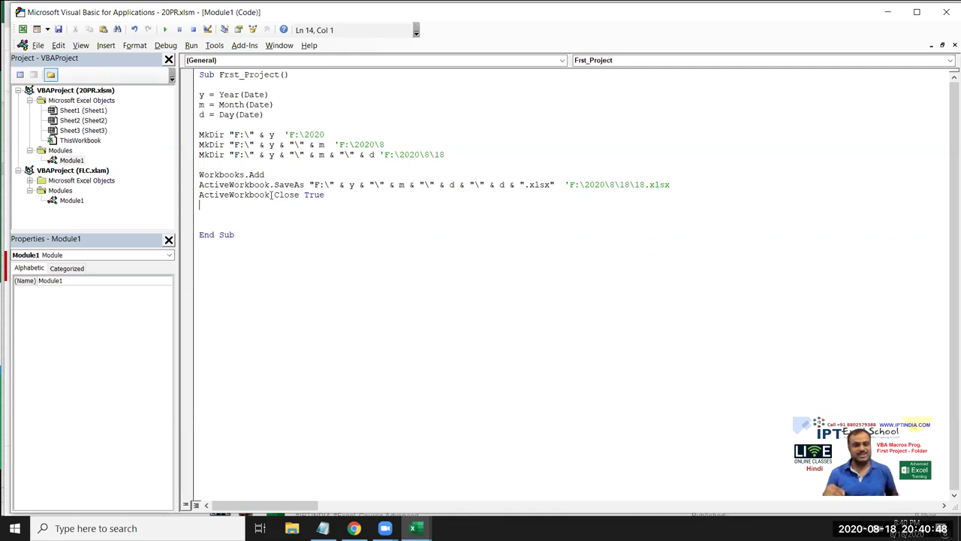
{"action": "key", "text": "Up"}
{"action": "key", "text": "Up"}
{"action": "key", "text": "Up"}
{"action": "key", "text": "Up"}
{"action": "key", "text": "Up"}
{"action": "key", "text": "Up"}
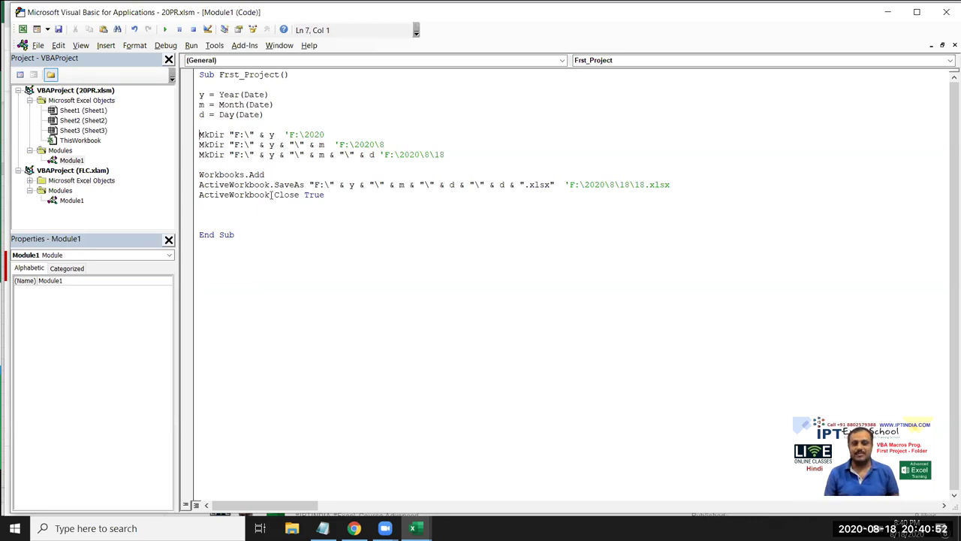
{"action": "key", "text": "shift+End"}
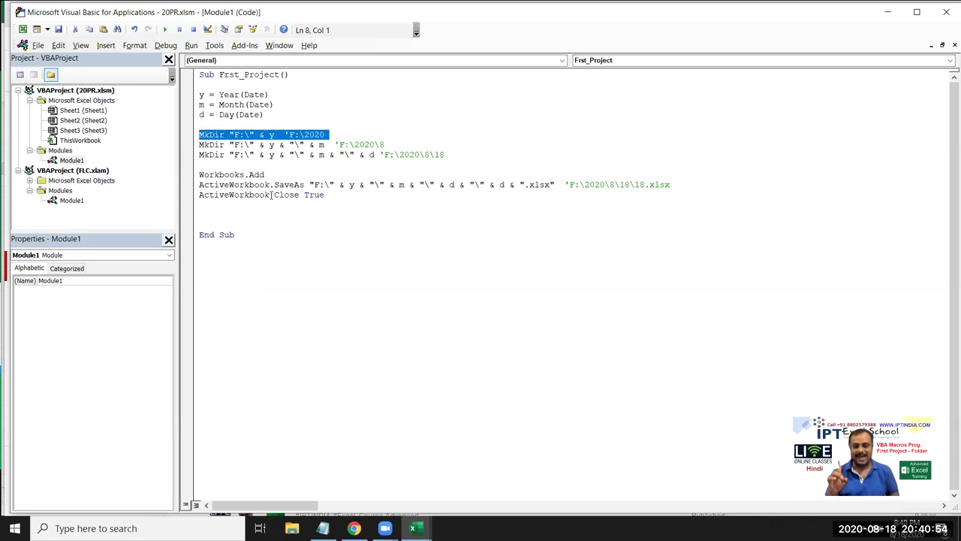
{"action": "key", "text": "Down"}
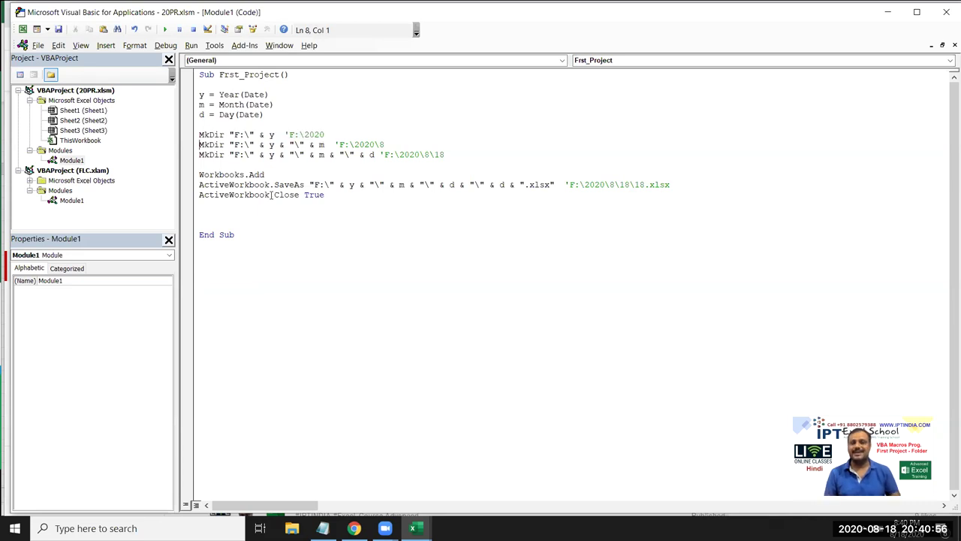
{"action": "key", "text": "shift+End"}
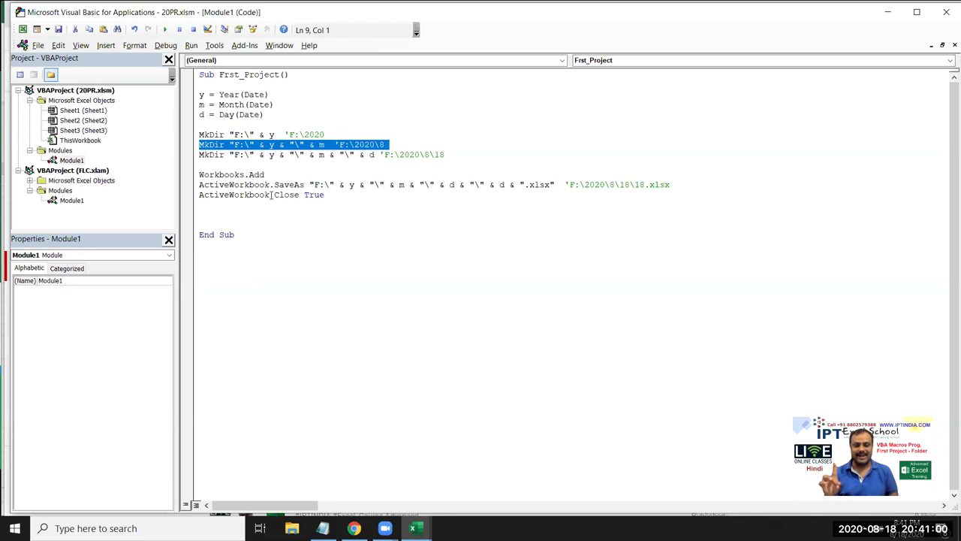
{"action": "key", "text": "Up"}
{"action": "key", "text": "shift+End"}
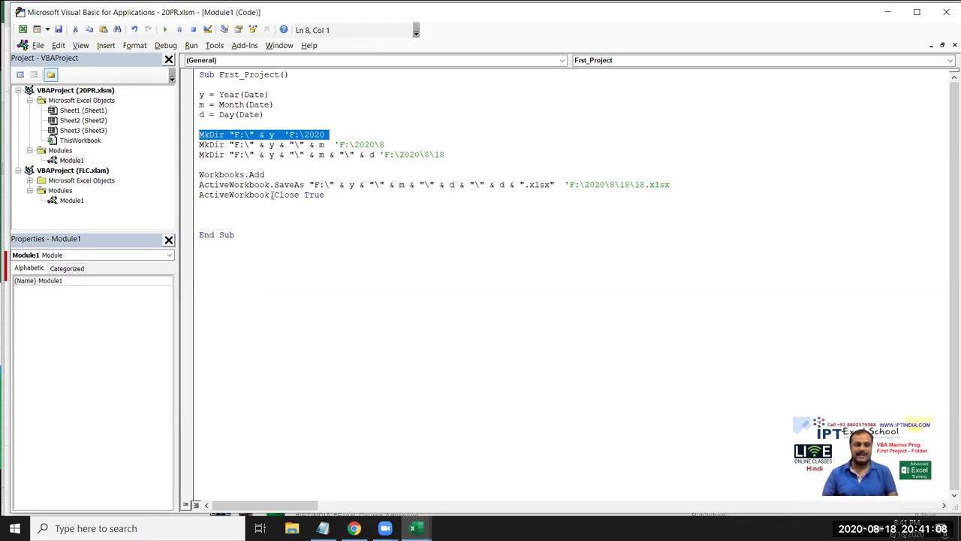
{"action": "left_click", "coordinate": [245, 216]}
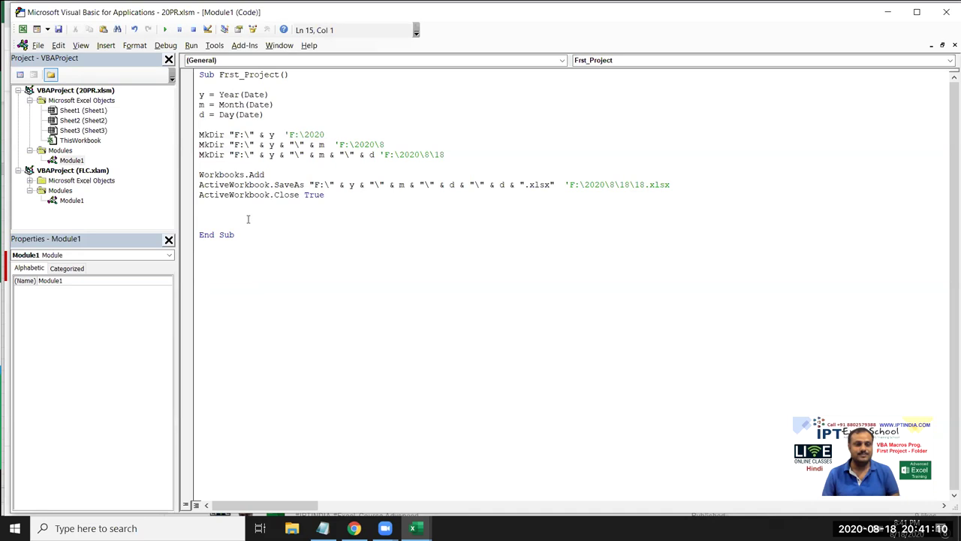
{"action": "key", "text": "alt+Tab"}
{"action": "key", "text": "alt+Tab"}
{"action": "key", "text": "alt+Tab"}
{"action": "key", "text": "alt+Tab"}
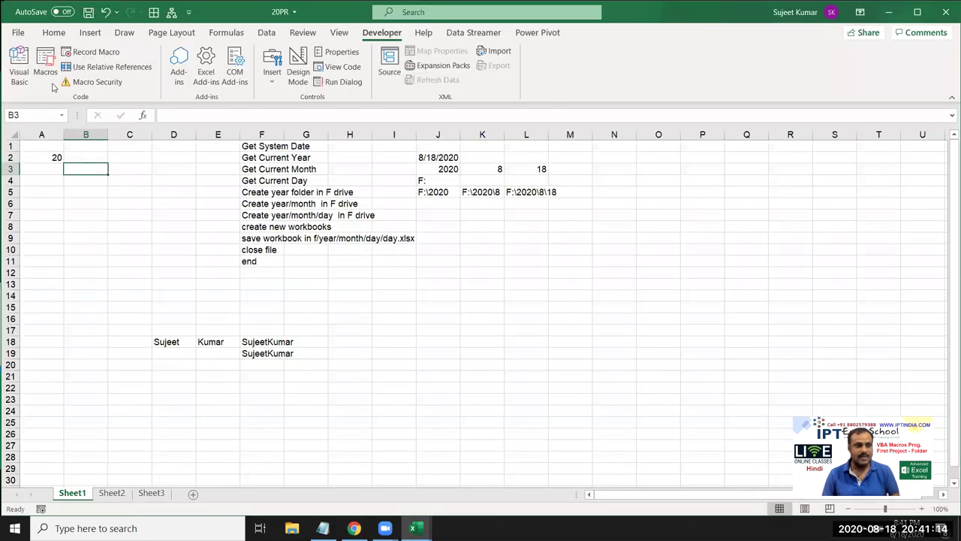
Step: Run Frst_Project from the Macros list, then open File Explorer to check the folders
{"action": "left_click", "coordinate": [49, 79]}
{"action": "left_click", "coordinate": [770, 160]}
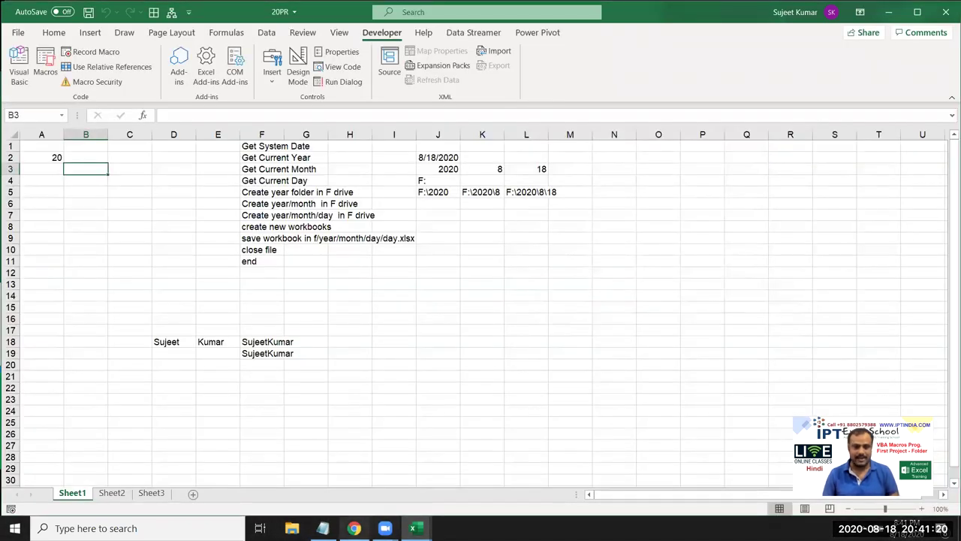
{"action": "left_click", "coordinate": [292, 528]}
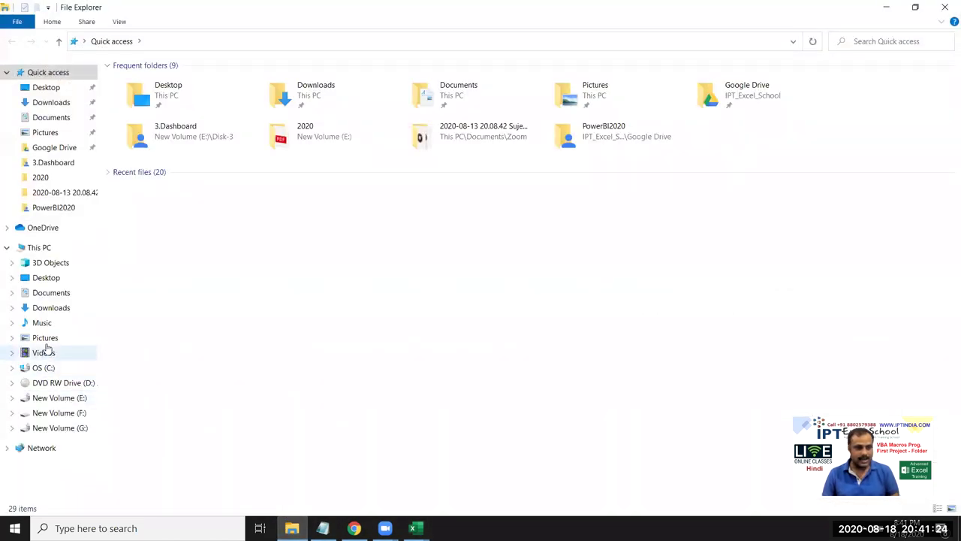
Step: Browse F: into 2020\8\18 and select the saved 18 workbook
{"action": "left_click", "coordinate": [58, 412]}
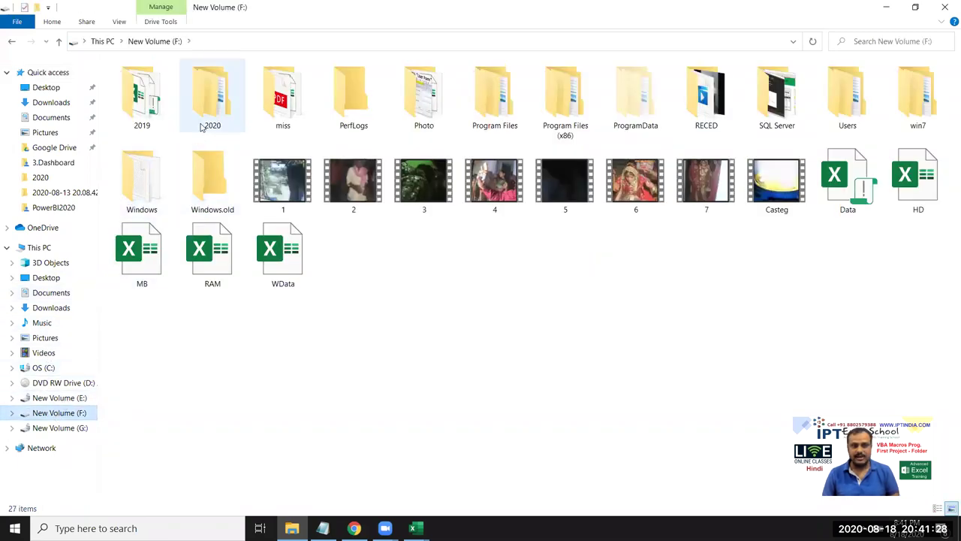
{"action": "double_click", "coordinate": [201, 127]}
{"action": "left_click", "coordinate": [154, 87]}
{"action": "double_click", "coordinate": [154, 87]}
{"action": "double_click", "coordinate": [148, 85]}
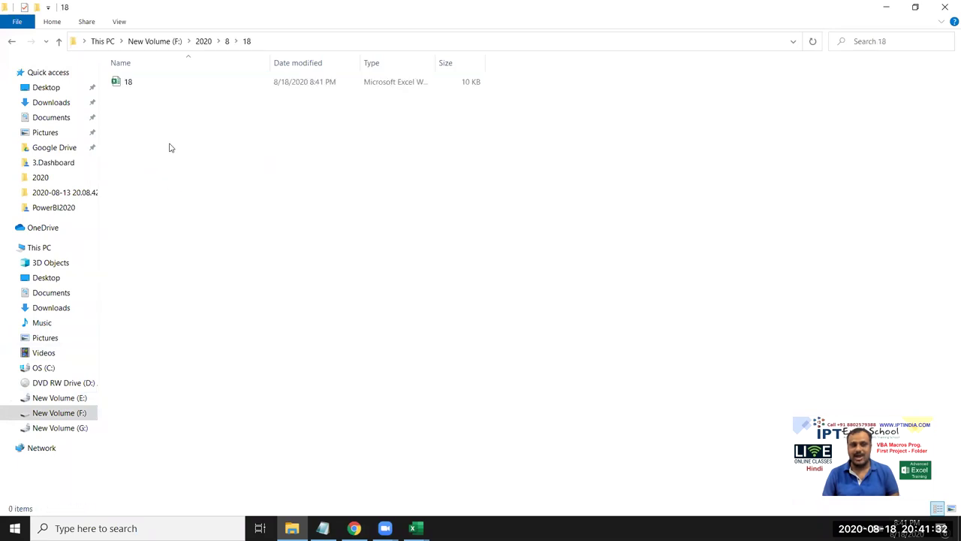
{"action": "left_click", "coordinate": [139, 82]}
Step: Go back up to the F: drive root, then return to the VBA editor window
{"action": "left_click", "coordinate": [12, 44]}
{"action": "left_click", "coordinate": [11, 43]}
{"action": "left_click", "coordinate": [10, 43]}
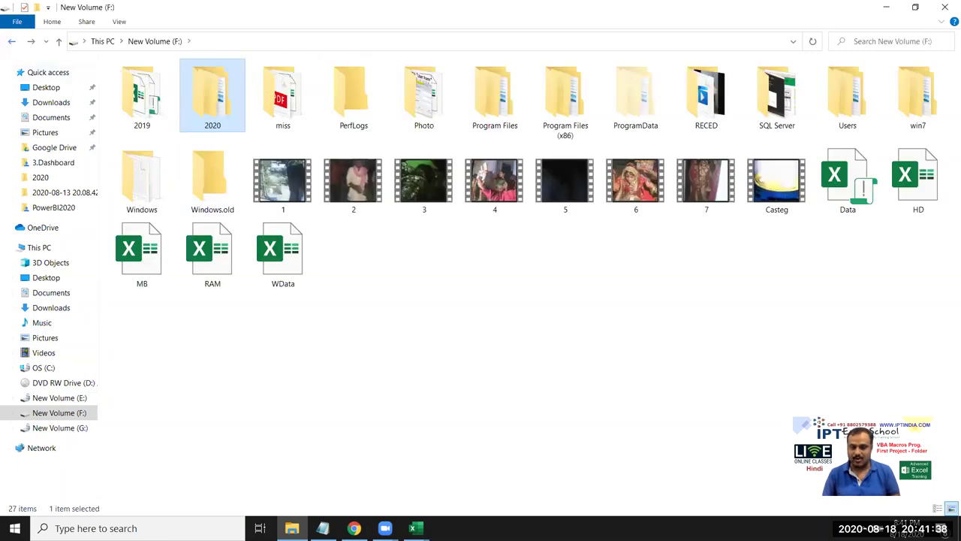
{"action": "left_click", "coordinate": [413, 528]}
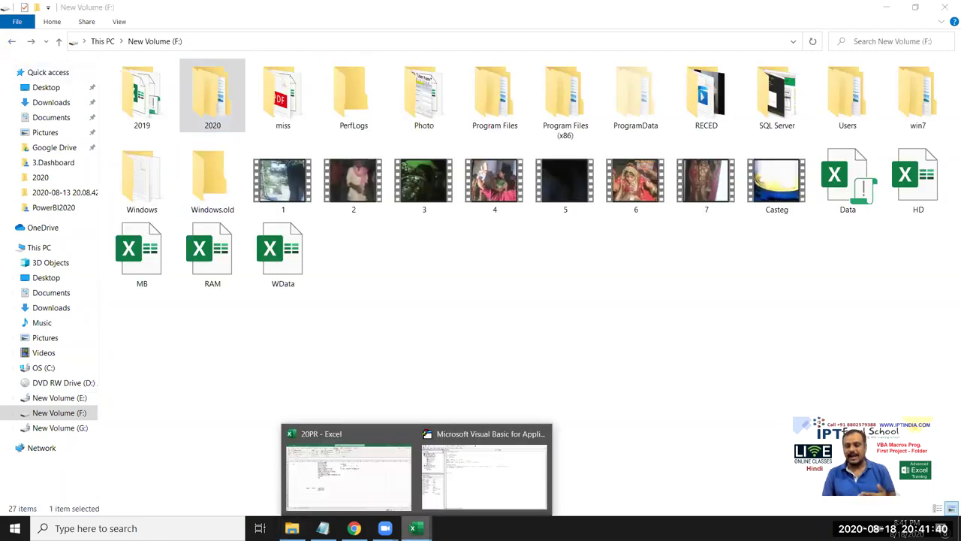
{"action": "left_click", "coordinate": [467, 492]}
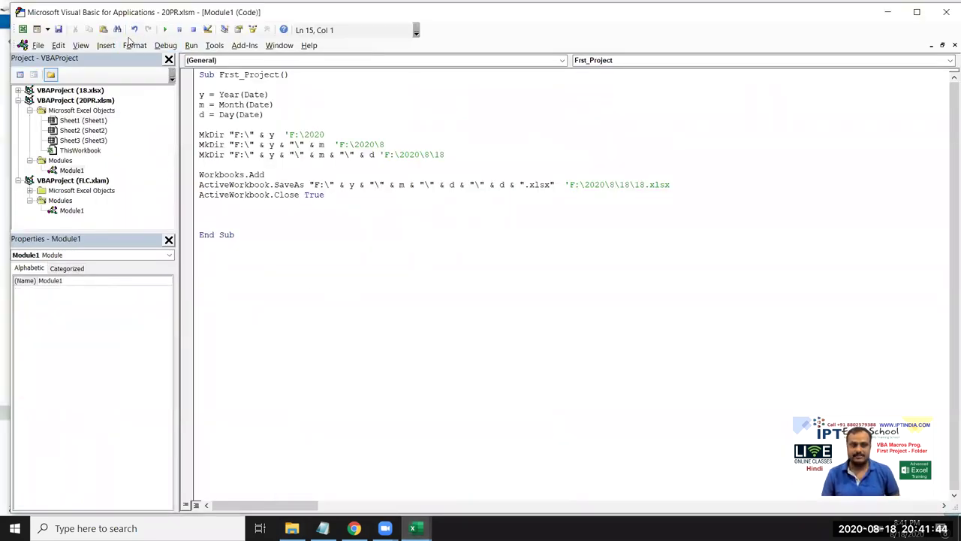
Step: Run Frst_Project twice, debugging run-time error 75 at the first MkDir, then reset the run
{"action": "left_click", "coordinate": [164, 30]}
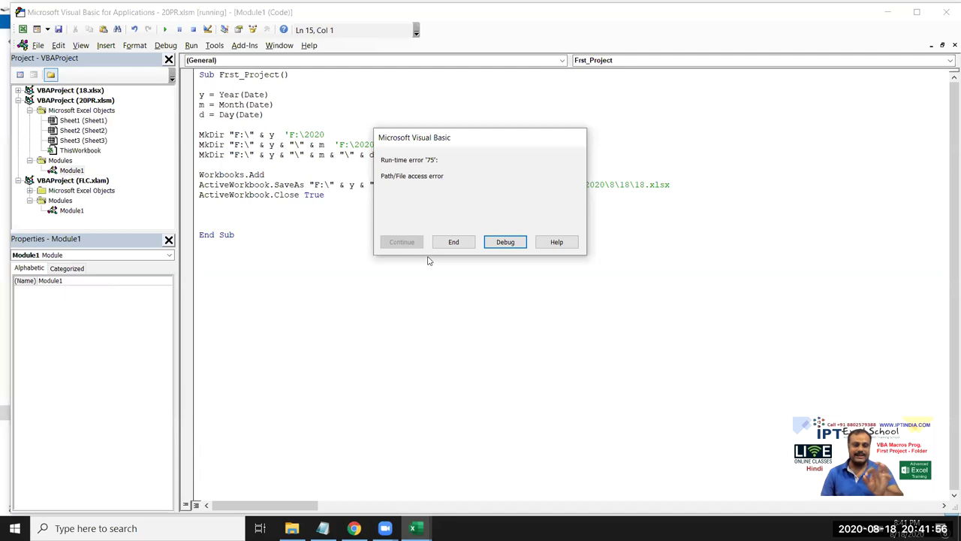
{"action": "left_click", "coordinate": [503, 242]}
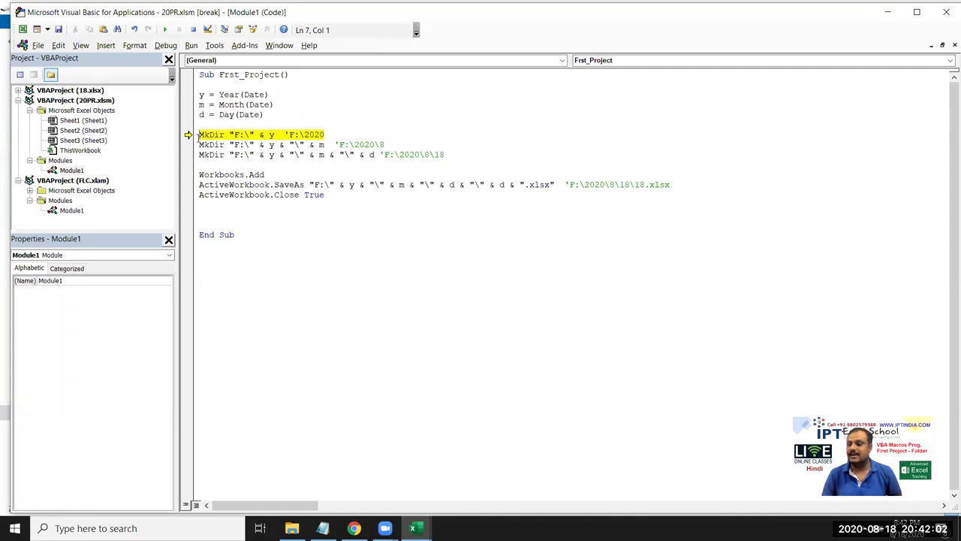
{"action": "left_click", "coordinate": [164, 29]}
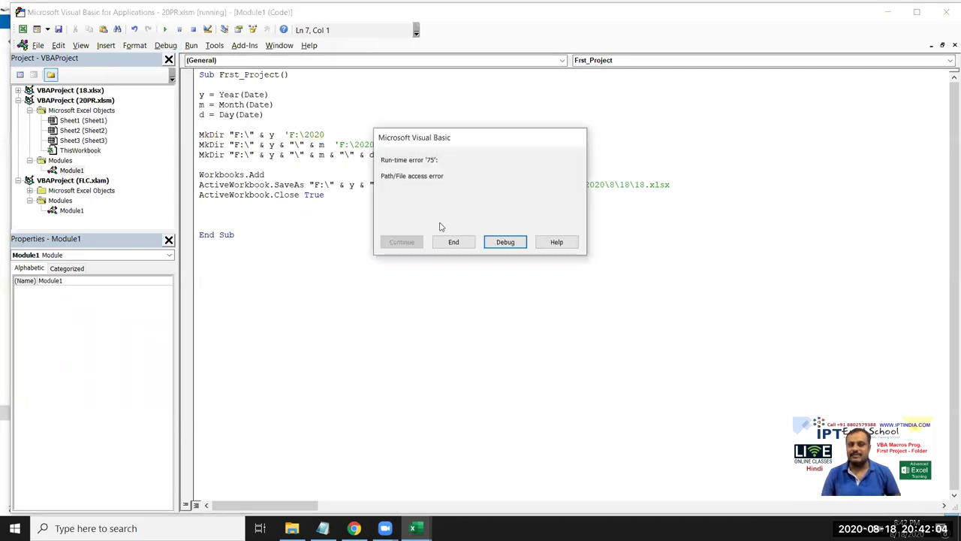
{"action": "left_click", "coordinate": [499, 243]}
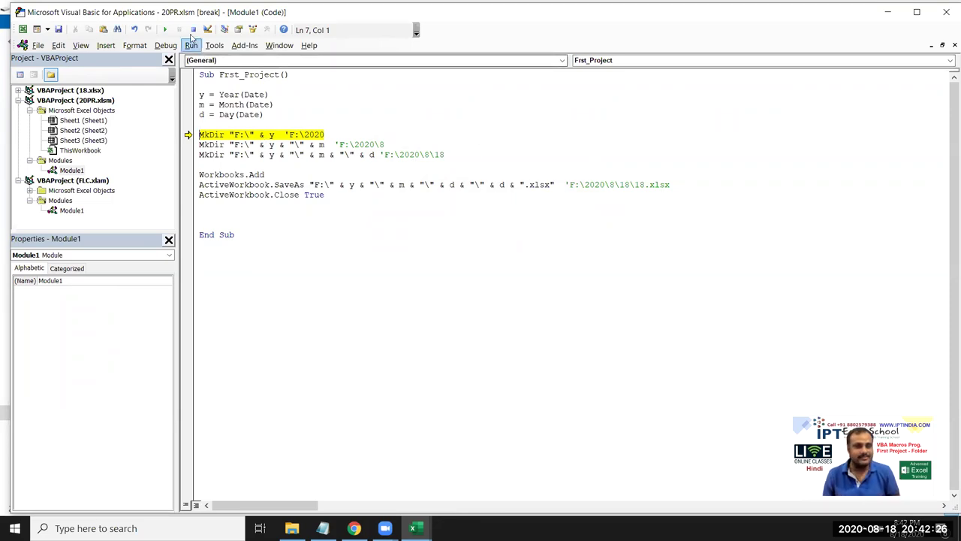
{"action": "left_click", "coordinate": [193, 30]}
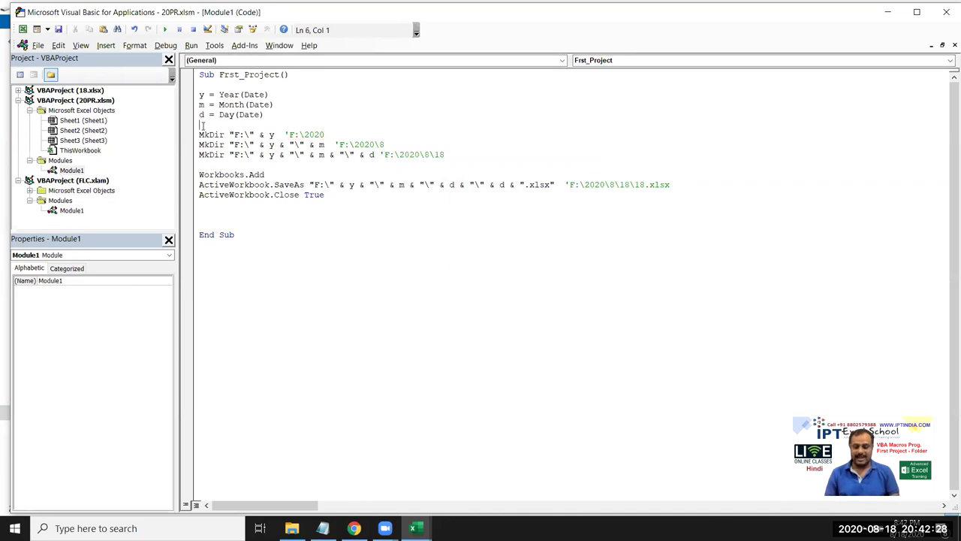
Step: Type On Error Resume Next on a new line above the MkDir statements
{"action": "key", "text": "Return"}
{"action": "left_click", "coordinate": [201, 125]}
{"action": "left_click", "coordinate": [200, 134]}
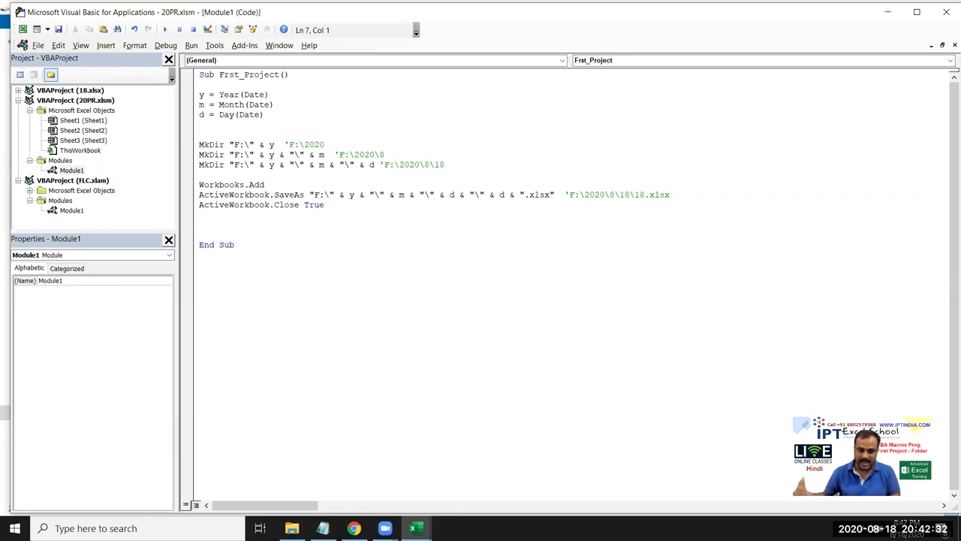
{"action": "left_click", "coordinate": [200, 125]}
{"action": "type", "text": "on"}
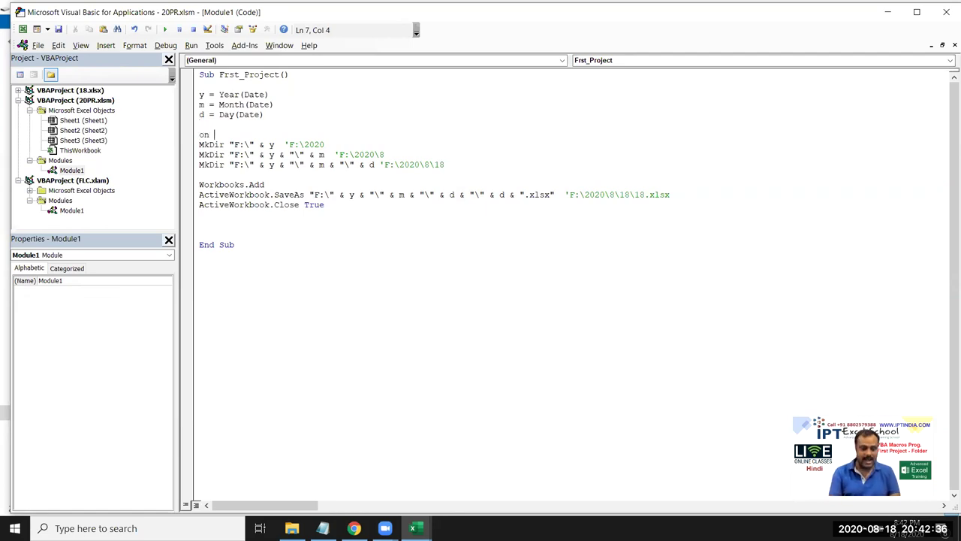
{"action": "type", "text": "erro"}
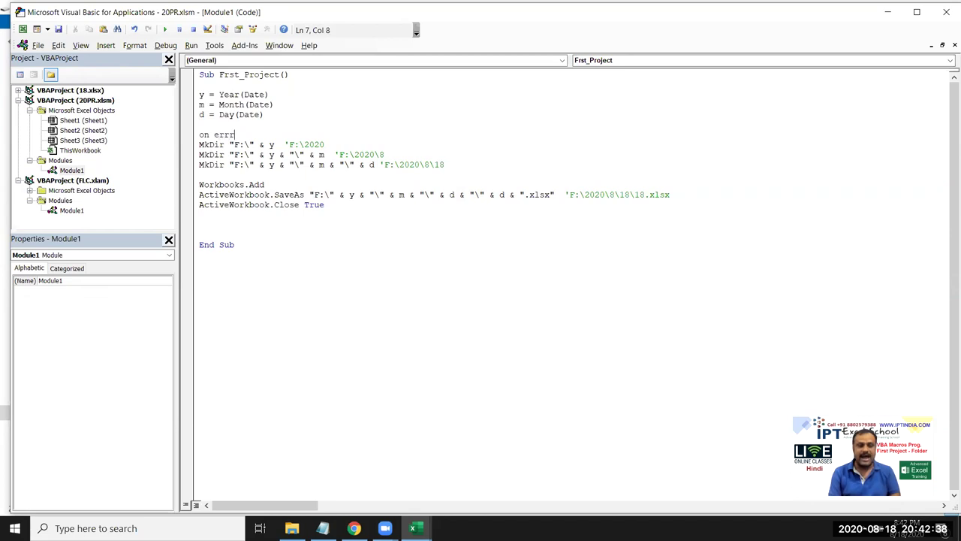
{"action": "type", "text": "r re"}
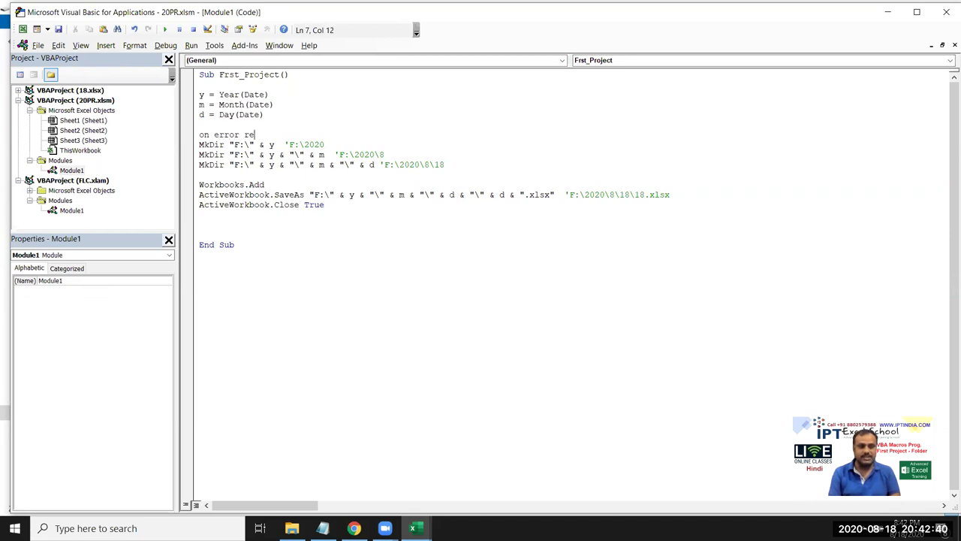
{"action": "type", "text": "sume"}
{"action": "left_click", "coordinate": [201, 129]}
{"action": "key", "text": "Return"}
{"action": "type", "text": "next"}
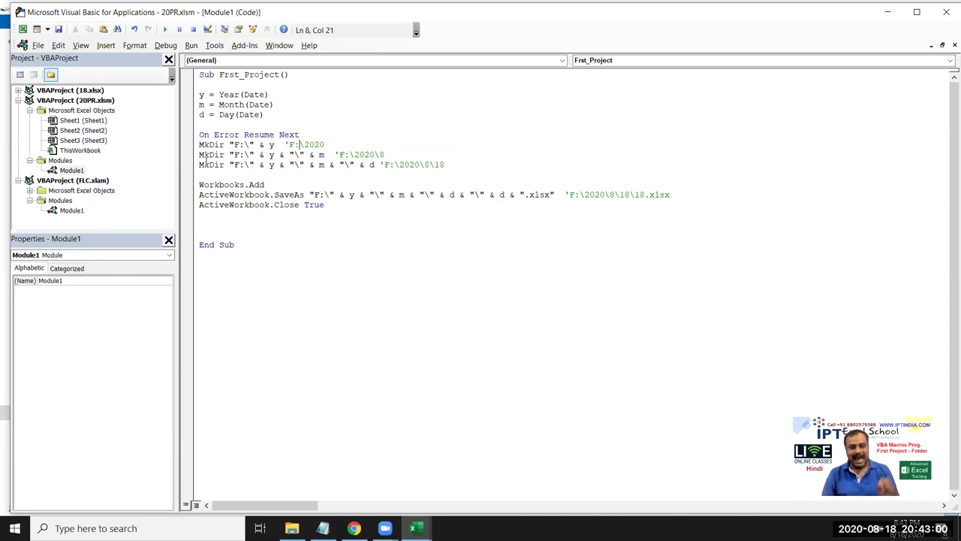
Step: Select the On Error Resume Next line and the MkDir lines to review the edited code
{"action": "left_click_drag", "start_coordinate": [316, 143], "coordinate": [255, 135]}
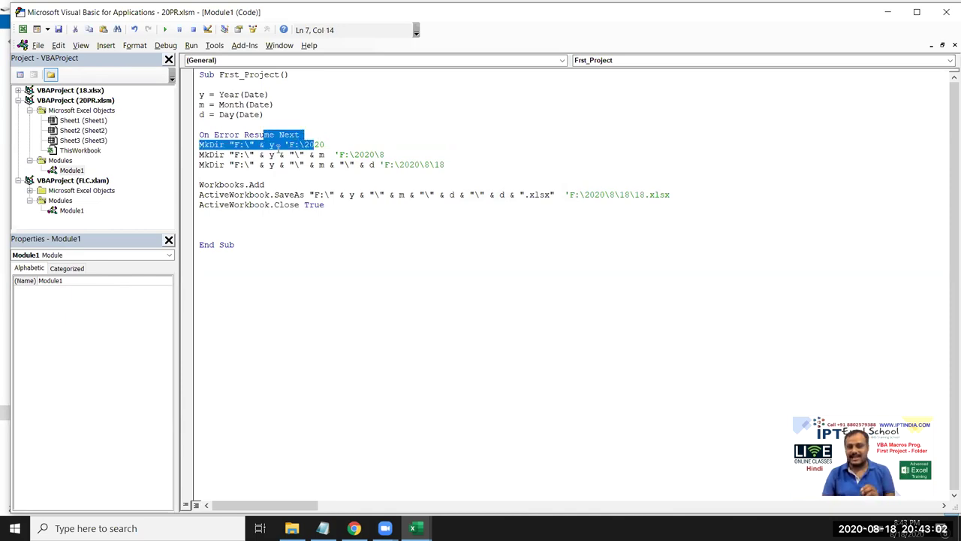
{"action": "left_click", "coordinate": [275, 144]}
{"action": "left_click_drag", "start_coordinate": [313, 133], "coordinate": [196, 135]}
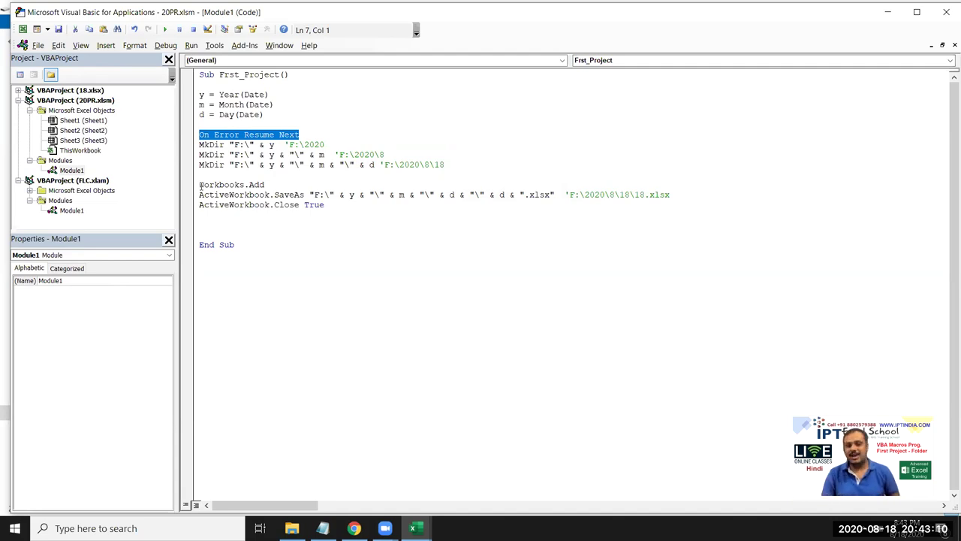
{"action": "left_click", "coordinate": [192, 157]}
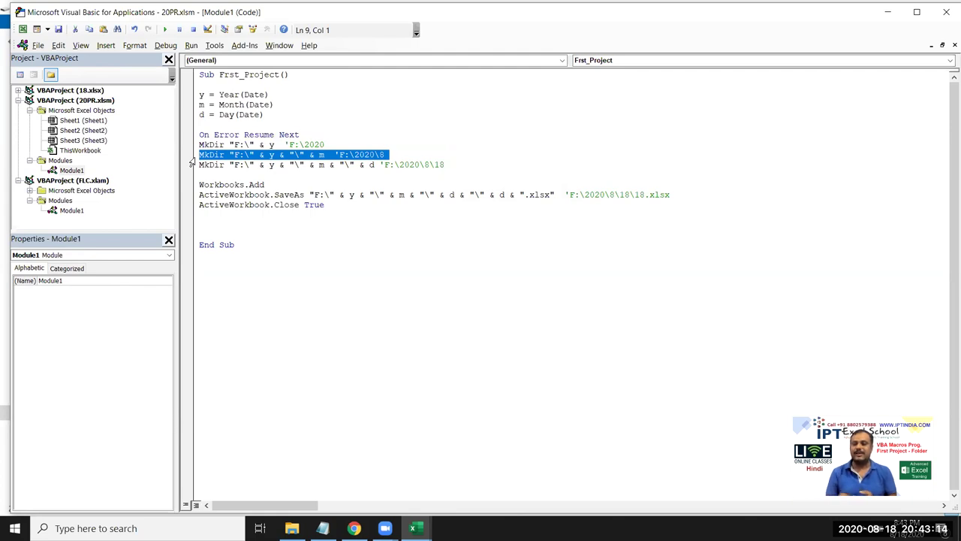
{"action": "left_click", "coordinate": [199, 164]}
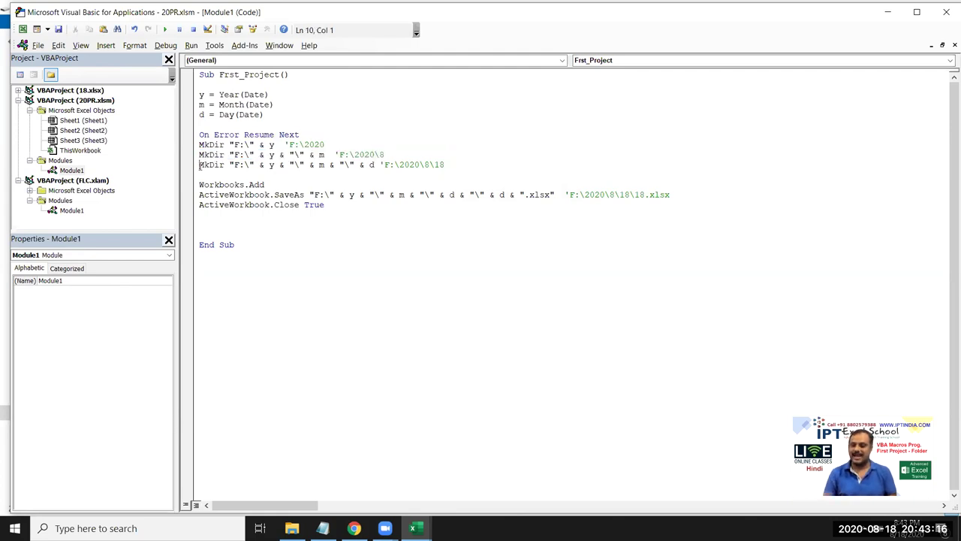
Step: Permanently delete the 18 folder from F:\2020\8 with Shift+Delete
{"action": "key", "text": "alt+Tab"}
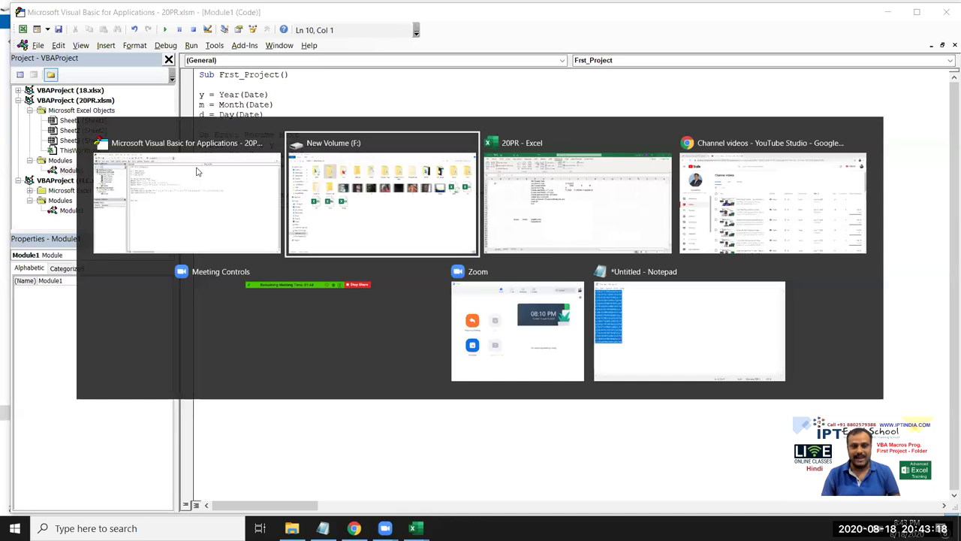
{"action": "double_click", "coordinate": [200, 107]}
{"action": "left_click", "coordinate": [162, 88]}
{"action": "double_click", "coordinate": [162, 89]}
{"action": "left_click", "coordinate": [156, 86]}
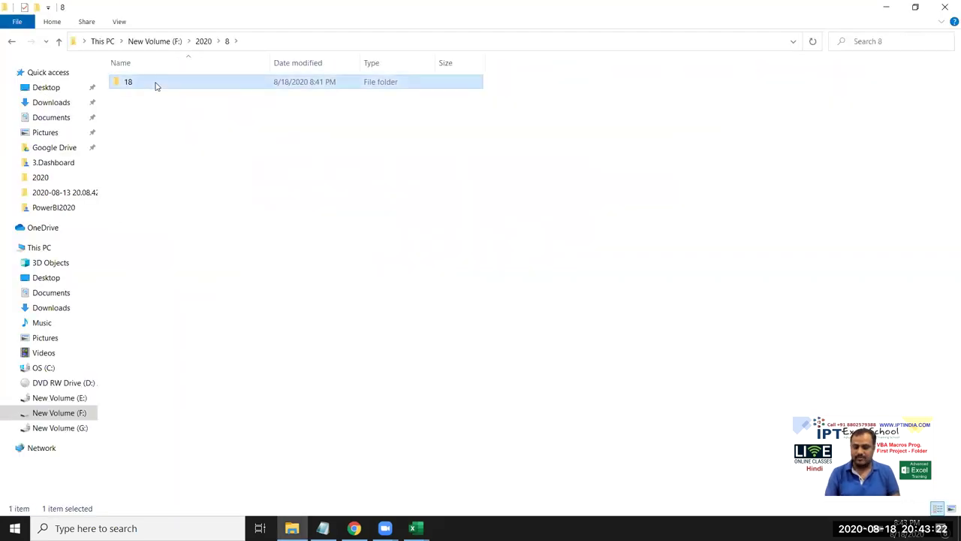
{"action": "key", "text": "shift+Delete"}
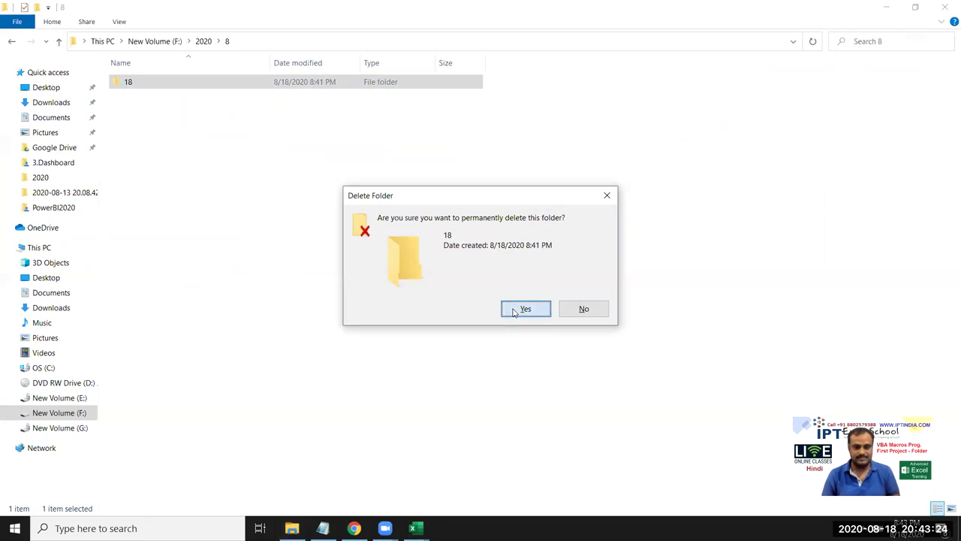
{"action": "left_click", "coordinate": [518, 308]}
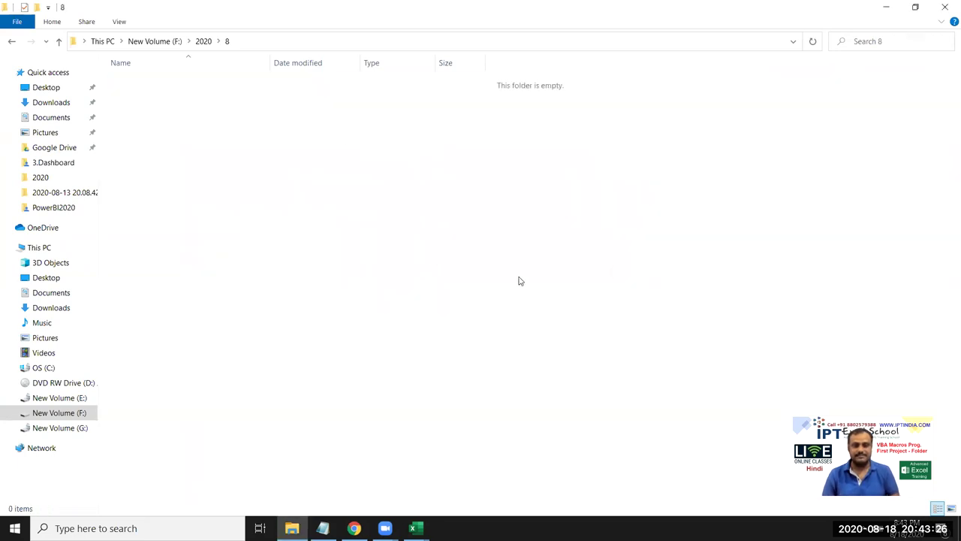
Step: Bring the 20PR Excel workbook to the front
{"action": "key", "text": "alt+Tab"}
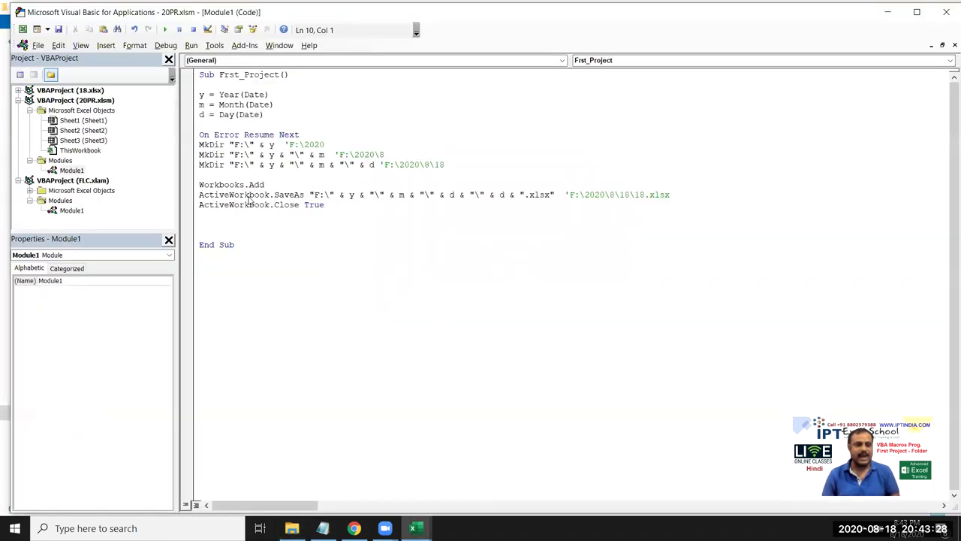
{"action": "key", "text": "alt+Tab"}
{"action": "mouse_move", "coordinate": [412, 528]}
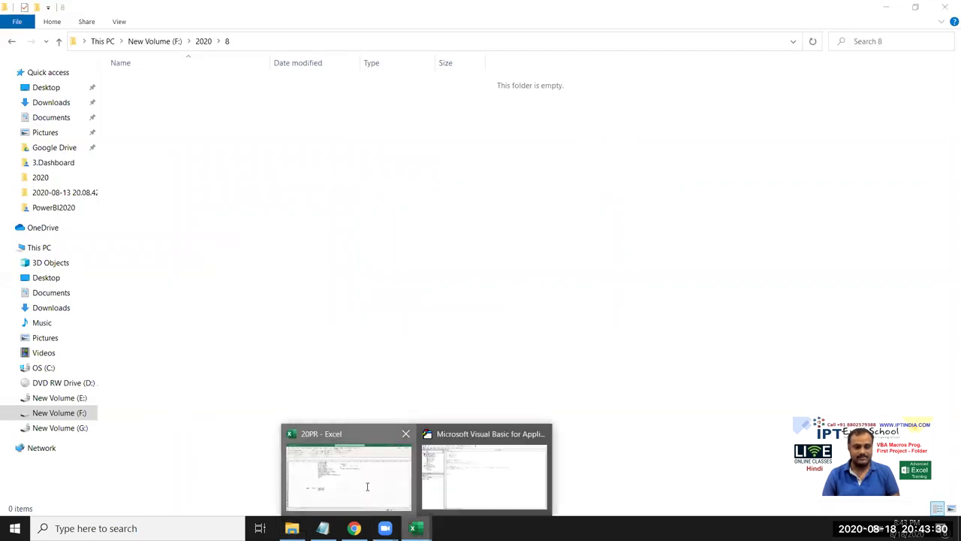
{"action": "left_click", "coordinate": [367, 487]}
Step: Run Frst_Project from the Macros list in the 20PR workbook
{"action": "left_click", "coordinate": [45, 66]}
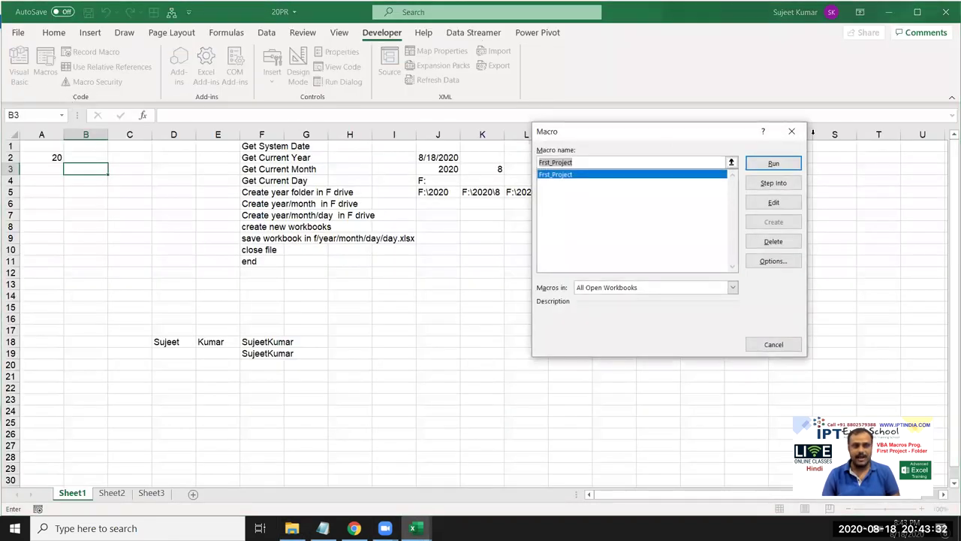
{"action": "left_click", "coordinate": [788, 163]}
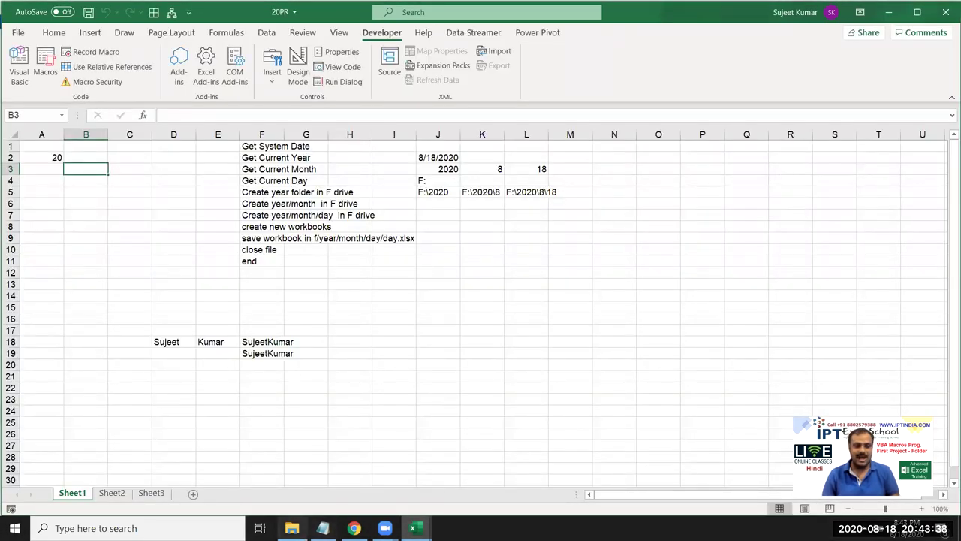
Step: Check that F:\2020\8\18 now contains 18.xlsx, then go back up to 2020
{"action": "mouse_move", "coordinate": [292, 528]}
{"action": "left_click", "coordinate": [285, 466]}
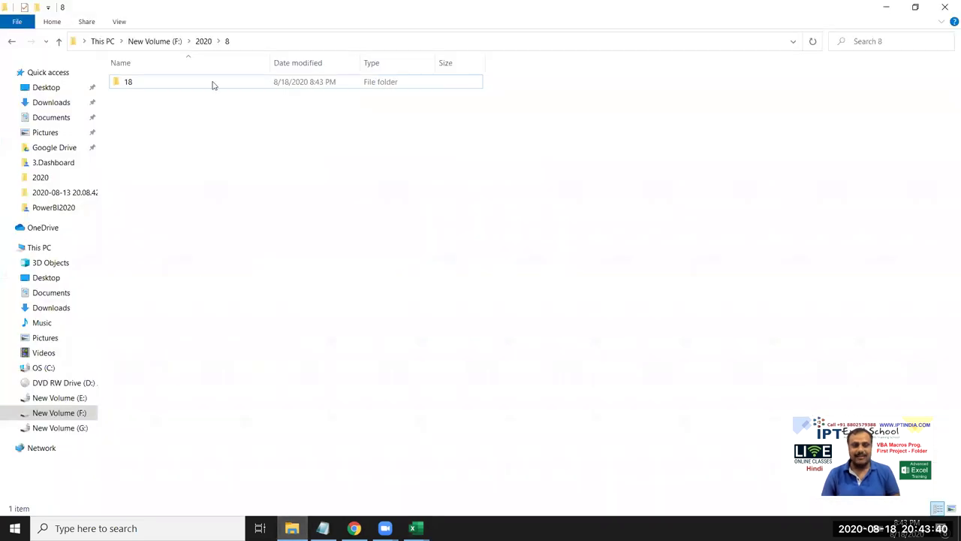
{"action": "double_click", "coordinate": [167, 88]}
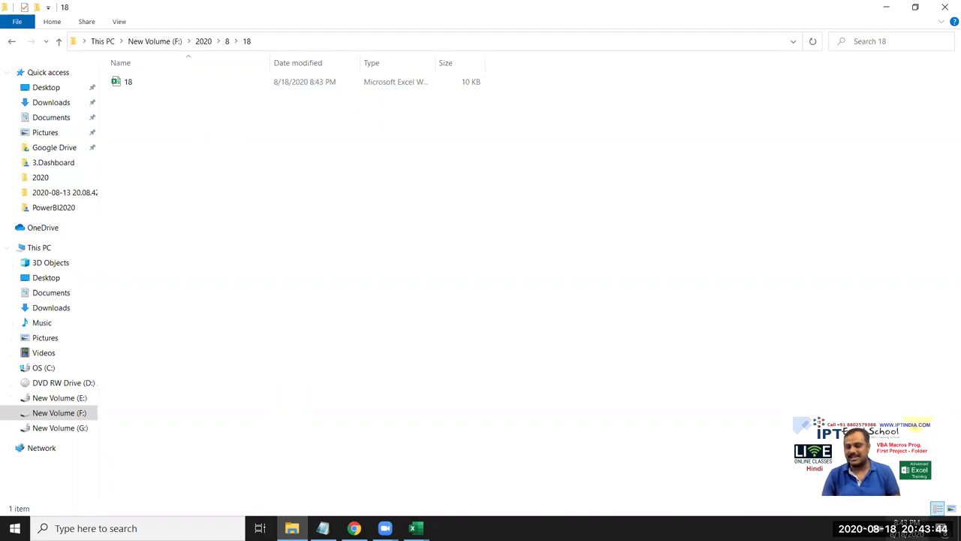
{"action": "left_click", "coordinate": [11, 41]}
{"action": "left_click", "coordinate": [14, 43]}
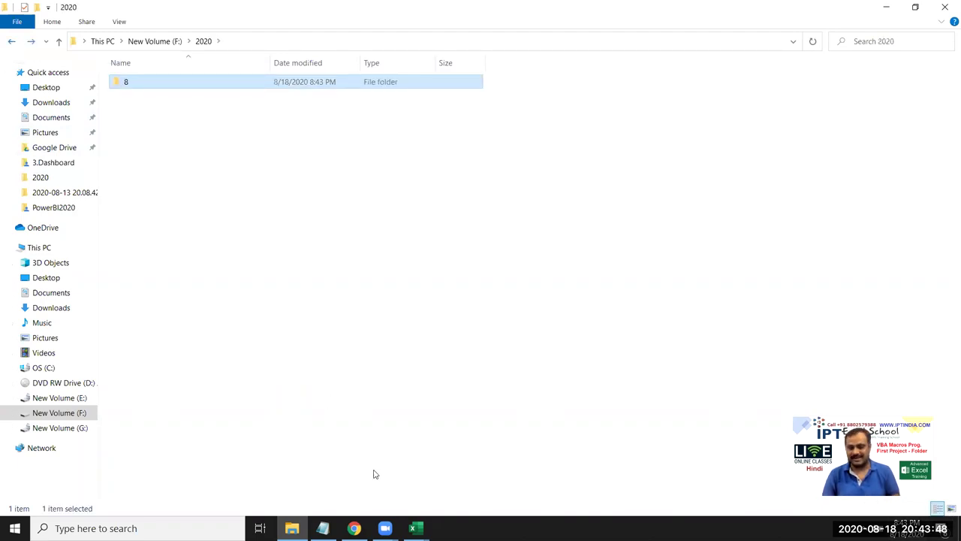
Step: Return to the VBA editor and select all the Frst_Project code
{"action": "mouse_move", "coordinate": [415, 528]}
{"action": "left_click", "coordinate": [473, 500]}
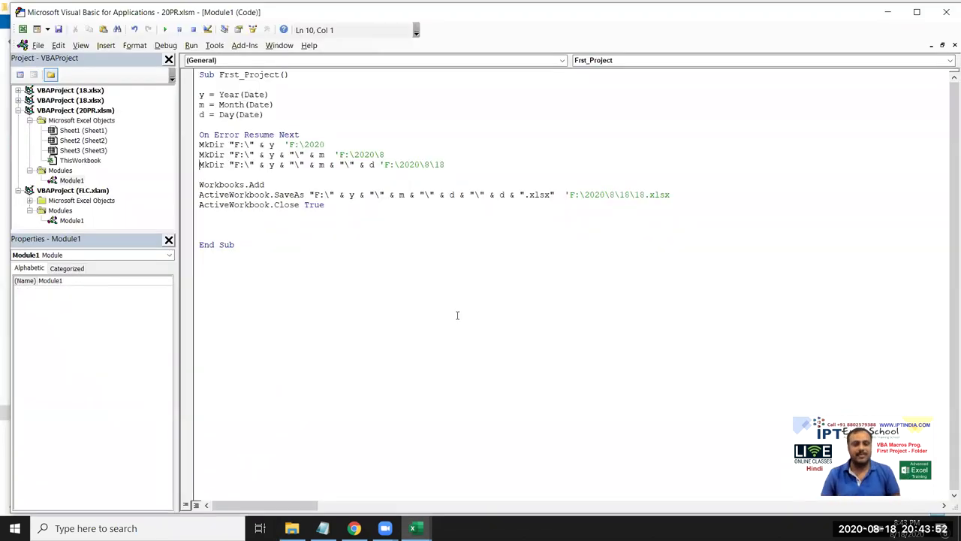
{"action": "key", "text": "ctrl+a"}
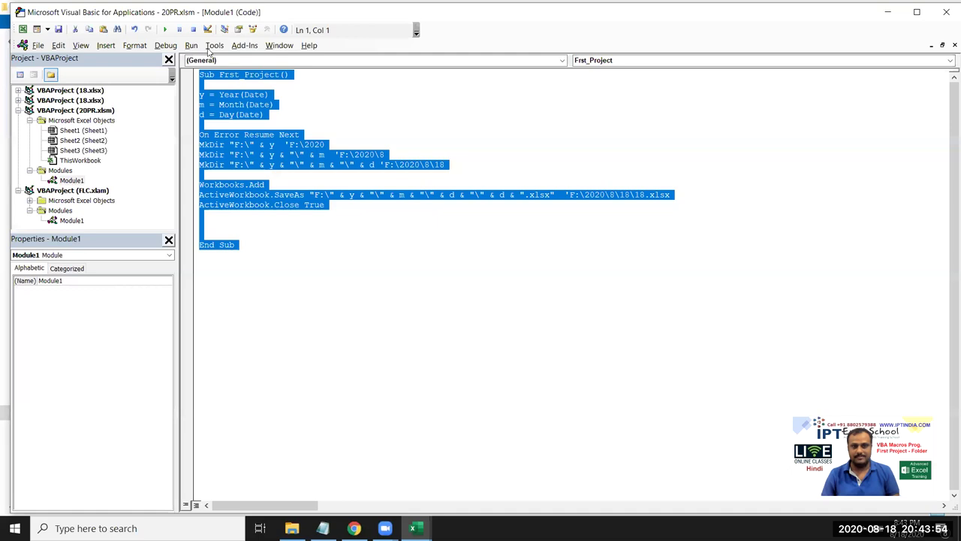